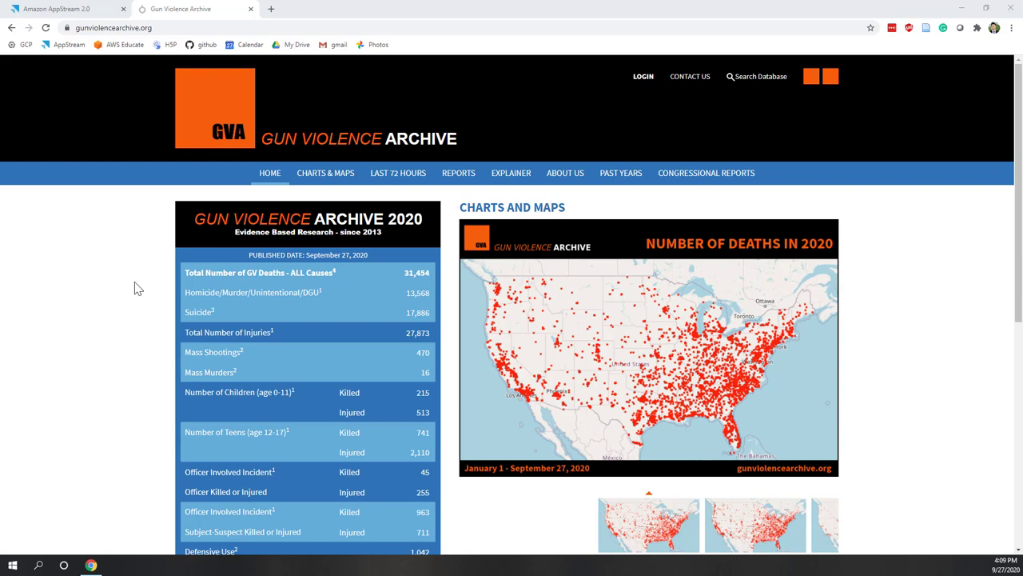
Step: Export the Mass Shootings in 2019 standard report as CSV and download the exported file
click(462, 181)
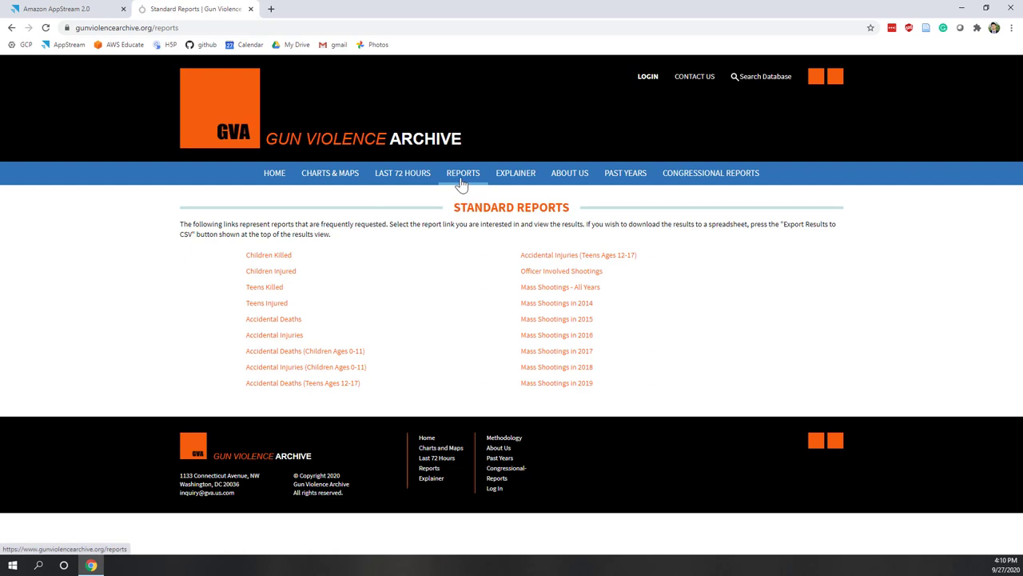
click(541, 386)
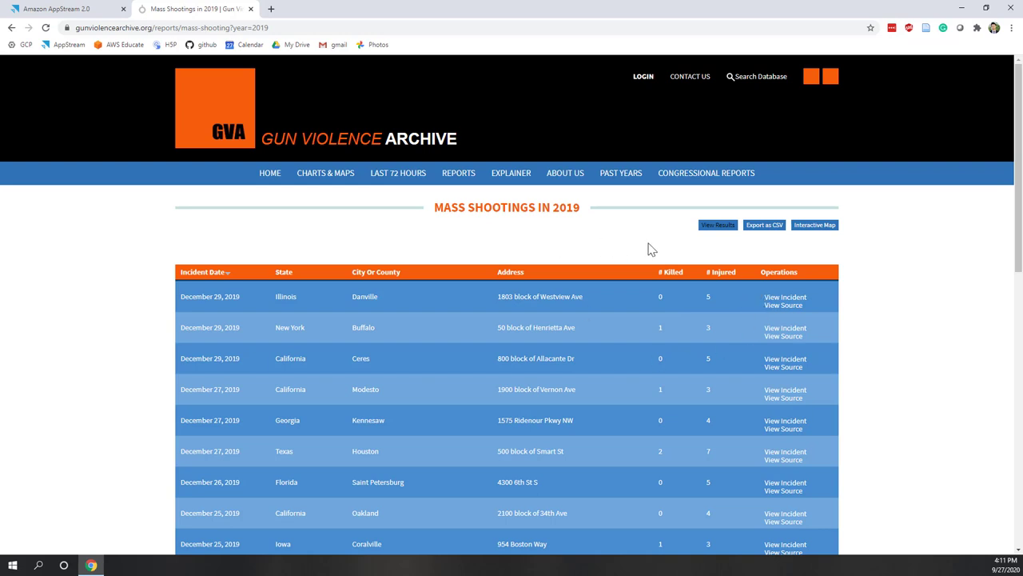
click(761, 228)
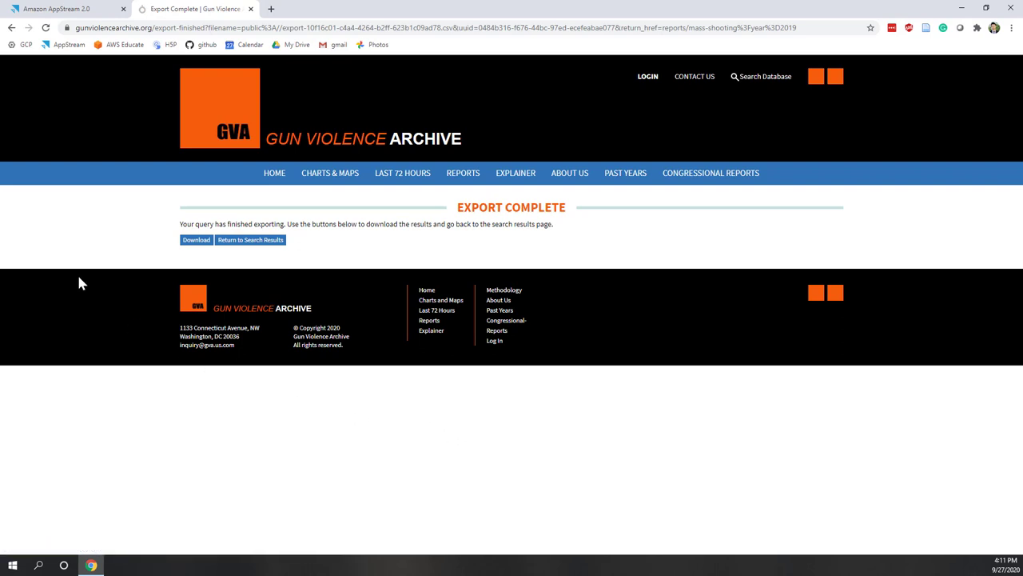
click(192, 243)
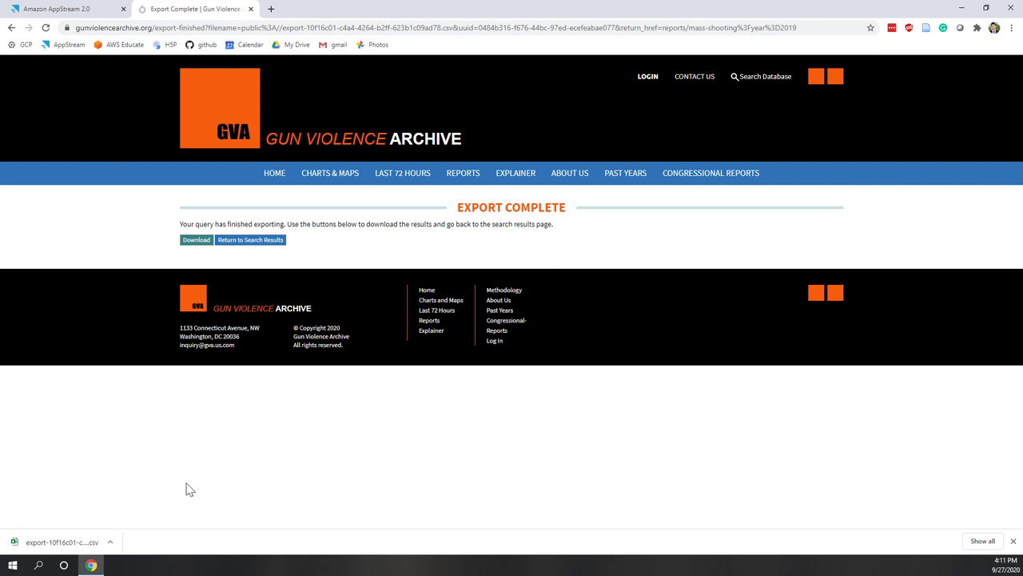
Step: Locate the downloaded CSV in its folder, open it in Excel and maximize the workbook window
click(111, 542)
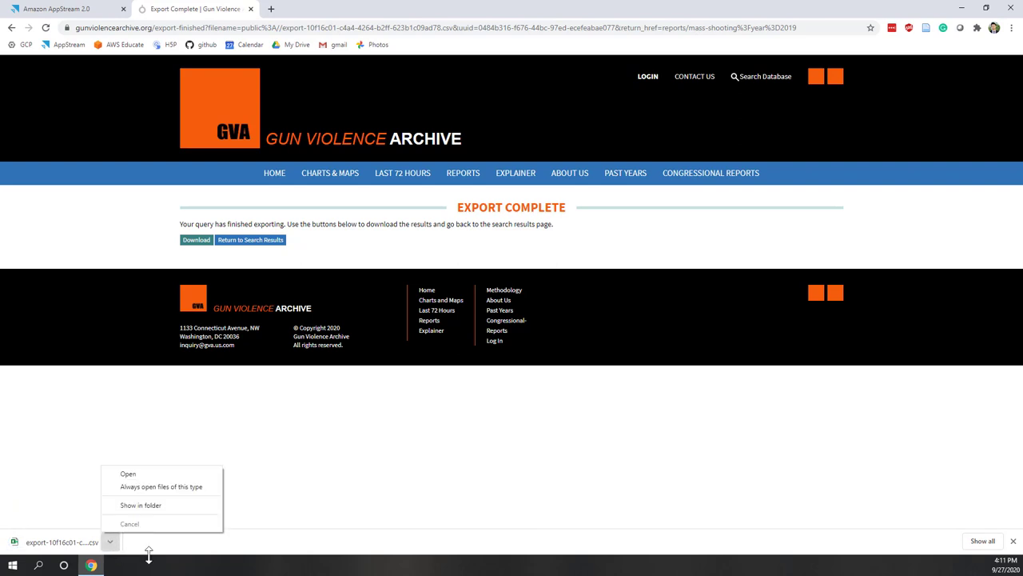
click(141, 505)
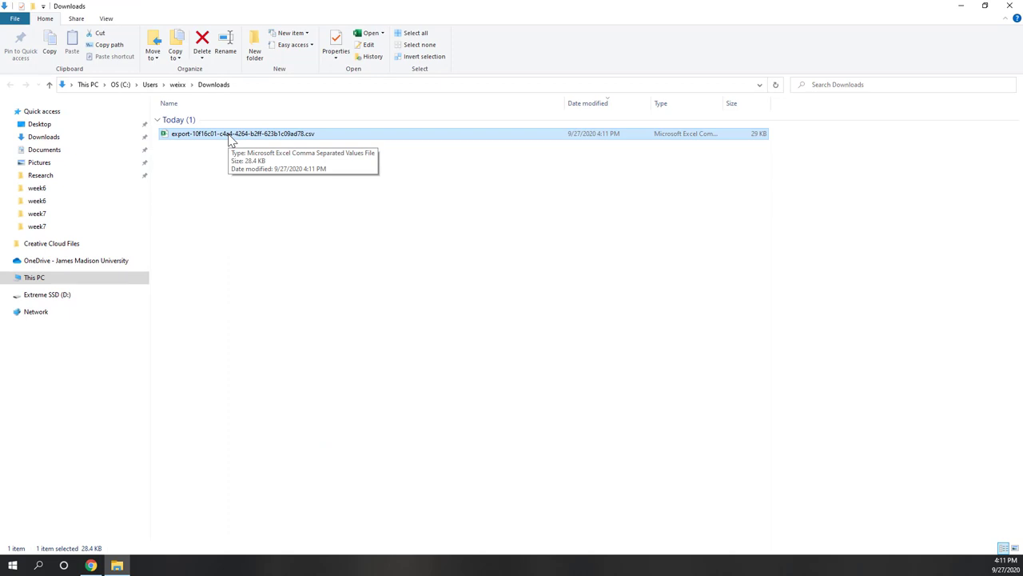
double_click(230, 136)
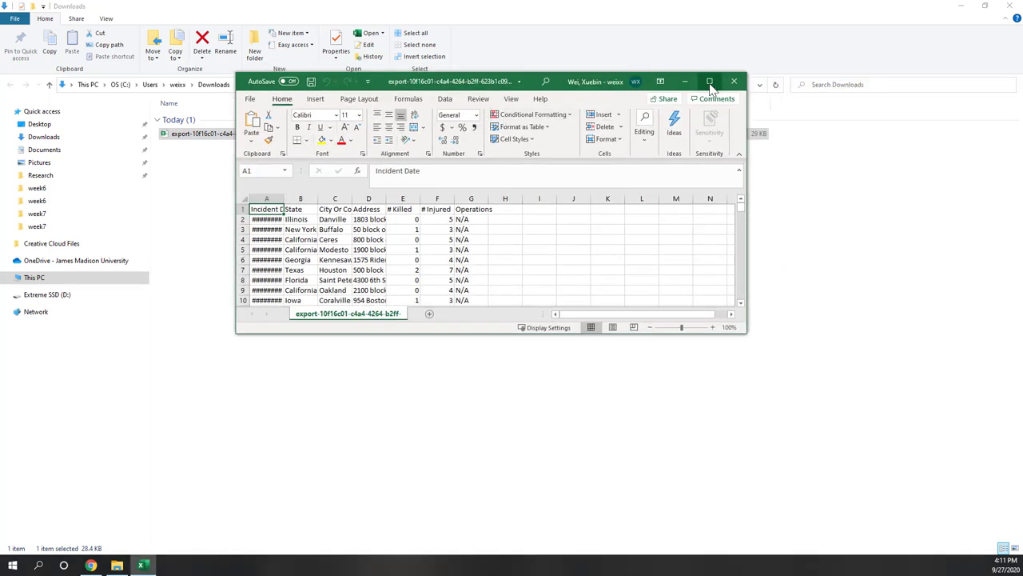
click(709, 81)
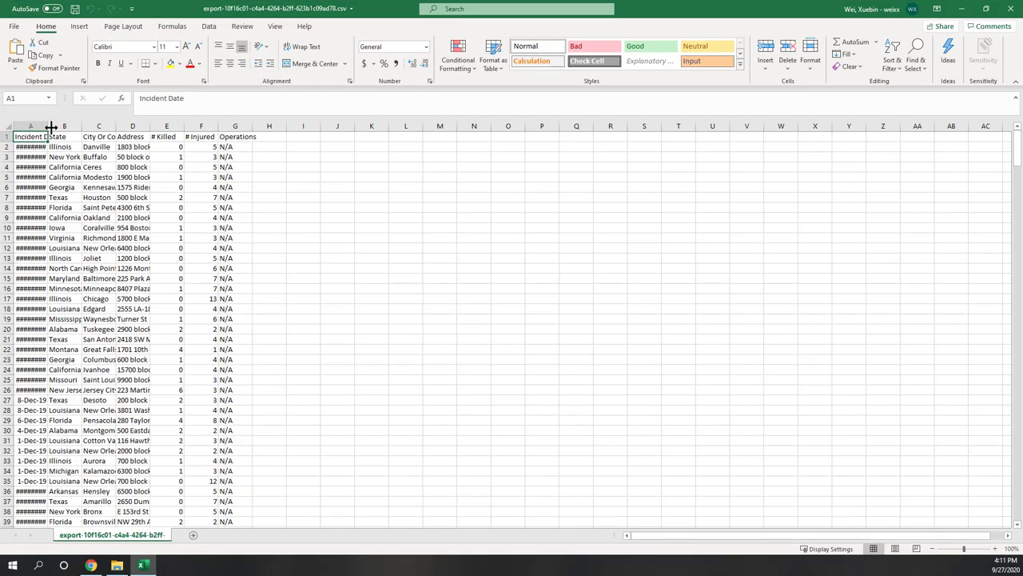
Step: Autofit the widths of the Incident Date, State, City Or County, Address and Operations columns to their contents
double_click(49, 128)
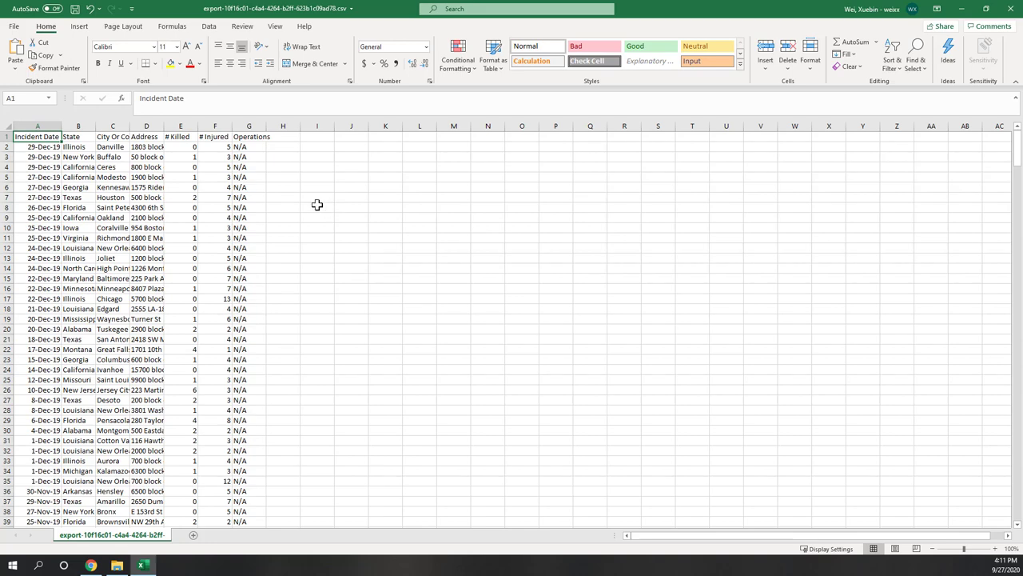
double_click(95, 125)
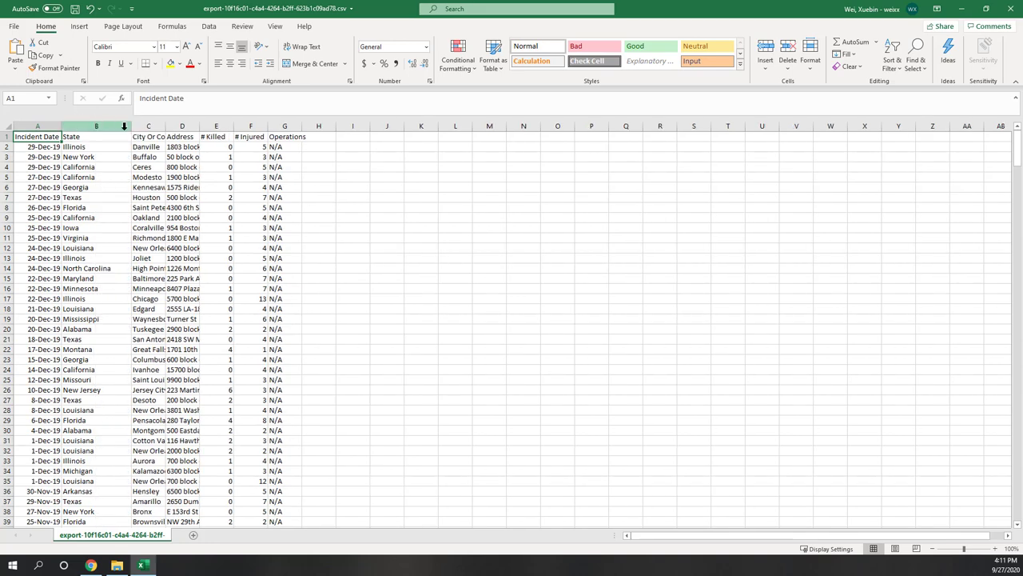
double_click(166, 126)
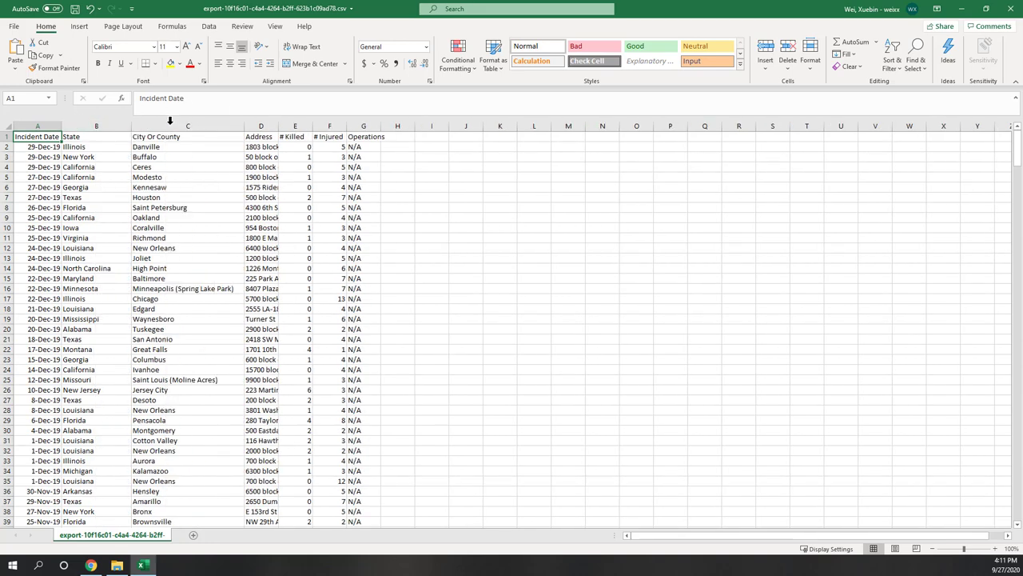
double_click(280, 125)
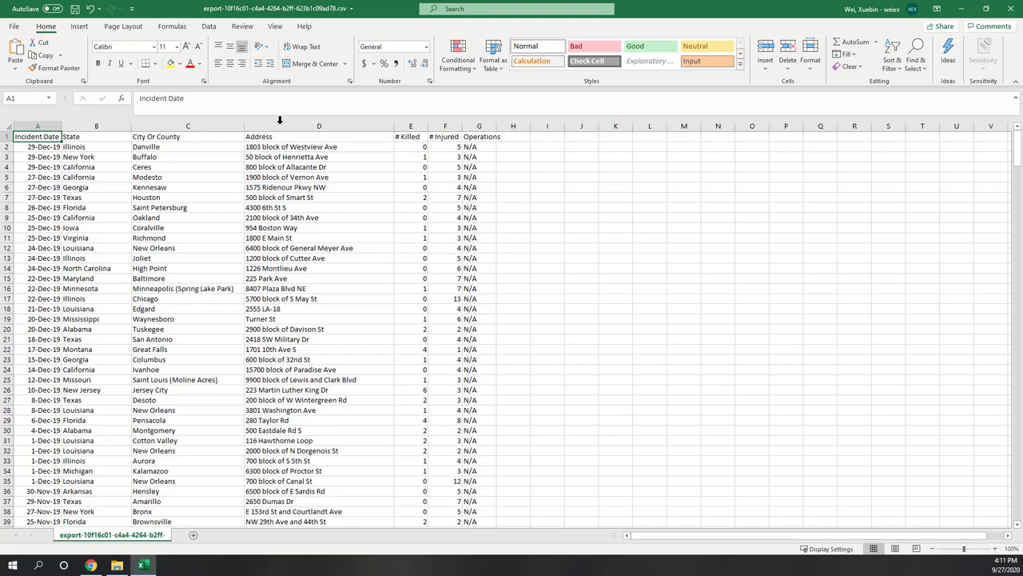
double_click(496, 128)
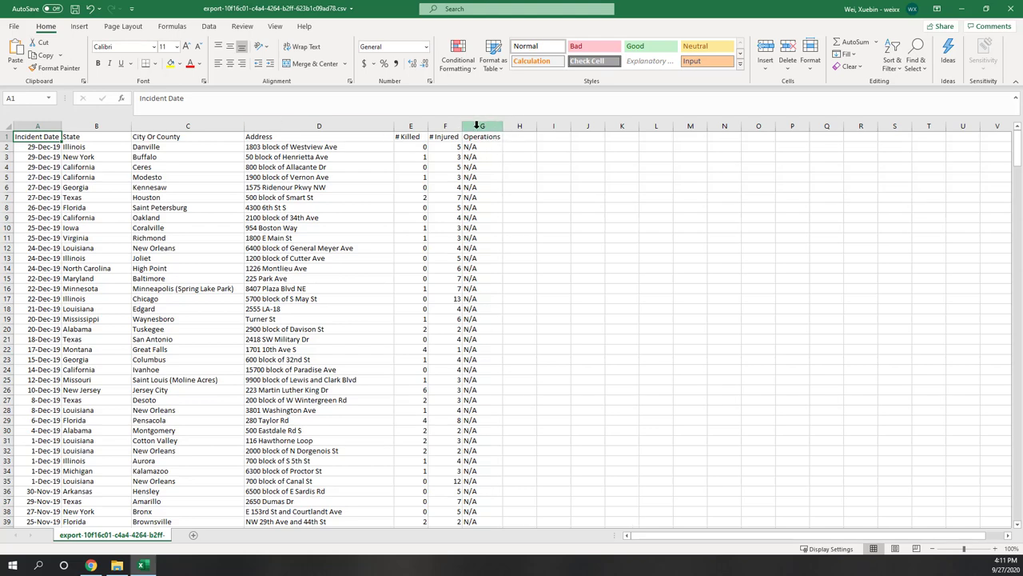
Step: Look through the incident rows and delete the entire Operations column
scroll(497, 253, down, 20)
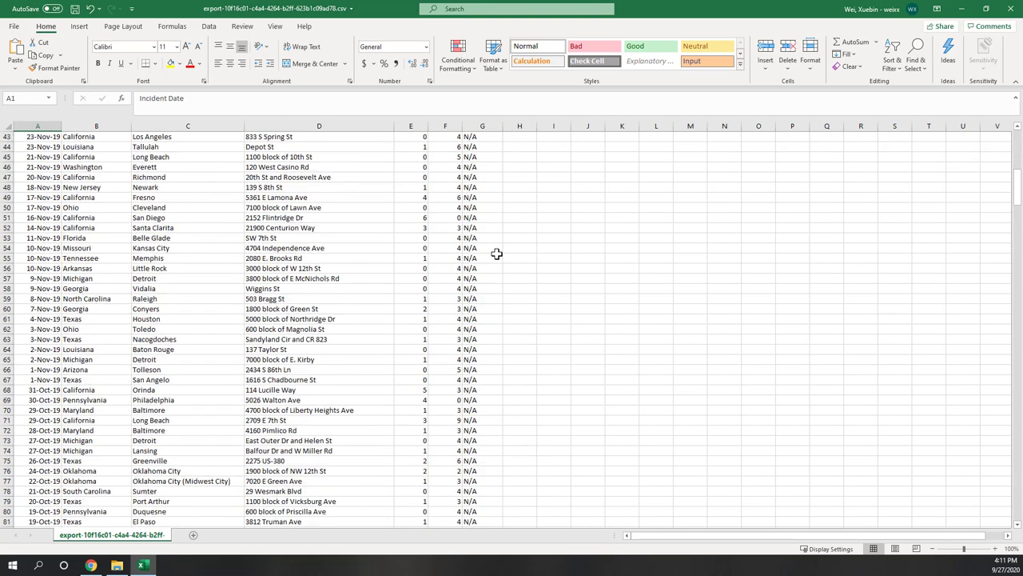
scroll(497, 254, up, 20)
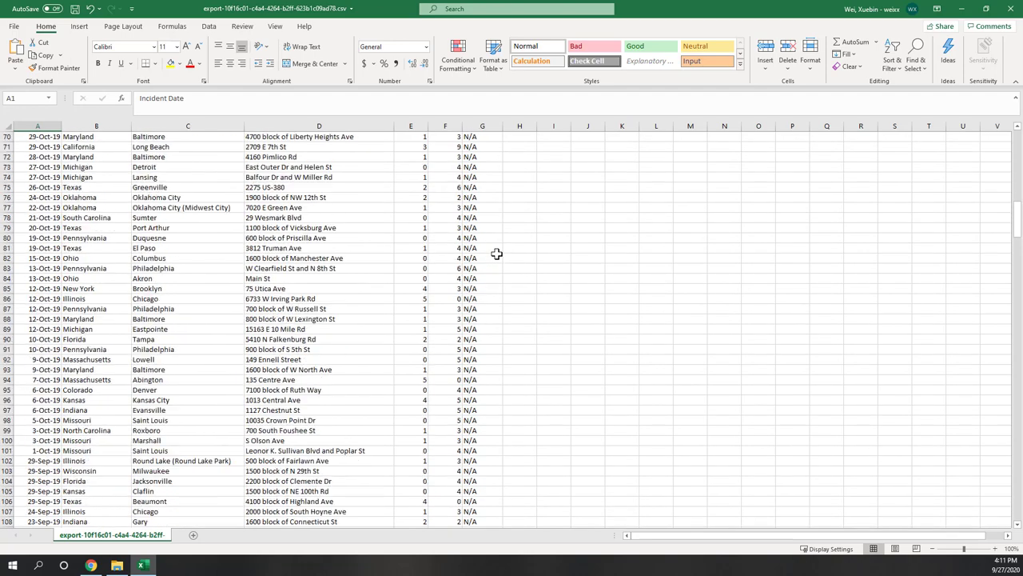
scroll(496, 254, up, 10)
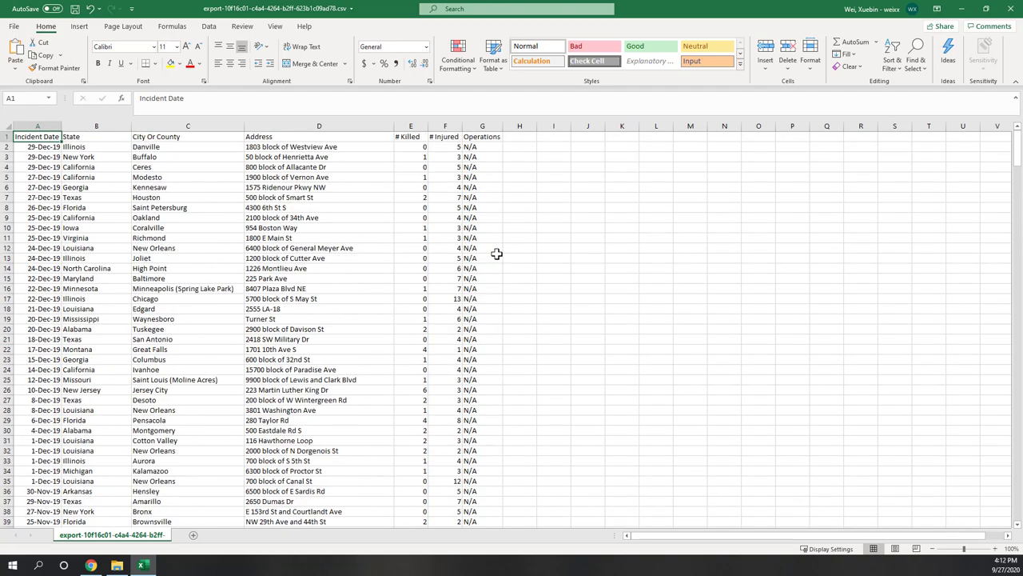
click(476, 122)
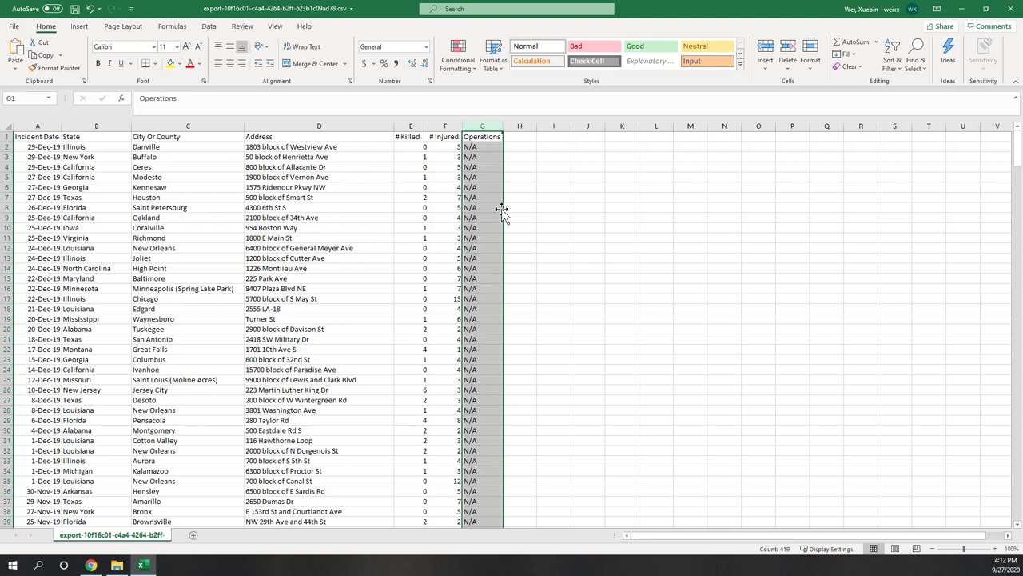
right_click(482, 125)
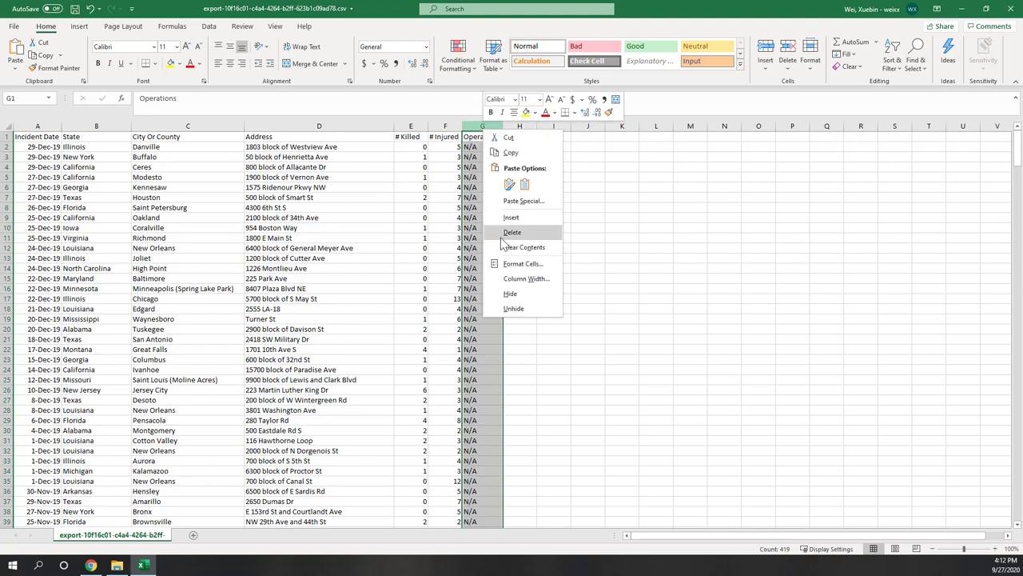
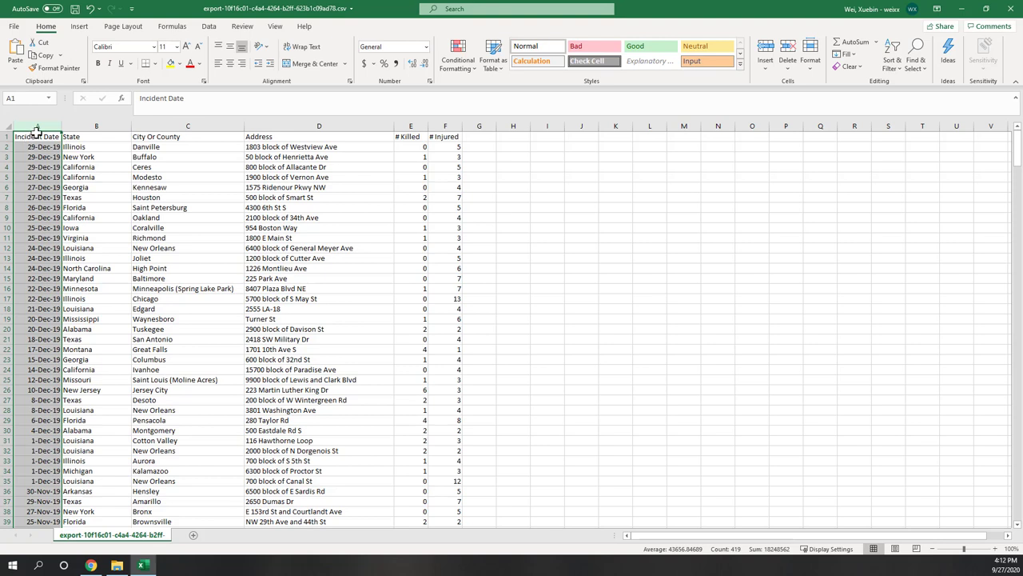
Step: Format the Incident Date column as Short Date
click(209, 26)
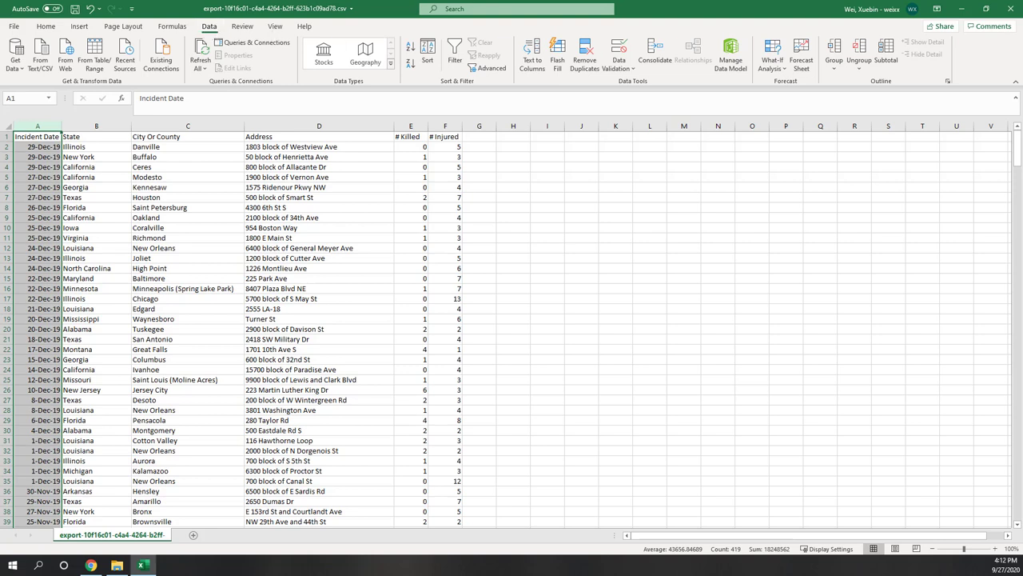
click(37, 125)
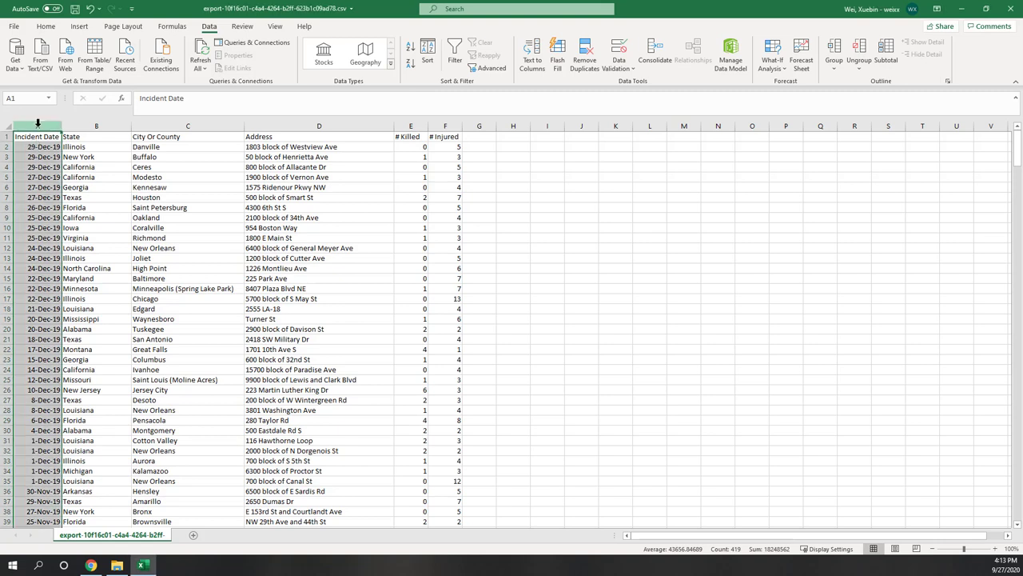
click(46, 27)
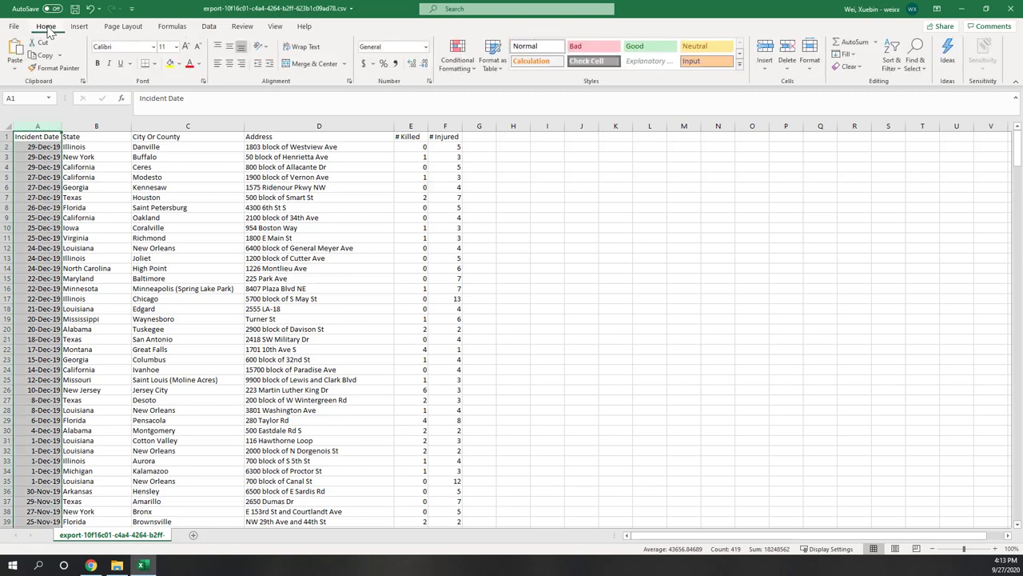
click(427, 47)
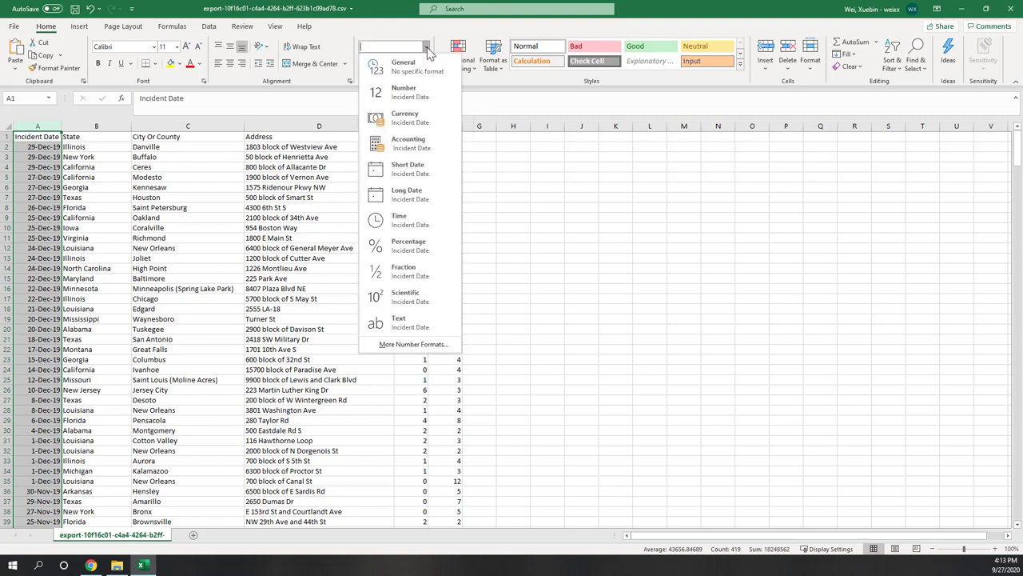
click(432, 170)
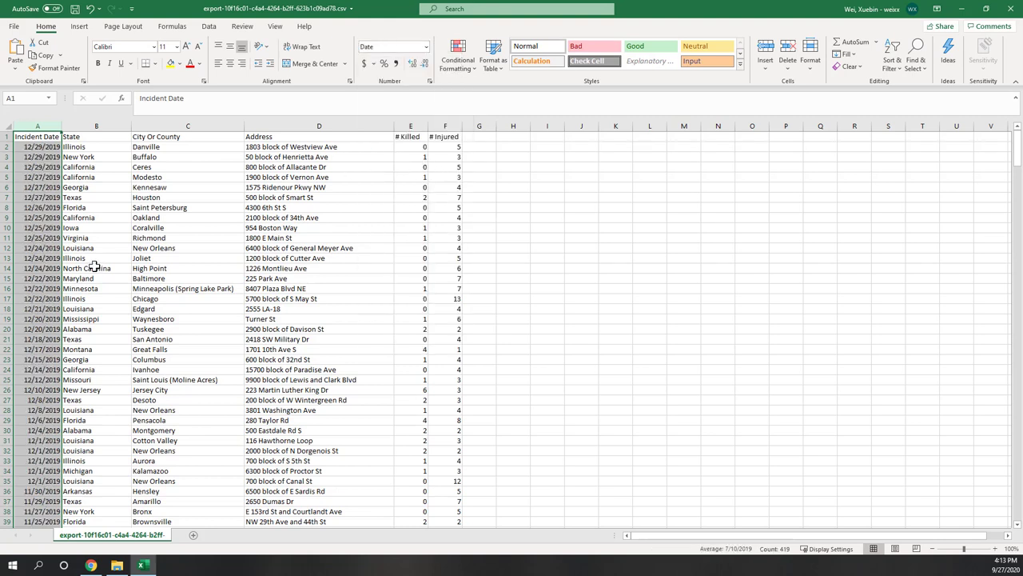
click(46, 189)
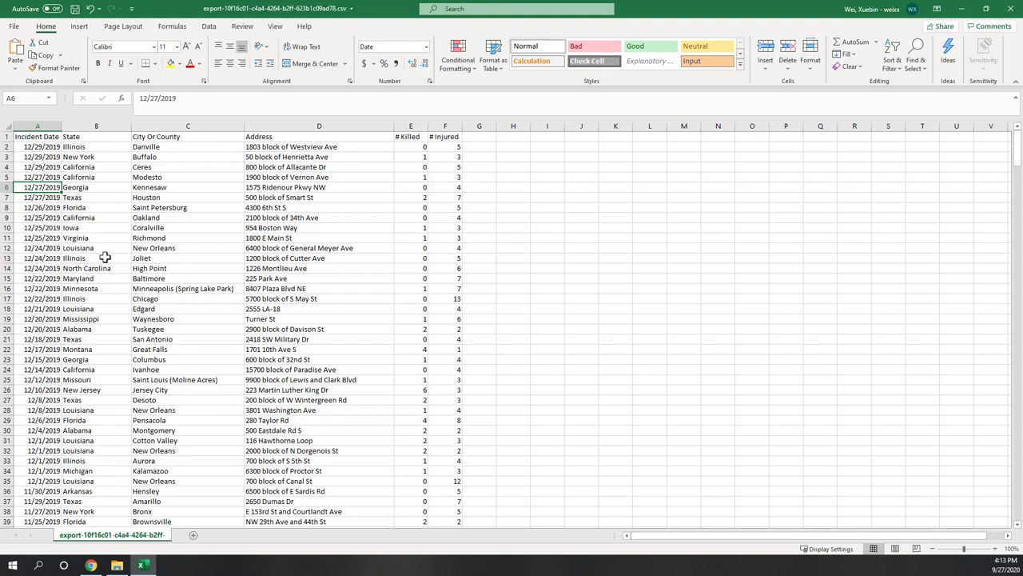
Step: Remove the number sign and space from the headers in E1 and F1 so they read Killed and Injured
click(406, 137)
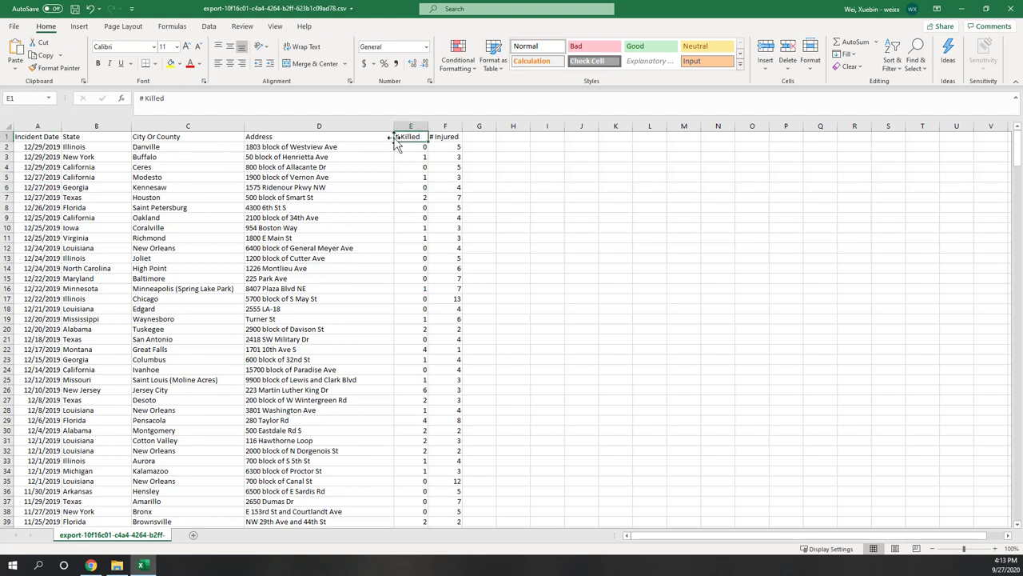
click(141, 97)
key(Delete)
key(Delete)
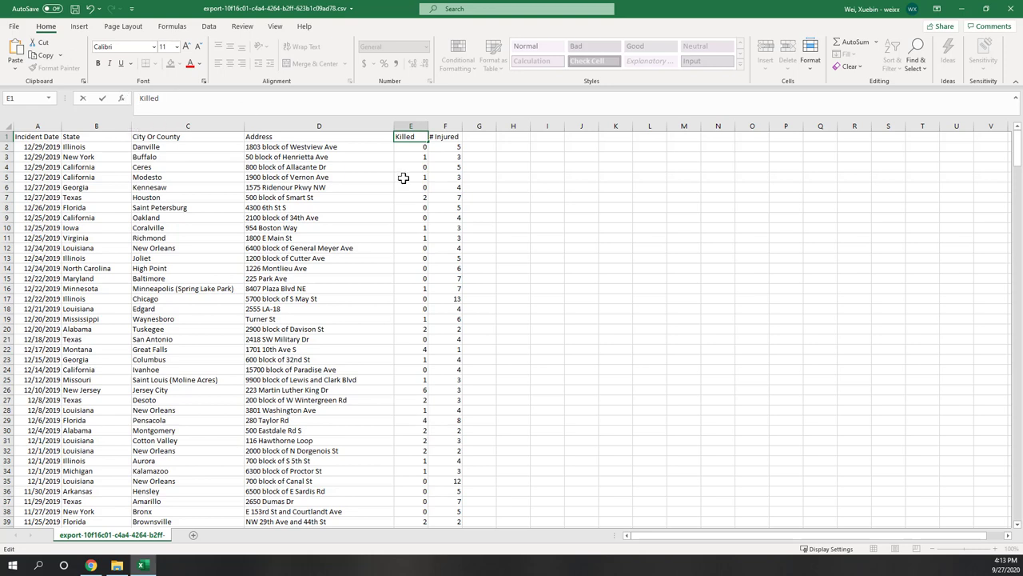
click(436, 136)
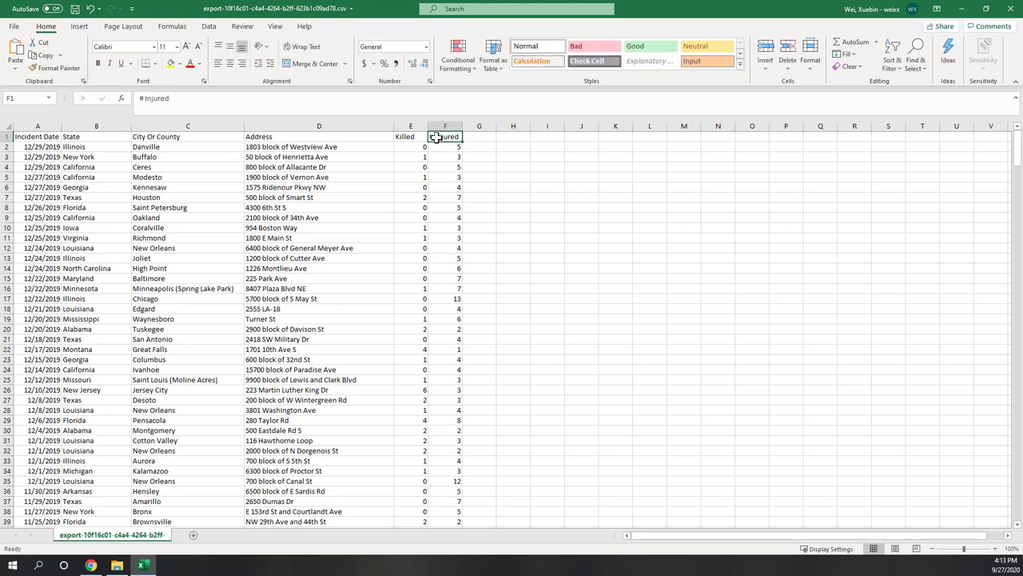
click(141, 98)
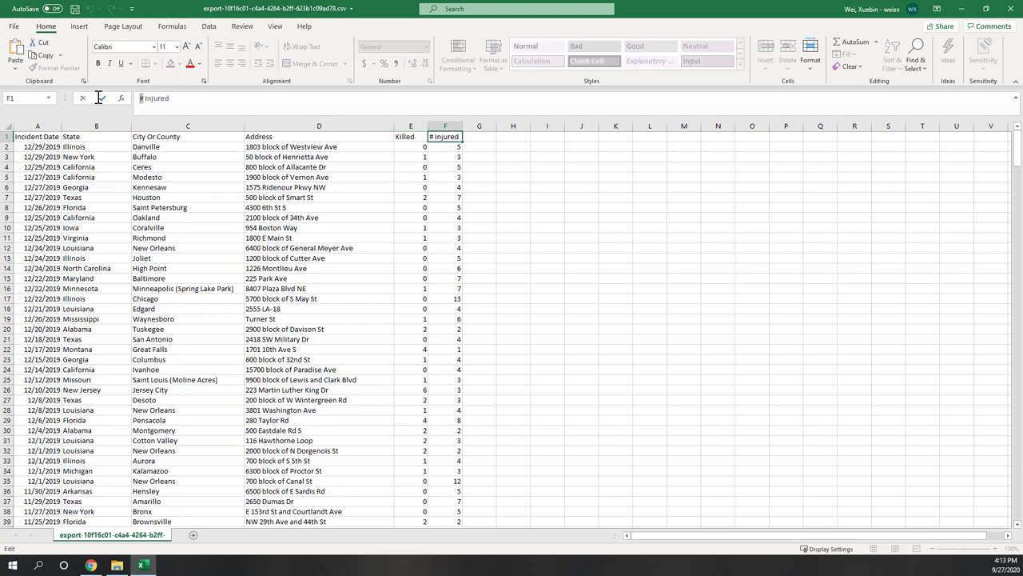
key(Delete)
key(Delete)
click(469, 178)
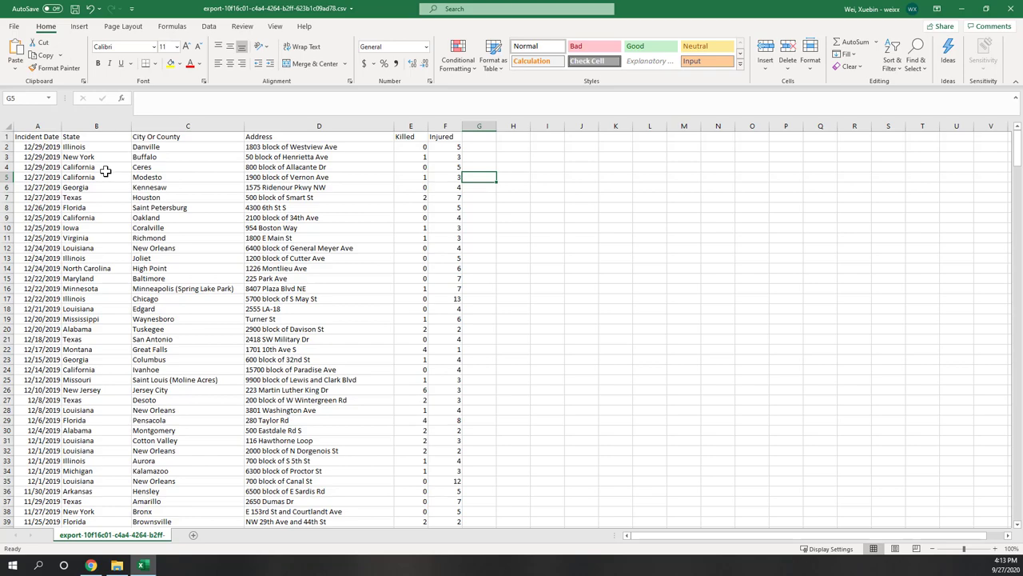
Step: Start saving a copy to OneDrive and create a new folder named lab6 inside geog215_fall2020 as its location
click(15, 28)
click(51, 170)
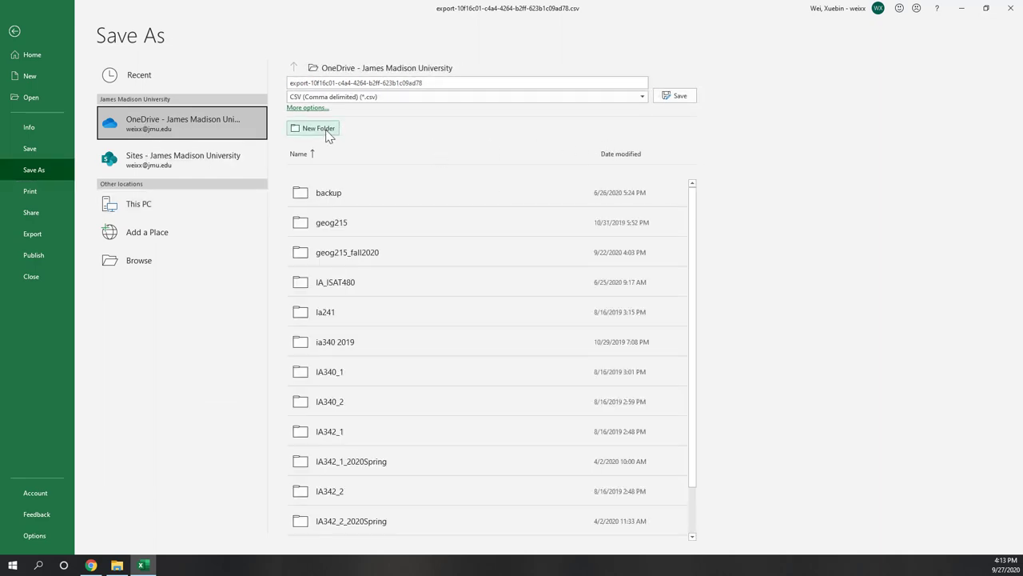
click(358, 255)
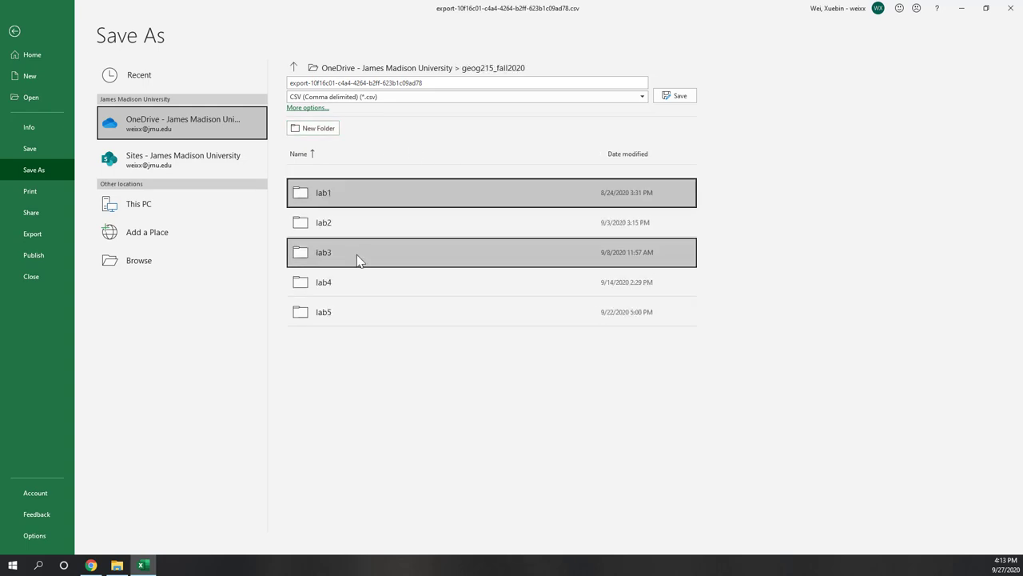
click(329, 130)
text(lab6)
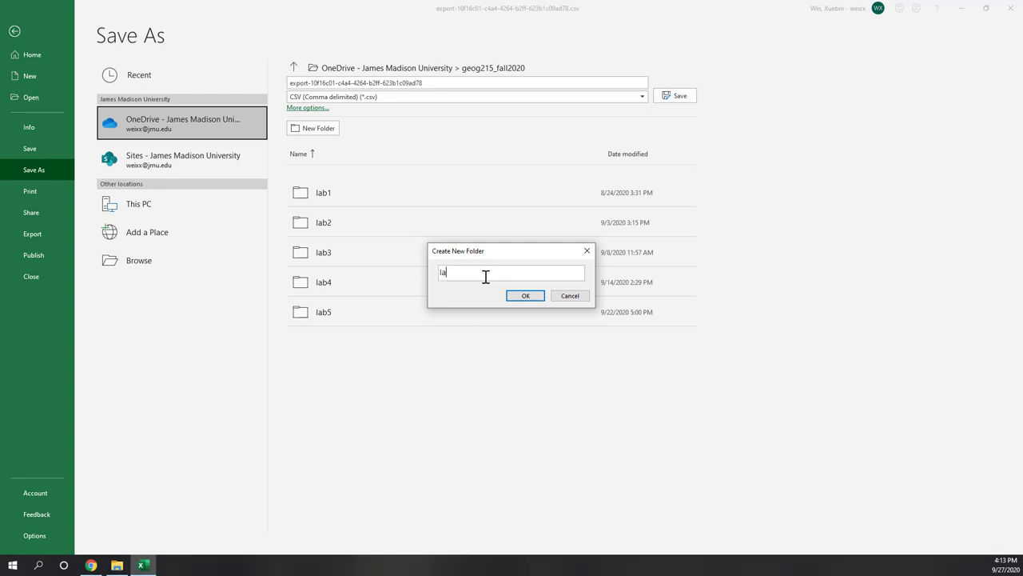
click(533, 298)
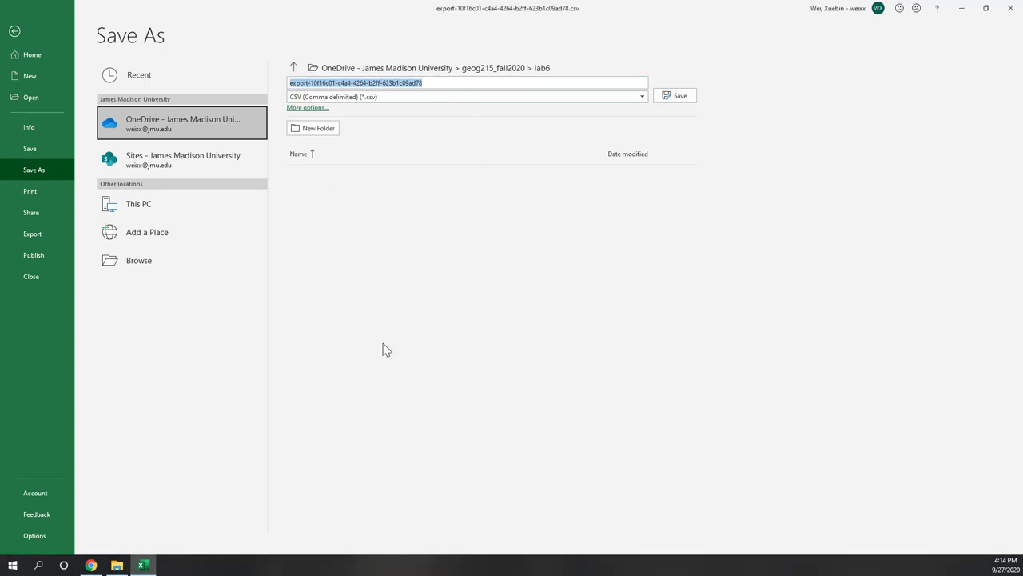
Step: Save the CSV under the name mass_shooting_clean in the lab6 folder and close the workbook
click(445, 83)
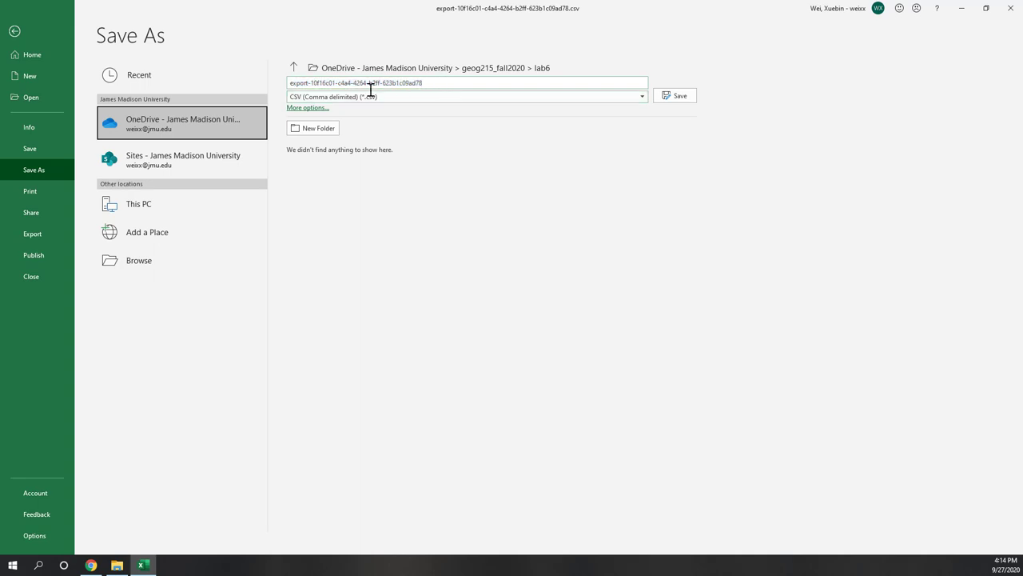
key(ctrl+a)
text(mas)
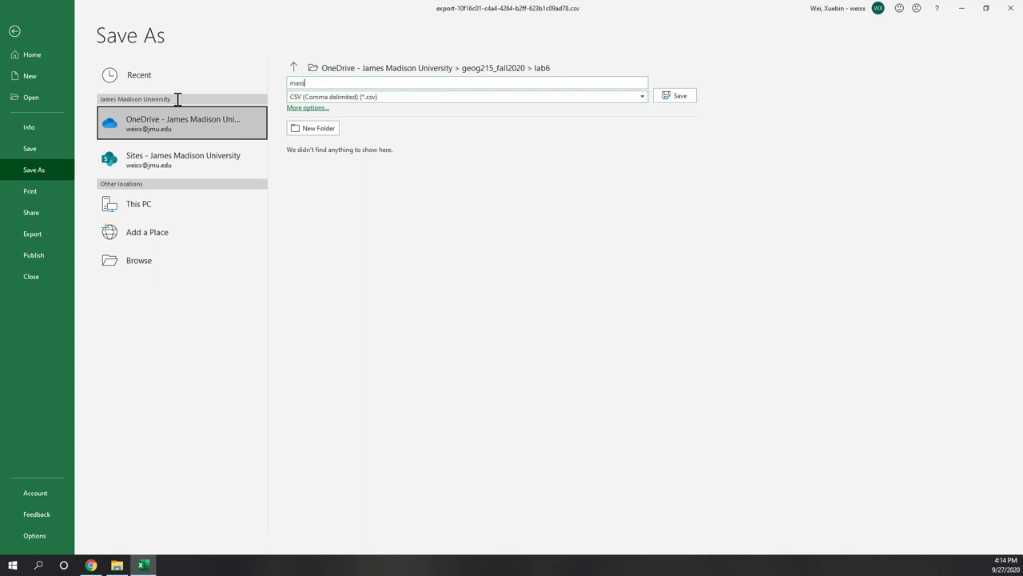
text(s_shototing_cl)
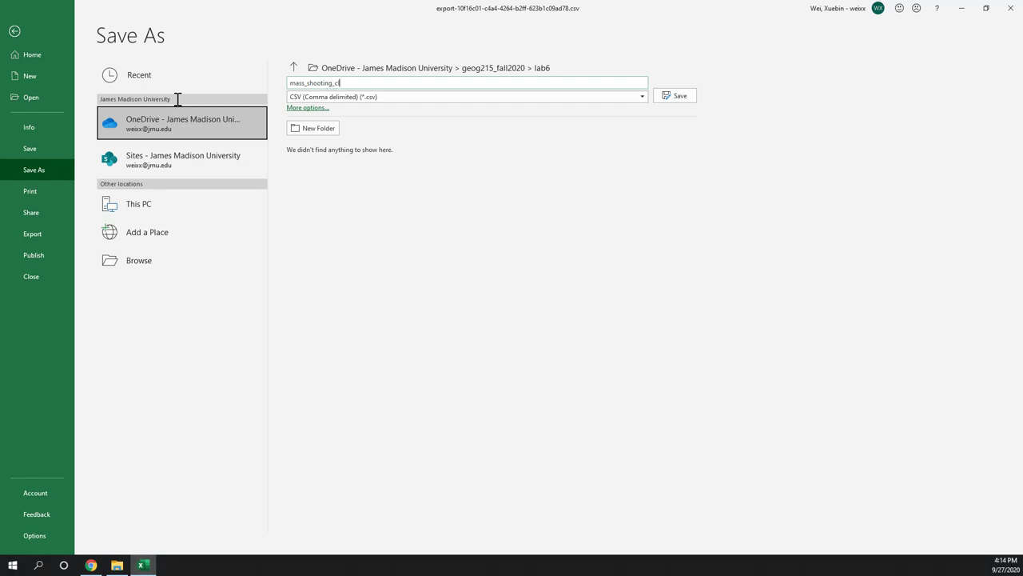
text(ean)
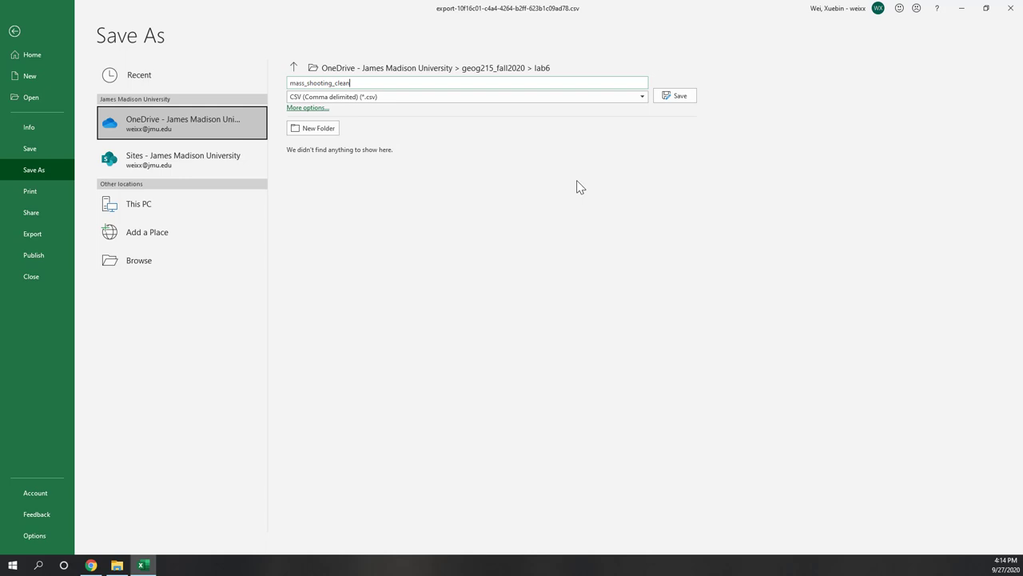
click(679, 97)
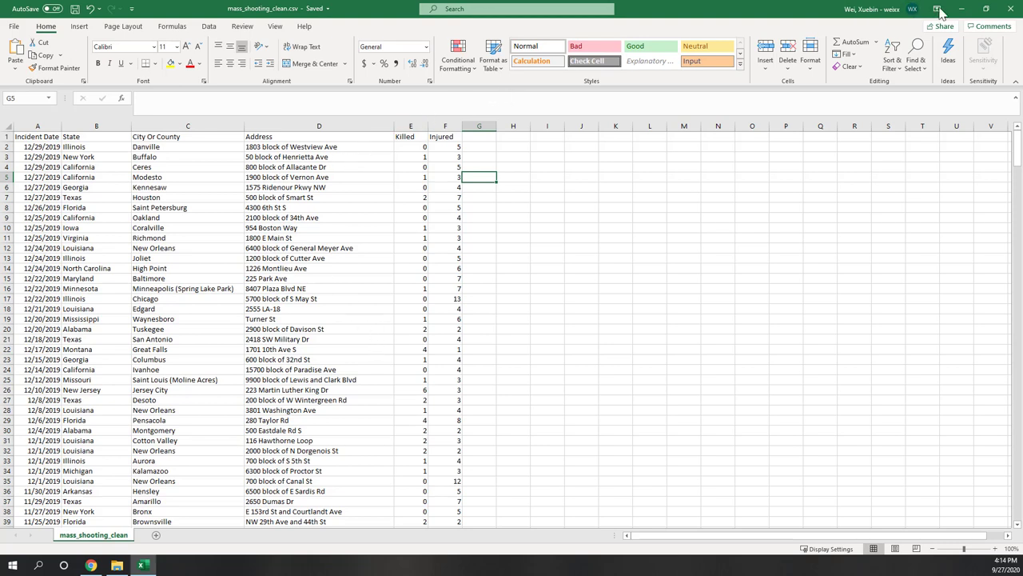
click(1011, 11)
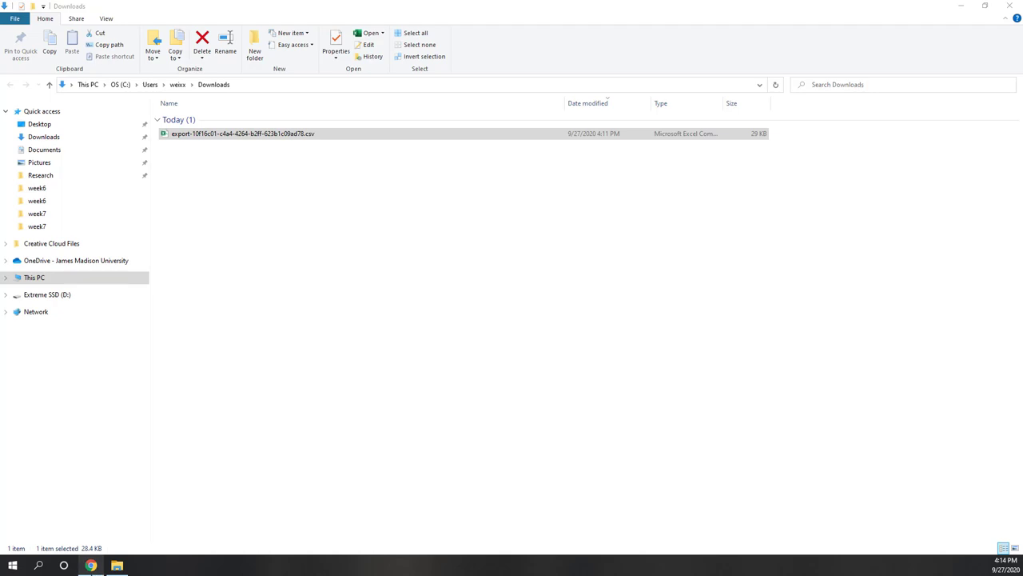
Step: Switch to the AppStream session in Chrome and check the OneDrive folder Files > geog215_fall2020 > lab6 for the saved CSV
click(85, 571)
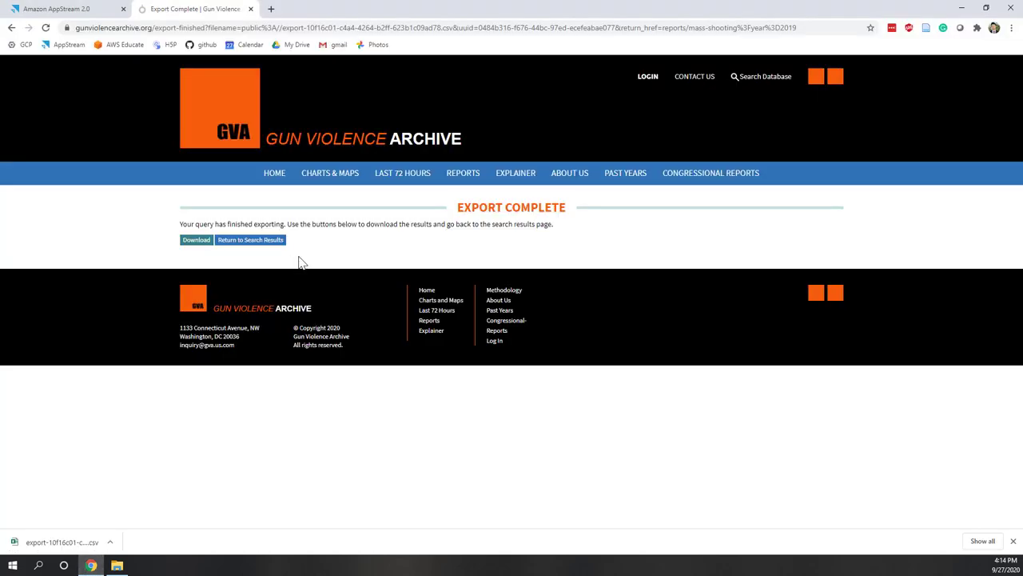
click(48, 9)
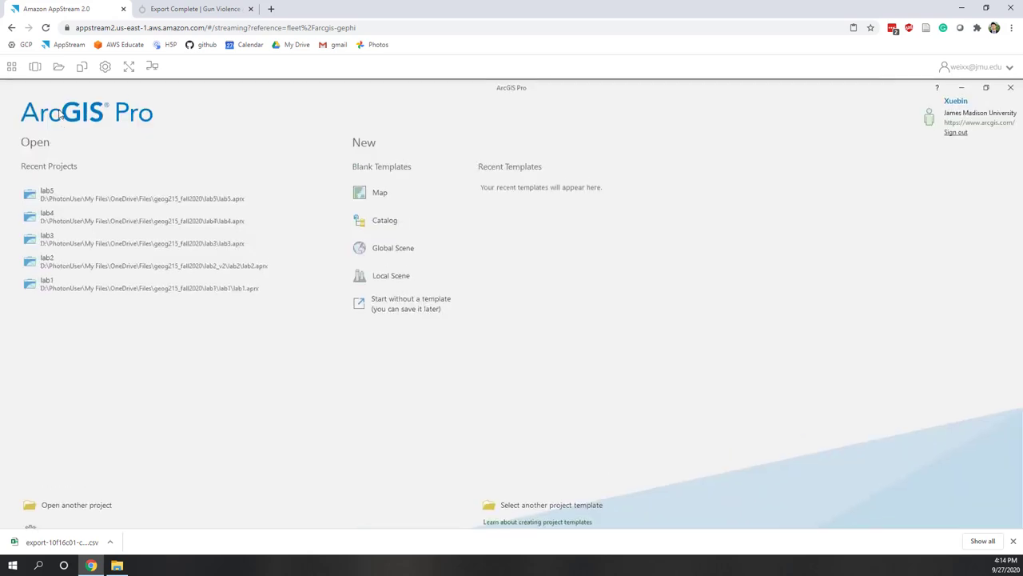
click(59, 70)
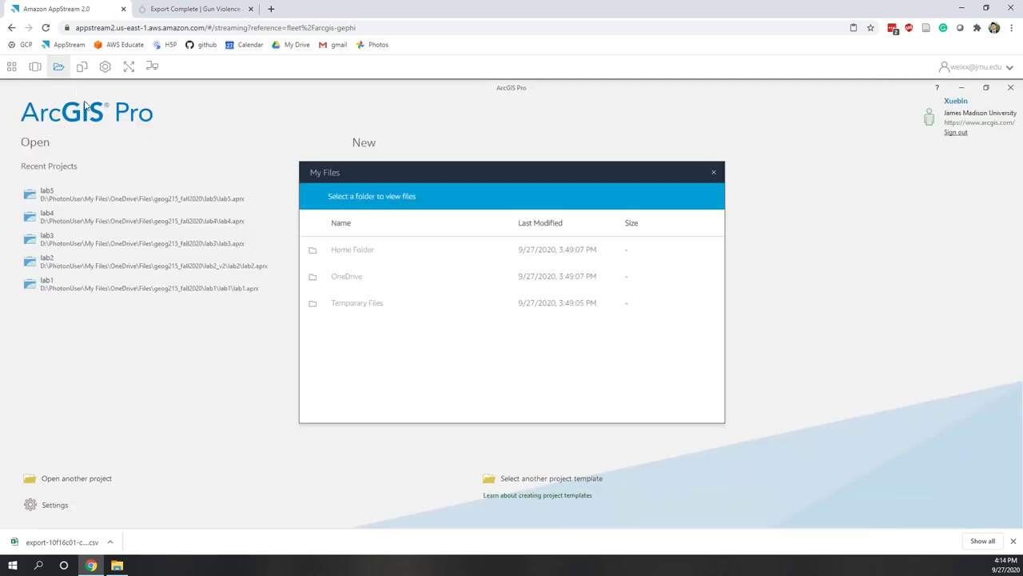
click(351, 278)
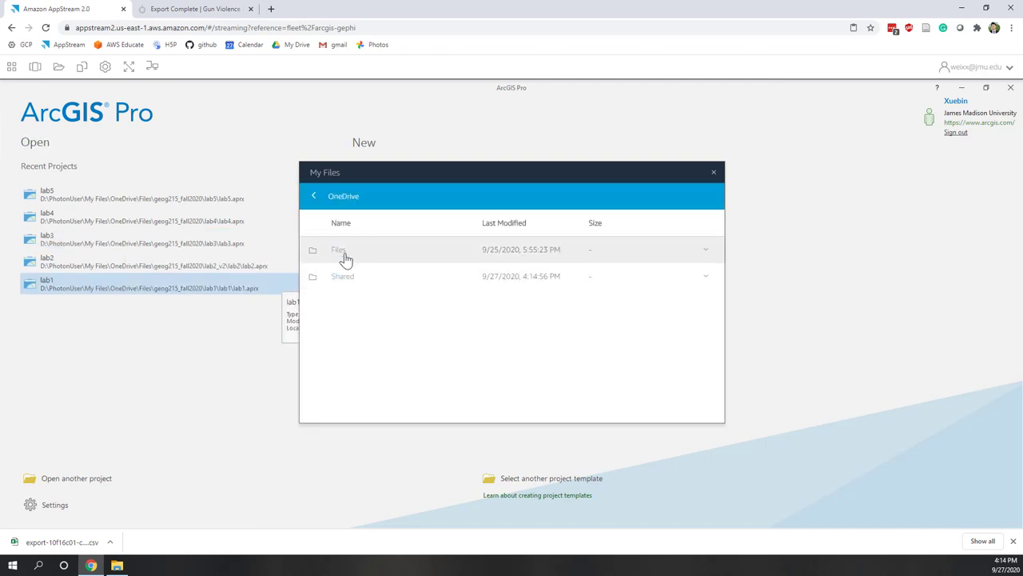
click(342, 256)
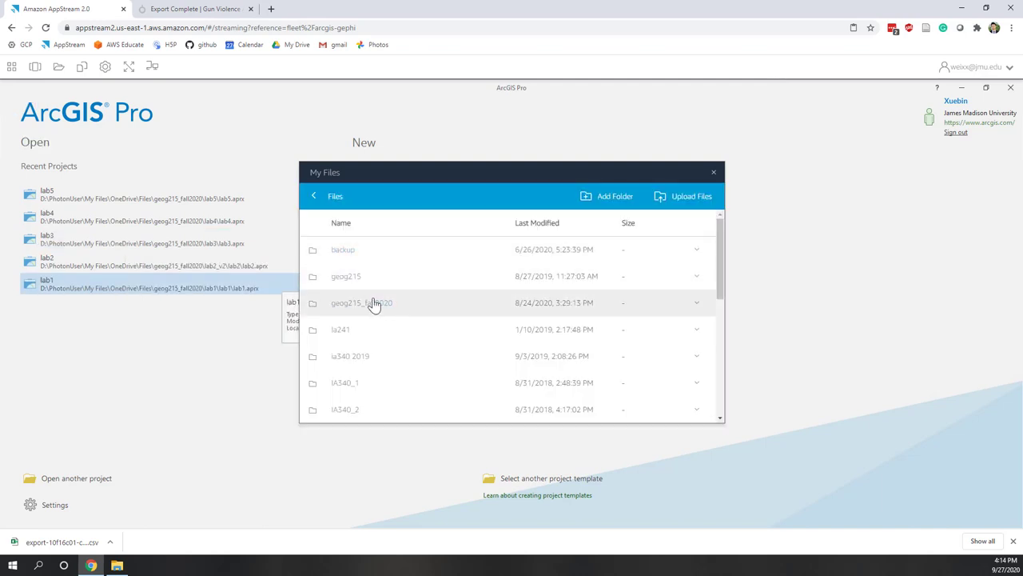
click(376, 311)
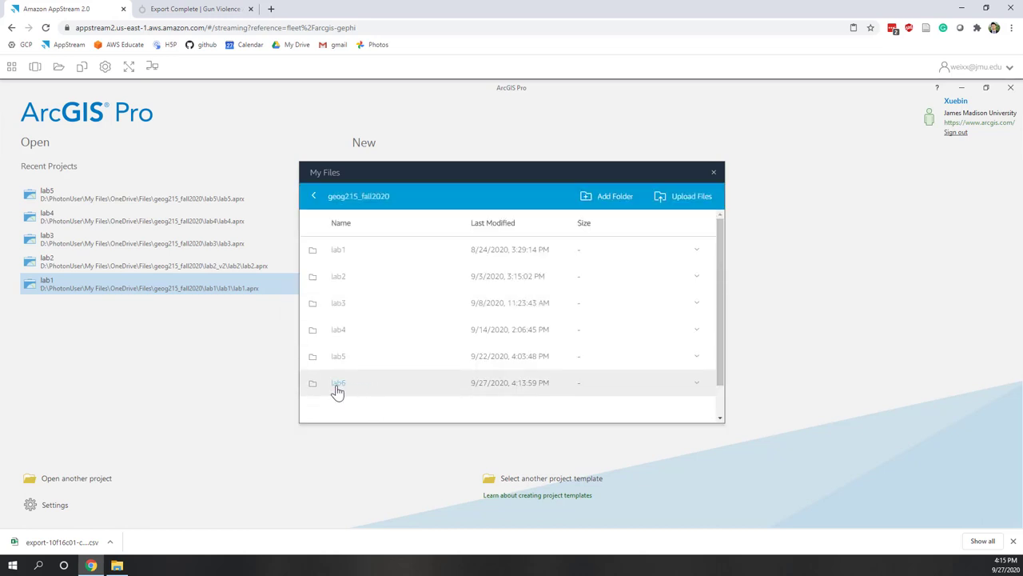
click(337, 390)
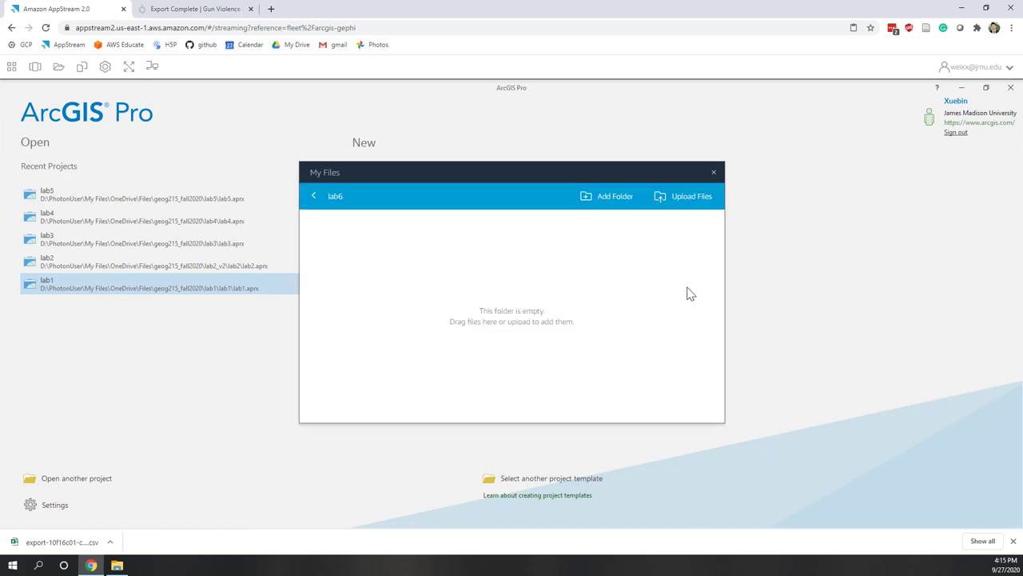
right_click(517, 248)
click(475, 251)
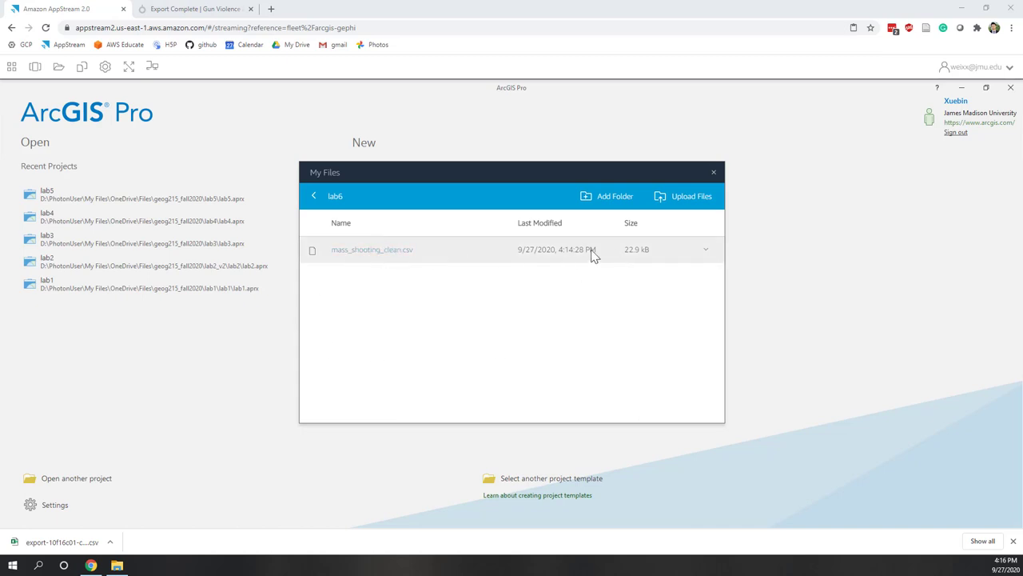
click(312, 200)
click(715, 172)
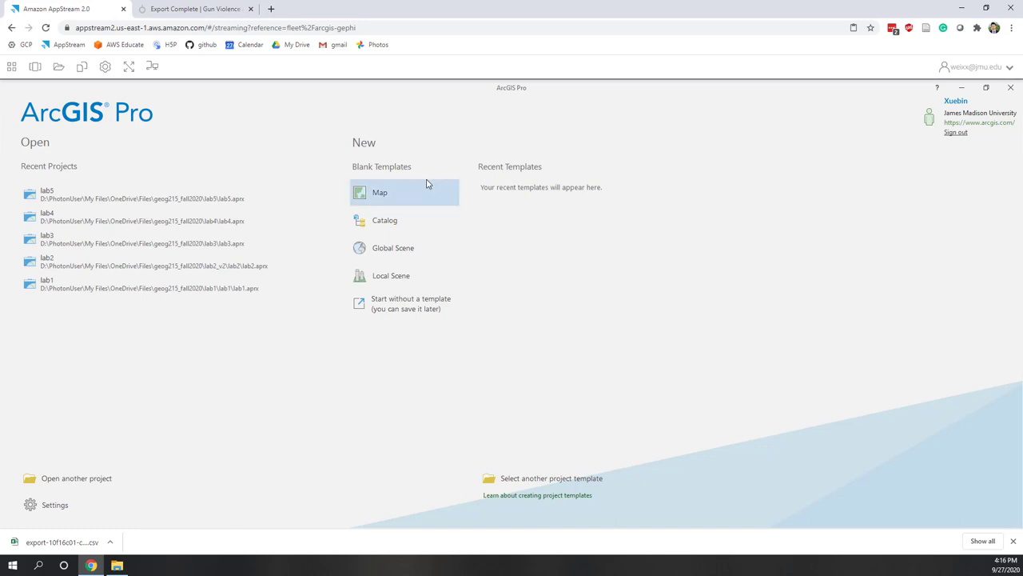
Step: Create a Map project named lab6 in D:\PhotonUser\My Files\OneDrive\Files\geog215_fall2020\lab6 without a new project folder
click(379, 198)
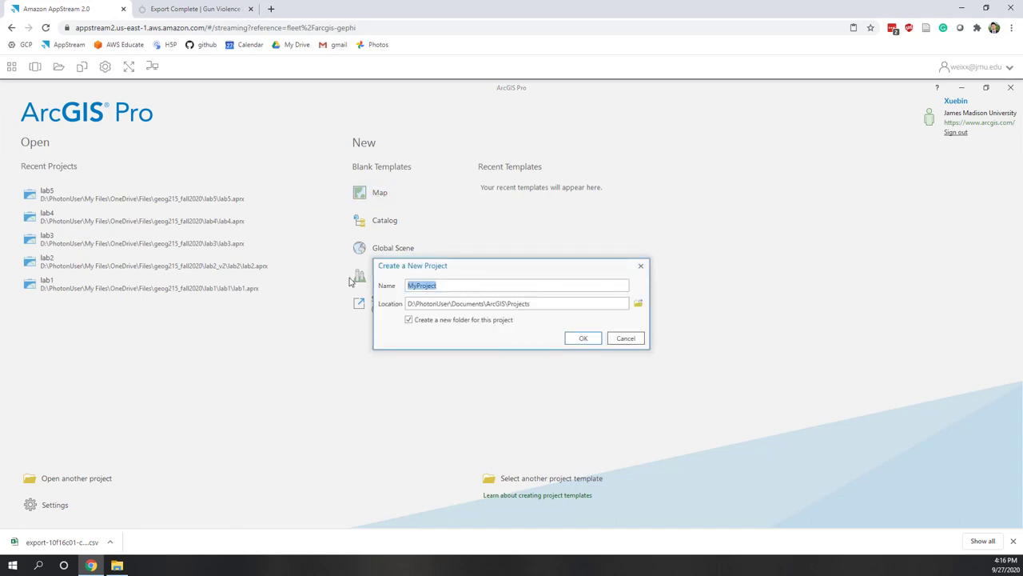
text(lab6)
click(639, 305)
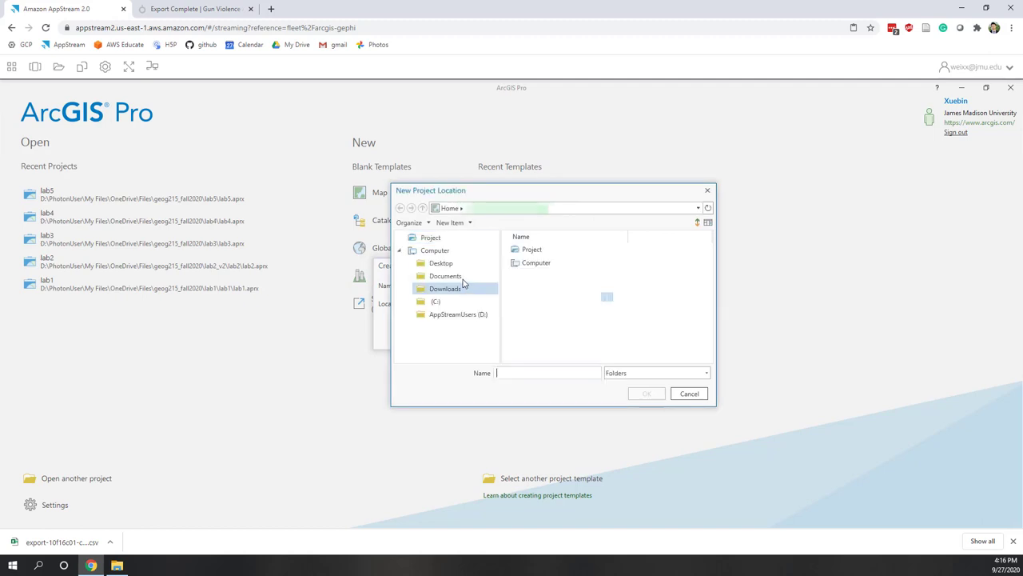
click(444, 316)
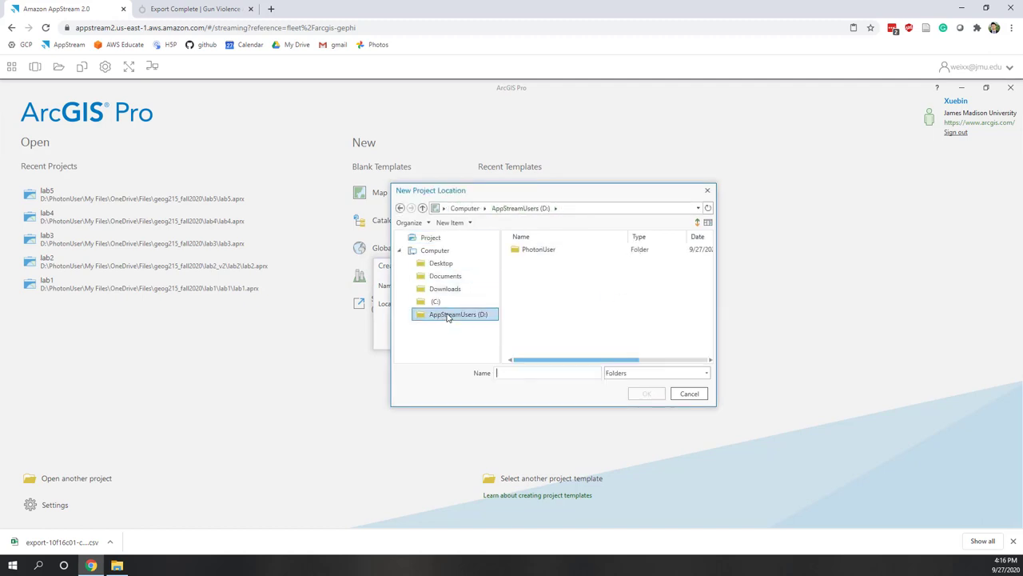
double_click(541, 250)
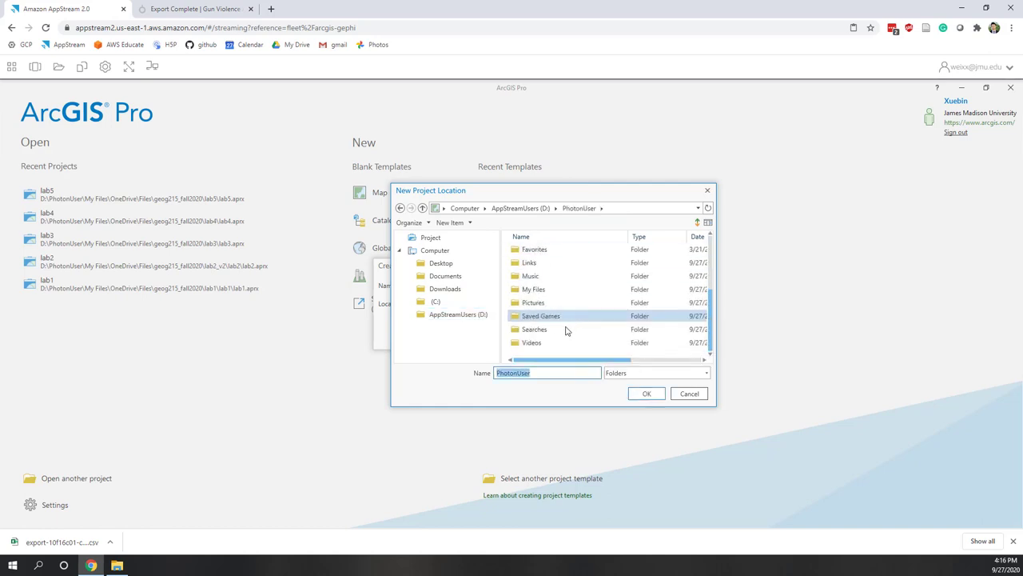
double_click(541, 291)
double_click(536, 263)
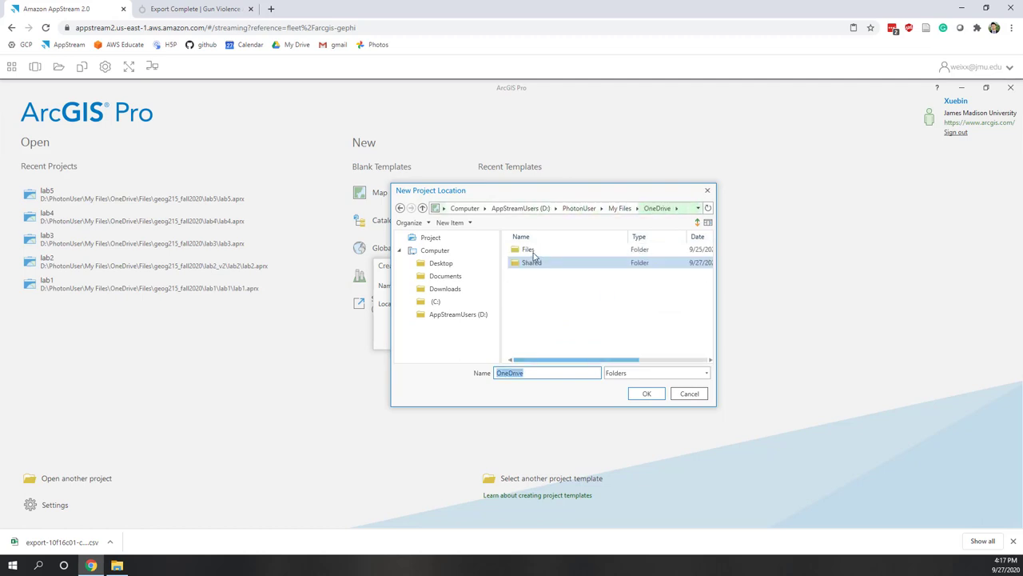
double_click(531, 251)
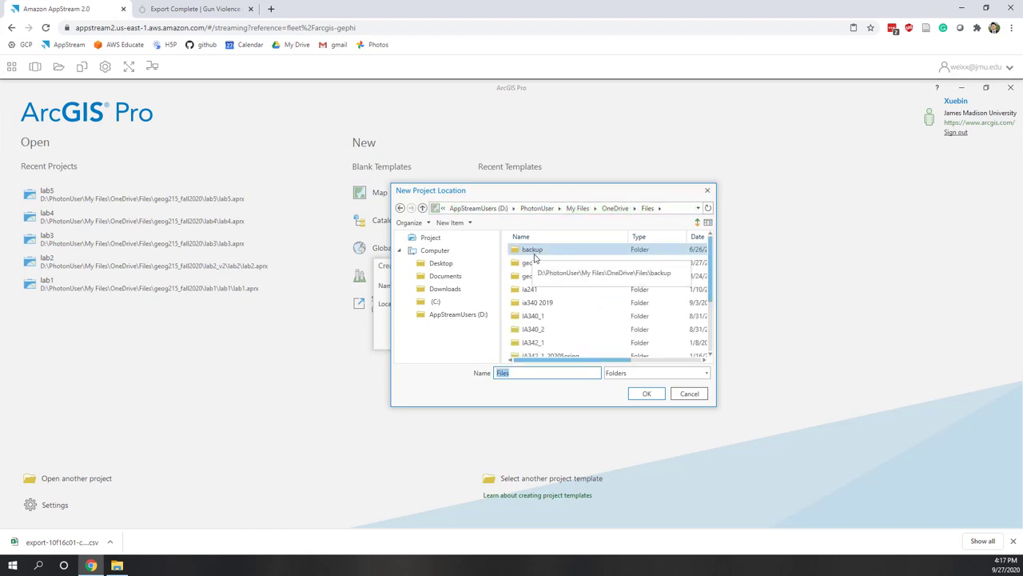
double_click(547, 276)
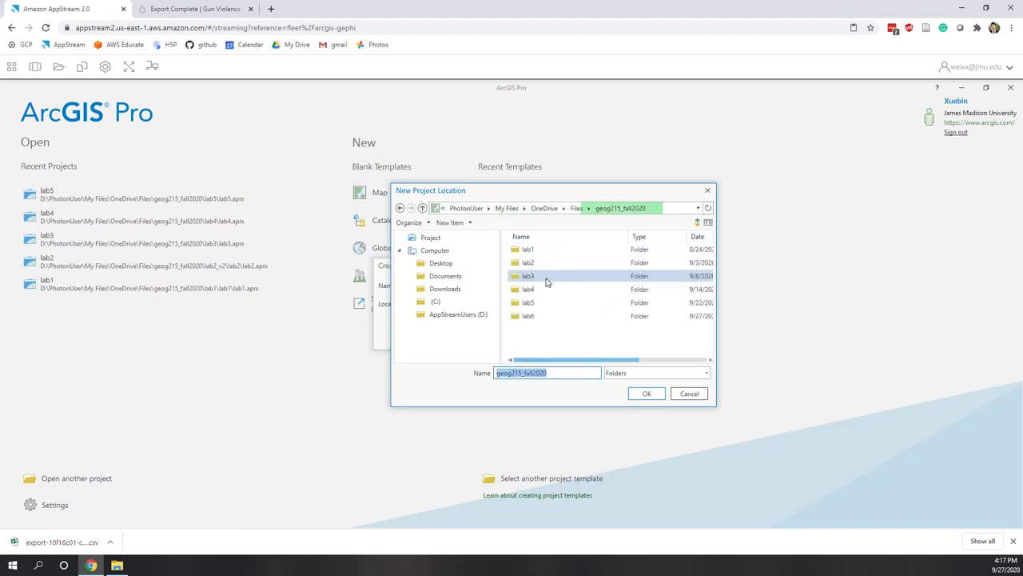
click(528, 317)
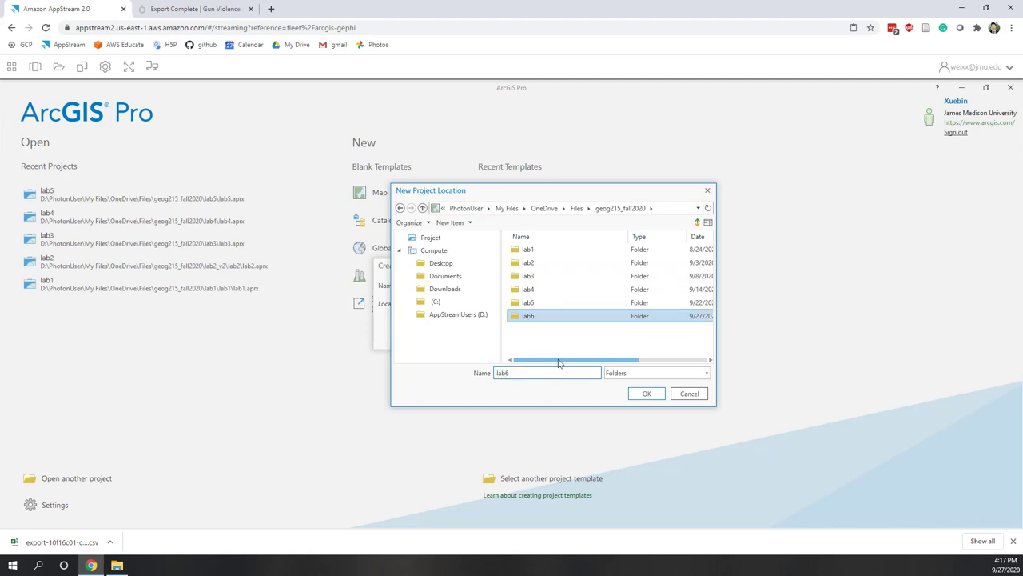
click(647, 394)
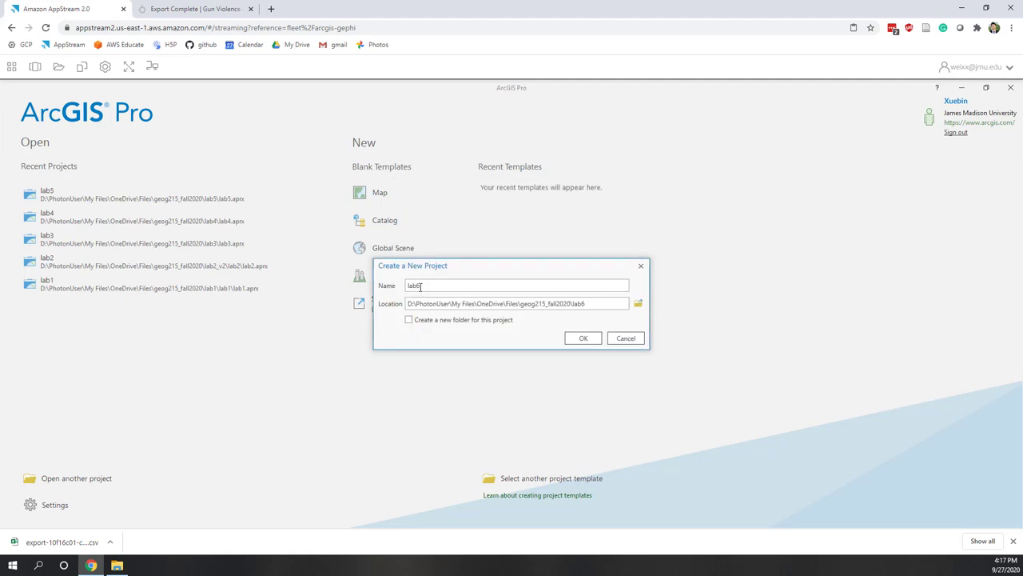
click(582, 339)
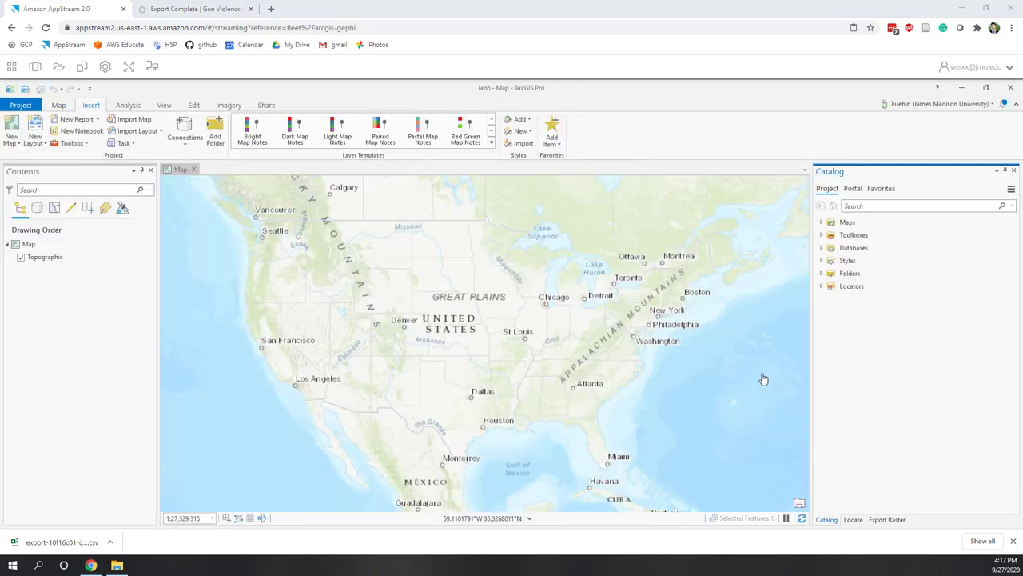
Step: Add mass_shooting_clean.csv from the project's lab6 folder to the map as a standalone table
click(821, 272)
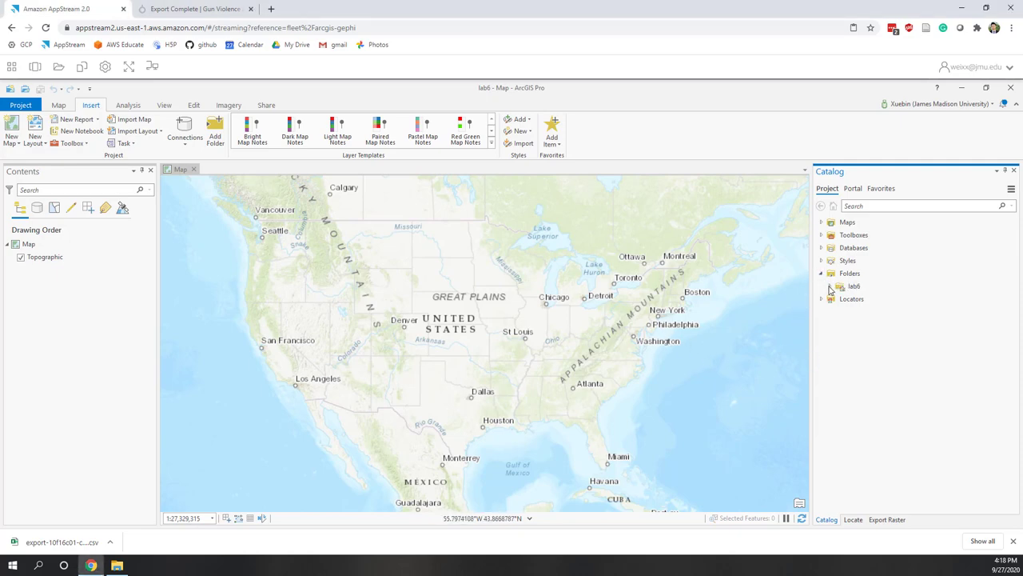
click(830, 286)
click(879, 339)
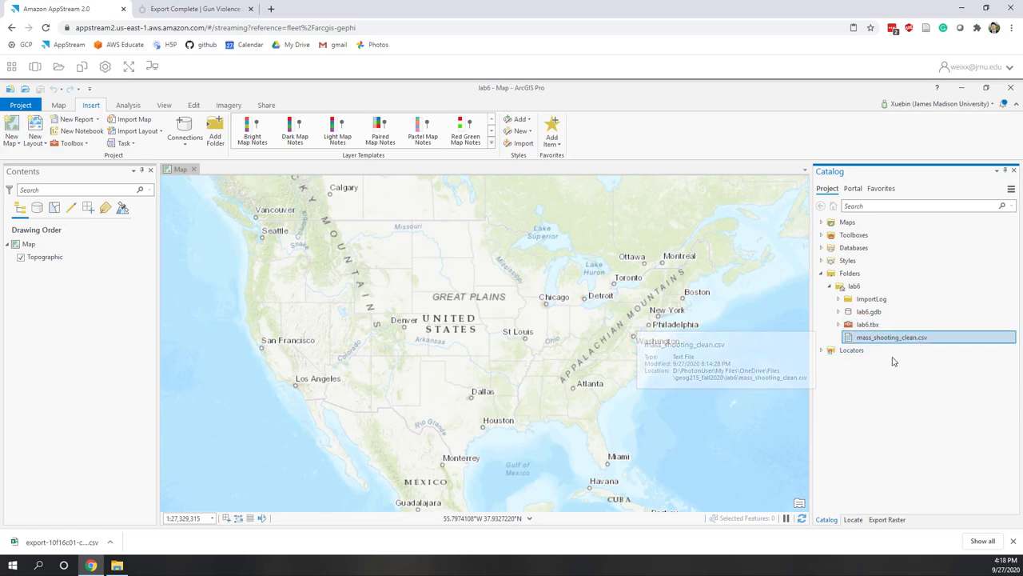
drag(877, 340, 340, 330)
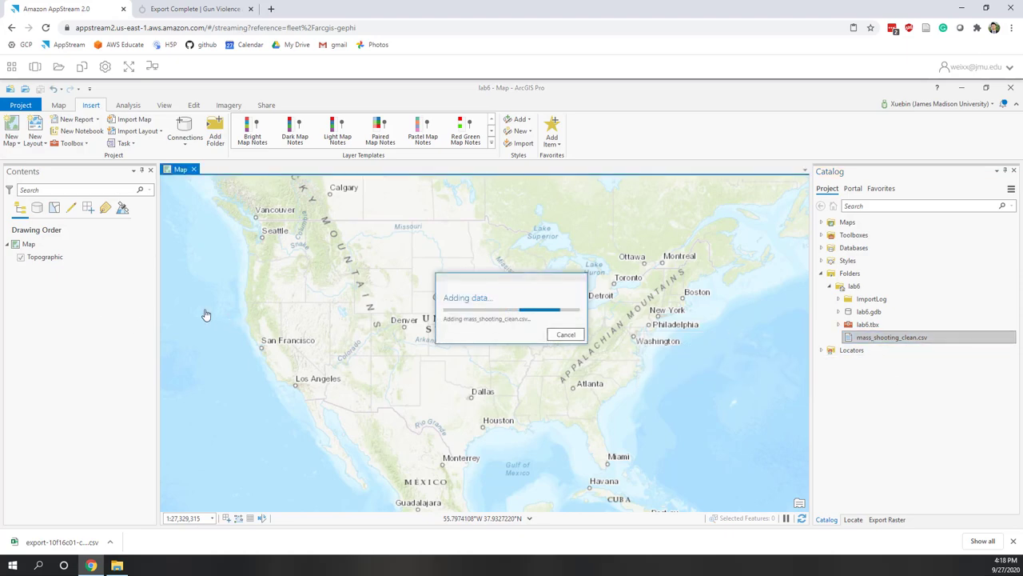
click(46, 284)
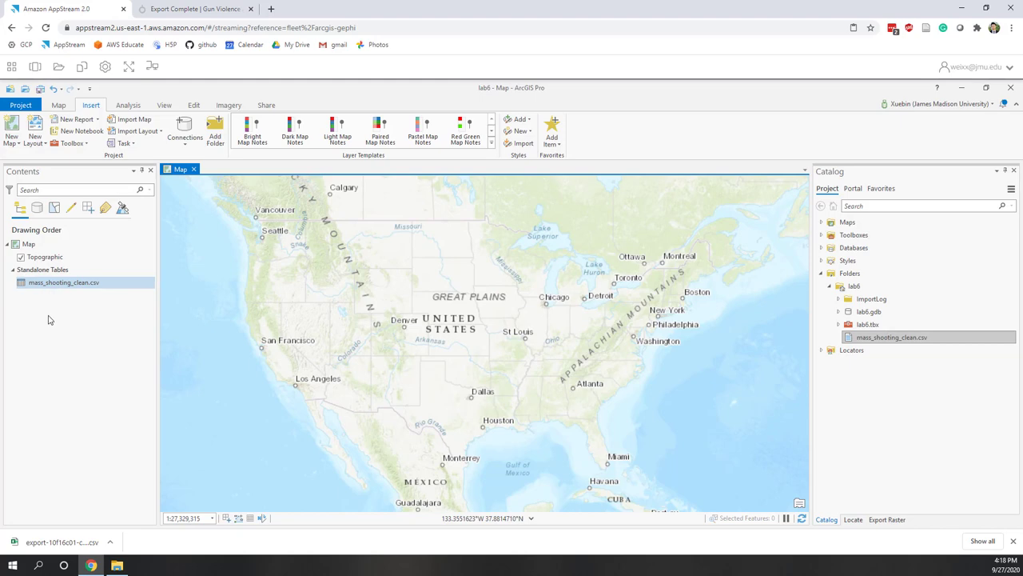
Step: Open the mass_shooting_clean.csv table and look through its date, state, city, address, killed and injured fields
right_click(60, 285)
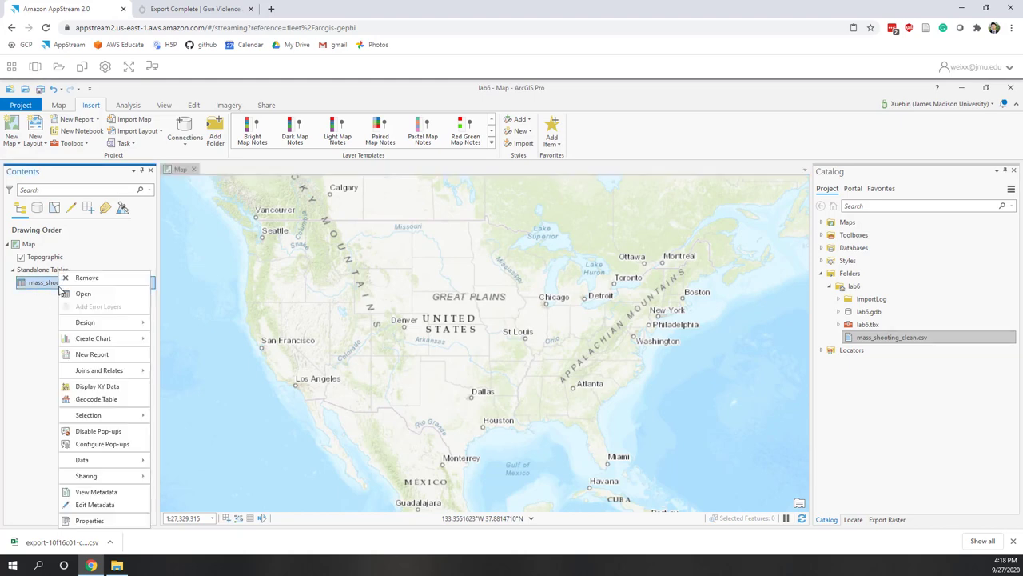
click(82, 294)
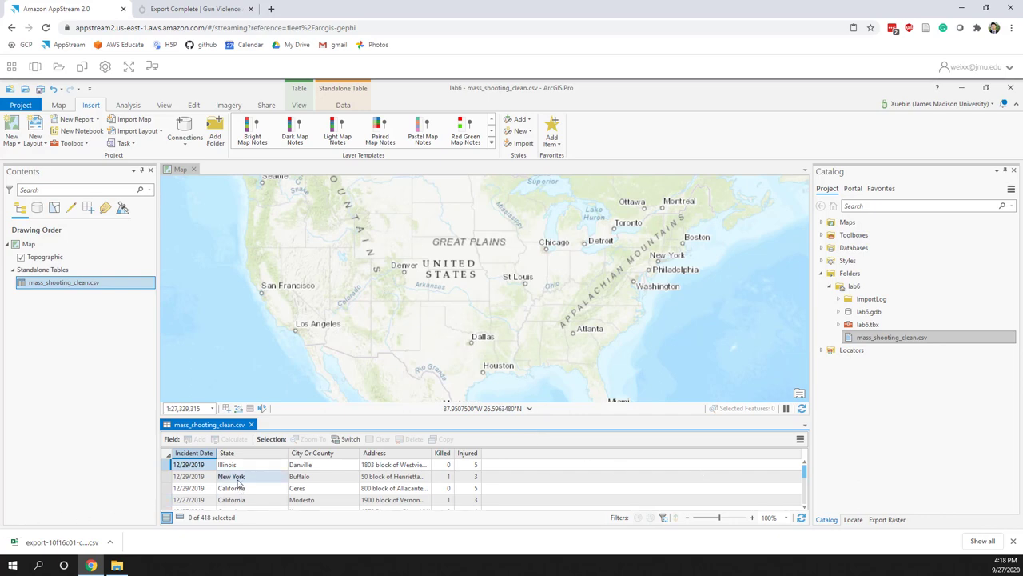
click(195, 466)
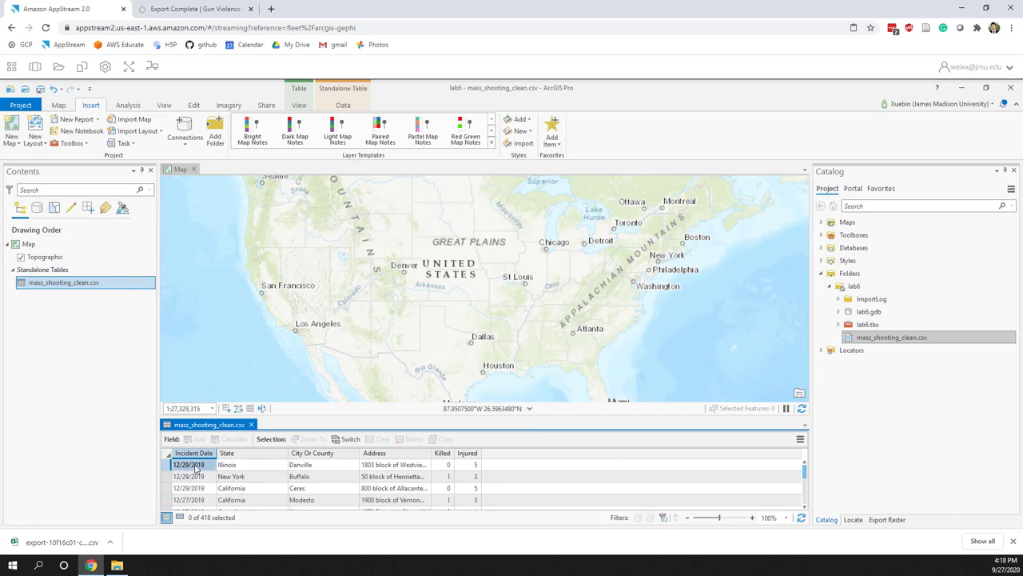
click(275, 467)
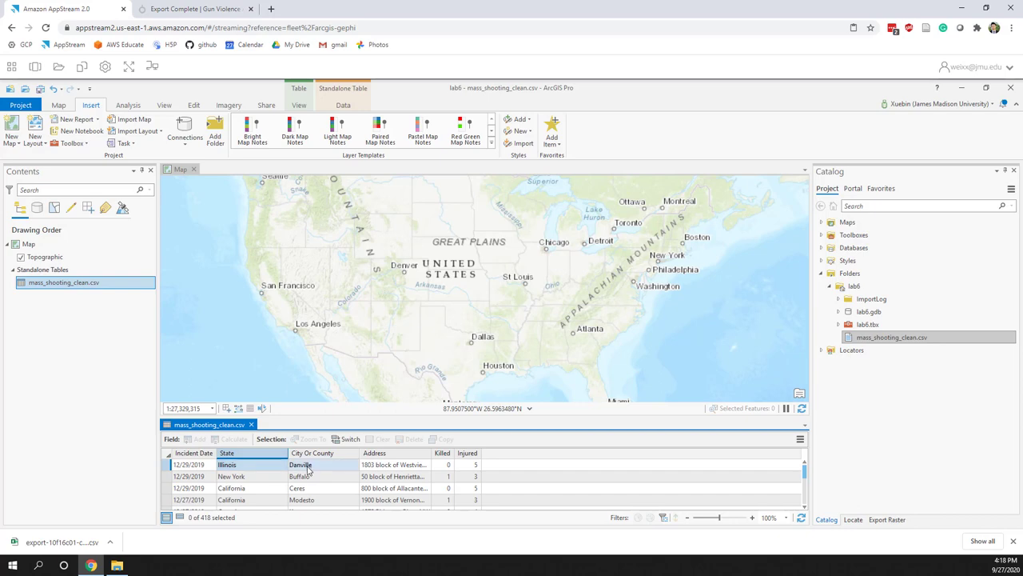
click(308, 468)
click(374, 469)
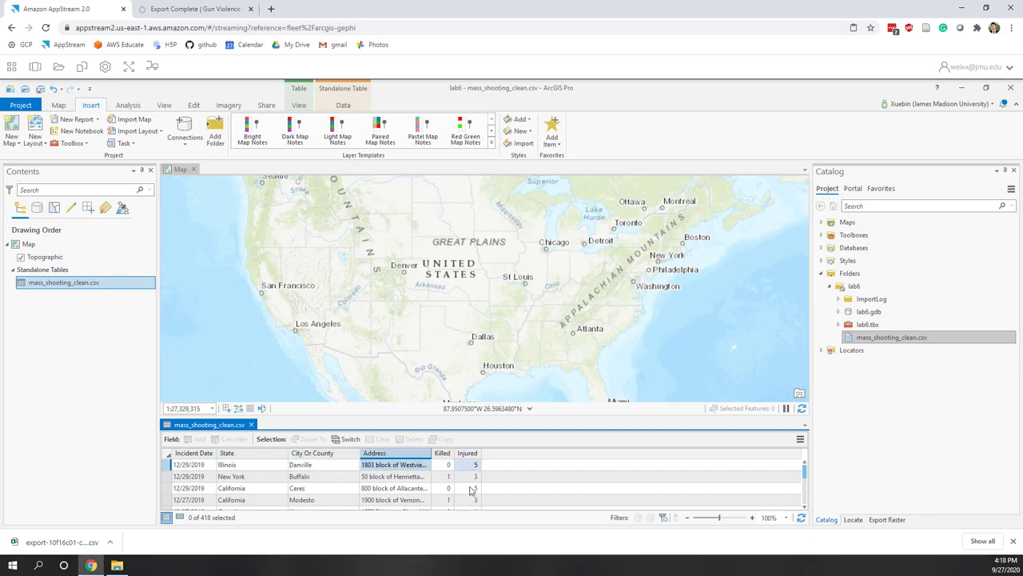
scroll(470, 490, down, 2)
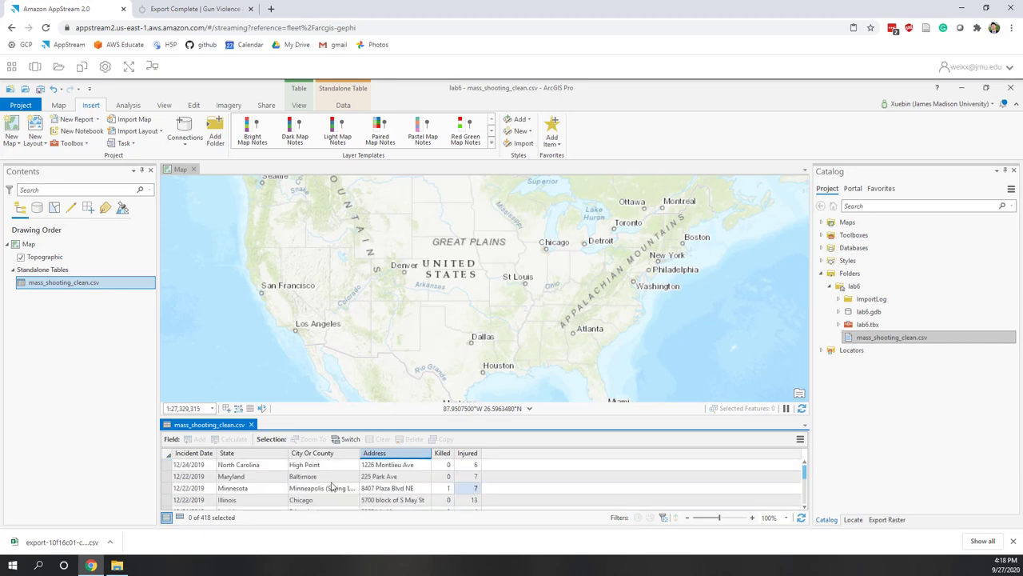
Step: Look through the city and address records in the mass_shooting_clean.csv table
click(298, 477)
scroll(416, 487, down, 5)
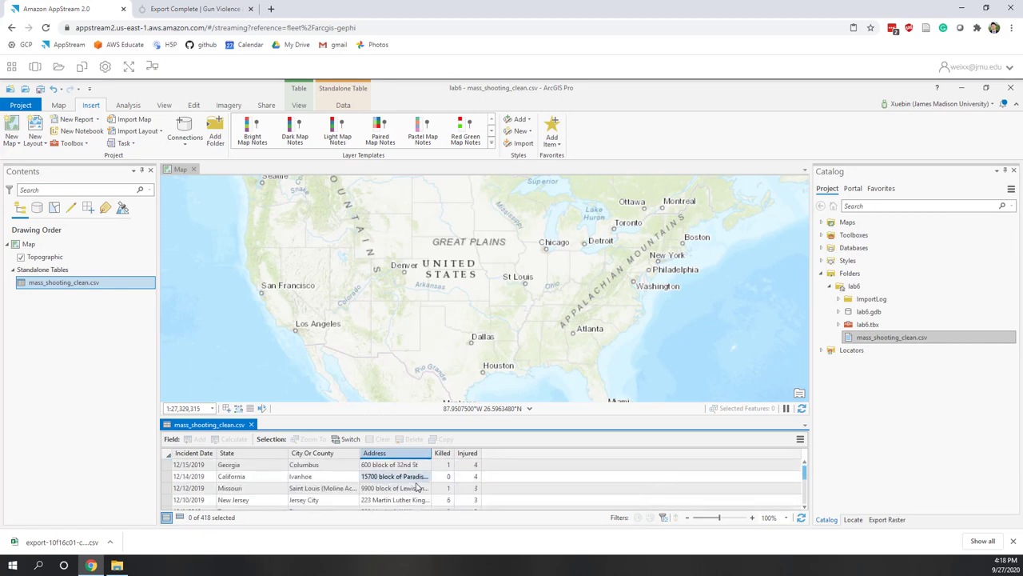
scroll(416, 487, up, 7)
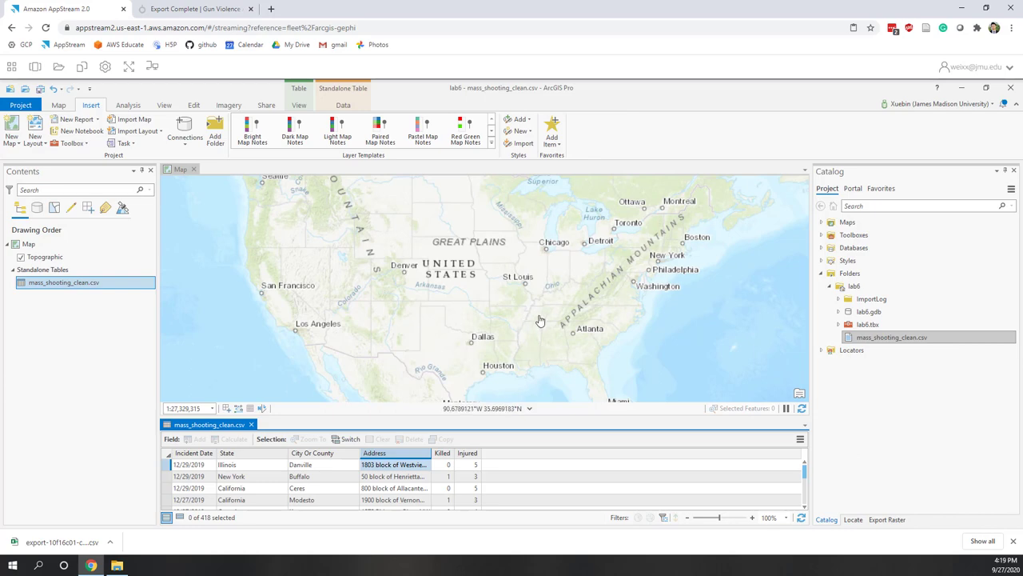
Step: Start the guided Geocode Table workflow on mass_shooting_clean.csv, with the address data held in more than one field
click(55, 310)
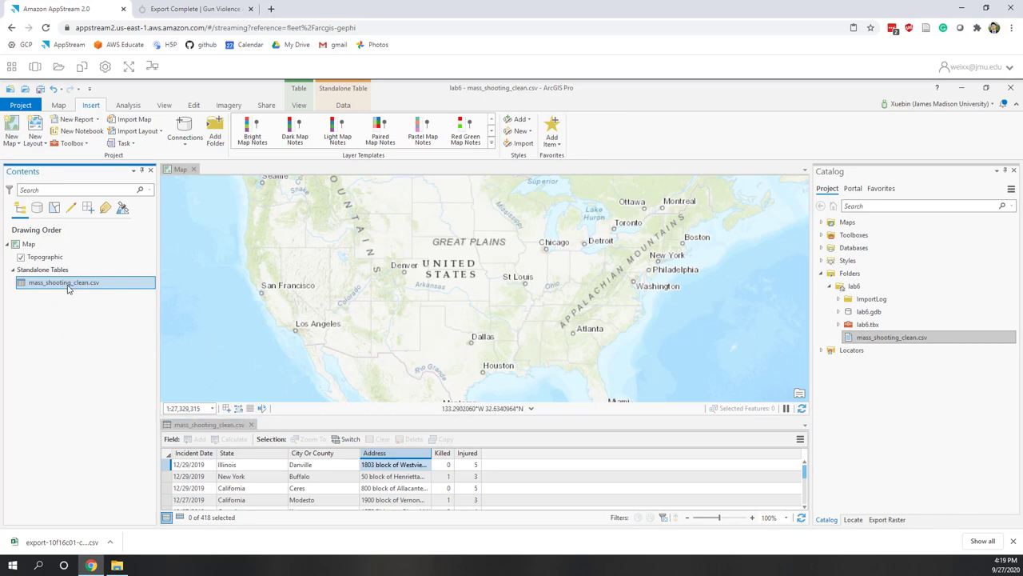
right_click(66, 286)
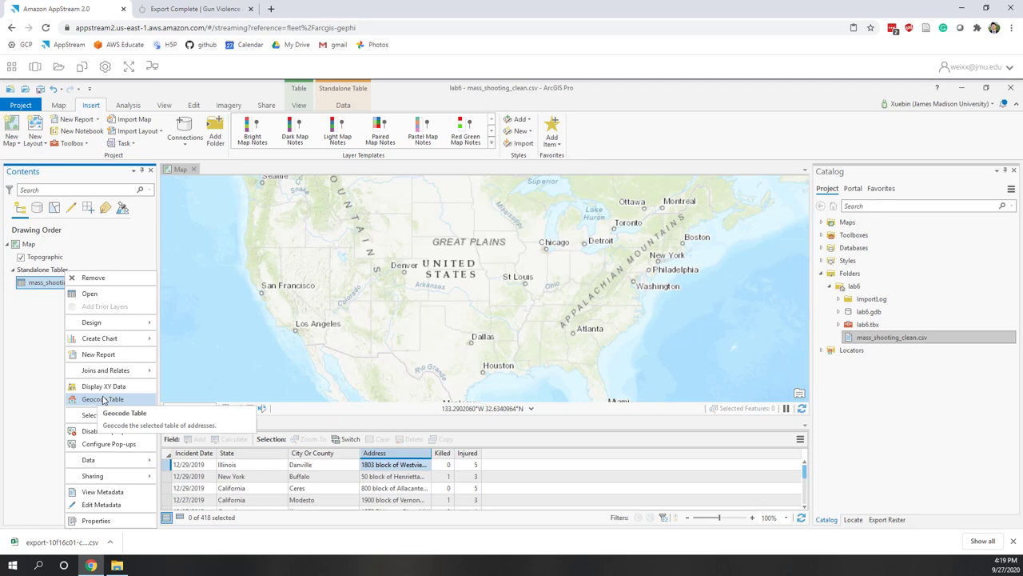
click(102, 399)
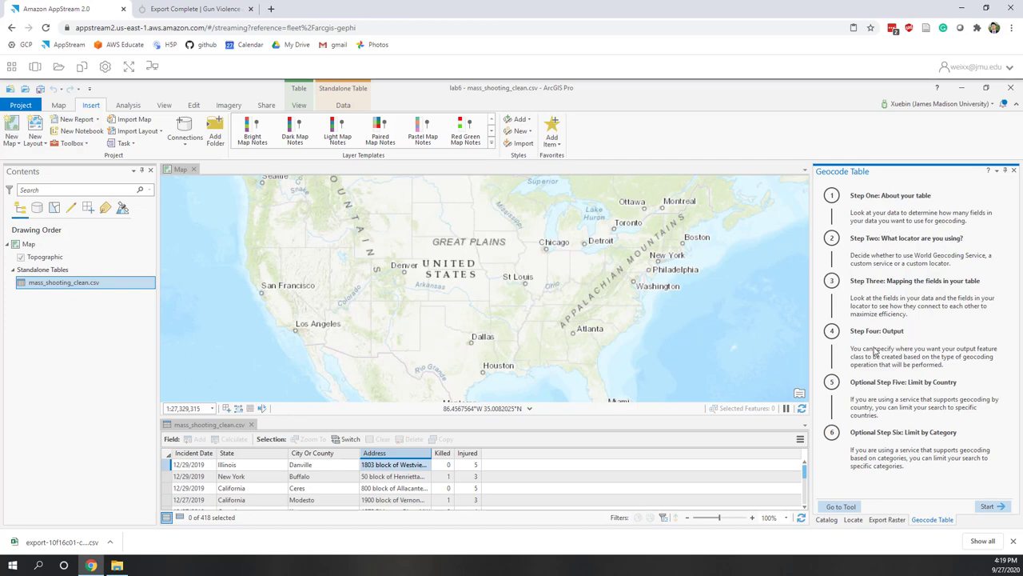
click(988, 506)
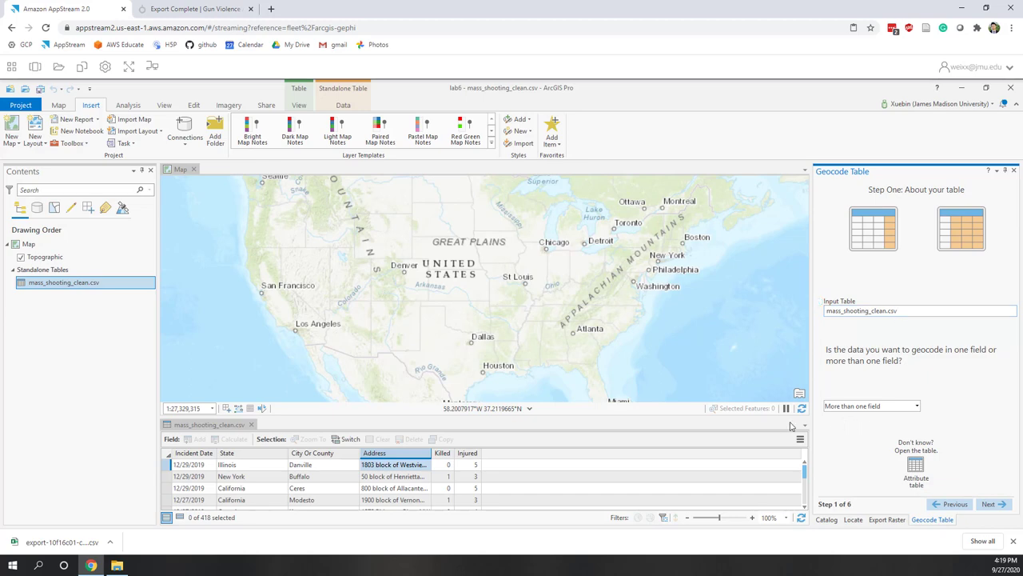
click(917, 406)
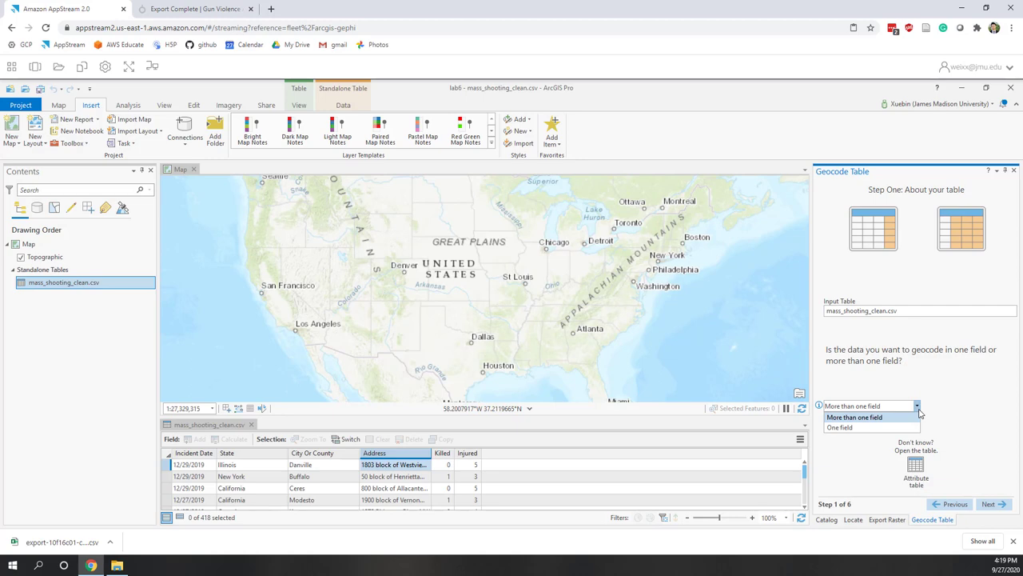
click(919, 414)
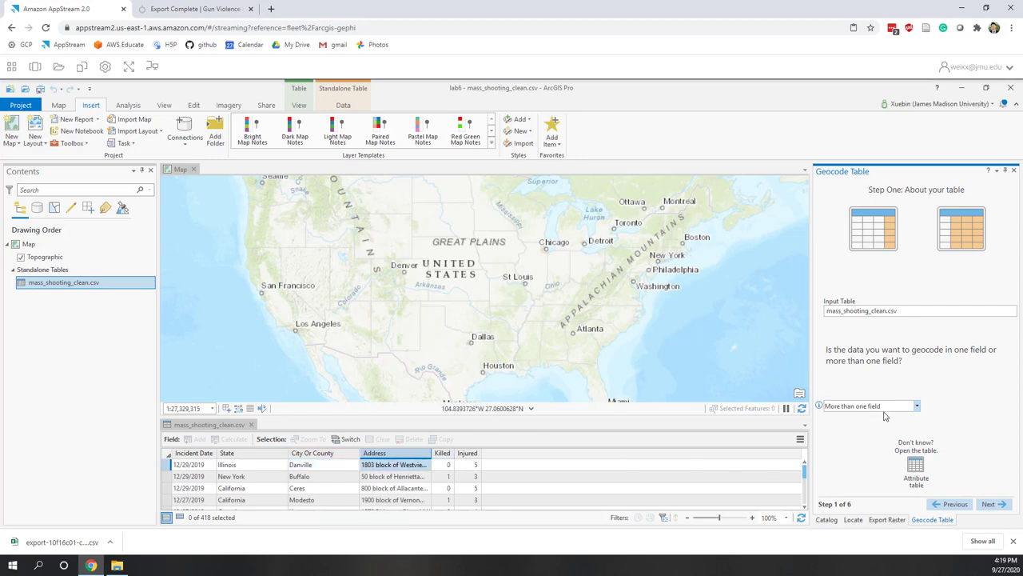
click(991, 504)
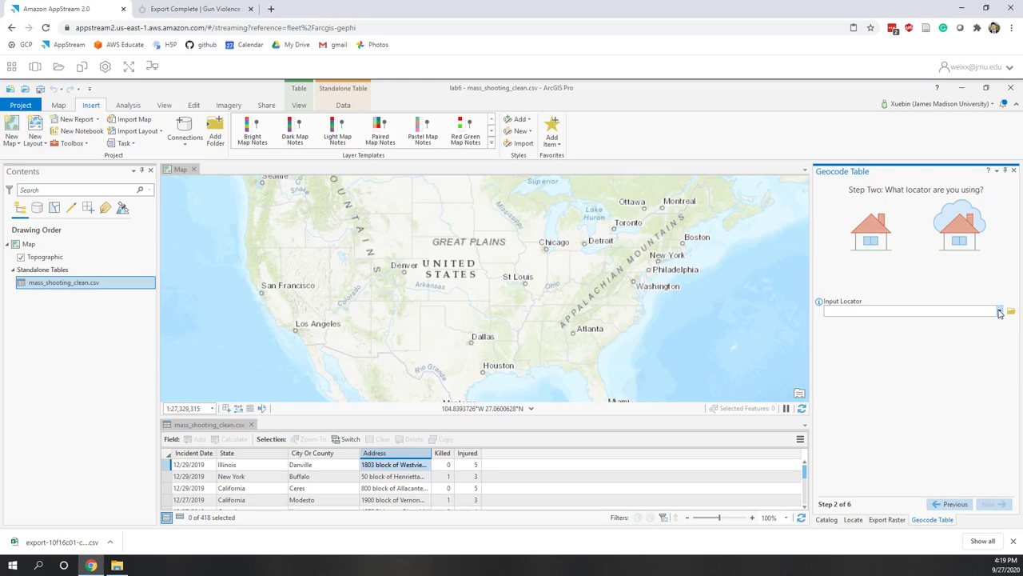
Step: Use ArcGIS World Geocoding Service as the input locator and continue to the field mapping
click(999, 312)
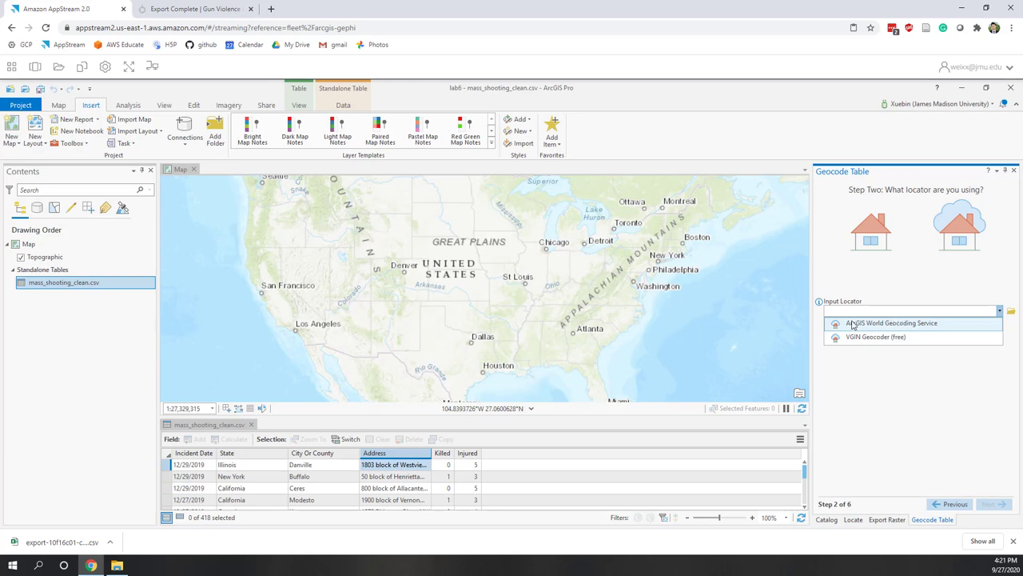
click(852, 324)
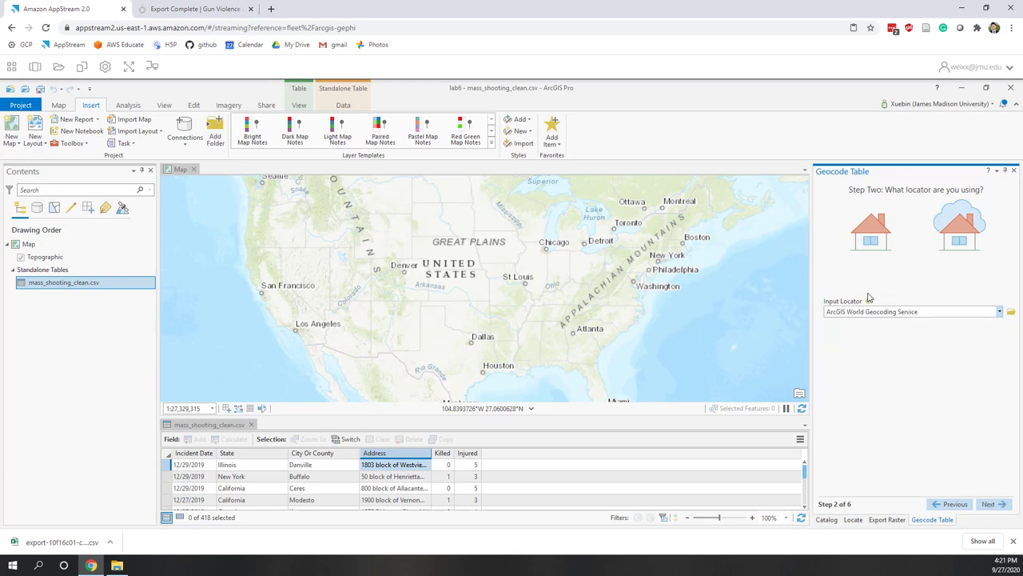
mouse_move(869, 305)
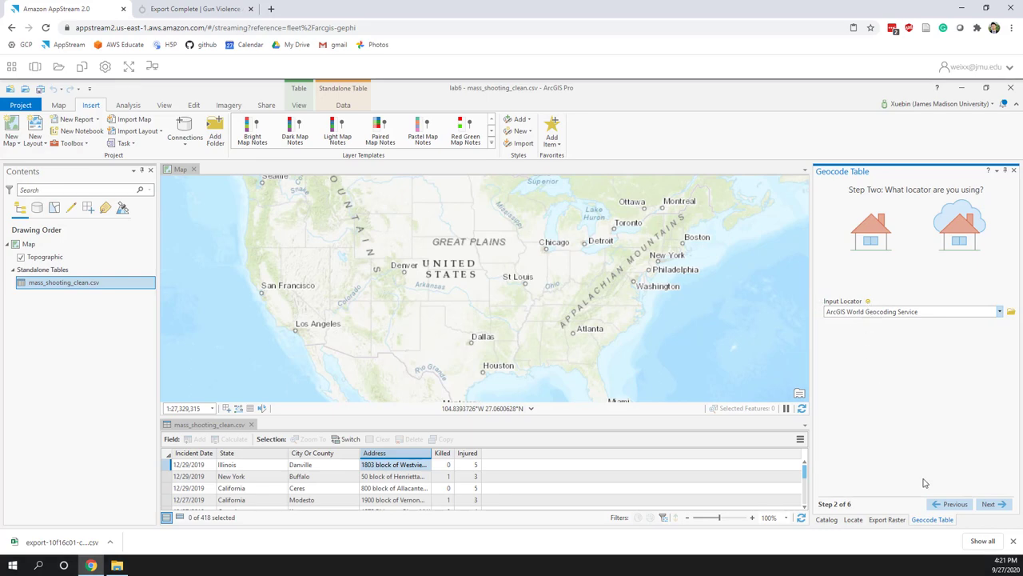
click(990, 504)
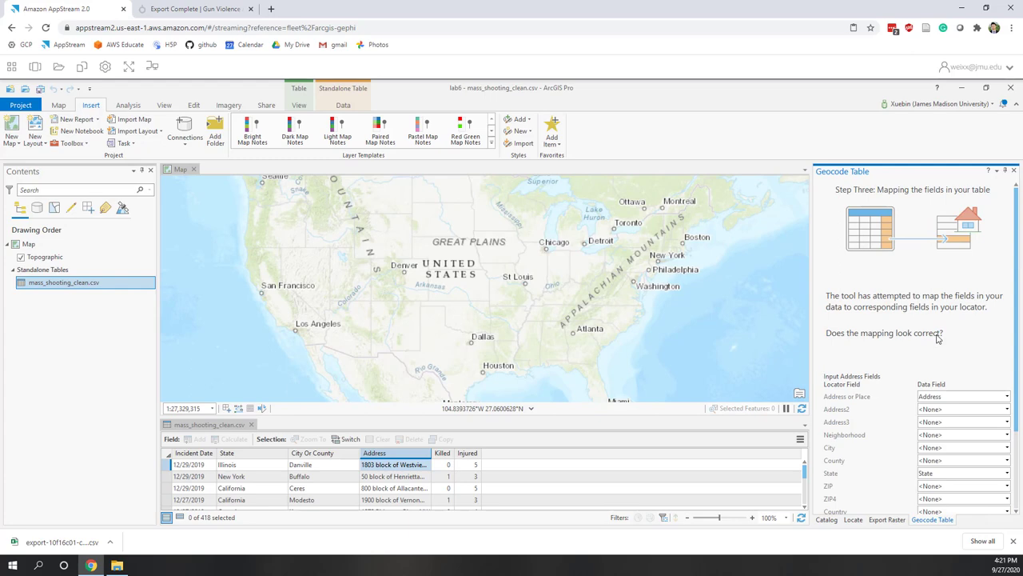
Step: Map both the City and County locator fields to the City Or County data field and accept the mapping
scroll(916, 345, down, 2)
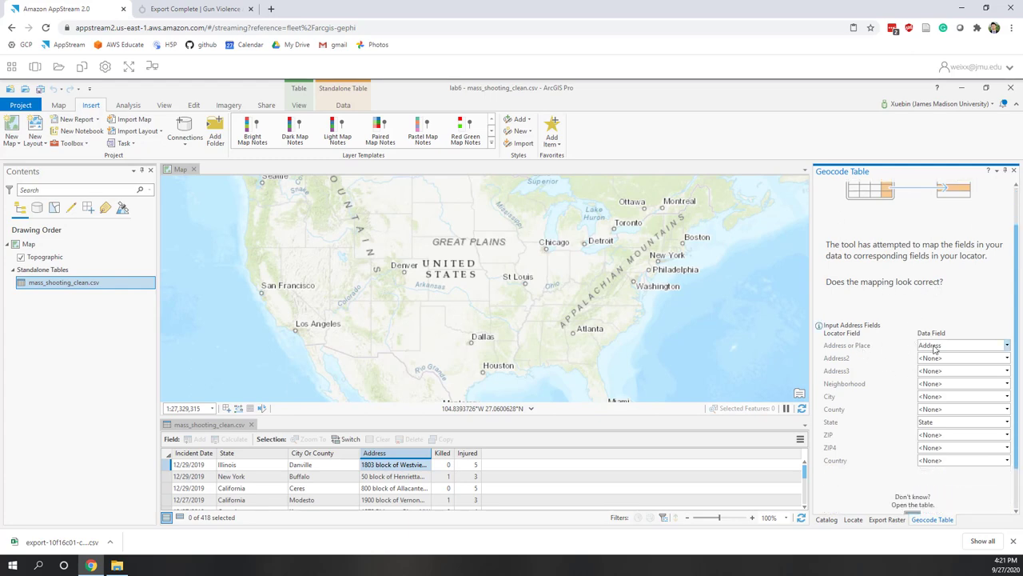
click(940, 397)
click(942, 438)
click(938, 411)
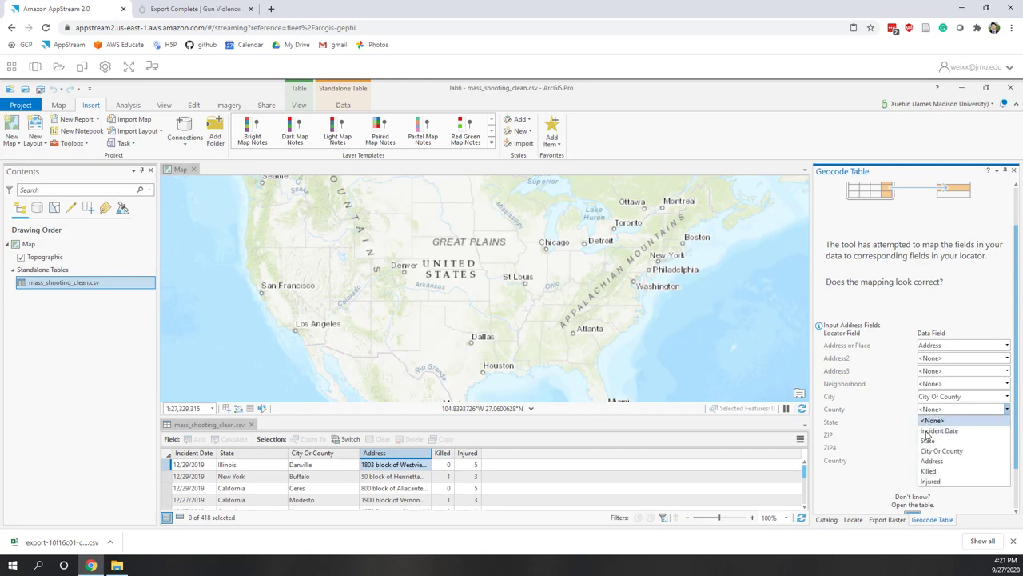
click(931, 453)
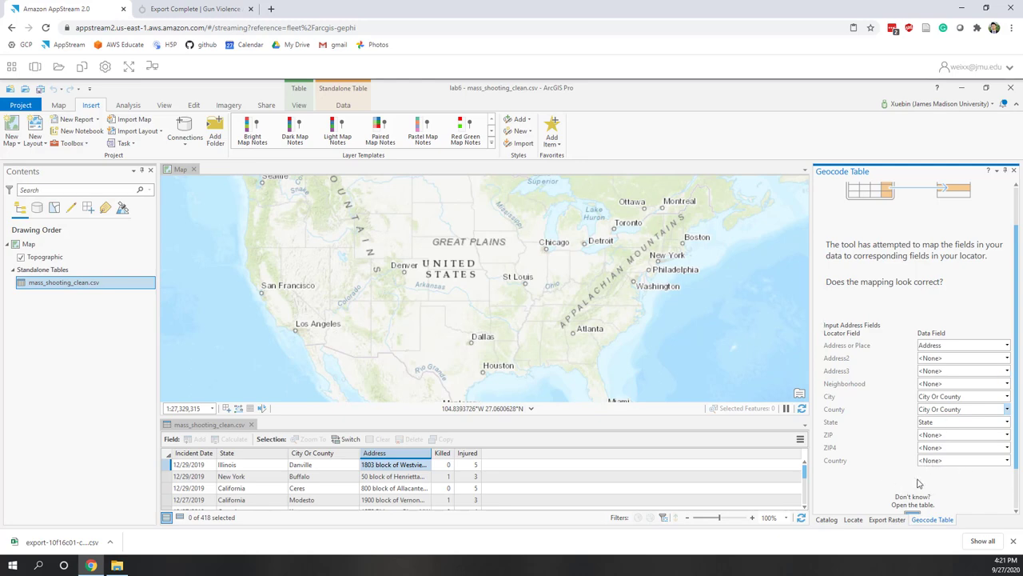
scroll(966, 489, down, 2)
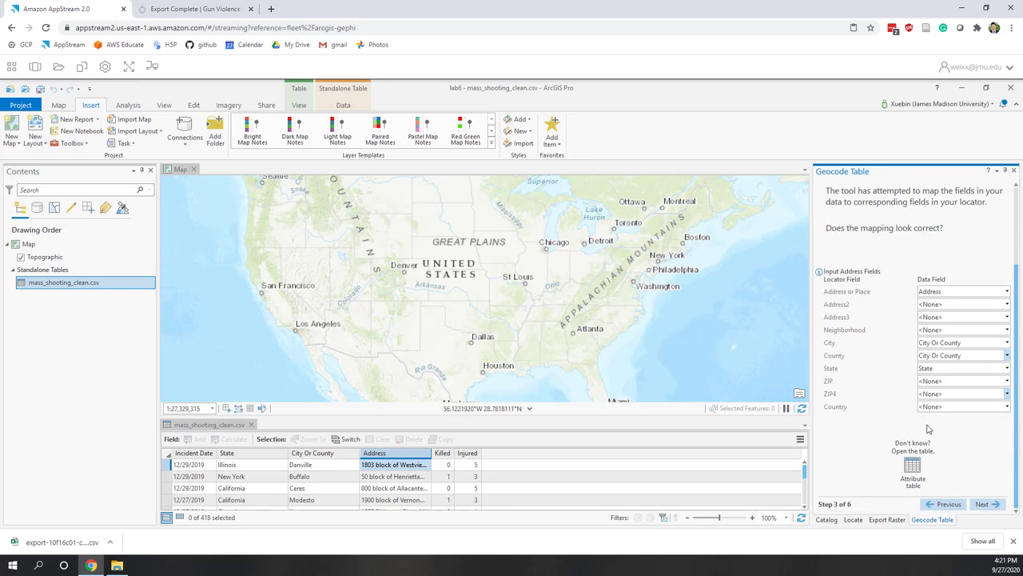
click(985, 504)
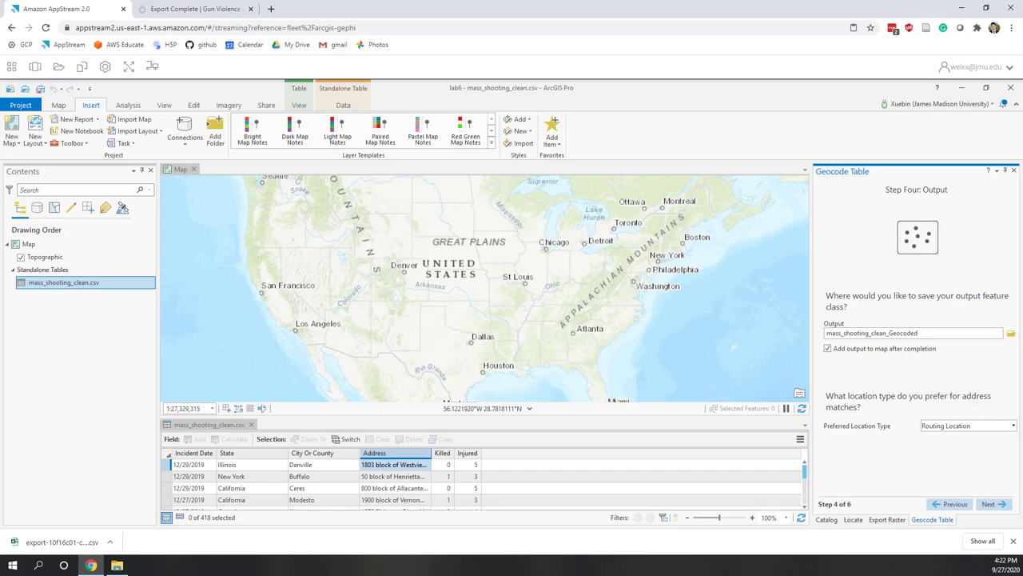
Step: Set the preferred location type of the geocoding output to Address Location and continue
click(950, 430)
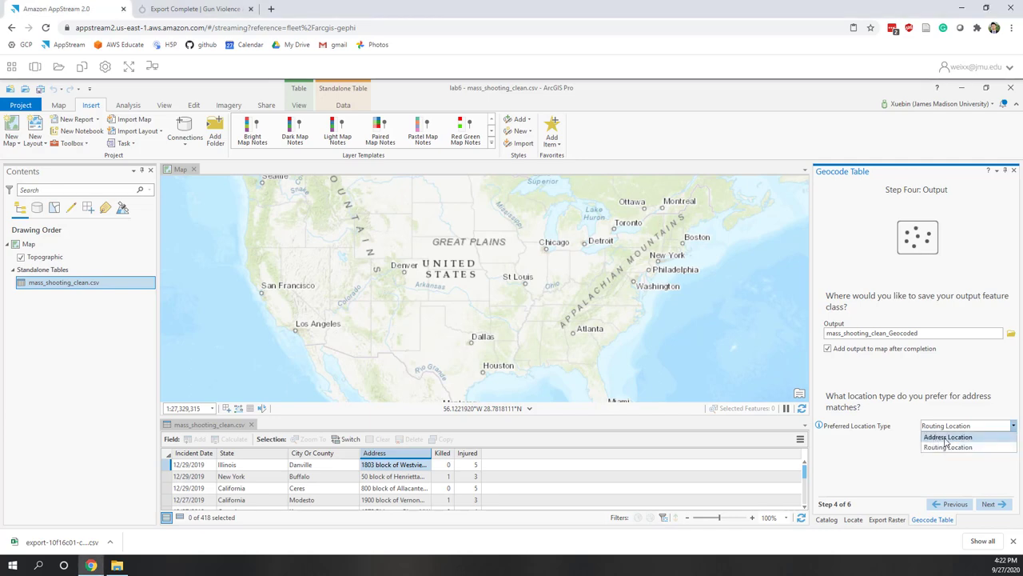
click(948, 439)
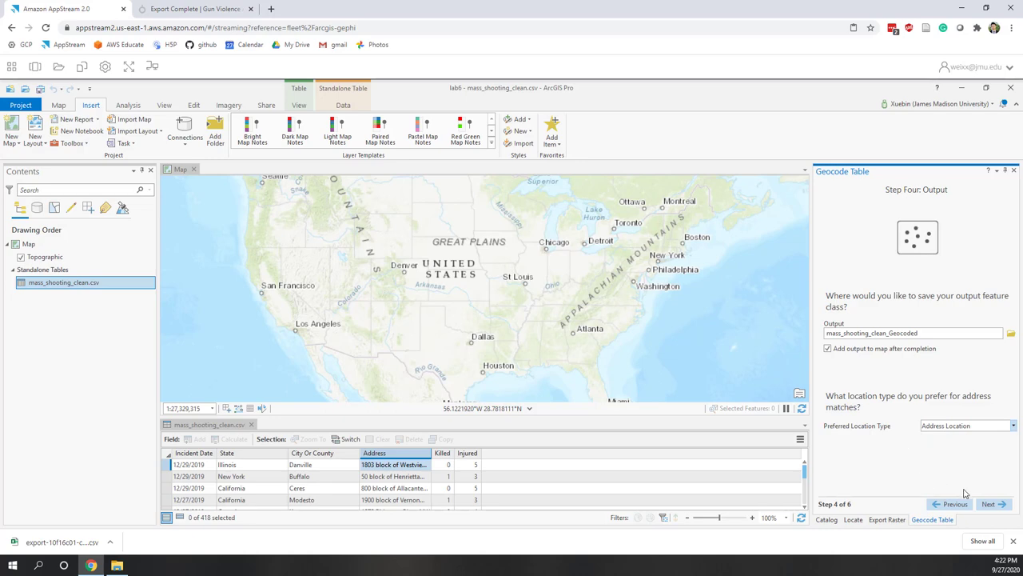
click(993, 505)
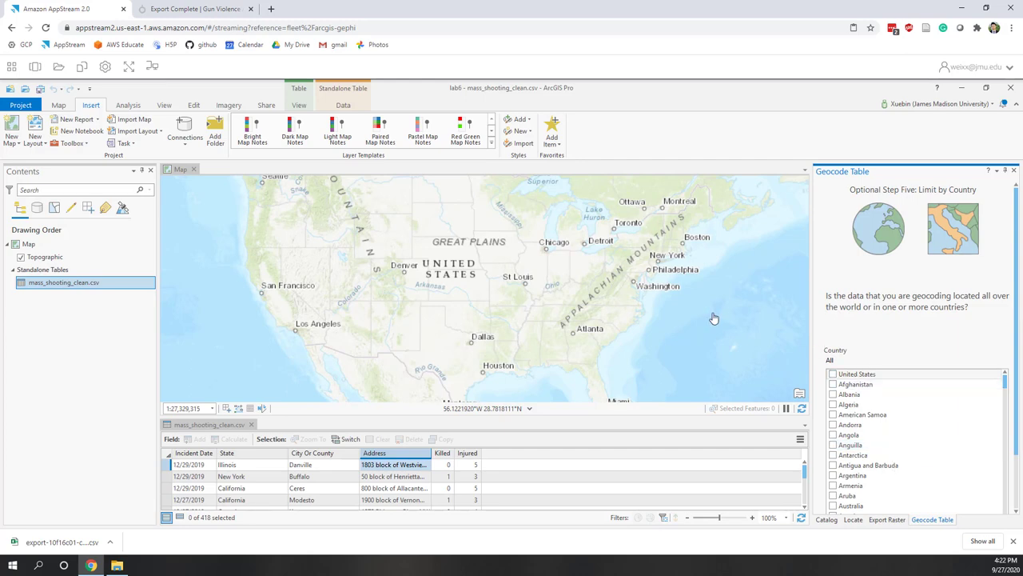
Step: Limit the geocoding to the United States and the Address category, and finish the guided workflow
click(834, 375)
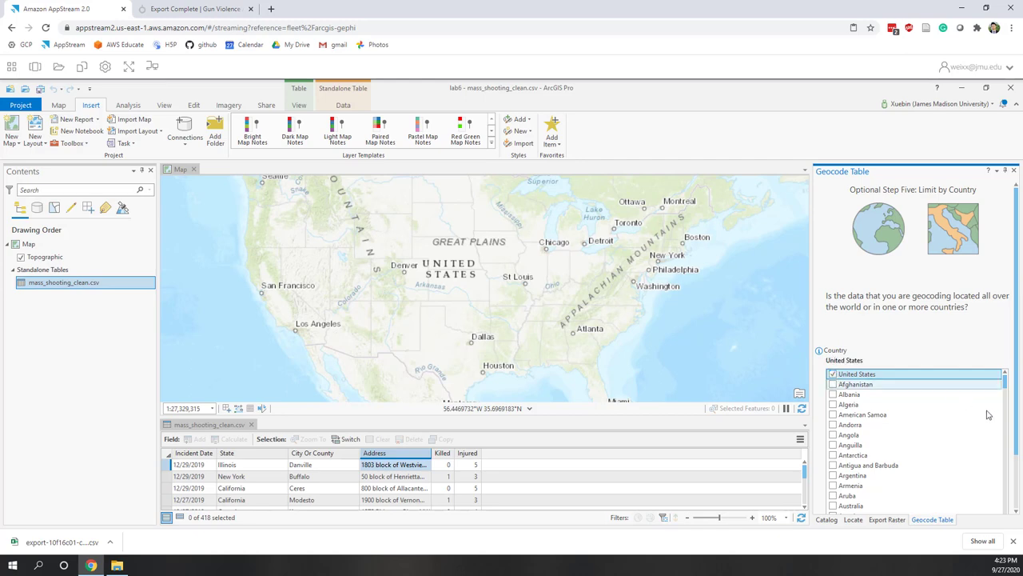
scroll(1019, 481, down, 2)
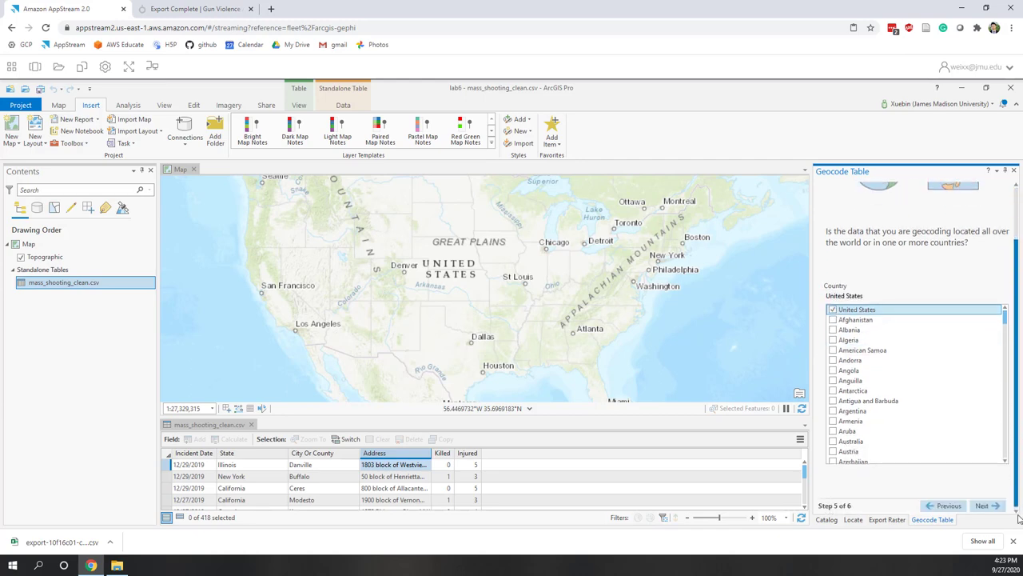
click(989, 504)
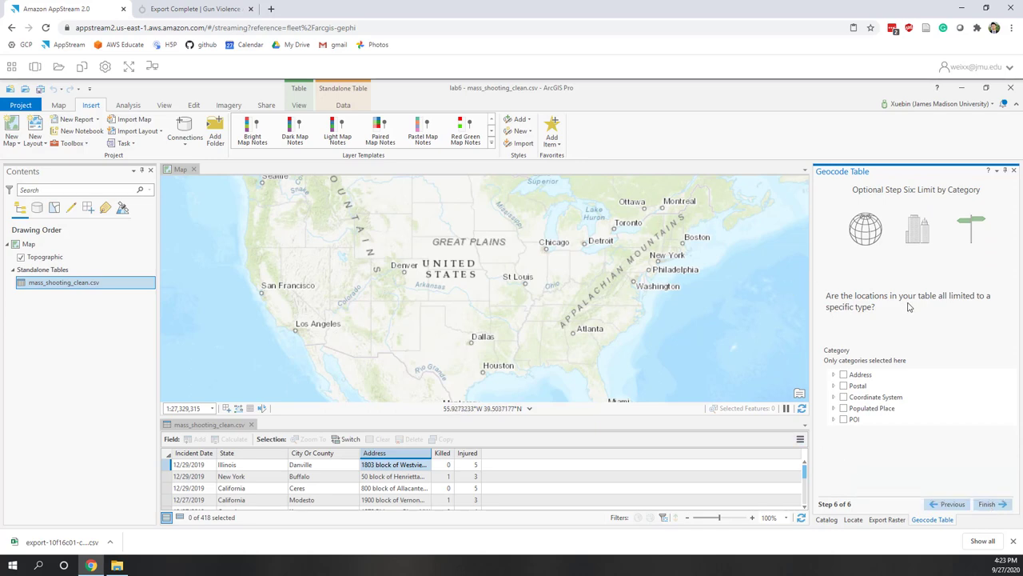
click(843, 375)
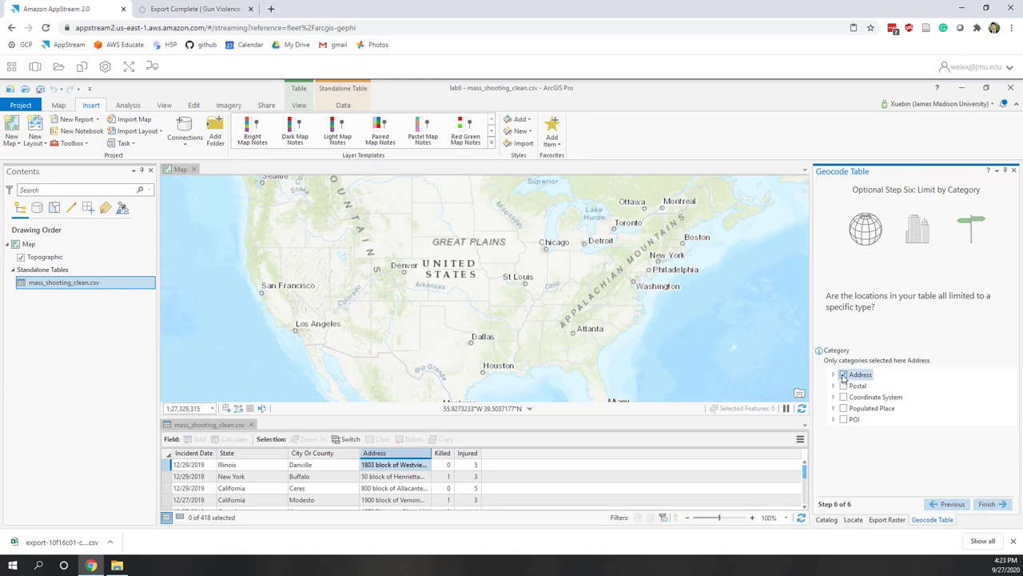
click(988, 505)
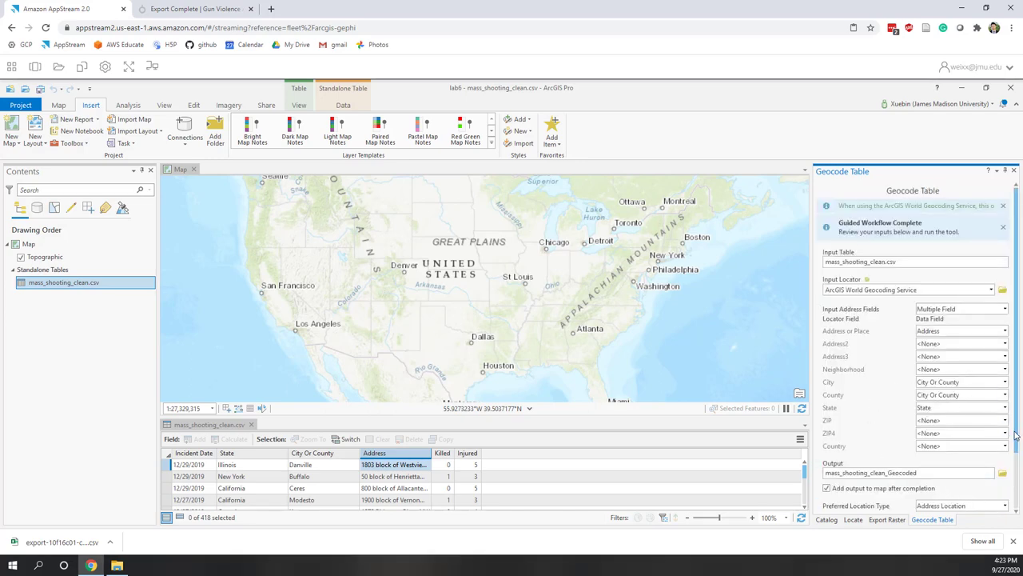
Step: Review the completed Geocode Table parameters and run the geocoding
drag(1018, 438, 1018, 520)
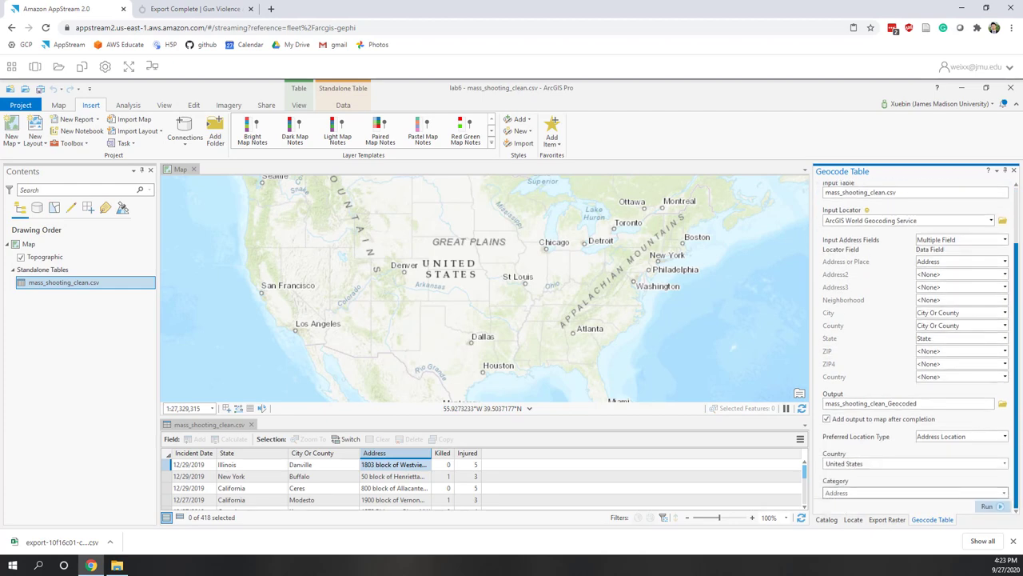
scroll(915, 347, up, 1)
scroll(958, 306, up, 5)
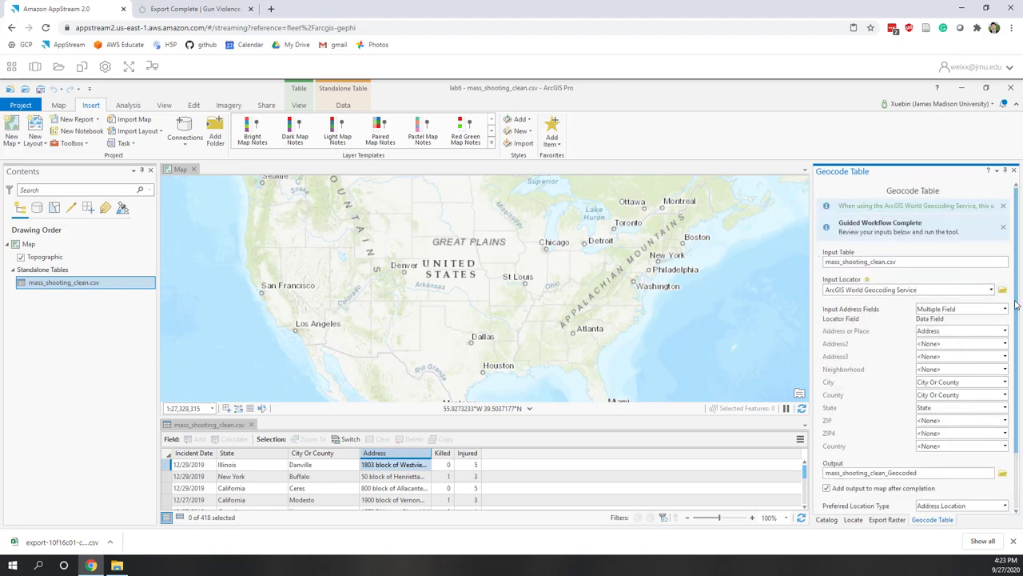
drag(1018, 307, 1014, 397)
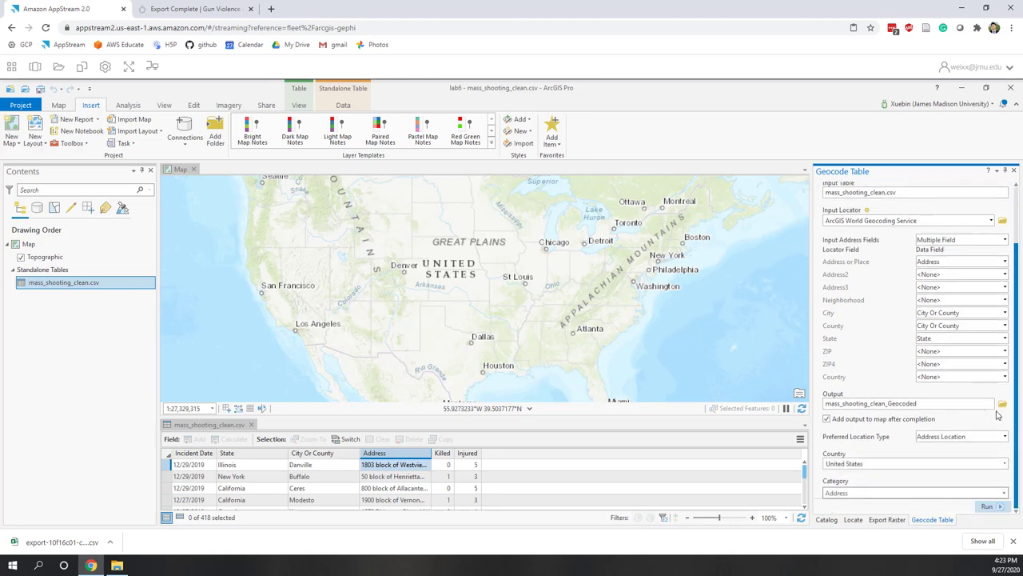
click(985, 507)
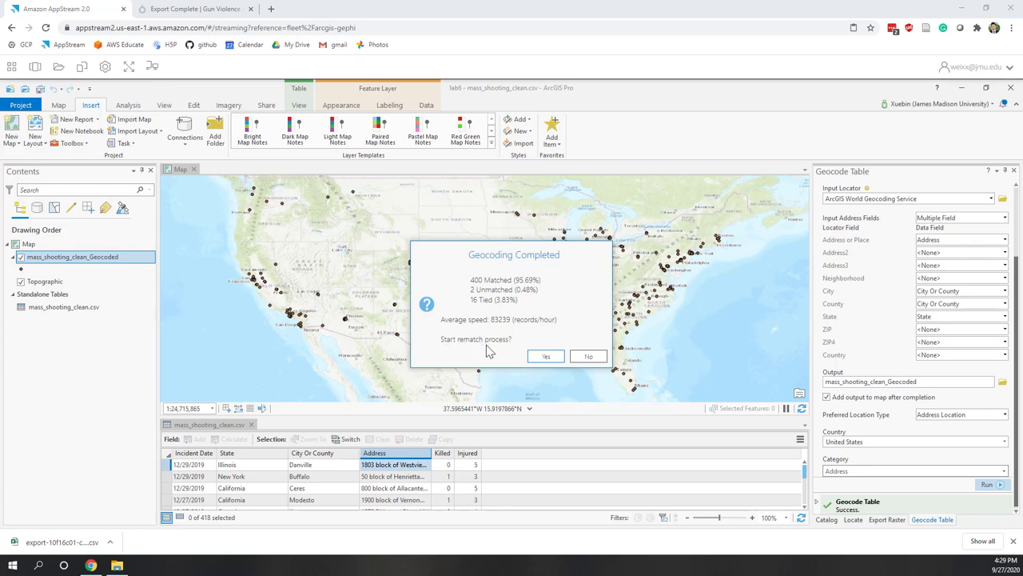
Step: Start the rematch process and match the unmatched Tallulah record to the Tallulah, Louisiana candidate
click(544, 358)
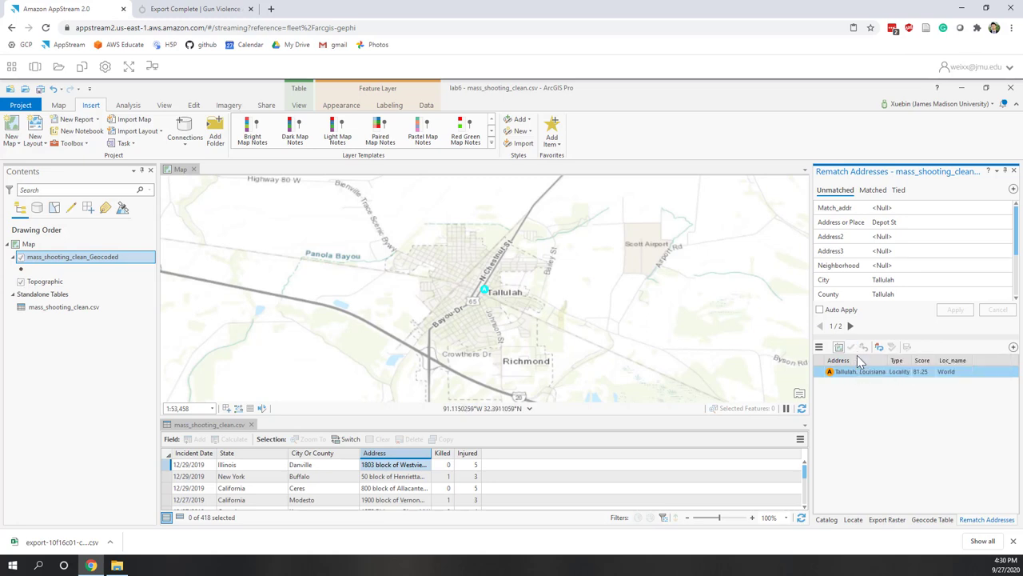
click(851, 350)
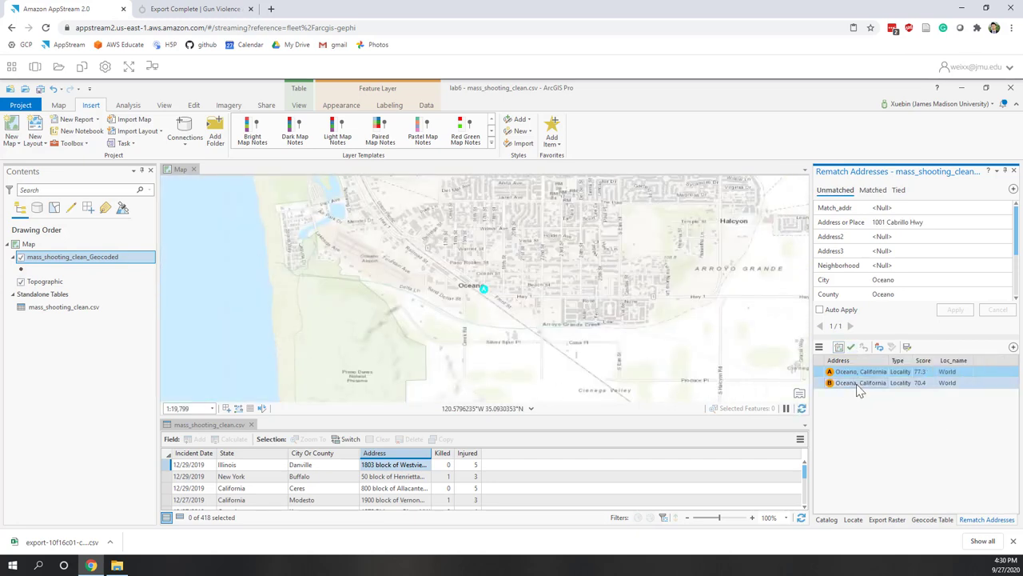
click(856, 382)
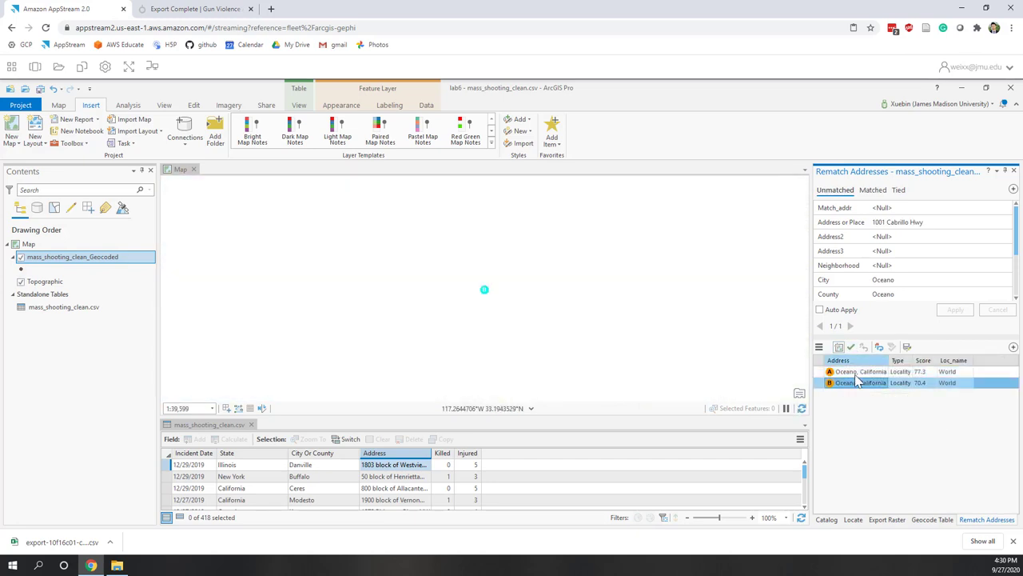
click(855, 371)
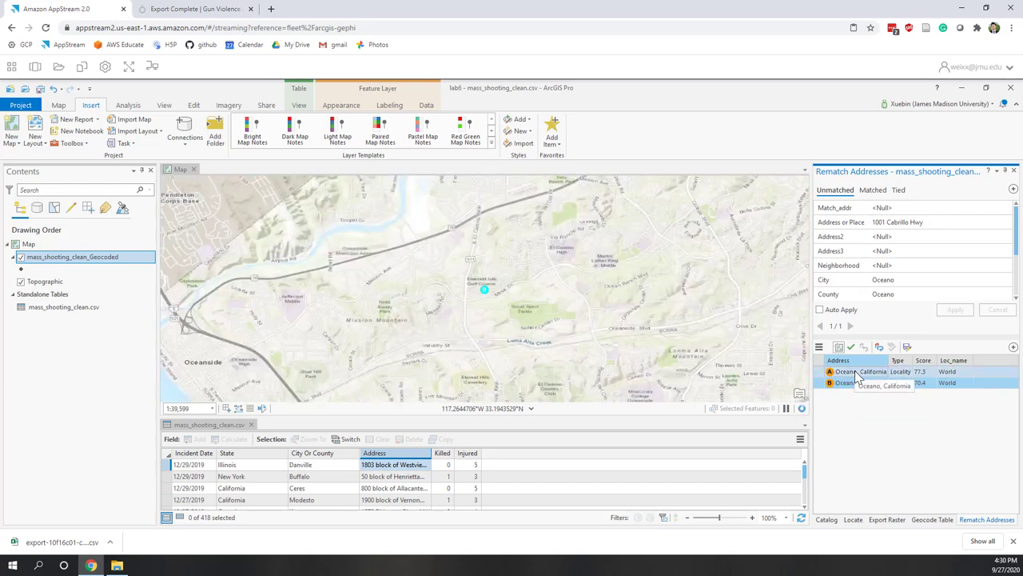
click(856, 382)
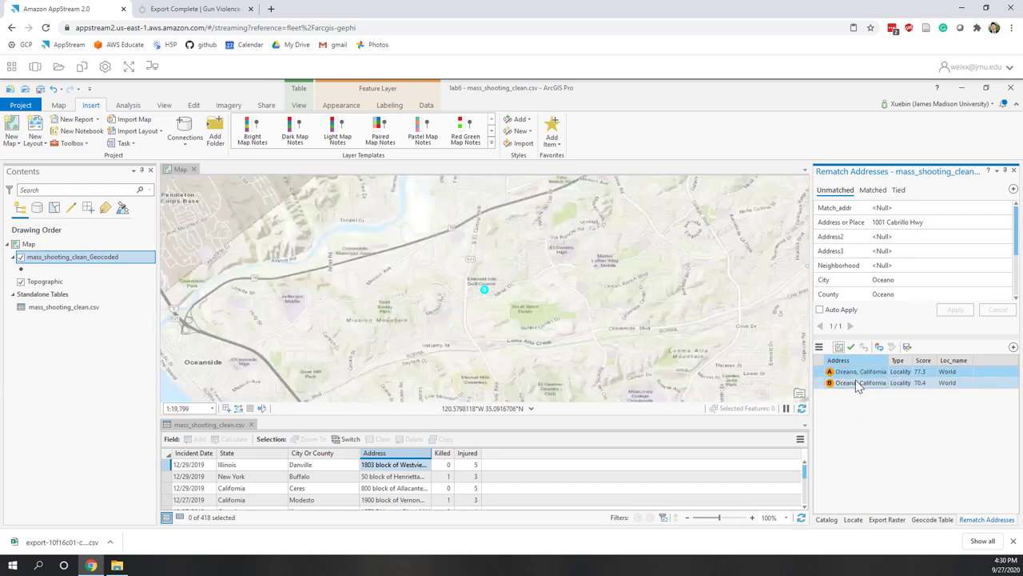
click(859, 372)
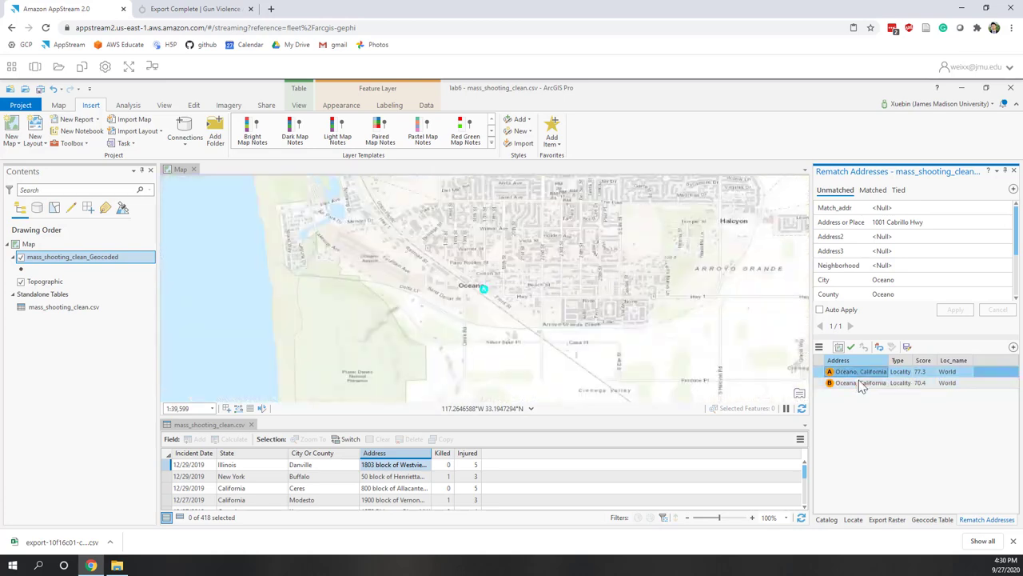
click(861, 383)
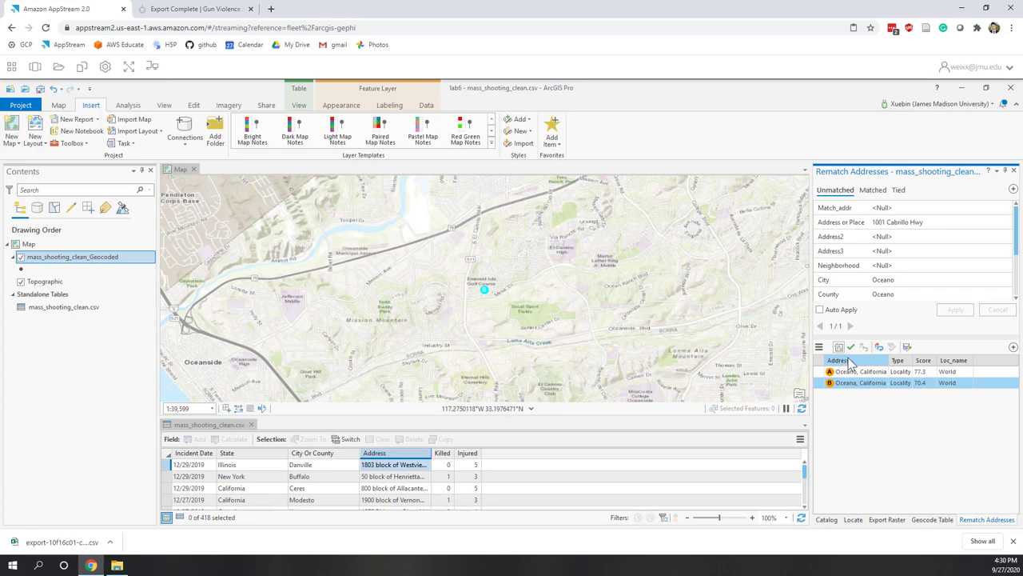
click(854, 387)
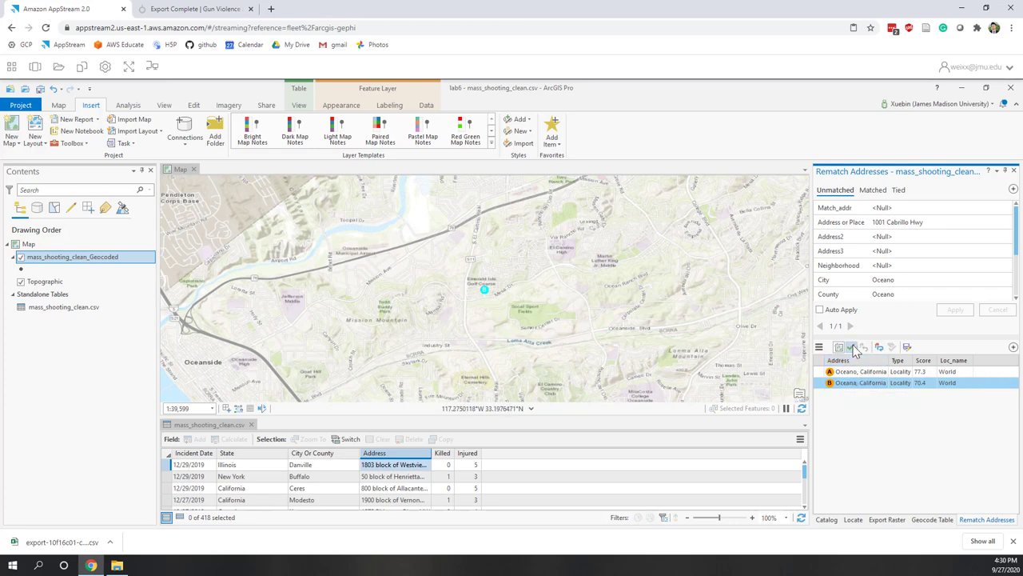
double_click(859, 385)
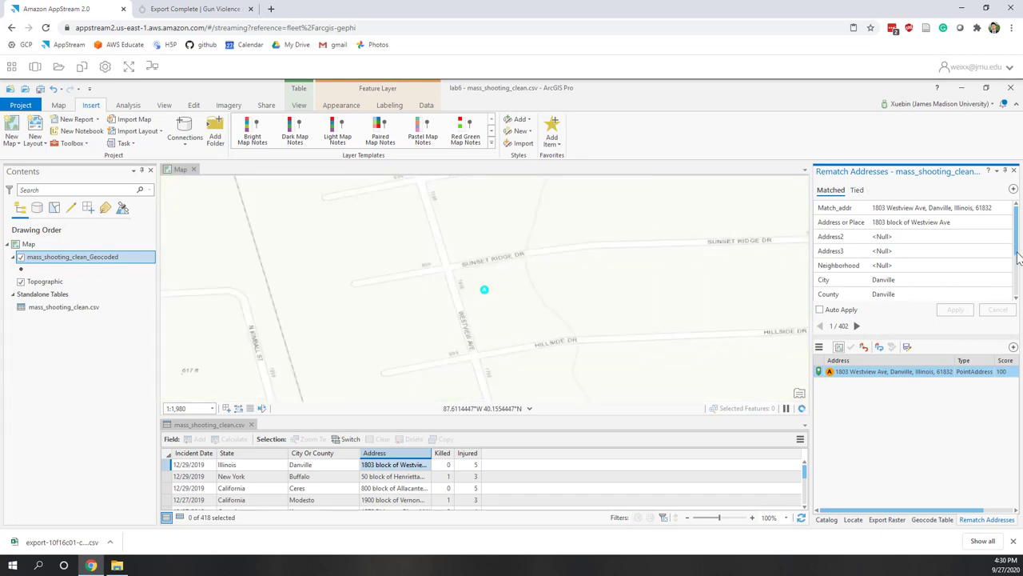
Step: Compare the candidates of the tied Sumter, South Carolina record on the map and match it to a Wesmark candidate
drag(1017, 255, 1015, 298)
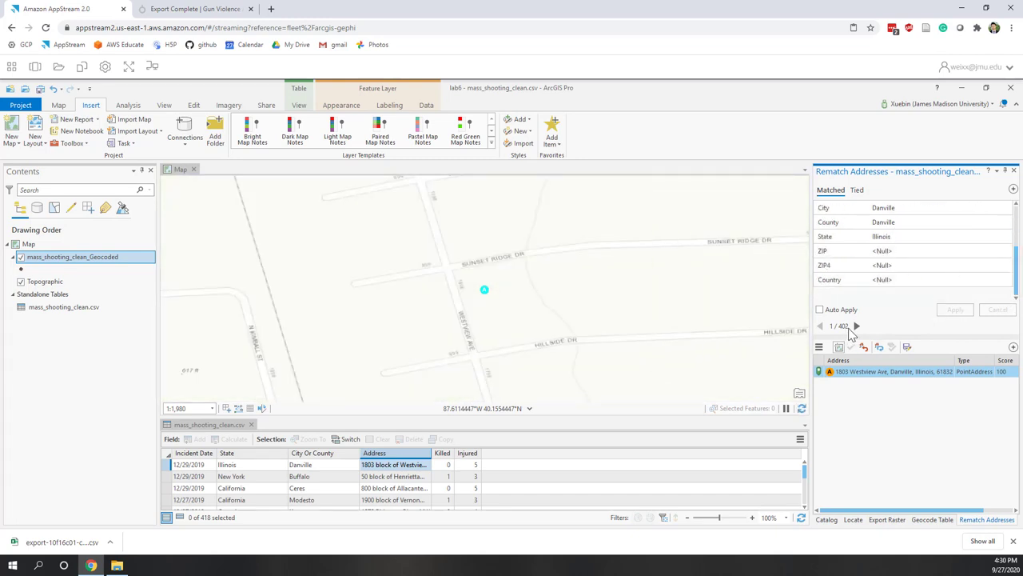
click(857, 192)
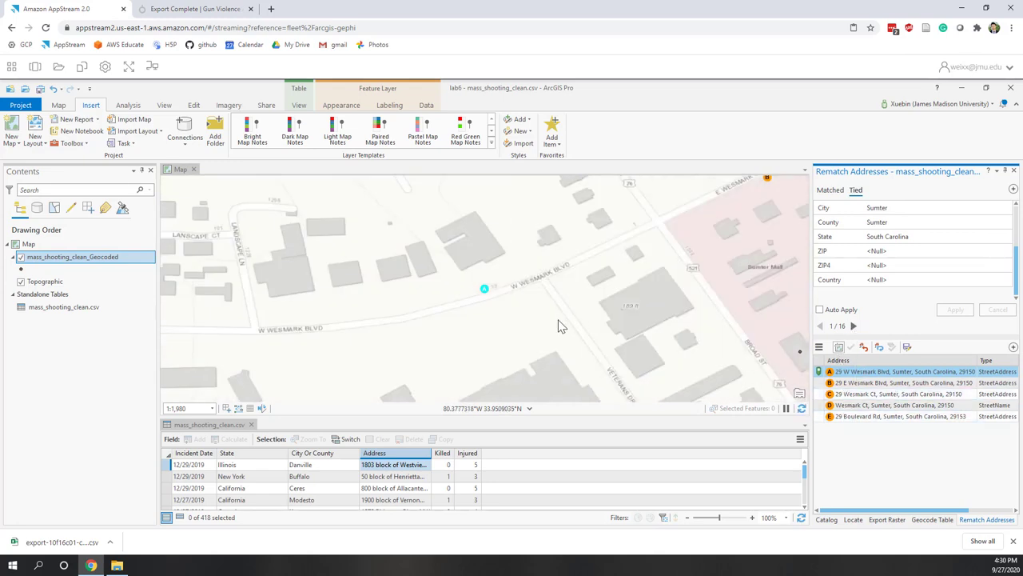
scroll(559, 325, down, 2)
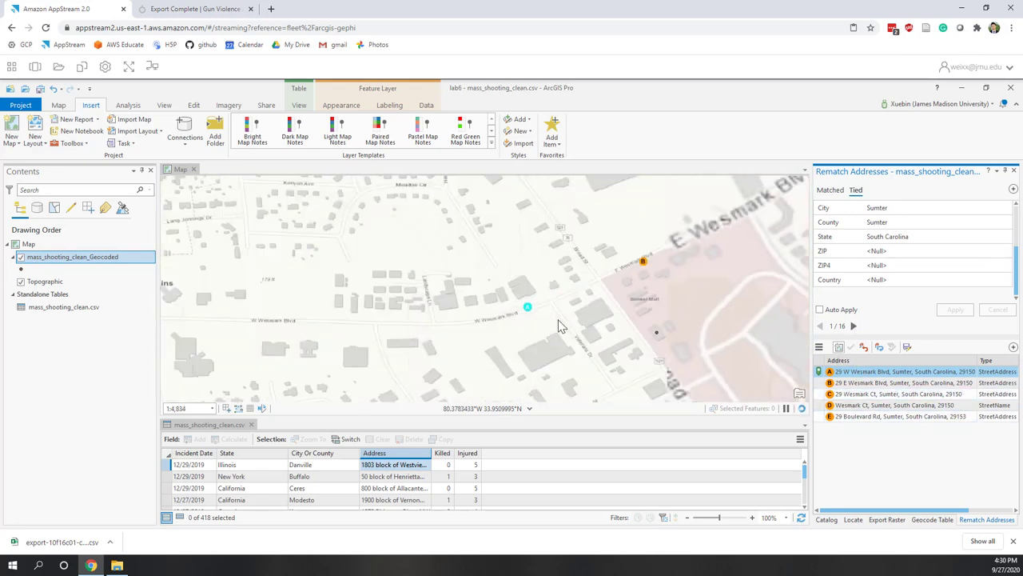
scroll(560, 325, down, 3)
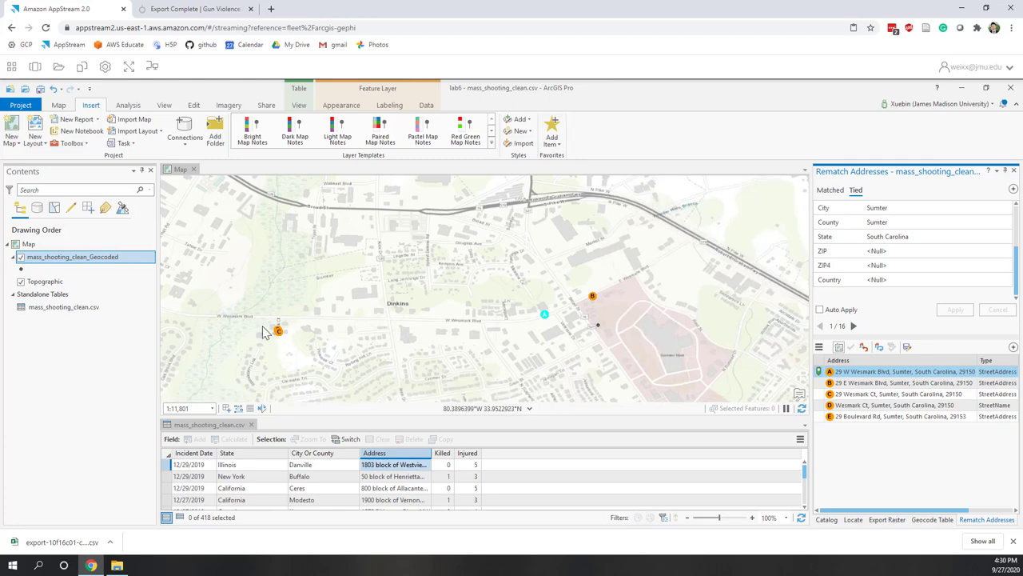
click(864, 383)
click(849, 394)
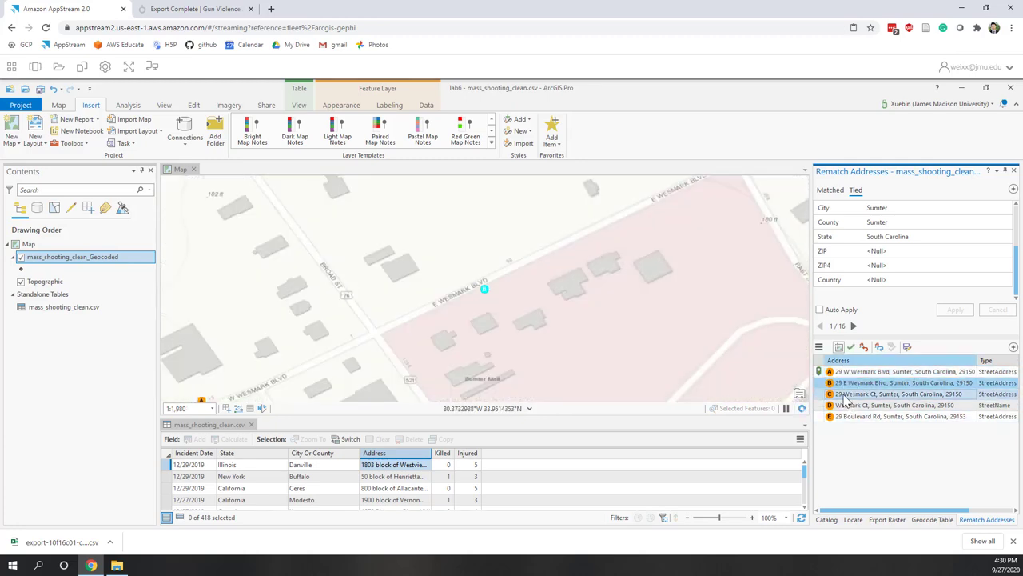
click(851, 348)
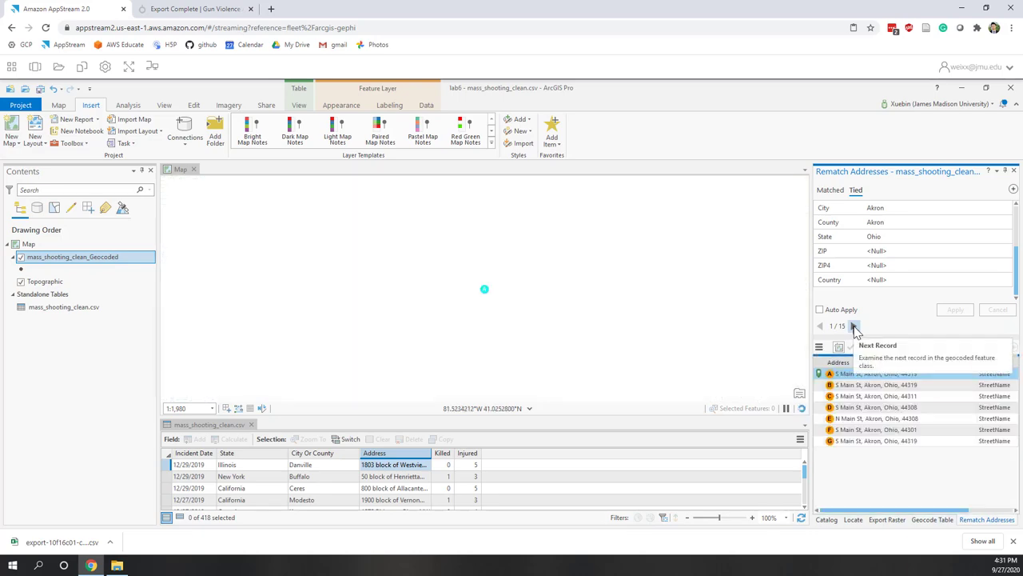
Step: With Auto Apply on, match the tied Poland Ave & St Claude Ave record to candidate C and Canal Blvd & City Park Ave to candidate B
click(854, 327)
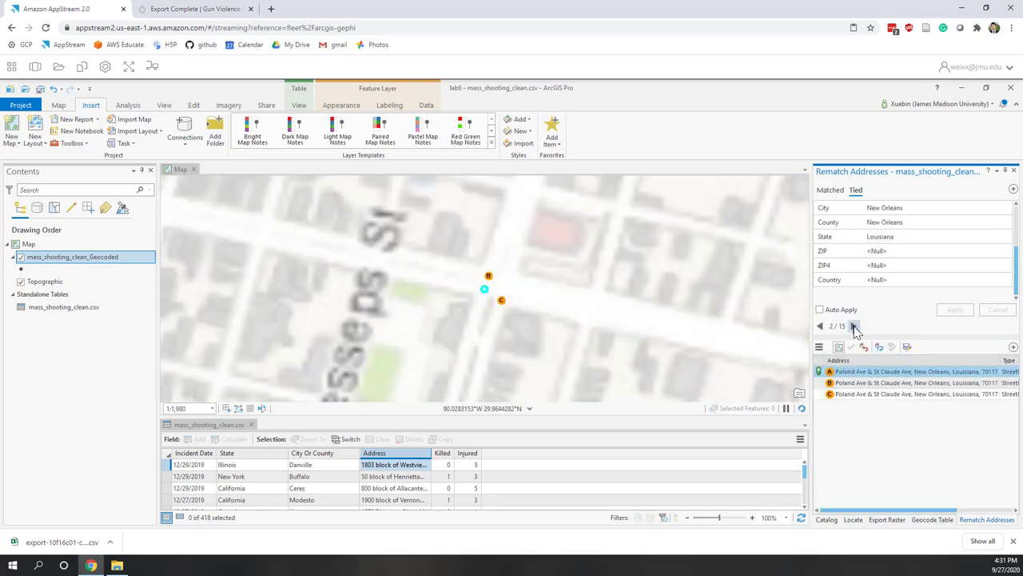
click(839, 386)
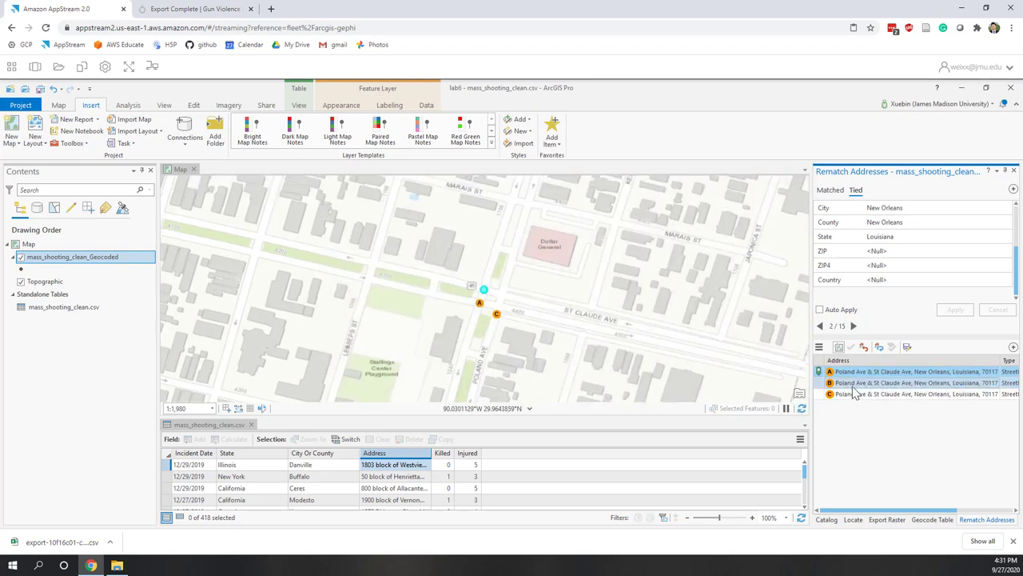
click(851, 394)
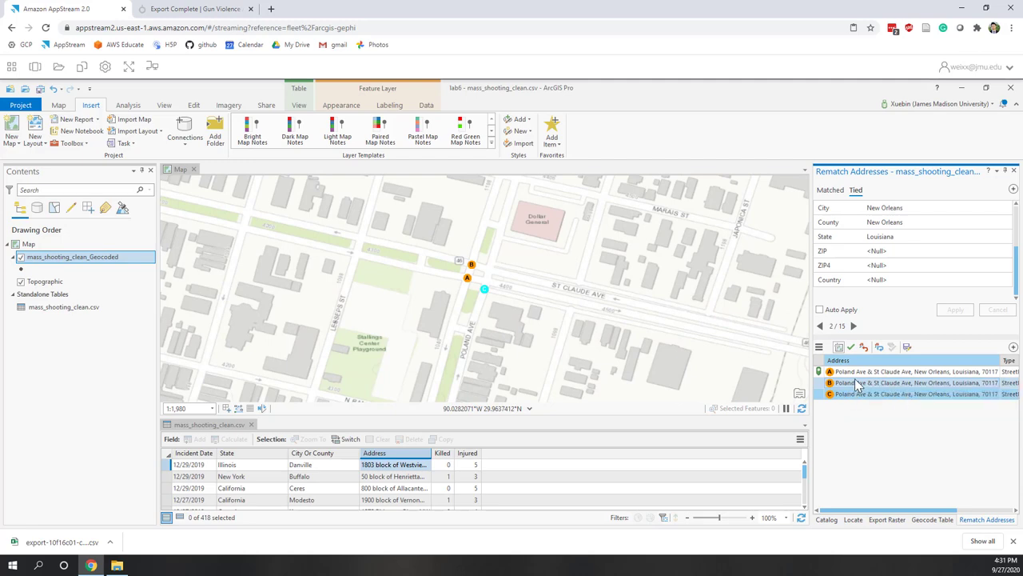
click(846, 311)
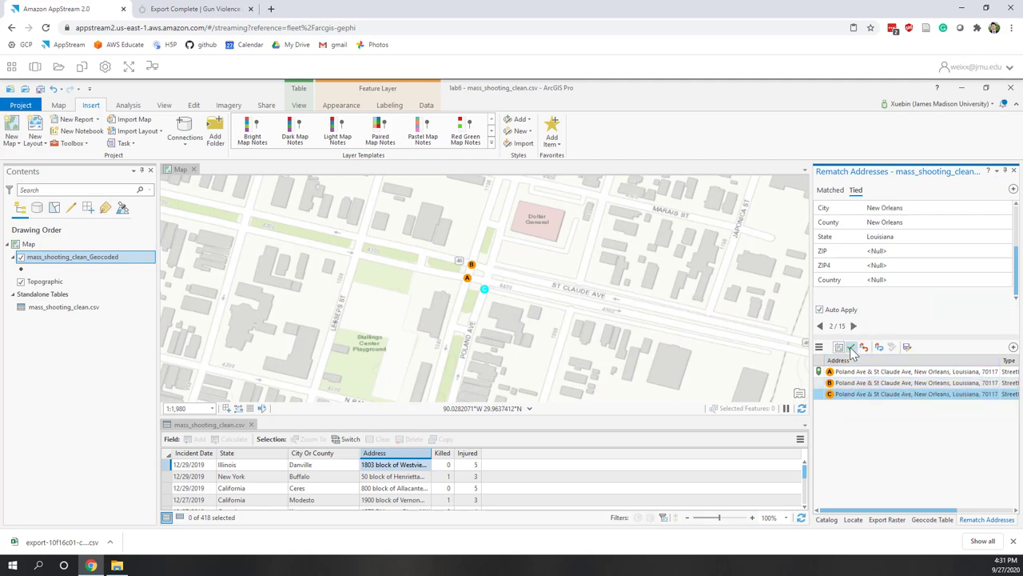
click(850, 349)
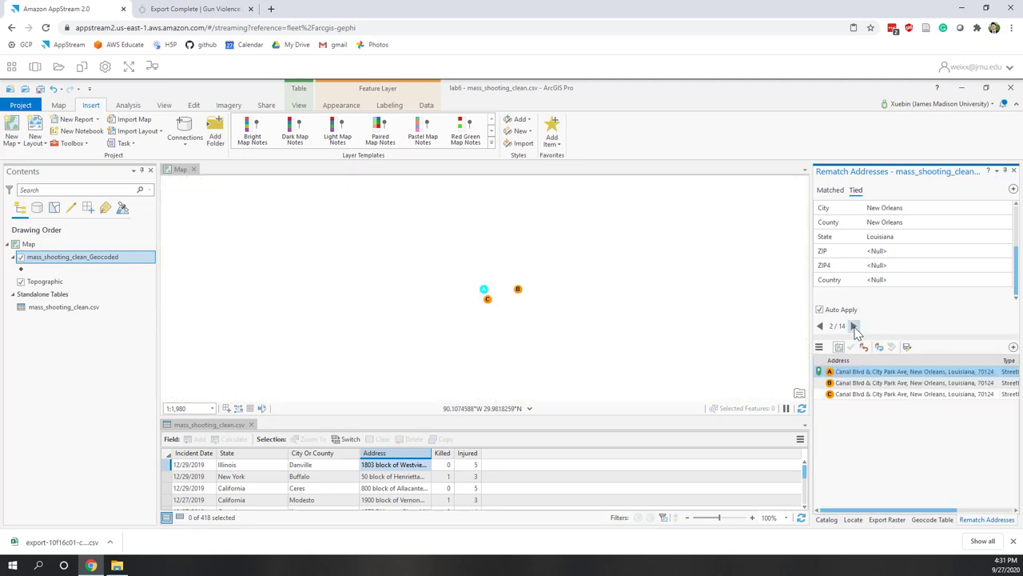
click(846, 383)
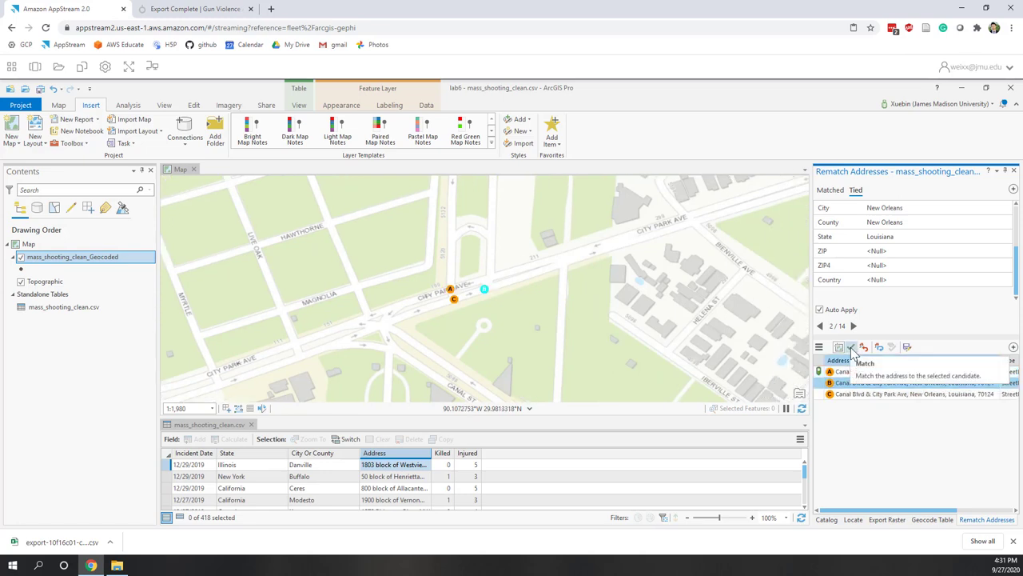
click(851, 349)
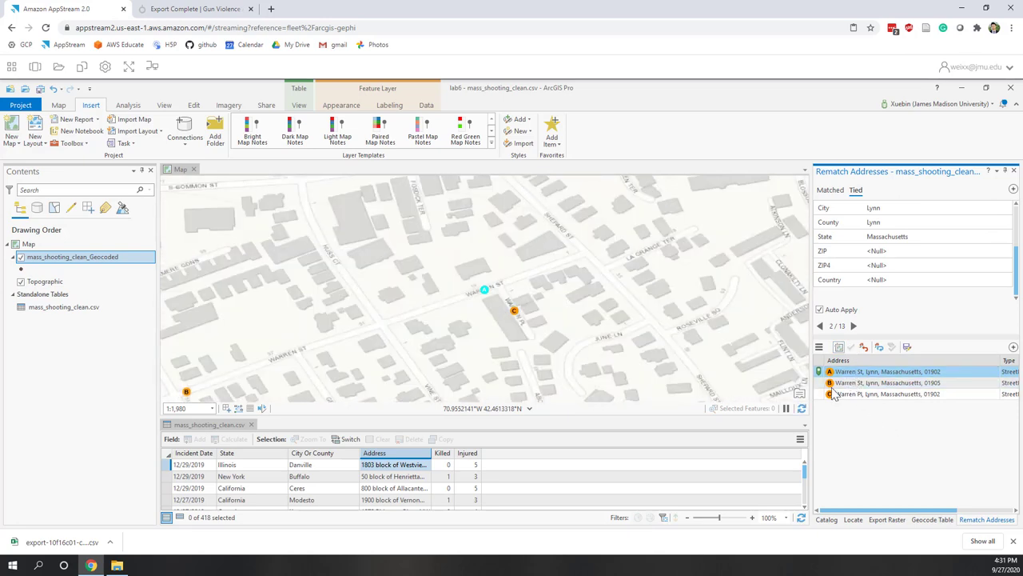
Step: Save all rematching edits, and close the Rematch Addresses and Geocode Table panes
click(428, 108)
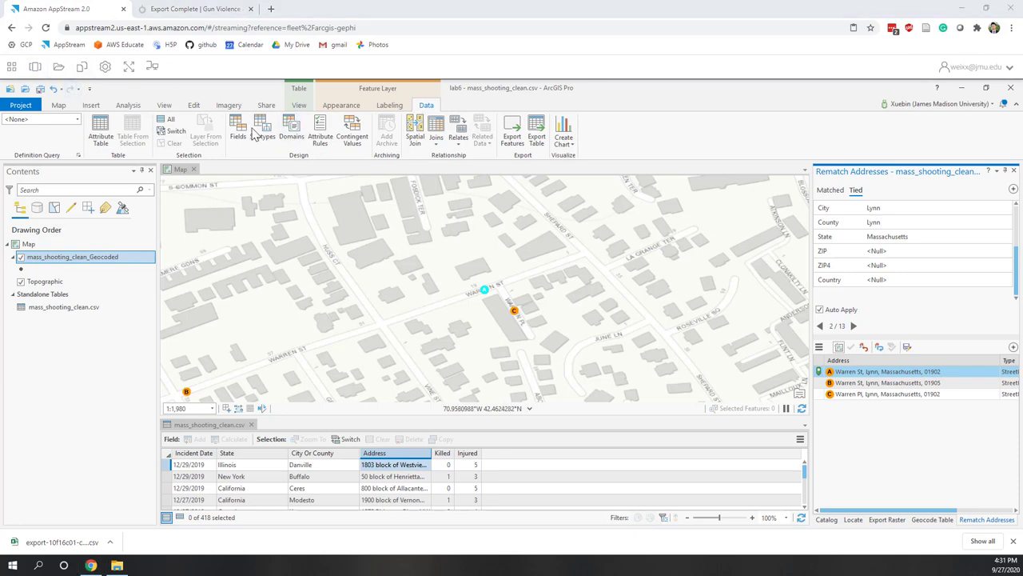
click(194, 106)
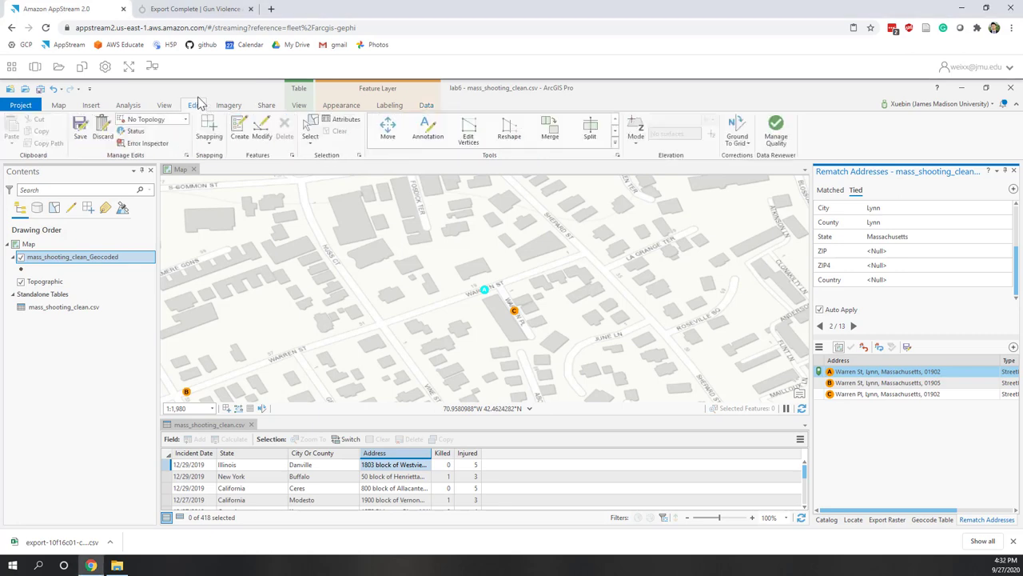
click(80, 132)
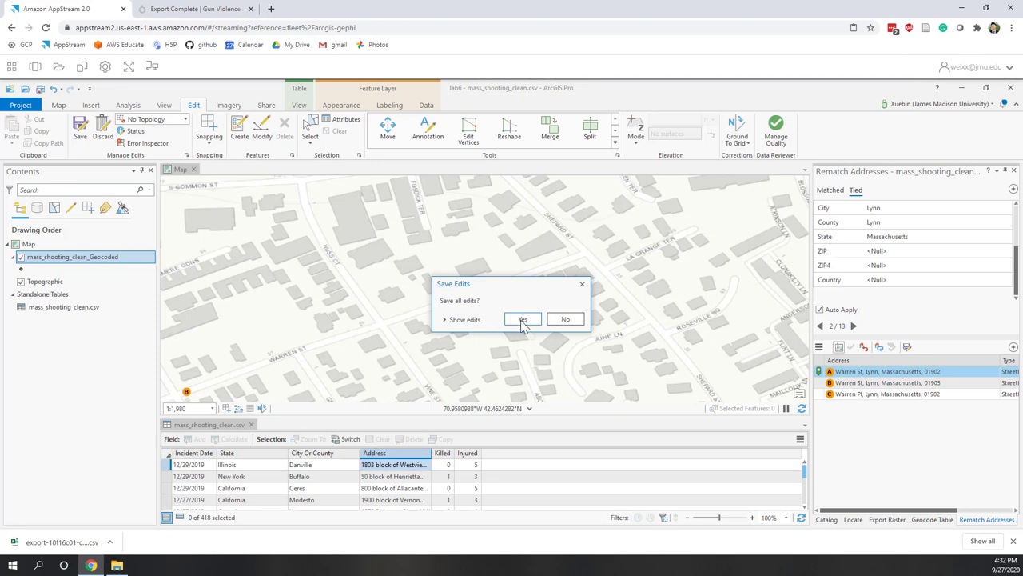
click(522, 319)
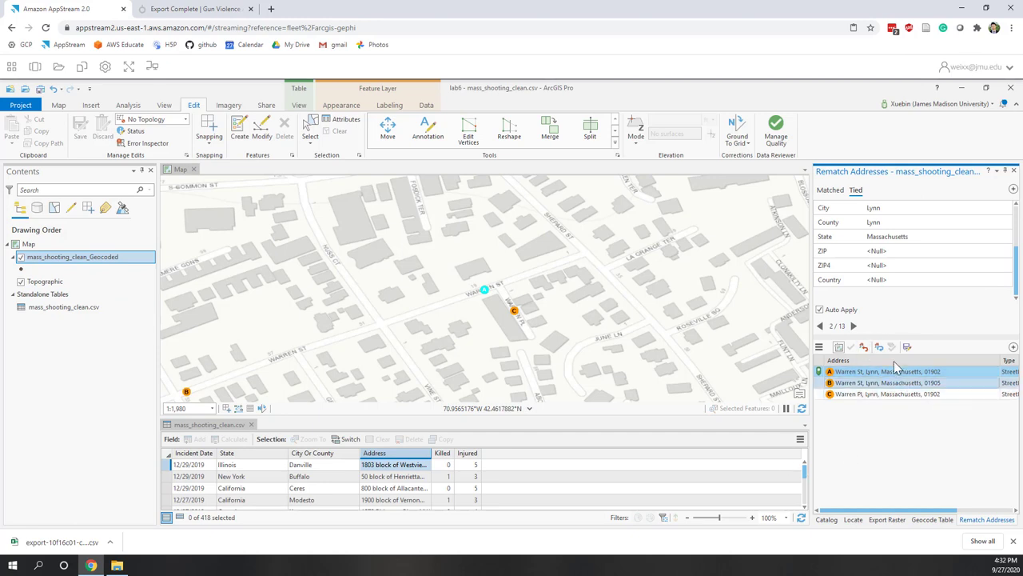
click(1014, 171)
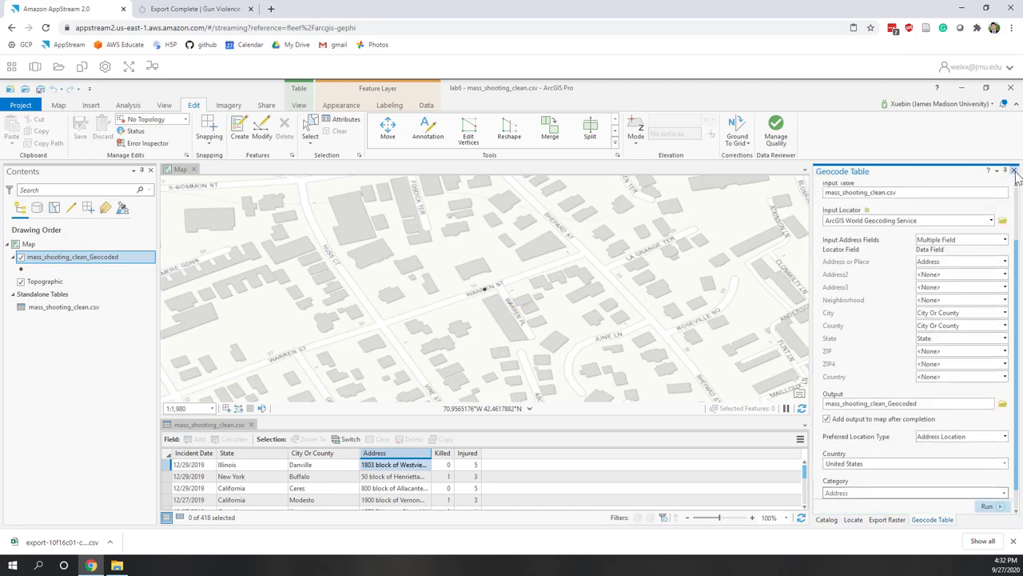
click(1013, 171)
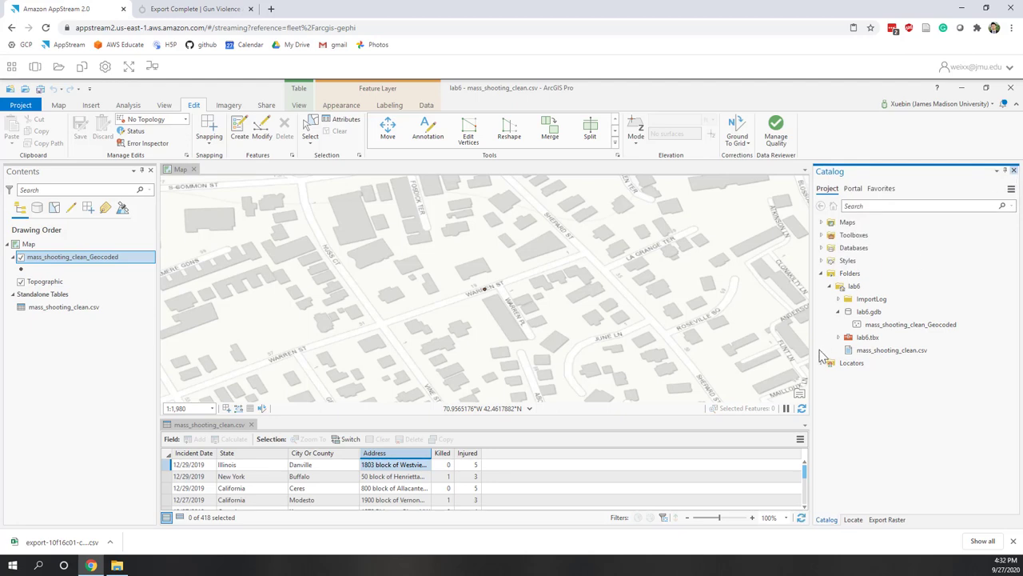
Step: Find mass_shooting_clean_Geocoded in lab6.gdb and zoom the map to the full extent of its layer
click(888, 327)
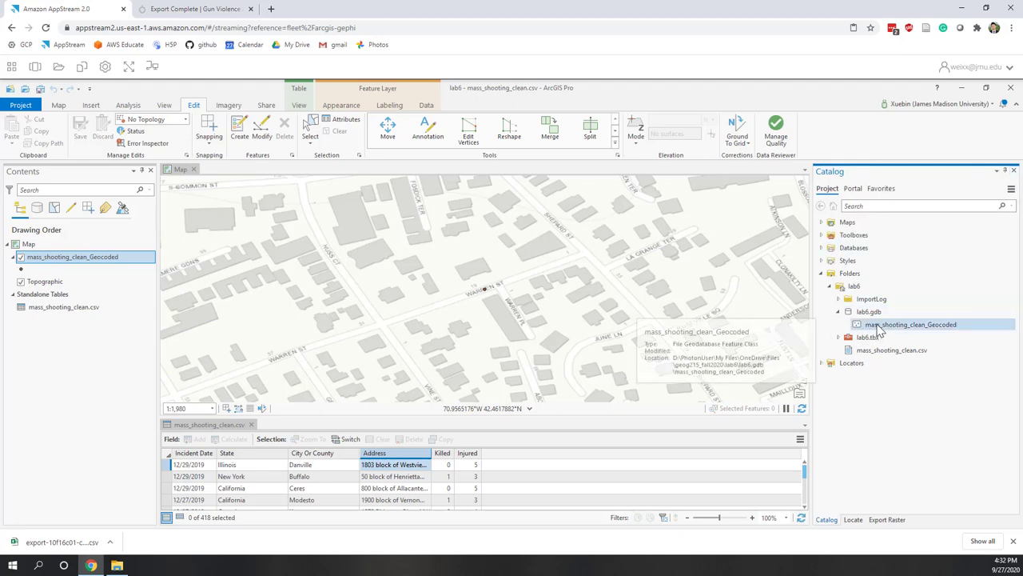
click(876, 317)
click(876, 325)
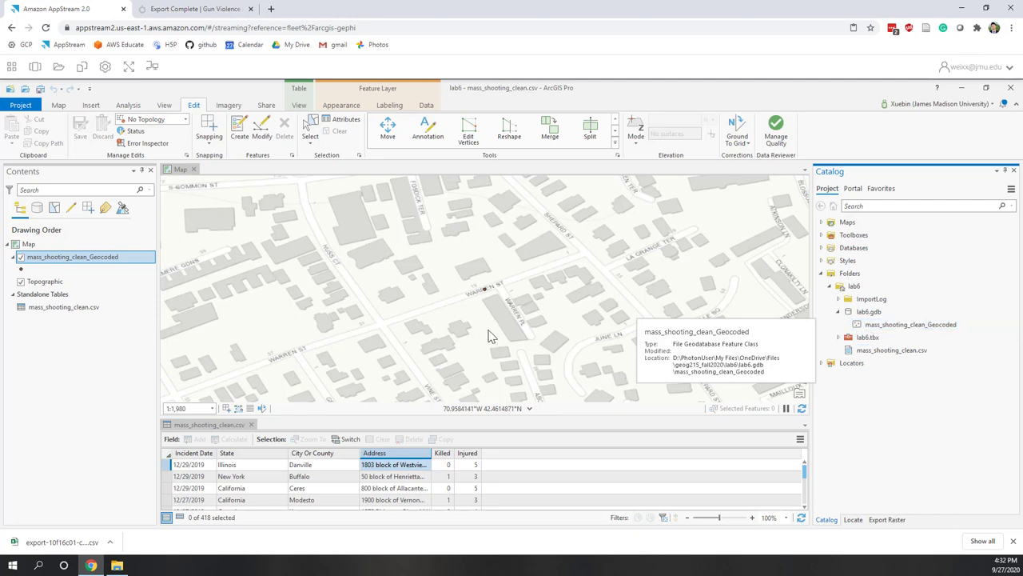
scroll(491, 336, down, 3)
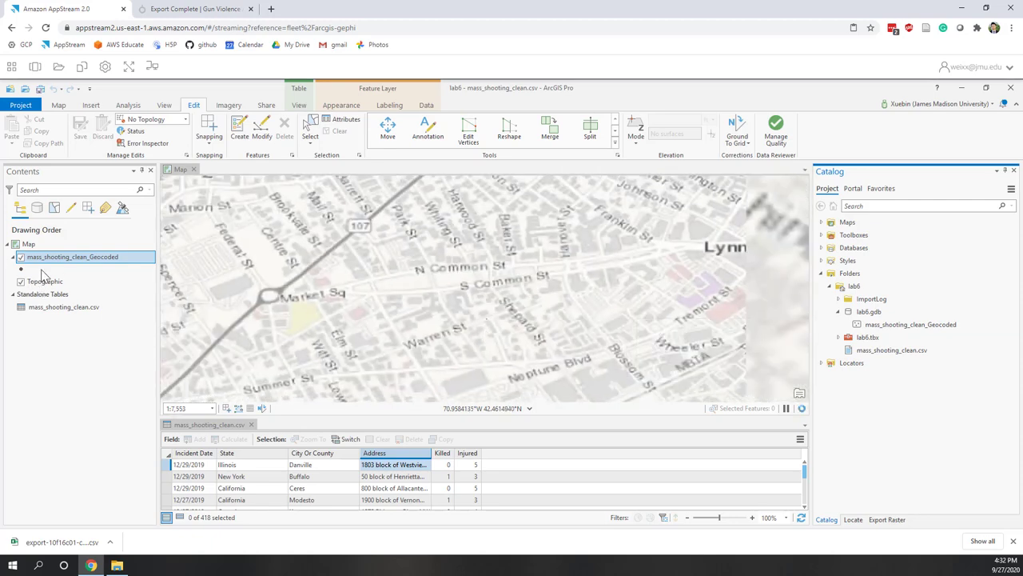
right_click(56, 256)
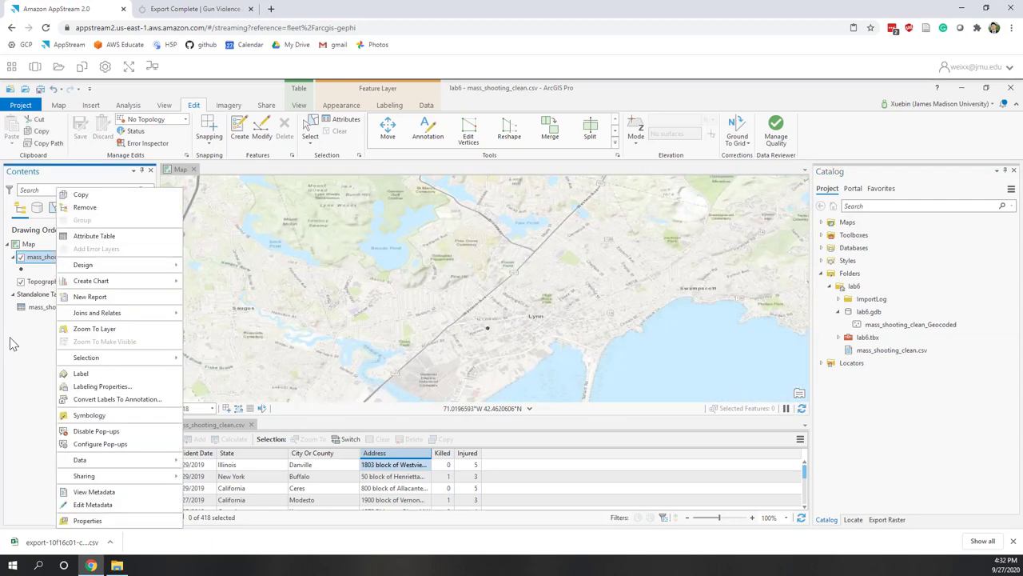
click(90, 329)
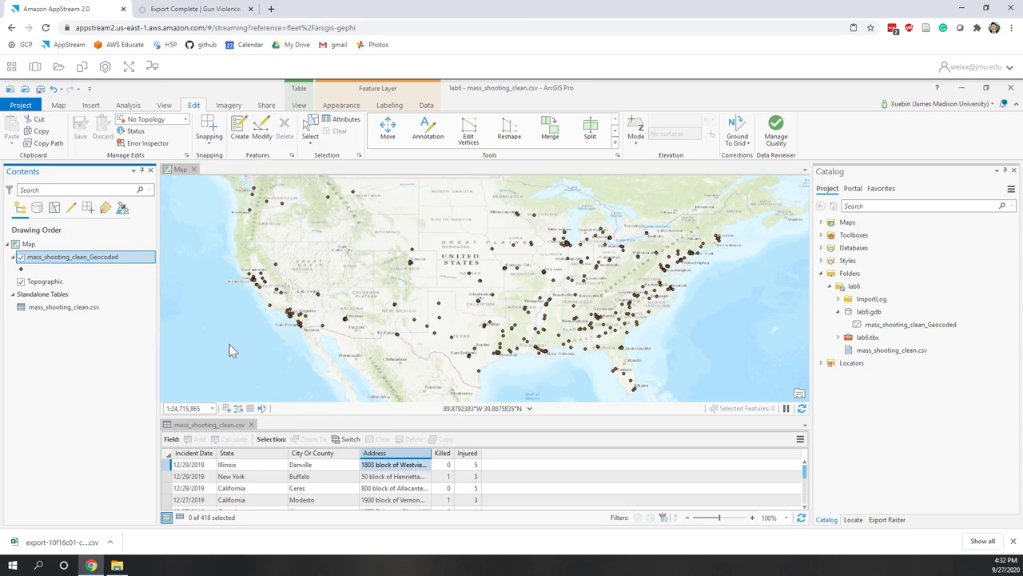
Step: Open the attribute table of the geocoded layer and review its fields from the geocoding results through to the original incident columns
right_click(64, 264)
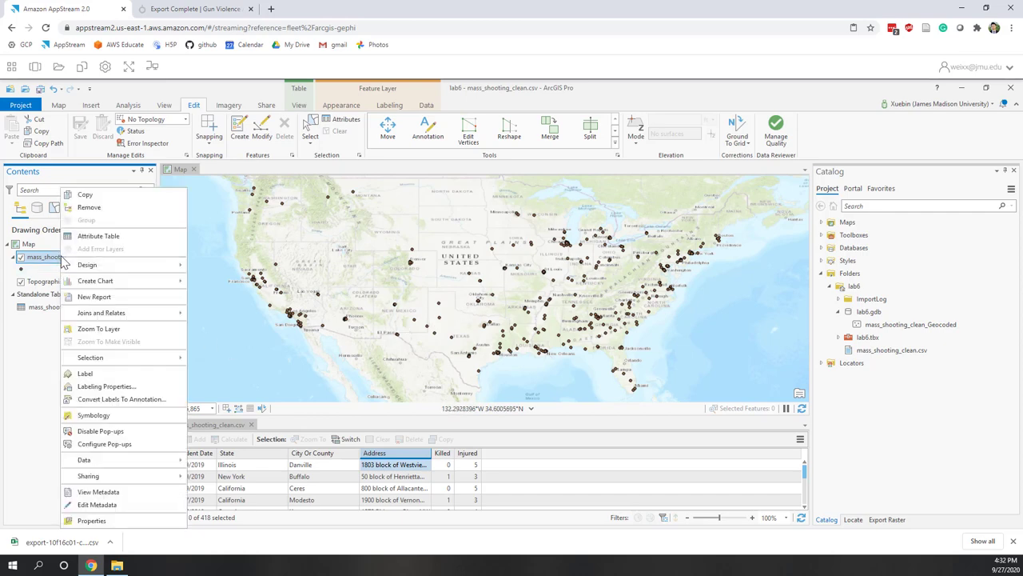
click(90, 241)
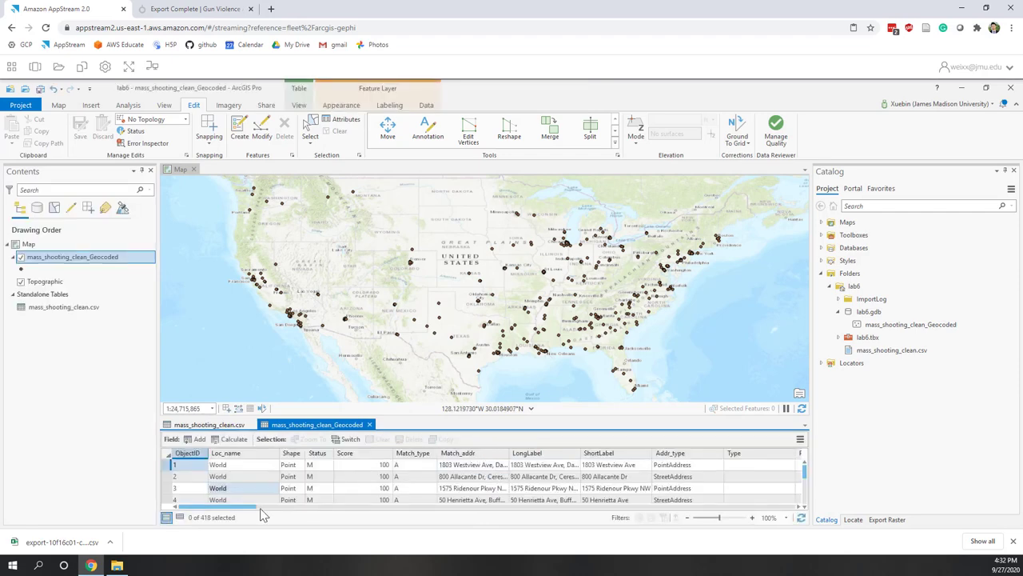
drag(228, 507, 284, 508)
drag(409, 510, 626, 511)
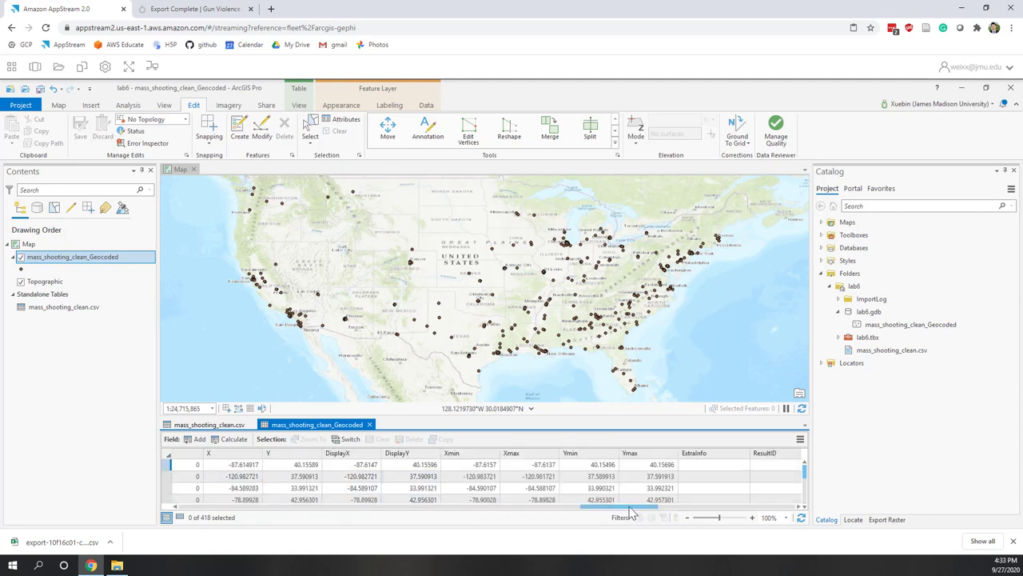
drag(629, 509, 747, 505)
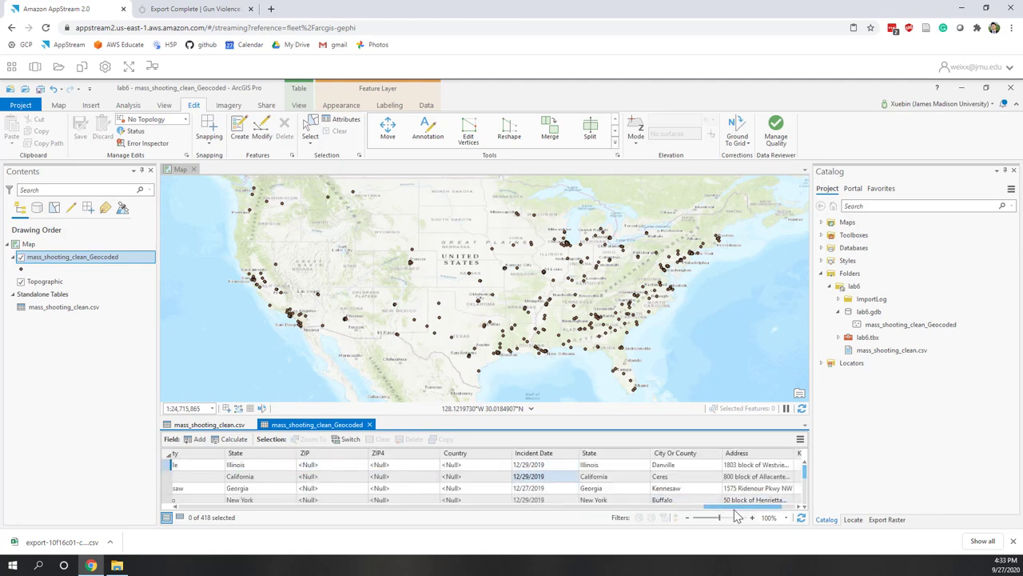
Step: Open the Fields view of mass_shooting_clean_Geocoded and examine its field names, aliases and data types, including the USER_ fields
drag(743, 511, 753, 512)
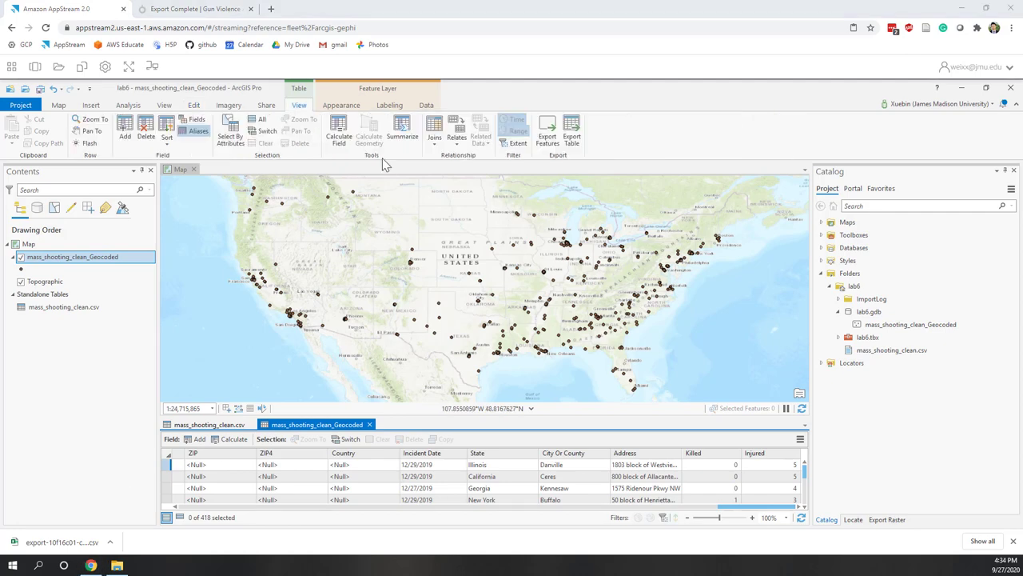
click(426, 106)
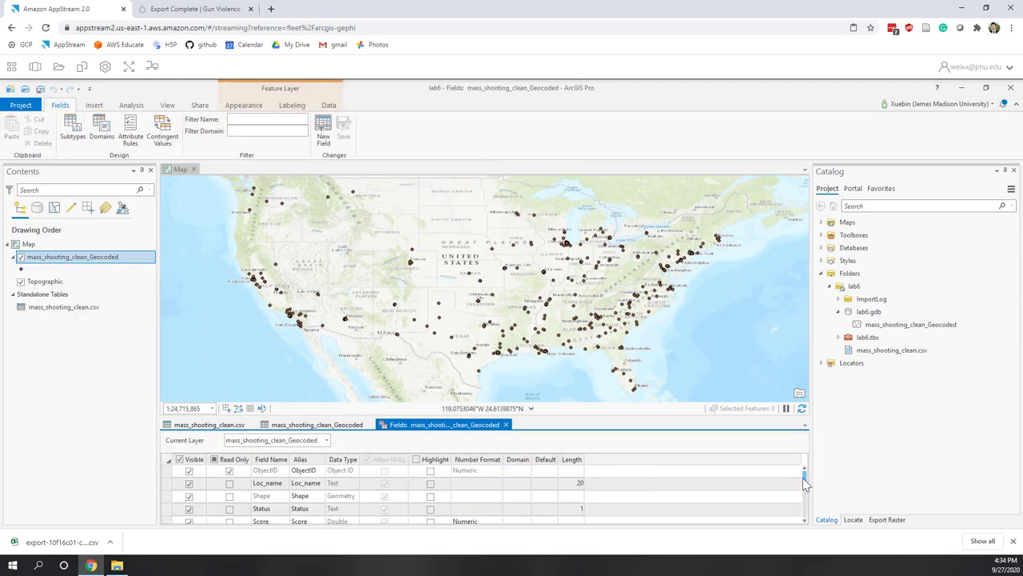
drag(805, 485, 810, 527)
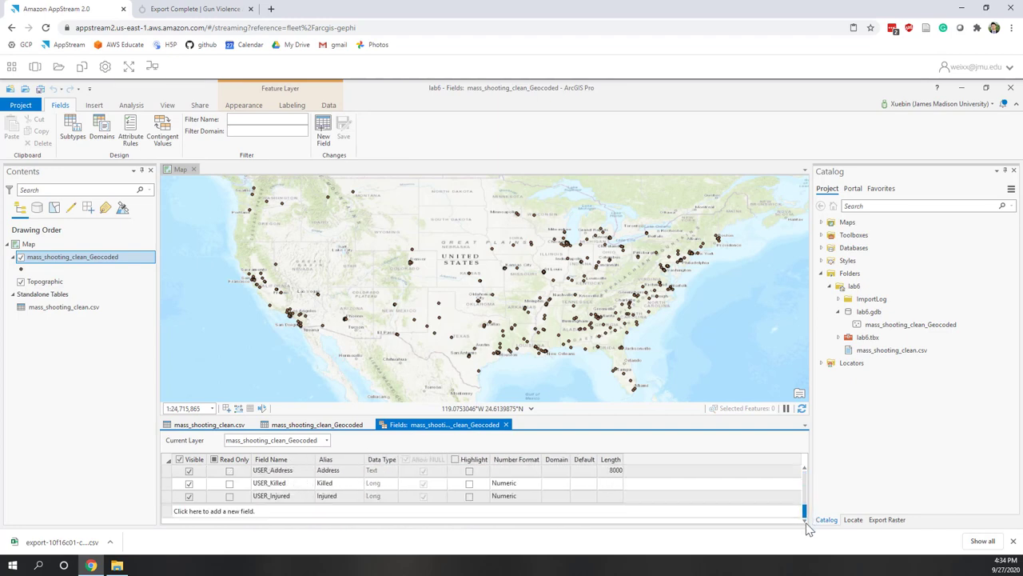
scroll(216, 488, up, 5)
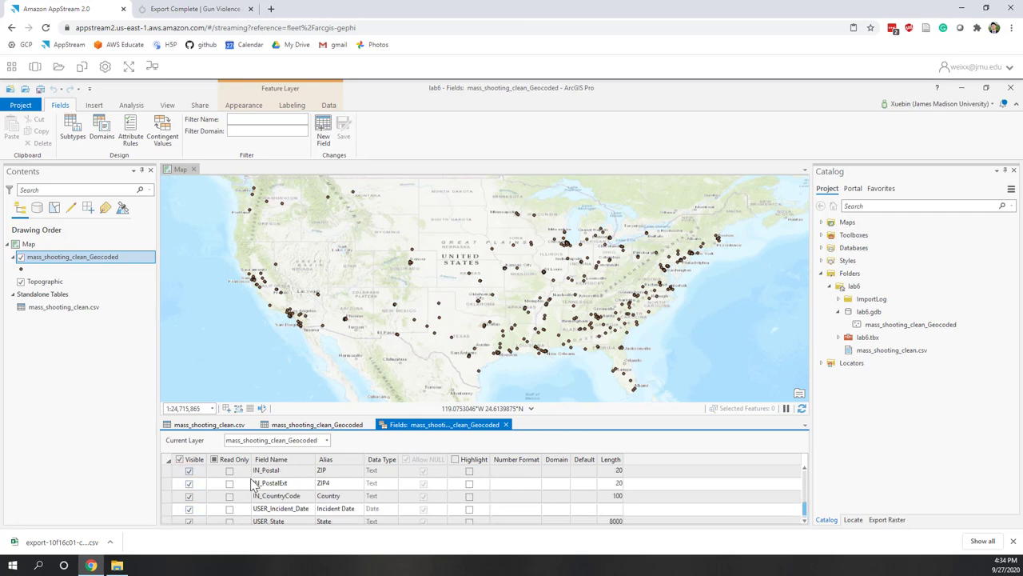
scroll(206, 475, up, 3)
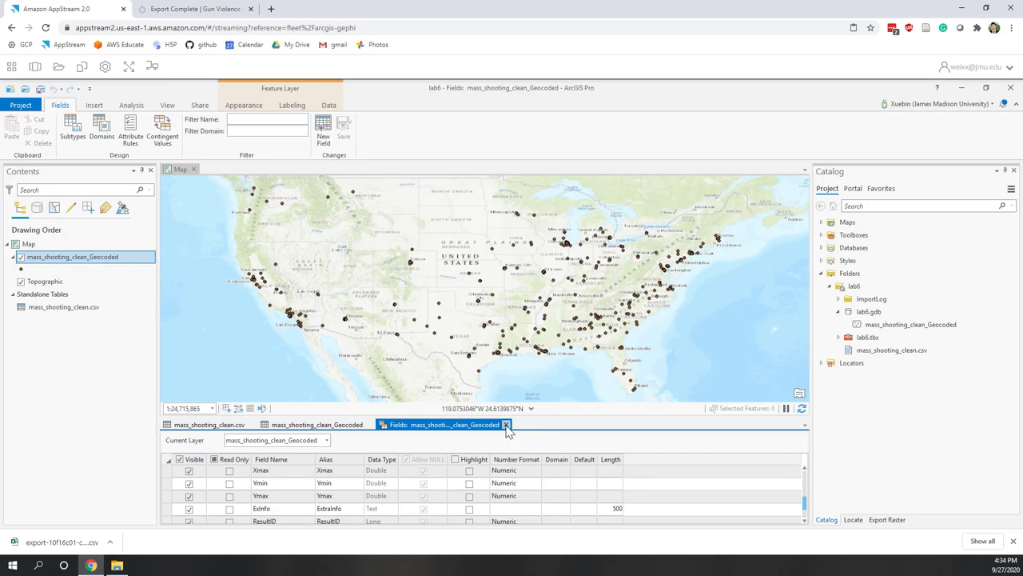
Step: Close the Fields view and the attribute tables of mass_shooting_clean_Geocoded and mass_shooting_clean.csv
click(506, 425)
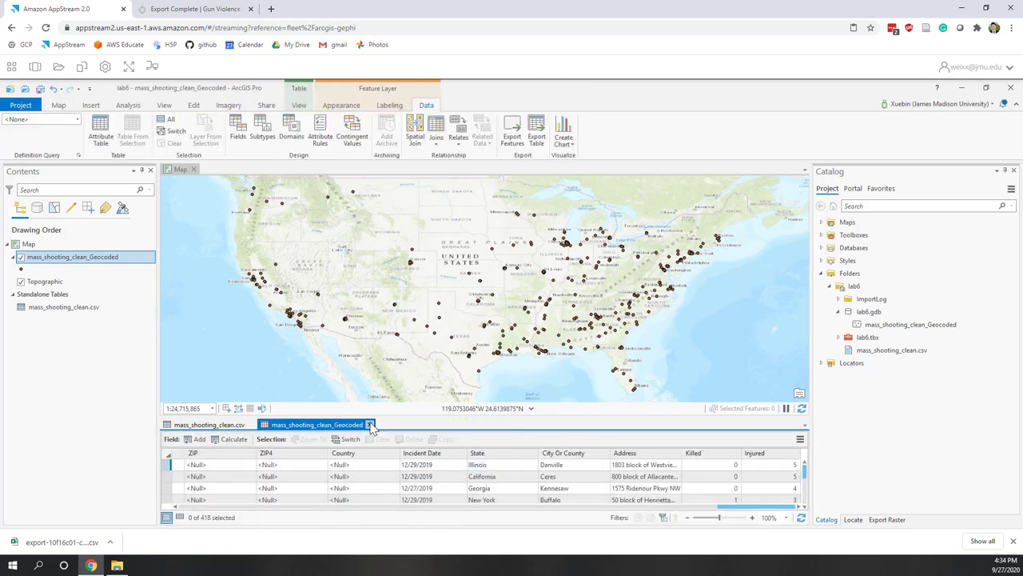
click(370, 427)
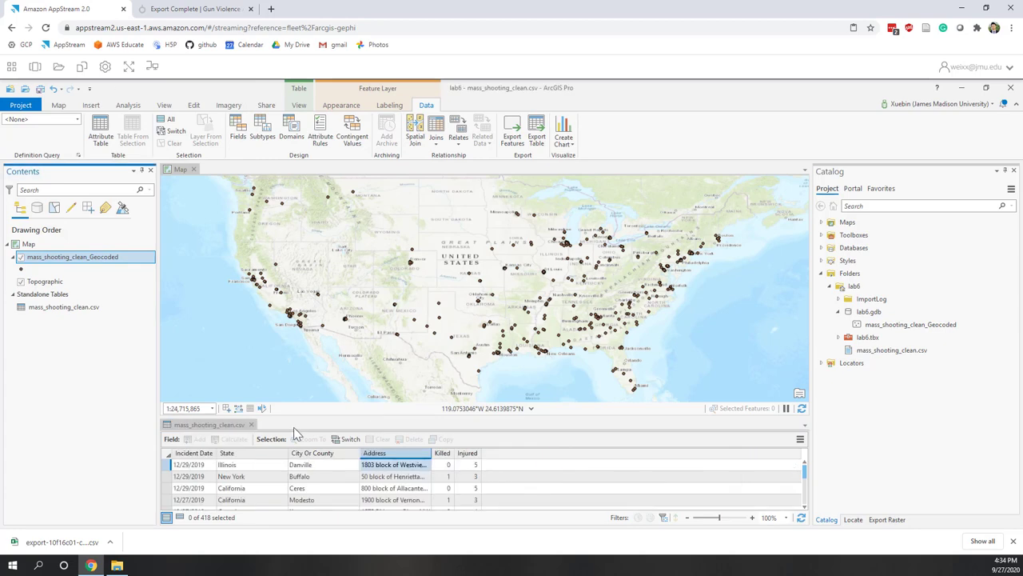
click(251, 426)
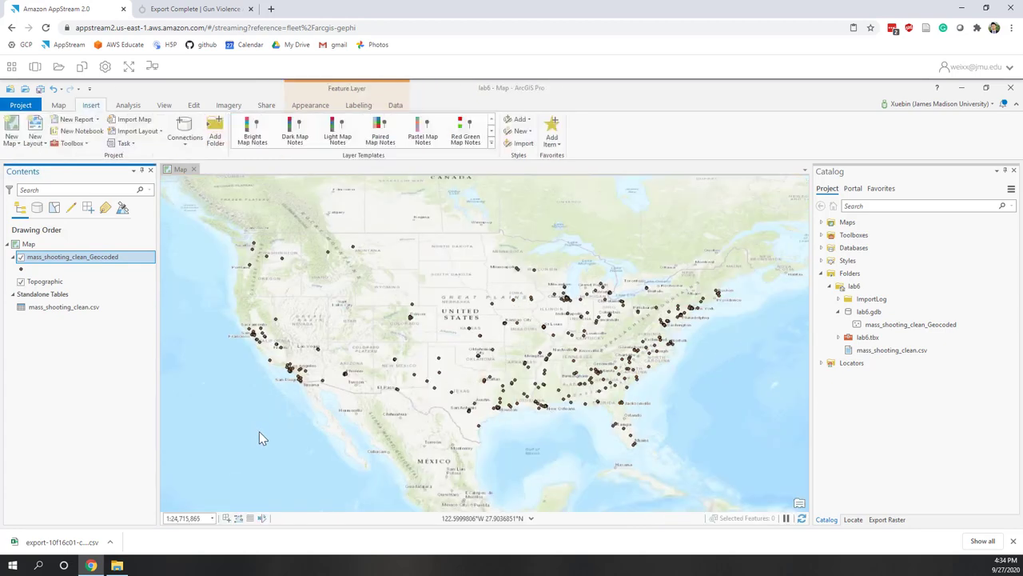
Step: Set up a feature export of mass_shooting_clean_Geocoded to lab6.gdb with mass_shooting_simple as the output feature class
right_click(99, 264)
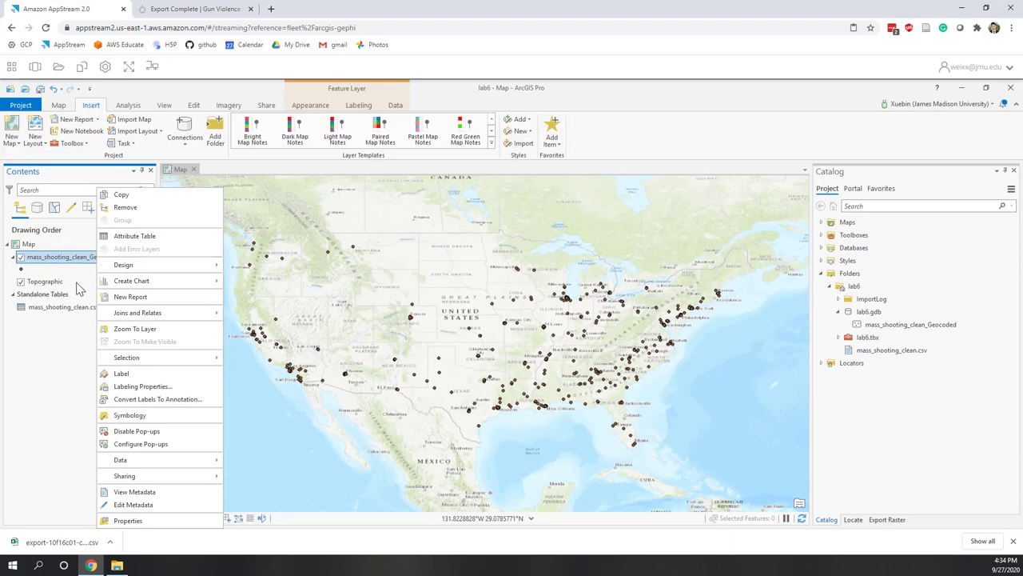
mouse_move(124, 464)
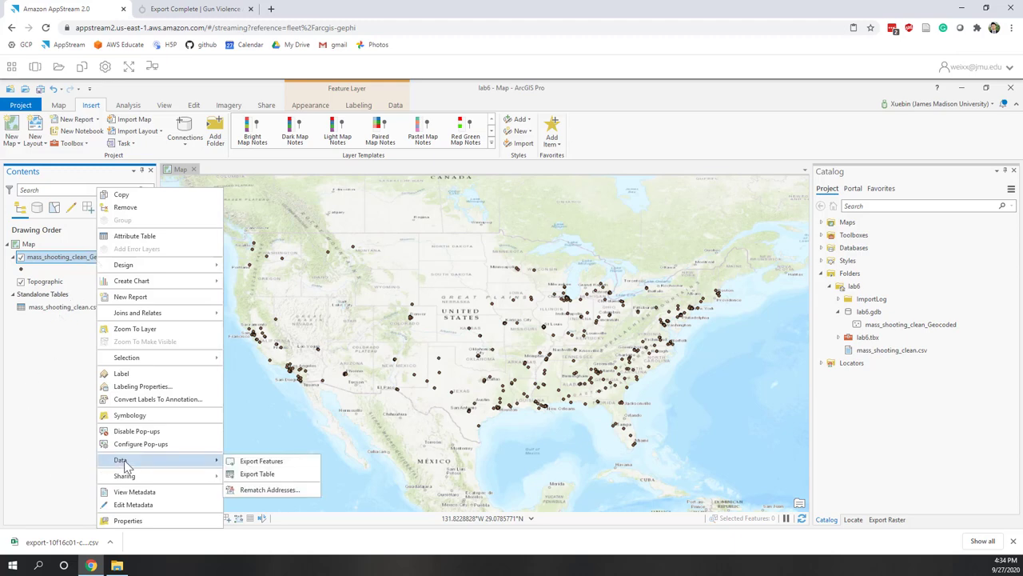
click(273, 464)
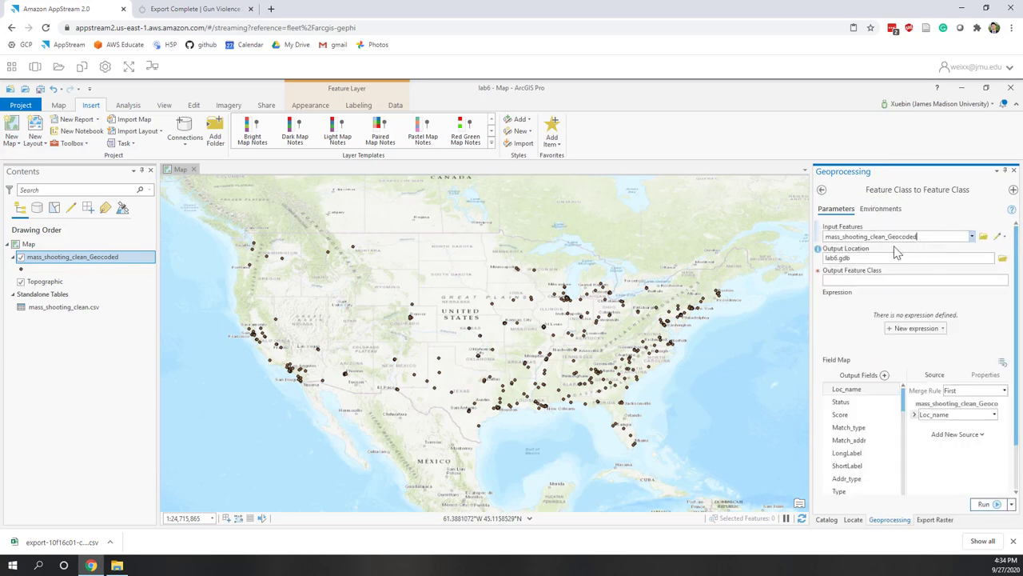
click(902, 281)
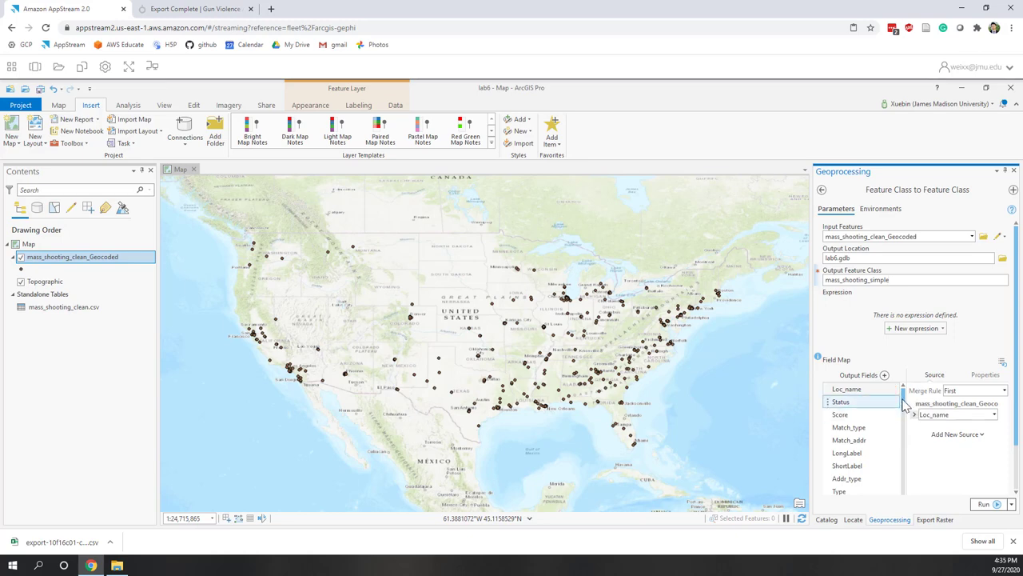
Step: Remove all output fields except USER_Incident_Date, USER_State, USER_City_Or_County, USER_Address, USER_Killed and USER_Injured from the field map, and run the export
drag(905, 405, 908, 502)
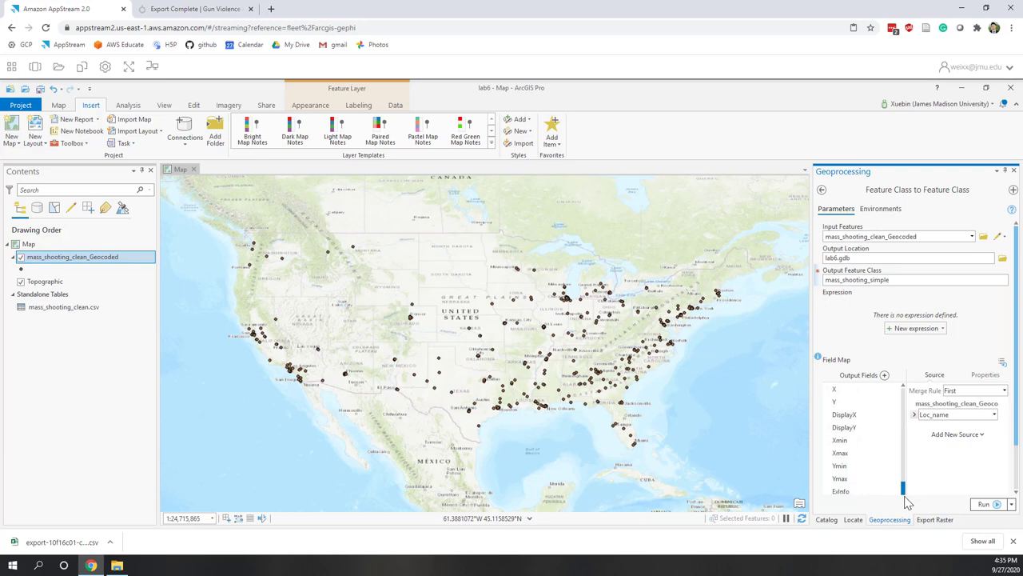
scroll(865, 476, down, 4)
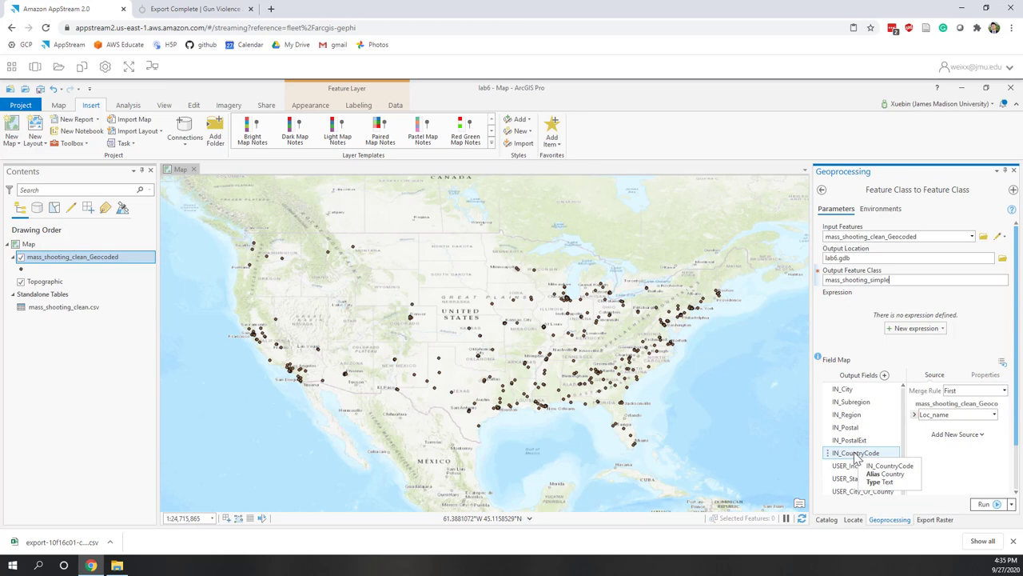
mouse_move(855, 456)
mouse_down()
mouse_move(846, 391)
mouse_move(868, 452)
mouse_up()
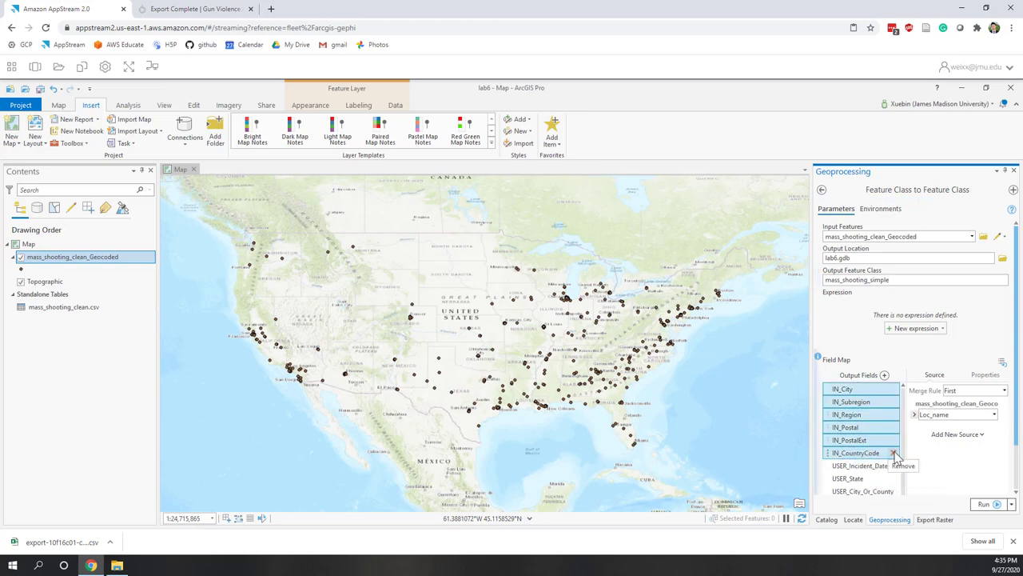
click(894, 454)
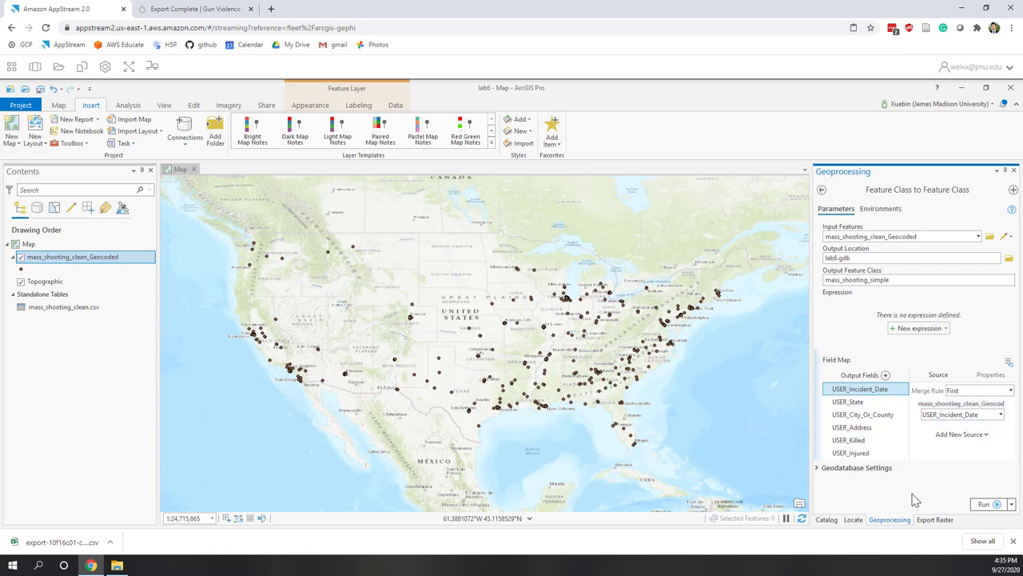
click(985, 505)
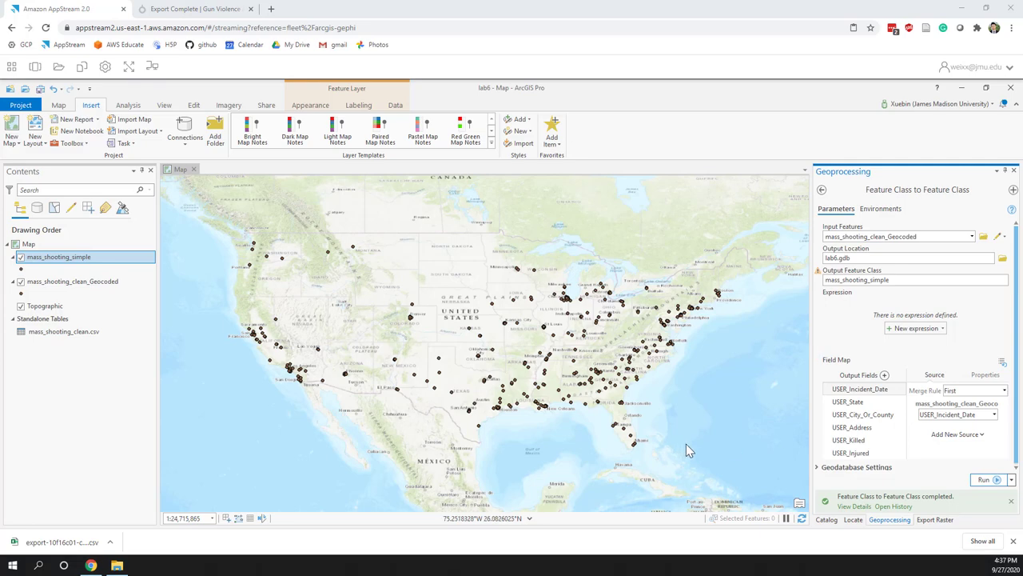
Step: Find mass_shooting_simple in lab6.gdb, and open its layer's attribute table to review the remaining fields
click(827, 521)
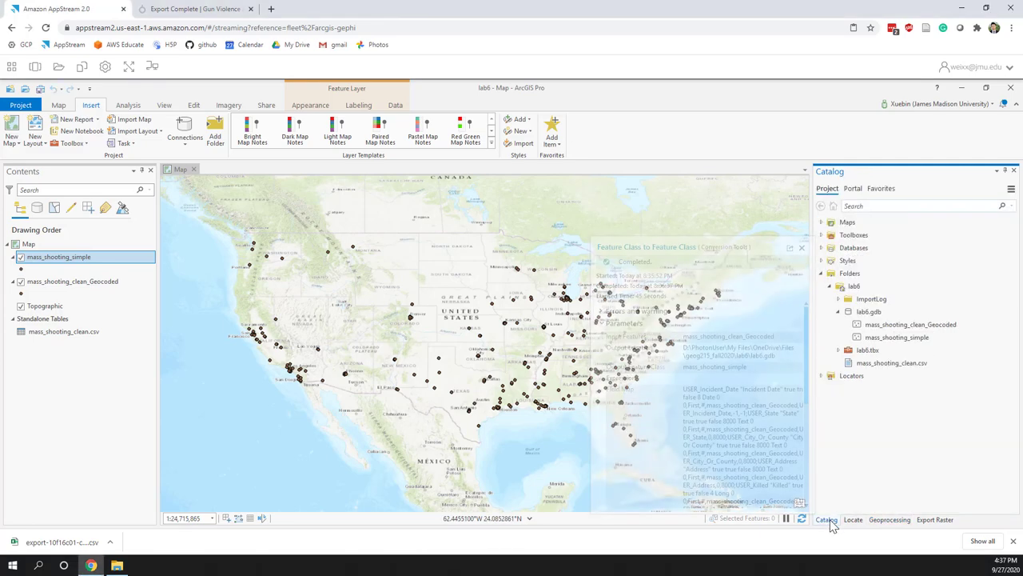
click(917, 339)
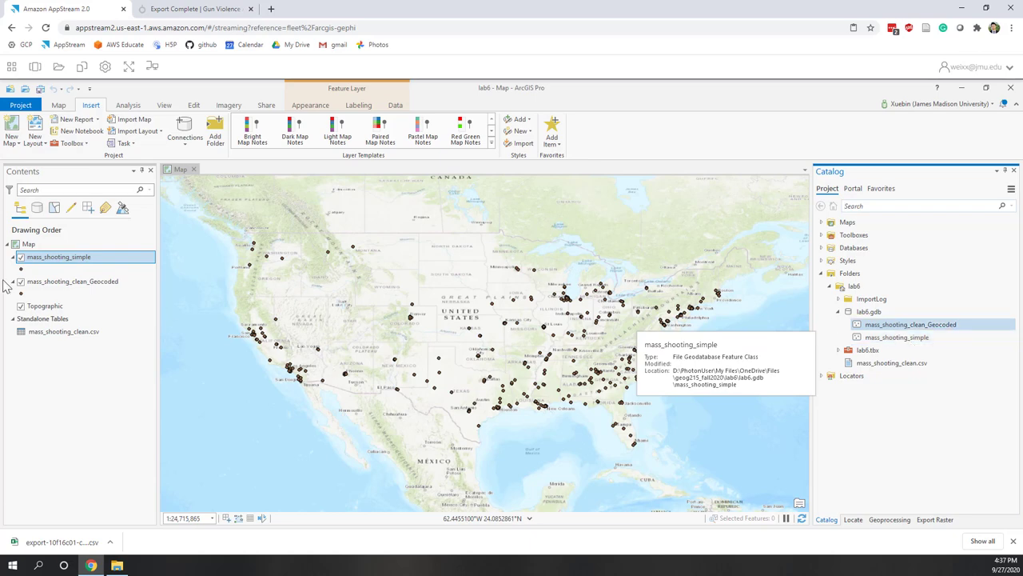
right_click(90, 260)
click(113, 238)
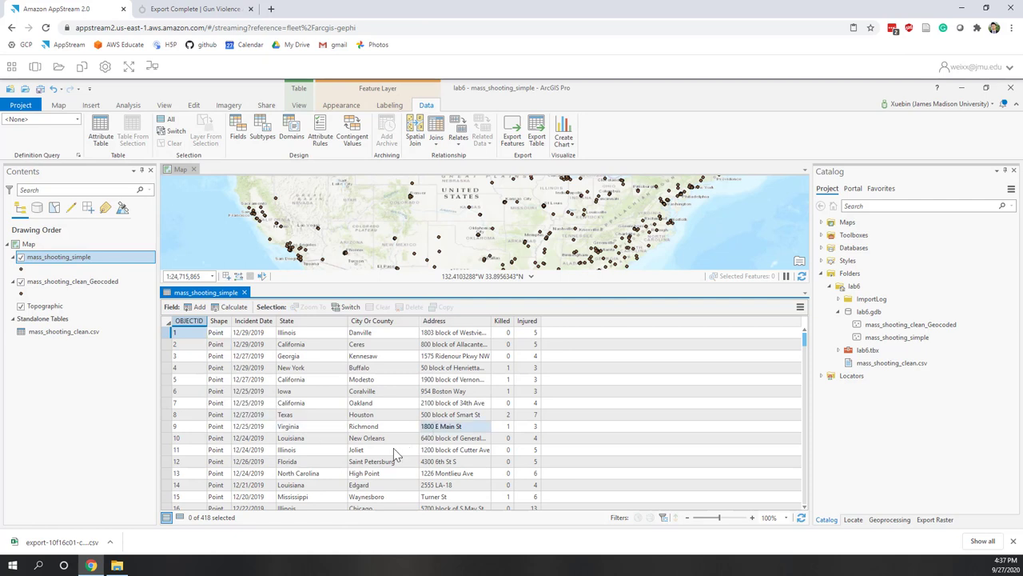
click(416, 474)
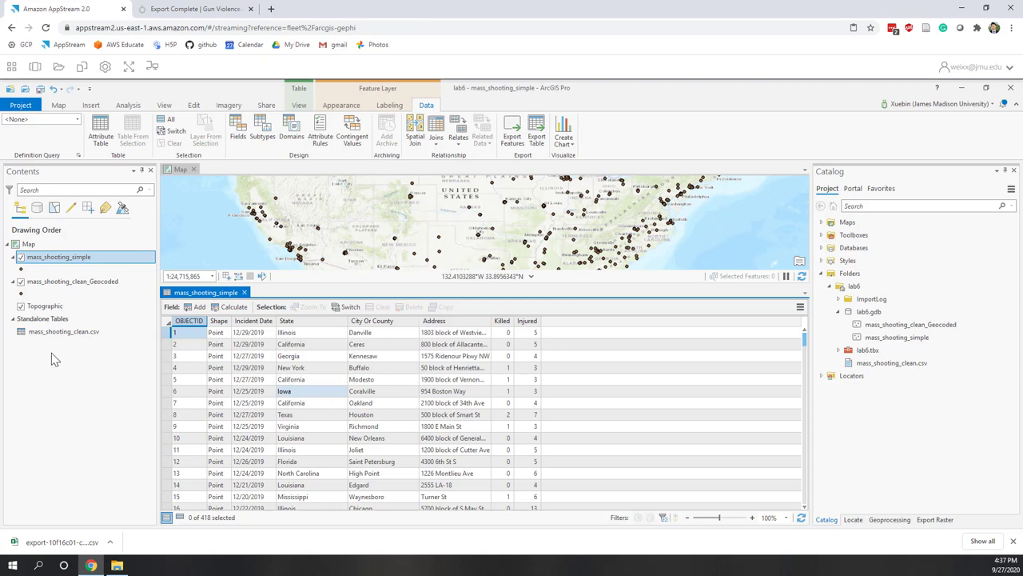
Step: Remove the mass_shooting_clean_Geocoded layer and the standalone table mass_shooting_clean.csv from the map
right_click(72, 289)
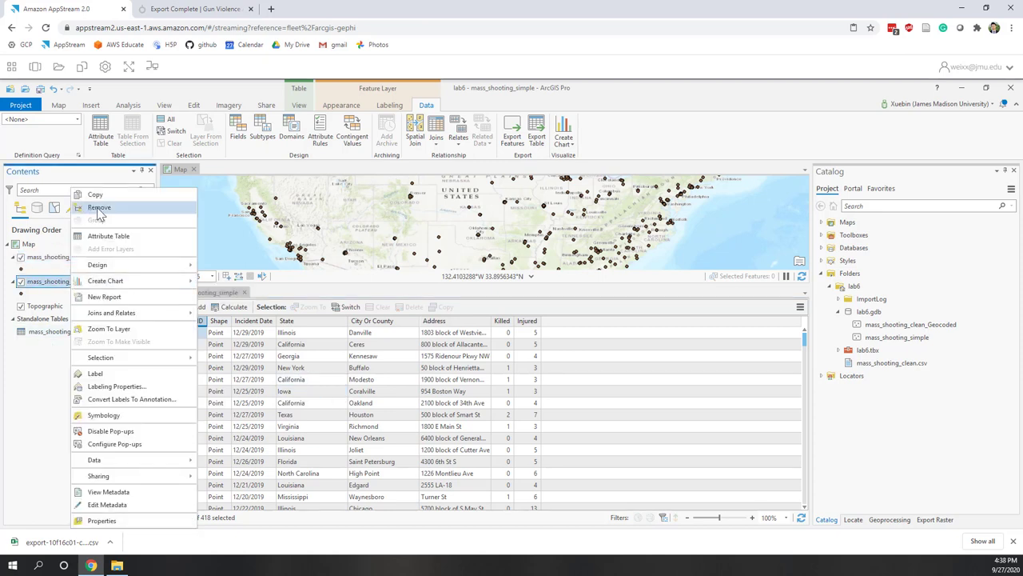
click(98, 209)
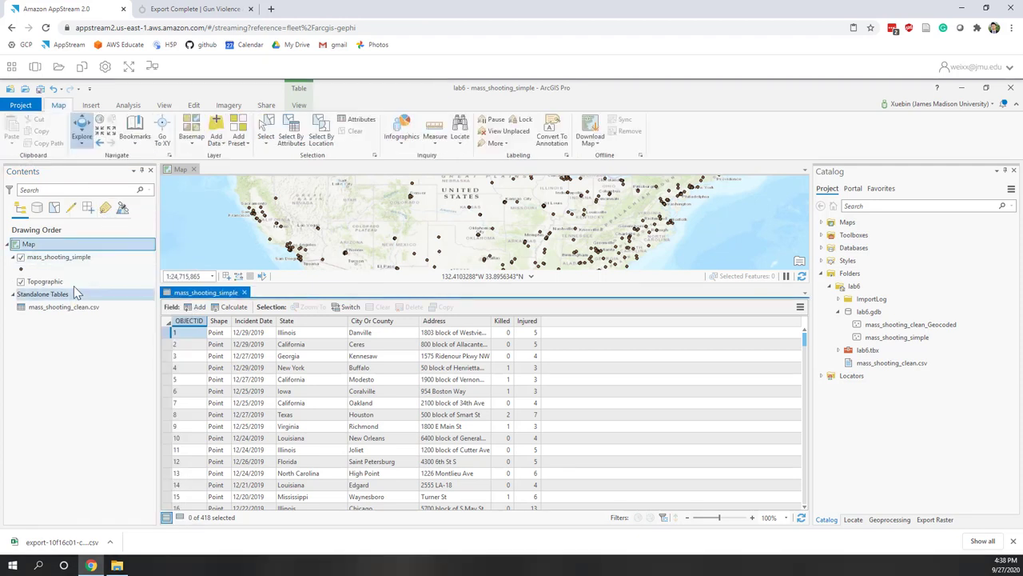
right_click(76, 307)
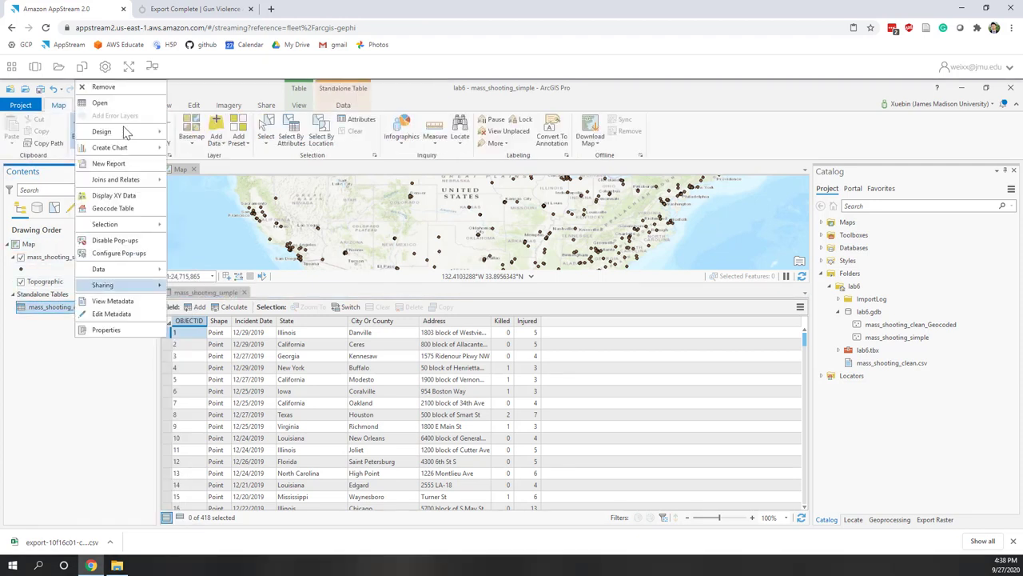
click(104, 87)
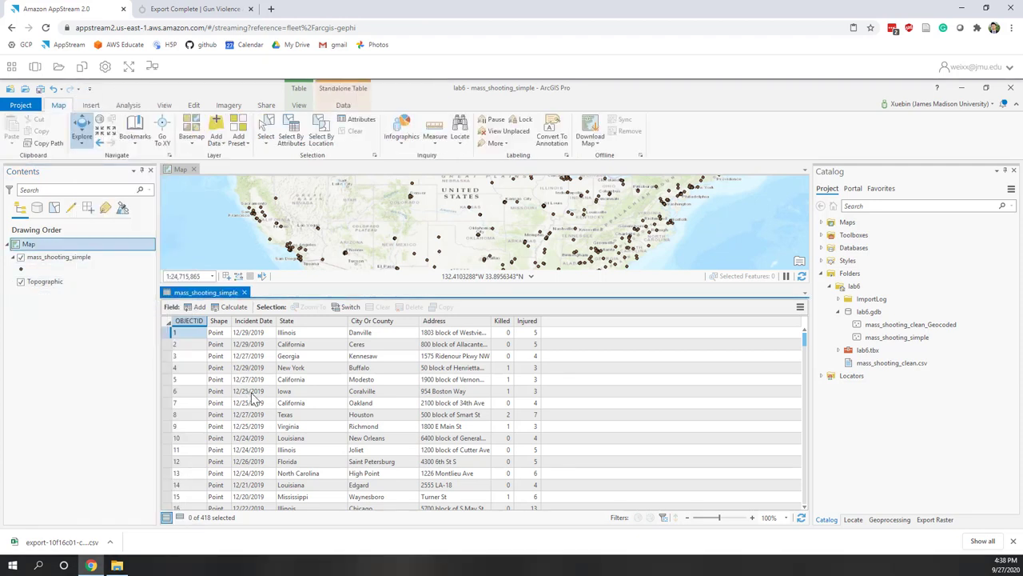
Step: Enlarge the map view above the table, and select the incident points along the Northeast and mid-Atlantic coast with a rectangle
click(492, 276)
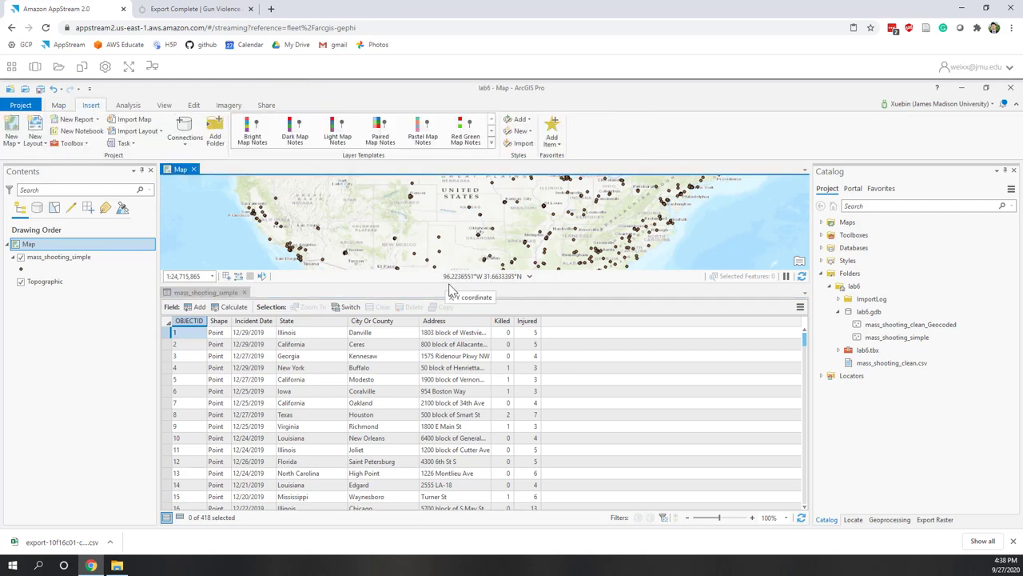
drag(450, 287, 450, 352)
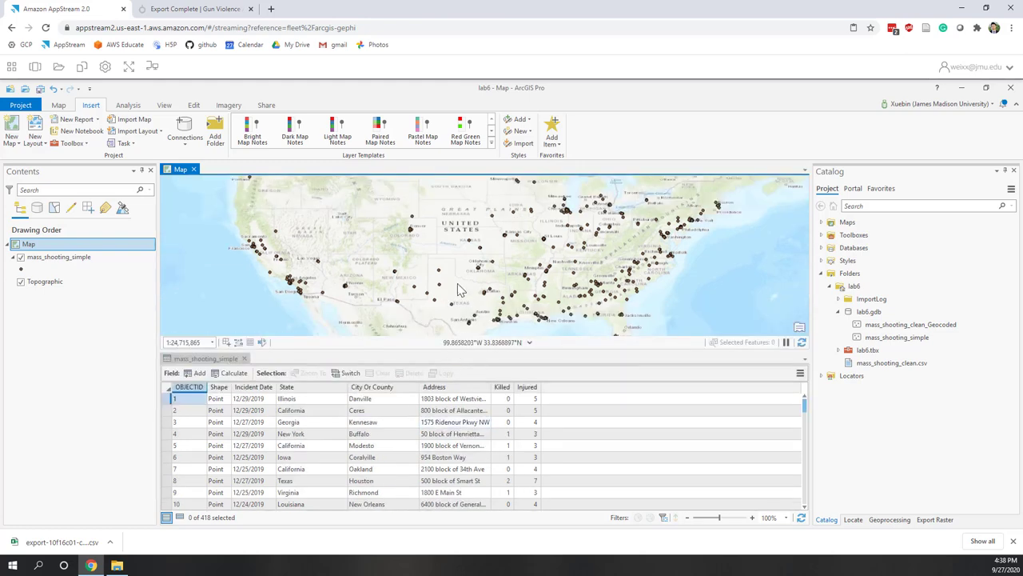
scroll(546, 290, down, 2)
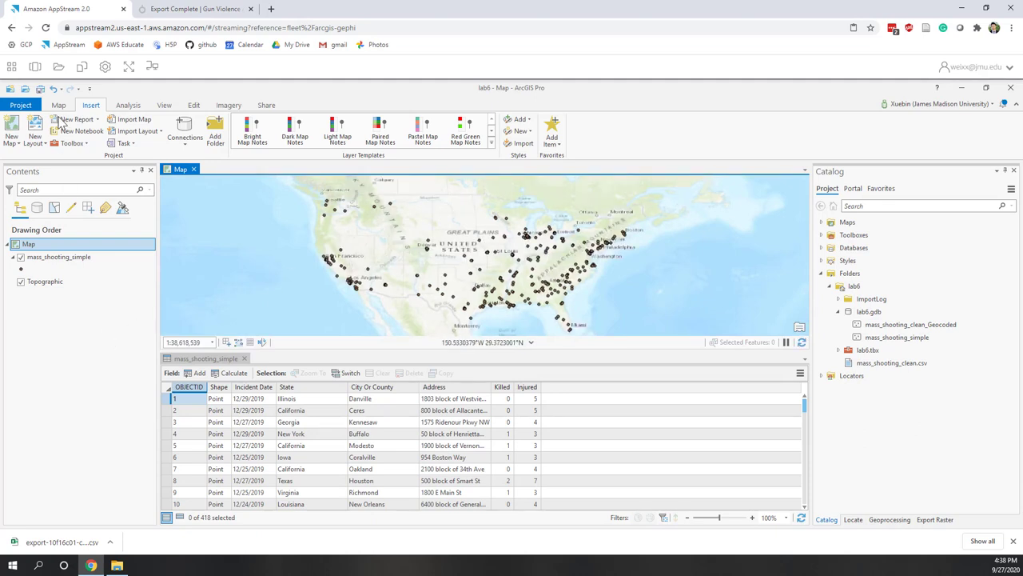
click(59, 107)
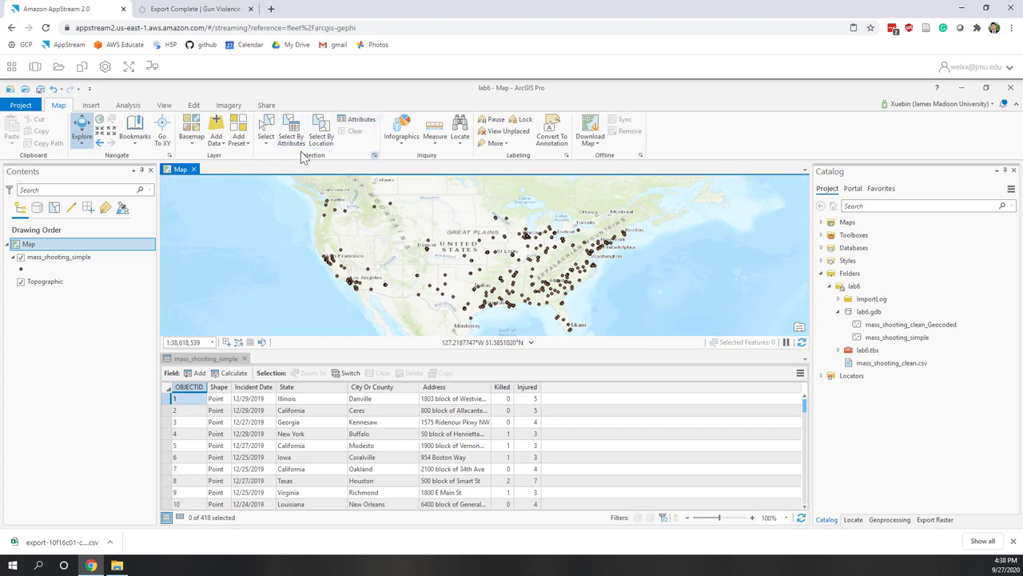
click(267, 127)
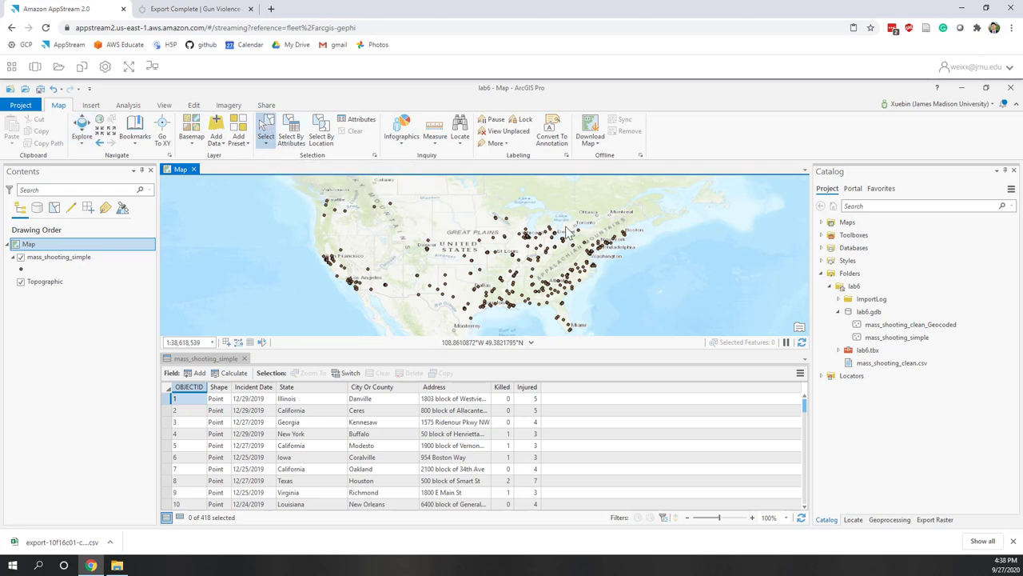
drag(571, 219, 628, 273)
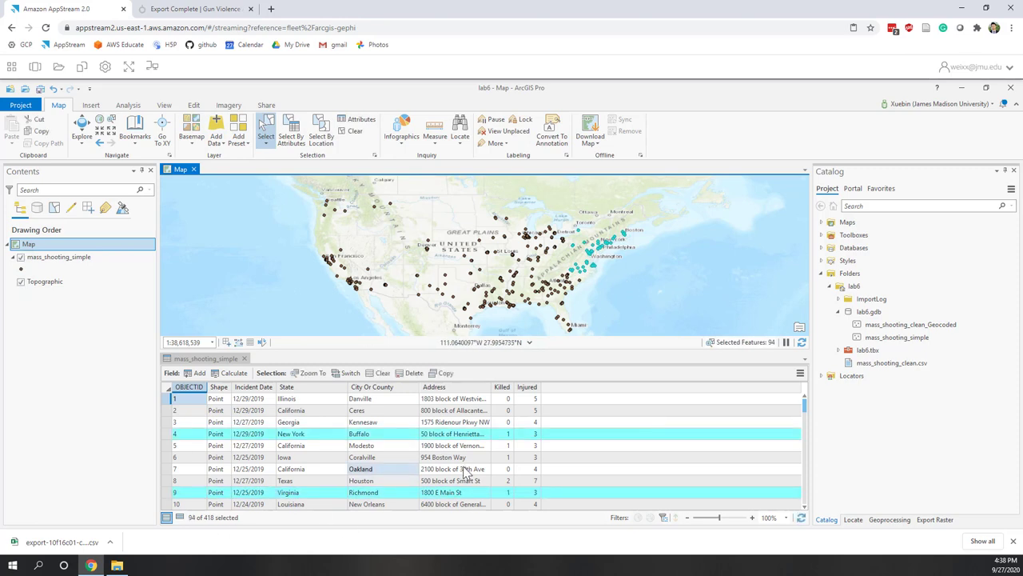
Step: Look through the highlighted records in the mass_shooting_simple table, and limit the table to the selected records only
scroll(463, 472, down, 5)
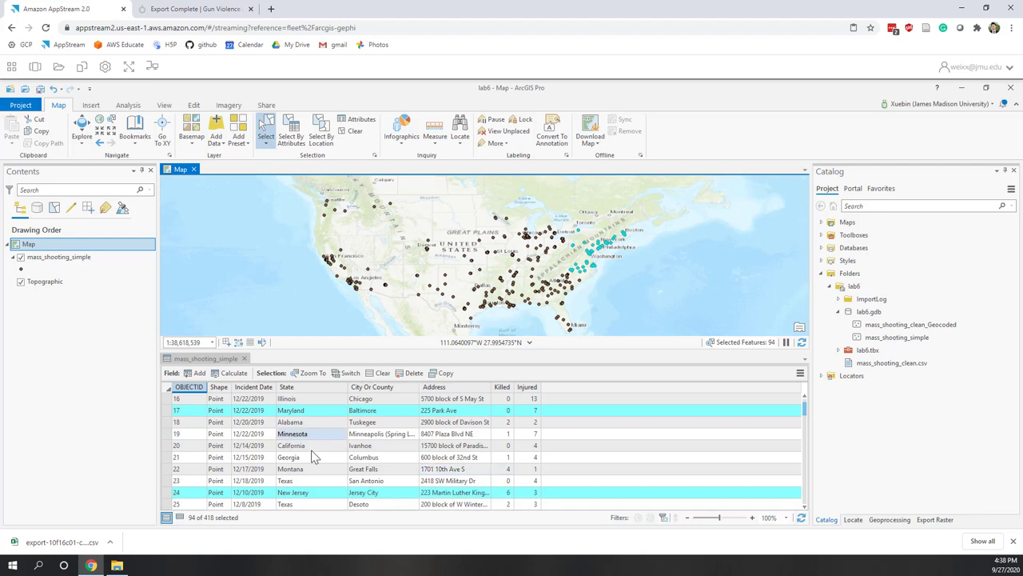
scroll(308, 452, down, 2)
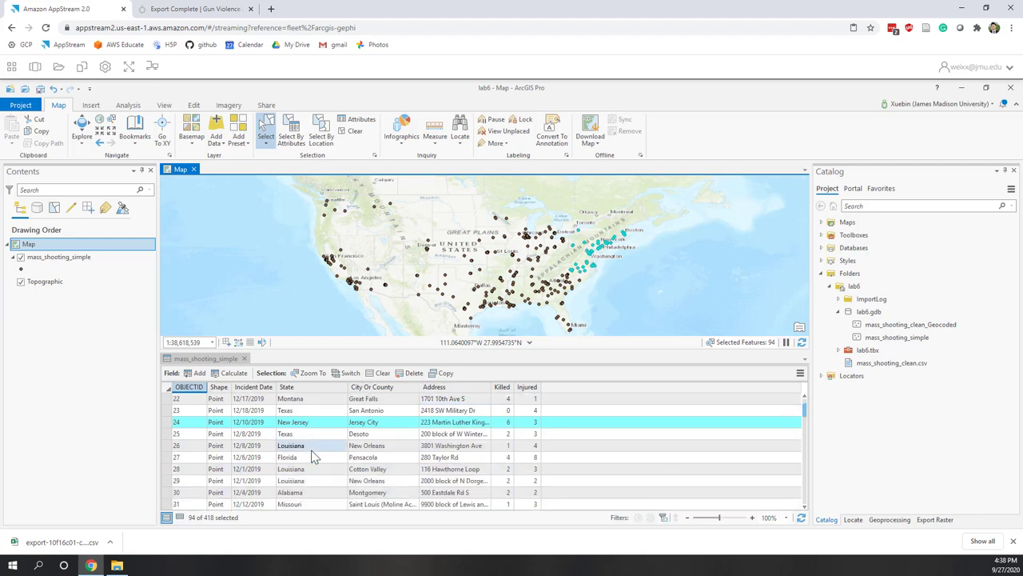
click(179, 518)
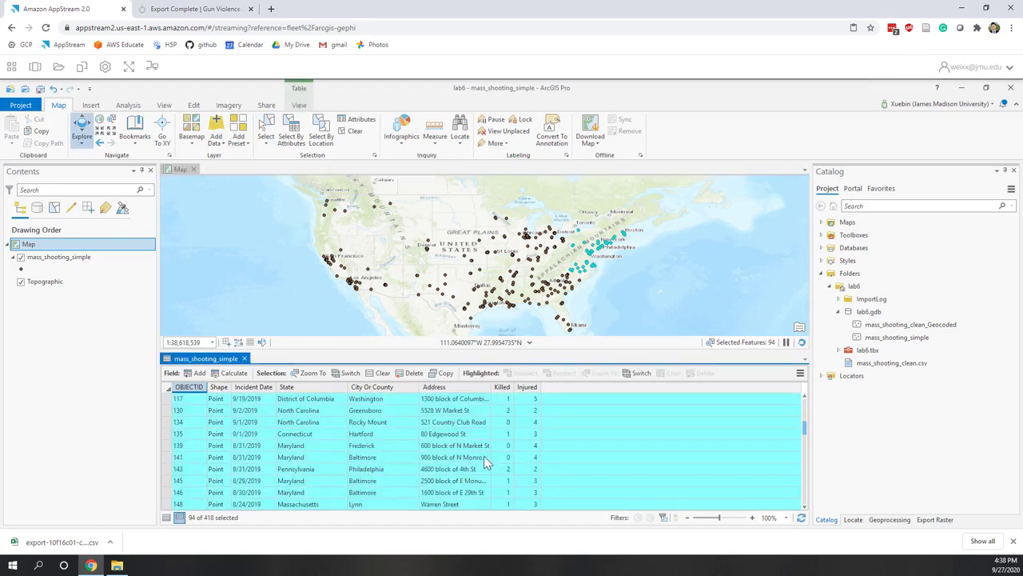
scroll(483, 459, up, 3)
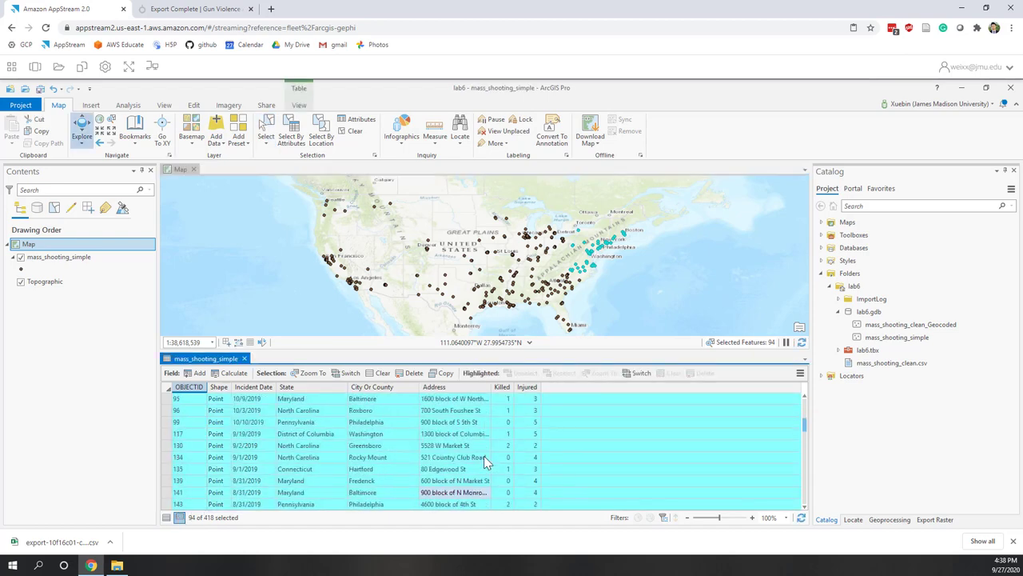
Step: Clear the coastal selection and show all records in the mass_shooting_simple table again
scroll(484, 459, up, 5)
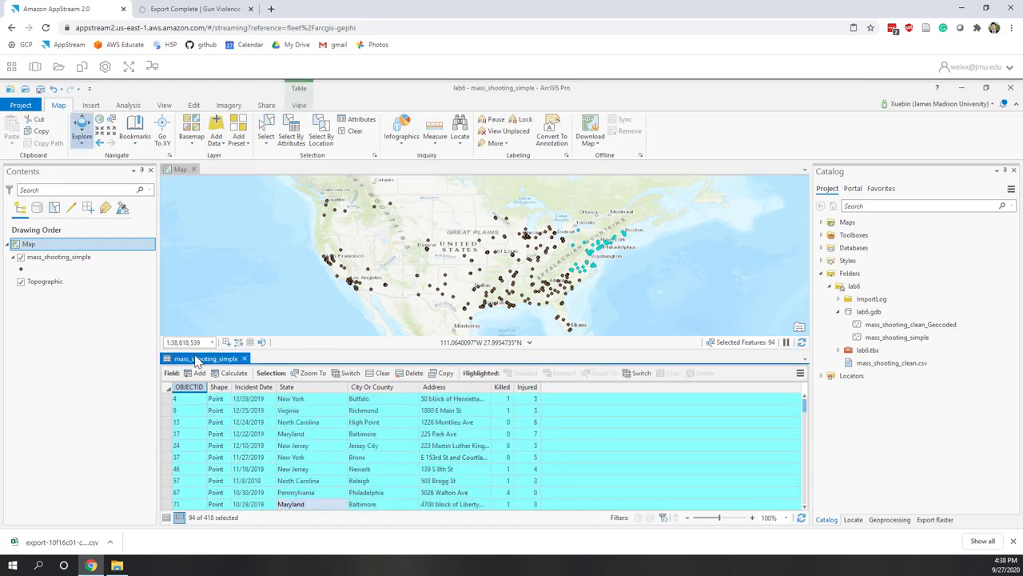
click(350, 137)
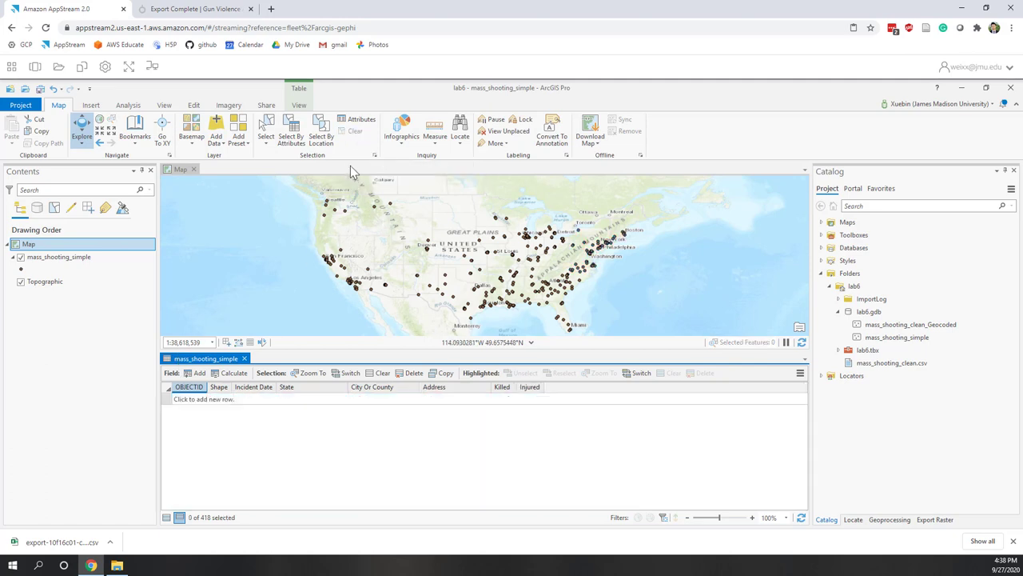
click(168, 518)
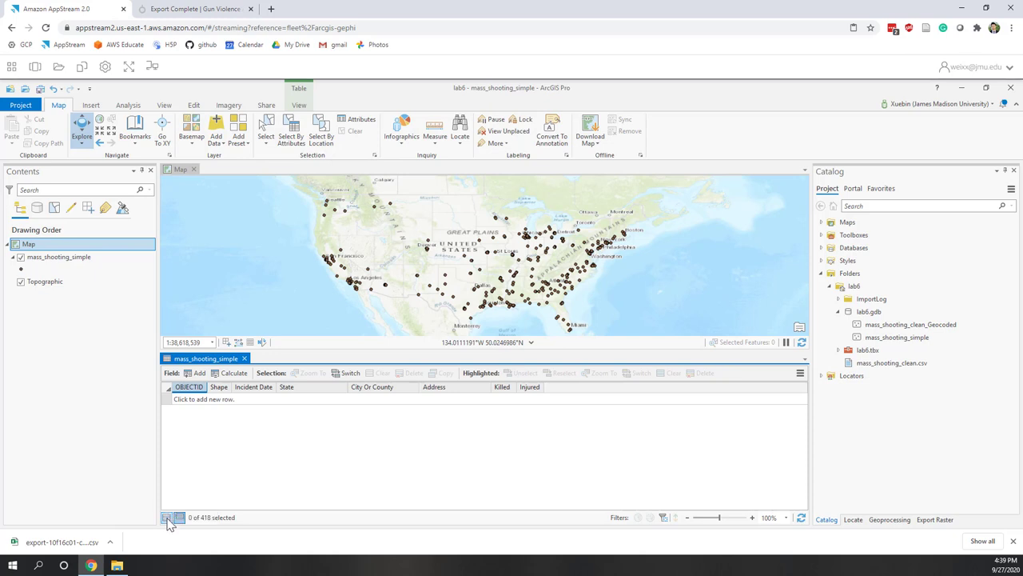
click(265, 140)
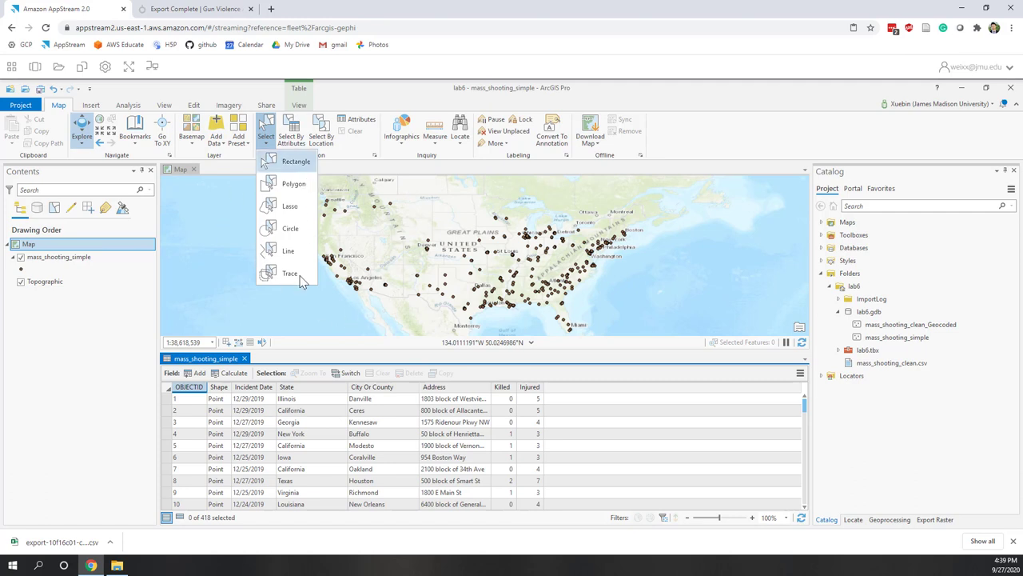
click(352, 173)
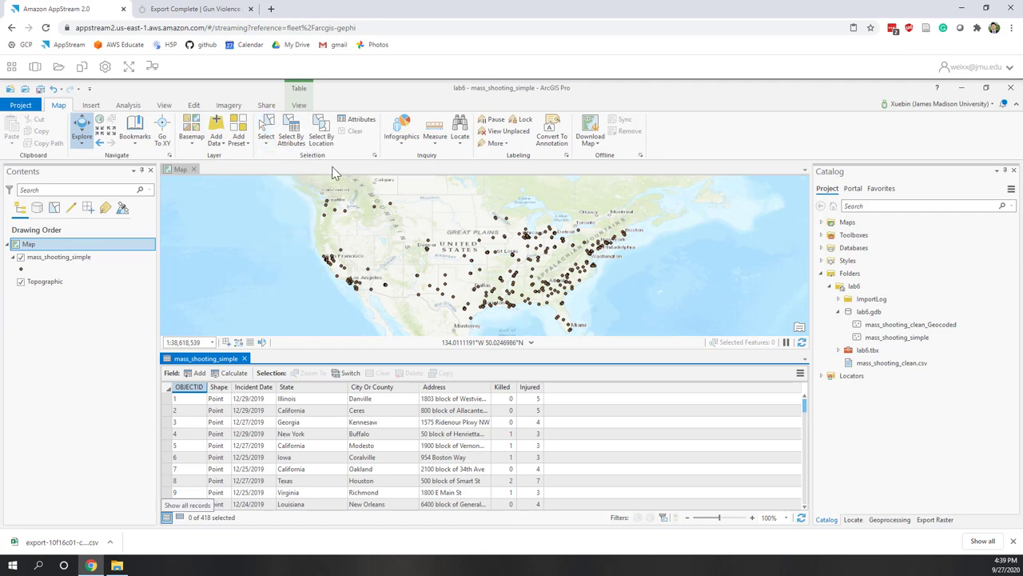
Step: Start Select Layer By Attribute with mass_shooting_simple as the input rows and New selection as the selection type
click(290, 140)
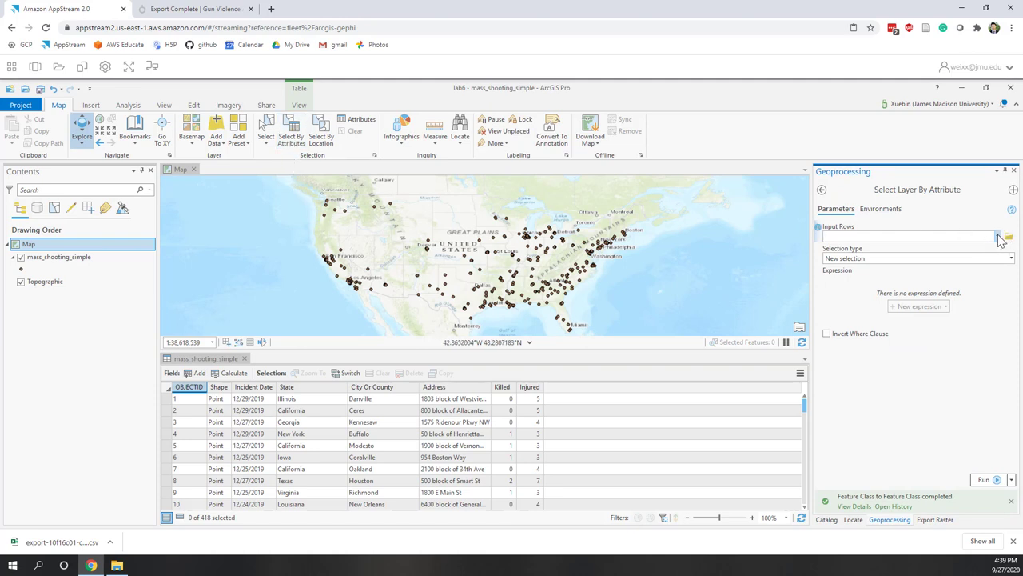
click(999, 237)
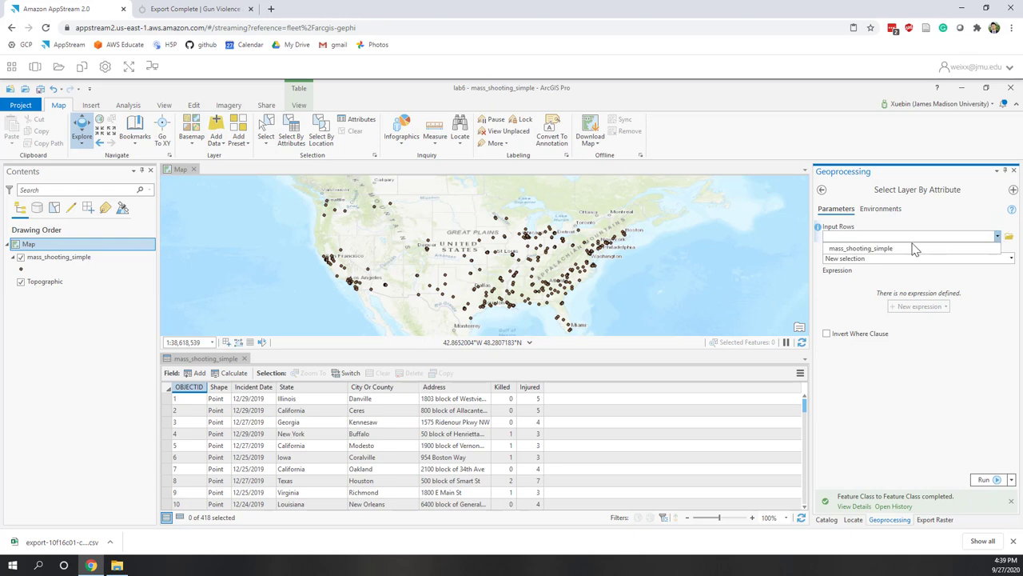
click(872, 249)
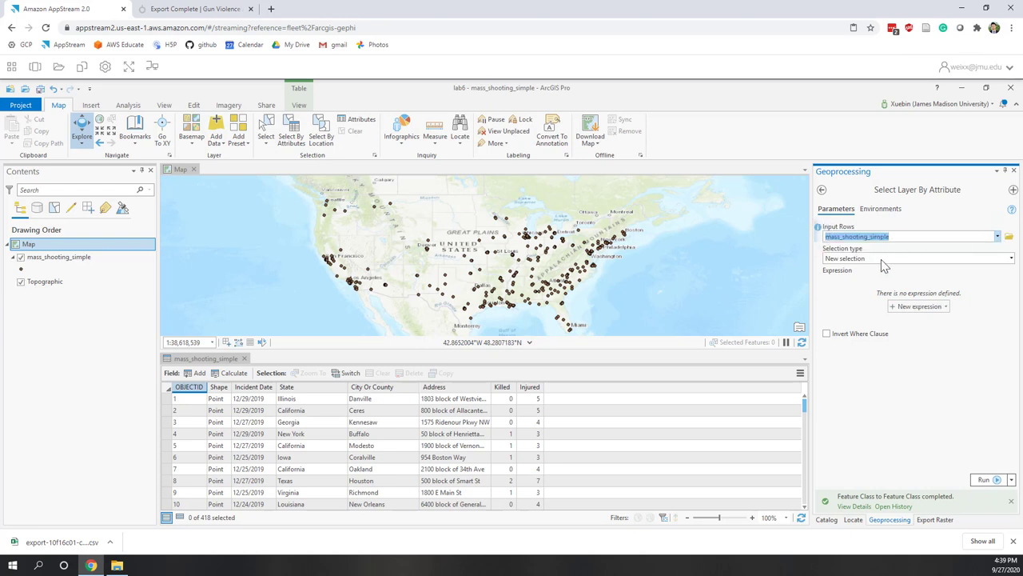
click(1013, 260)
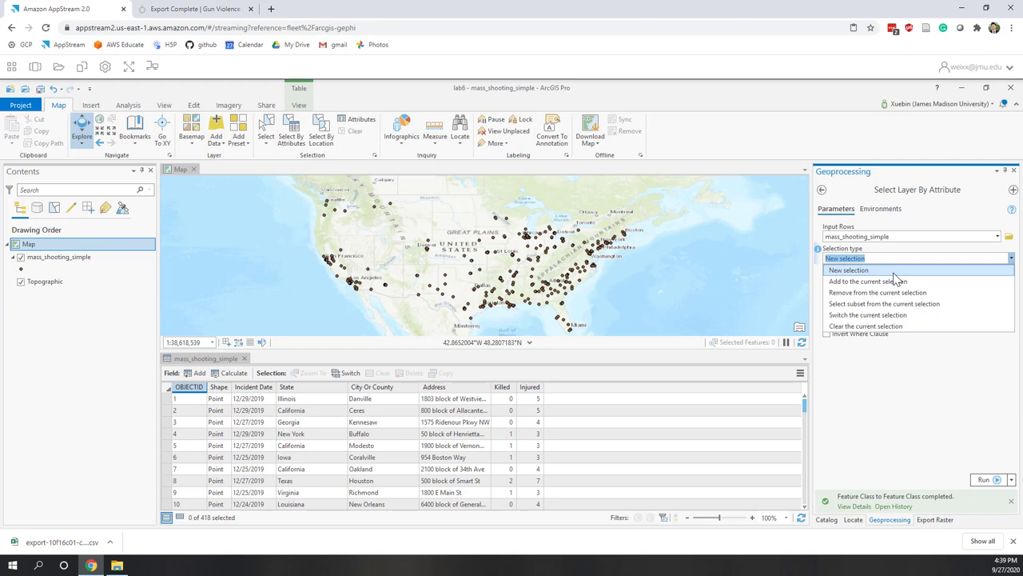
click(881, 389)
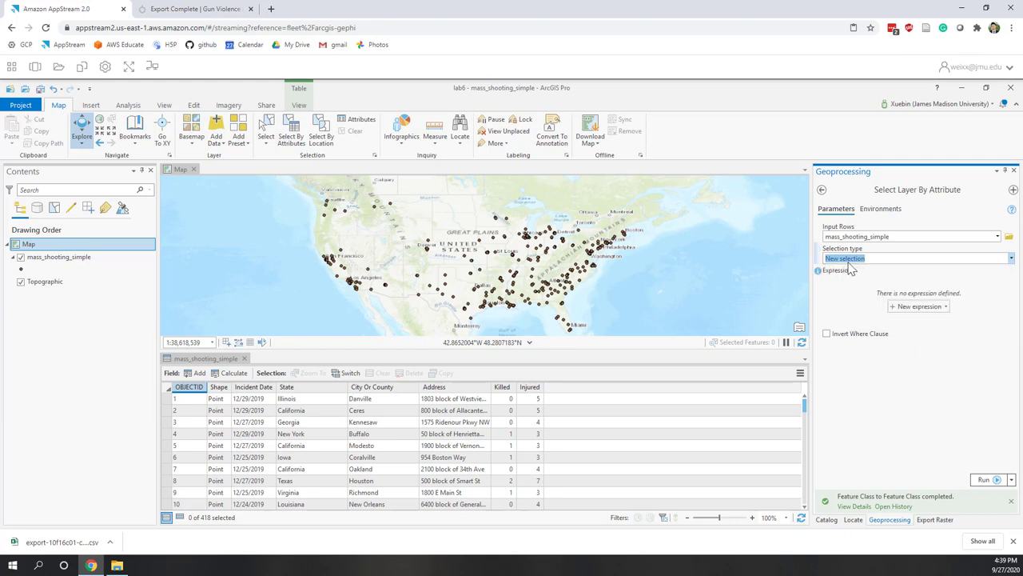
click(908, 309)
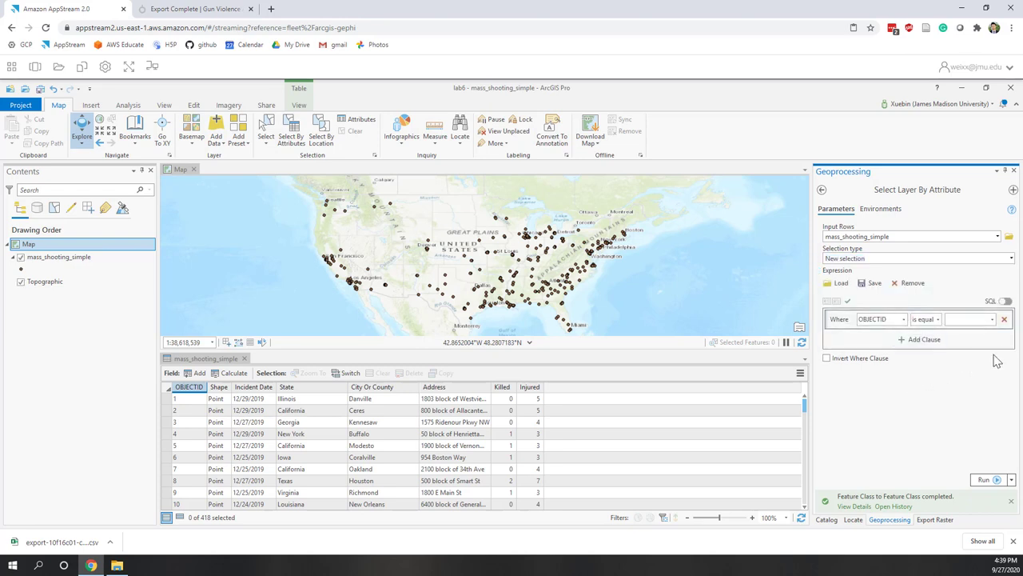
click(1007, 302)
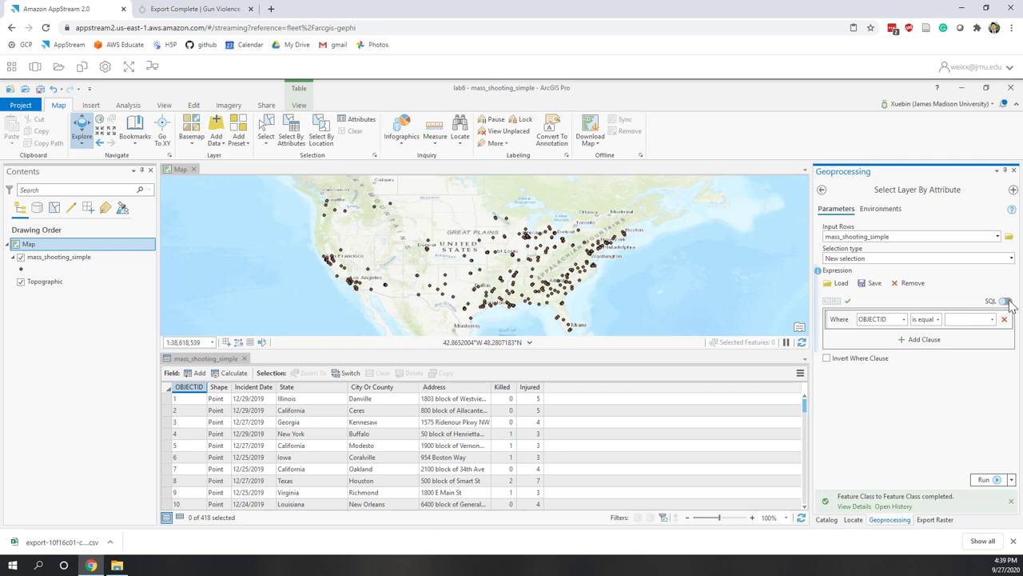
drag(865, 316, 814, 323)
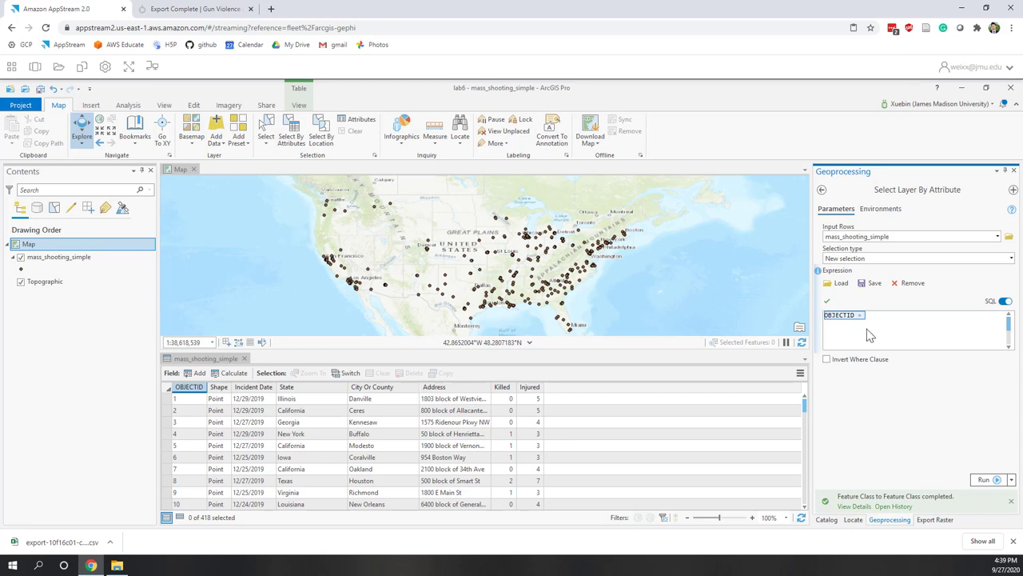
text(SELECT )
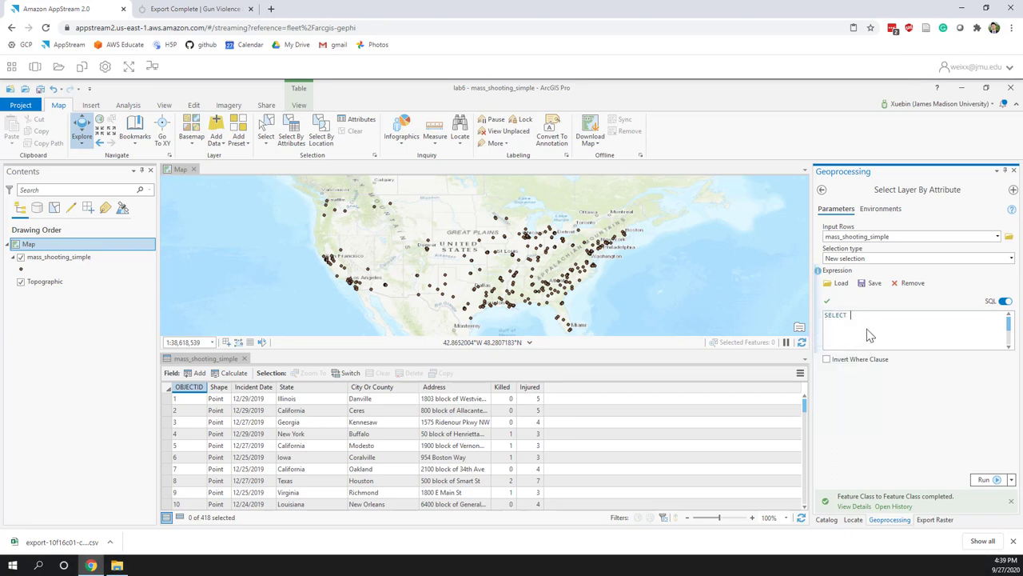
text(state )
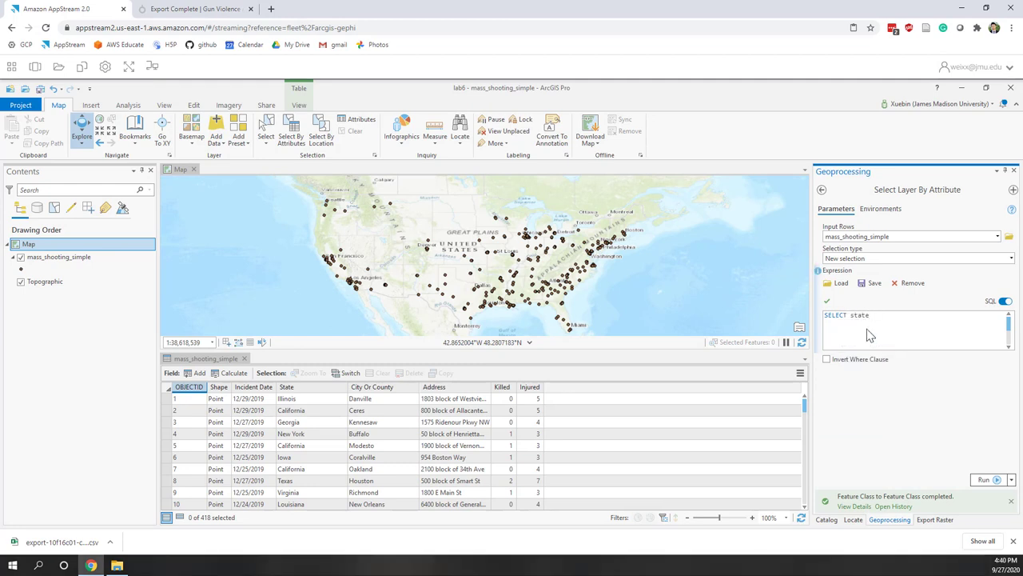
text(from)
click(1005, 302)
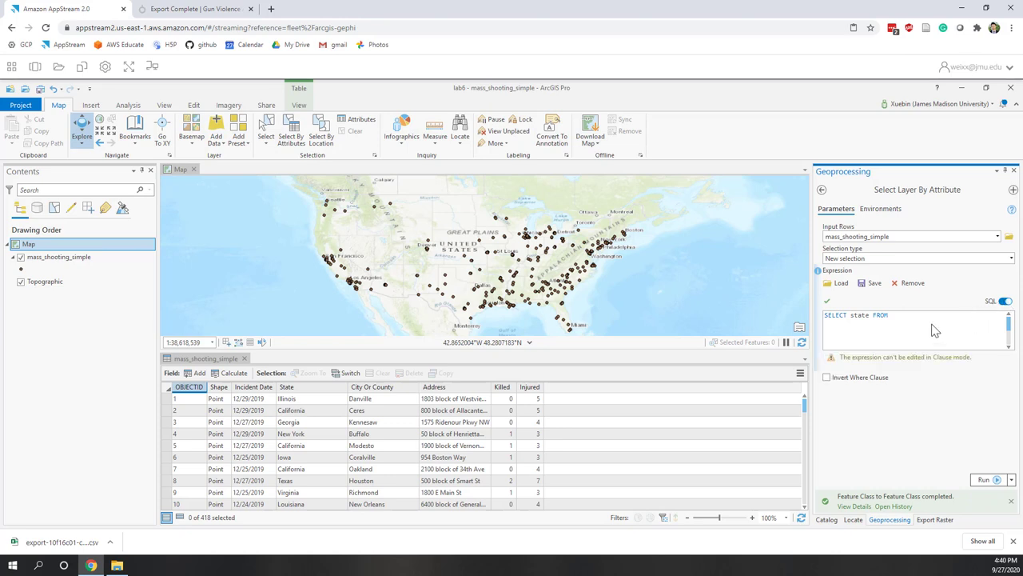
drag(889, 315, 825, 315)
text(S)
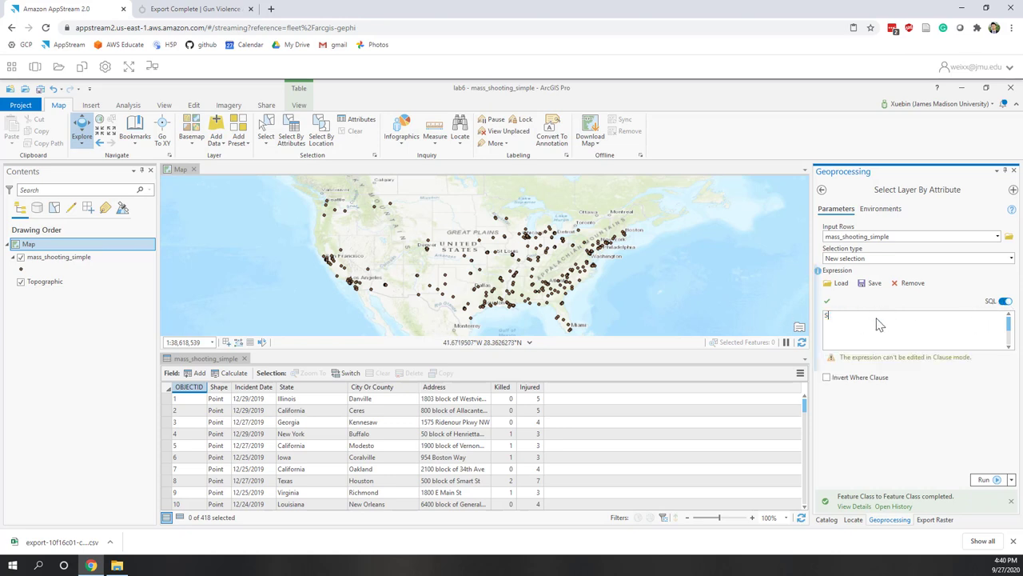
key(BackSpace)
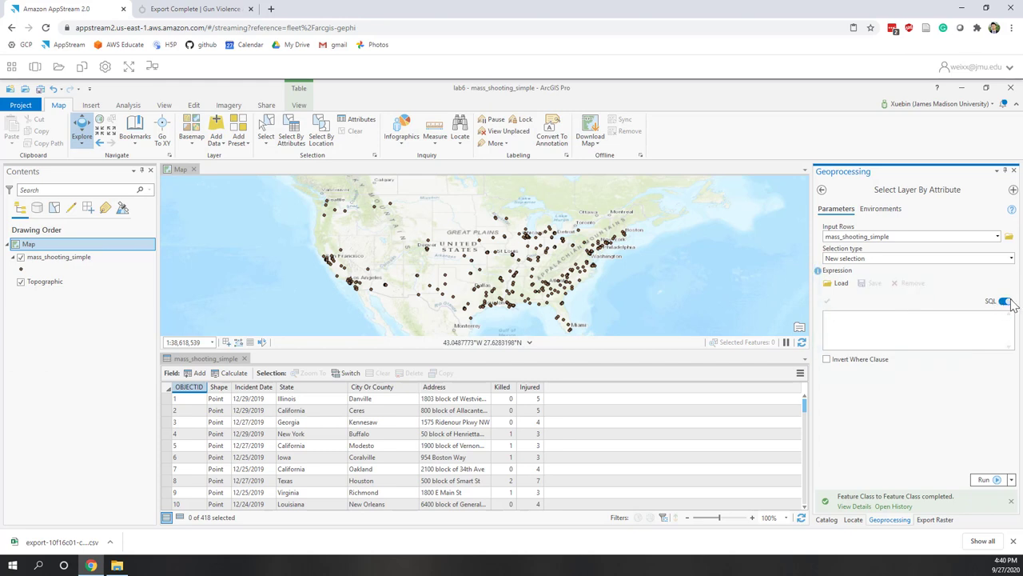
click(1009, 302)
Step: Create a new expression with the clause where State is equal to Virginia
click(919, 308)
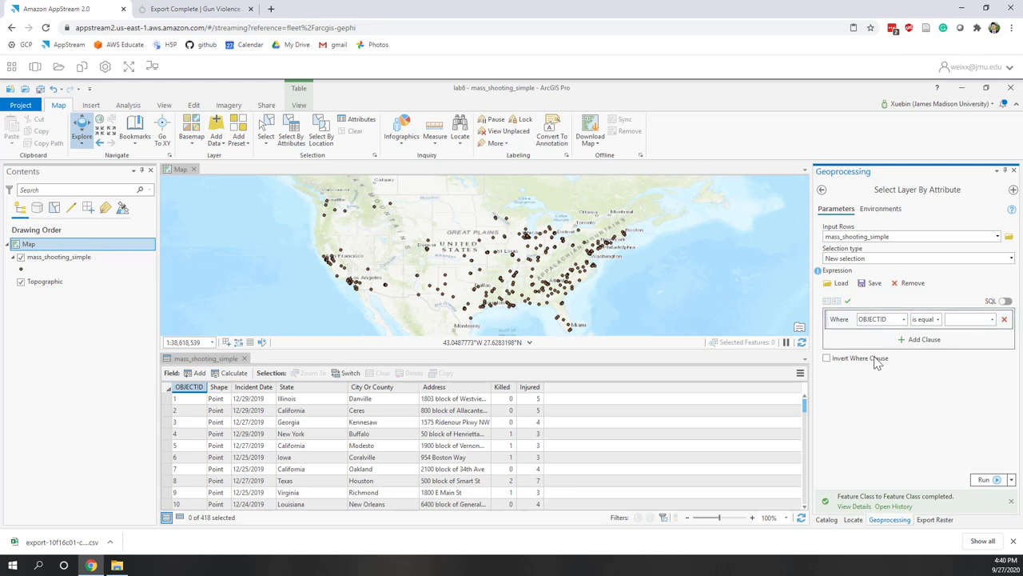
click(903, 320)
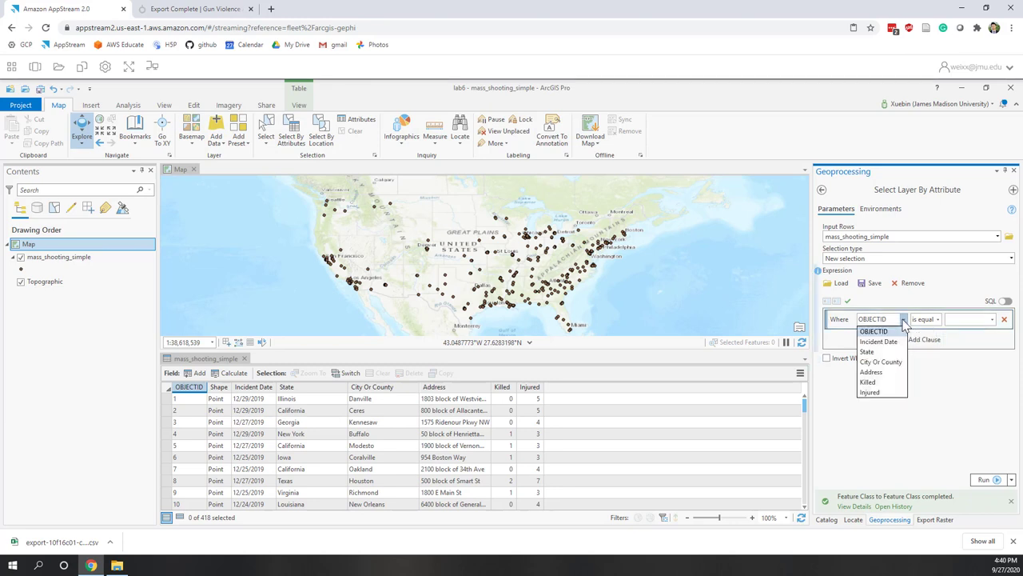
click(870, 352)
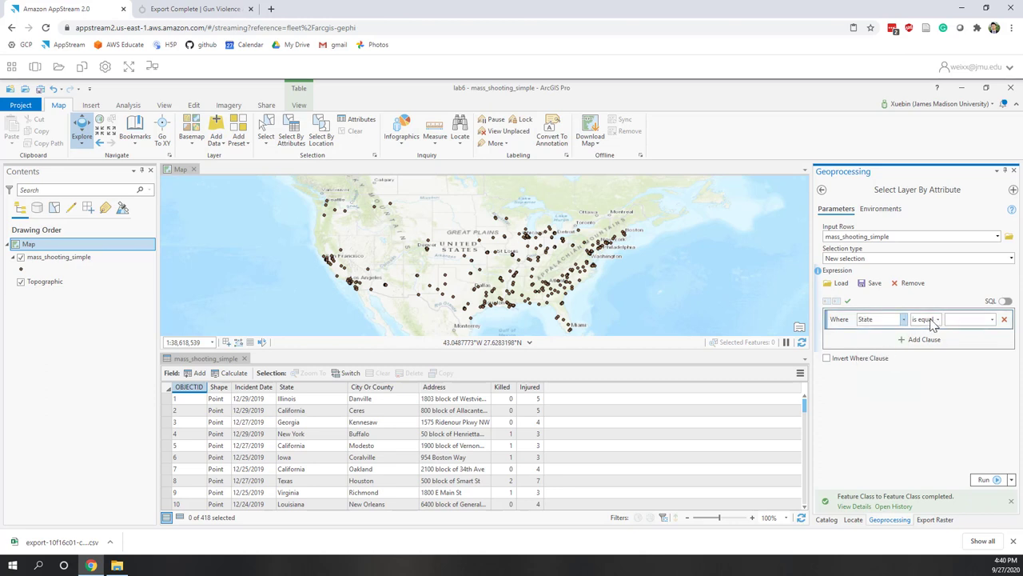
click(939, 319)
click(945, 320)
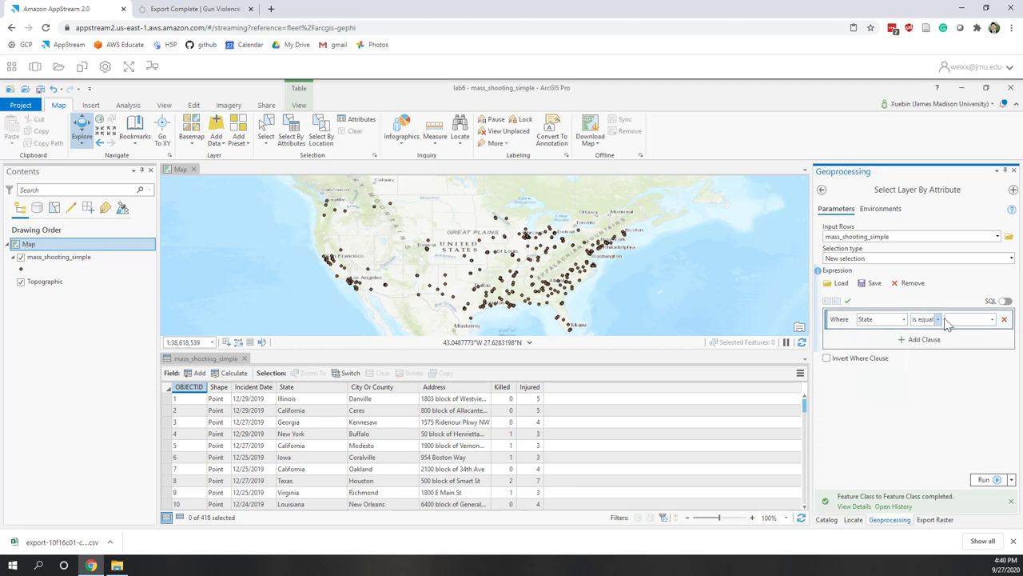
click(993, 320)
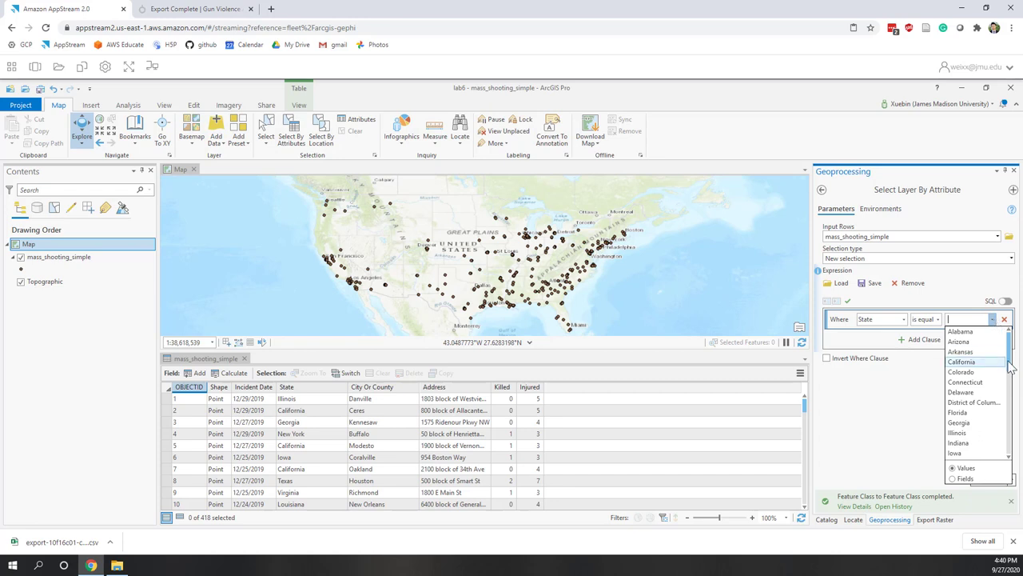
drag(1012, 367, 1008, 459)
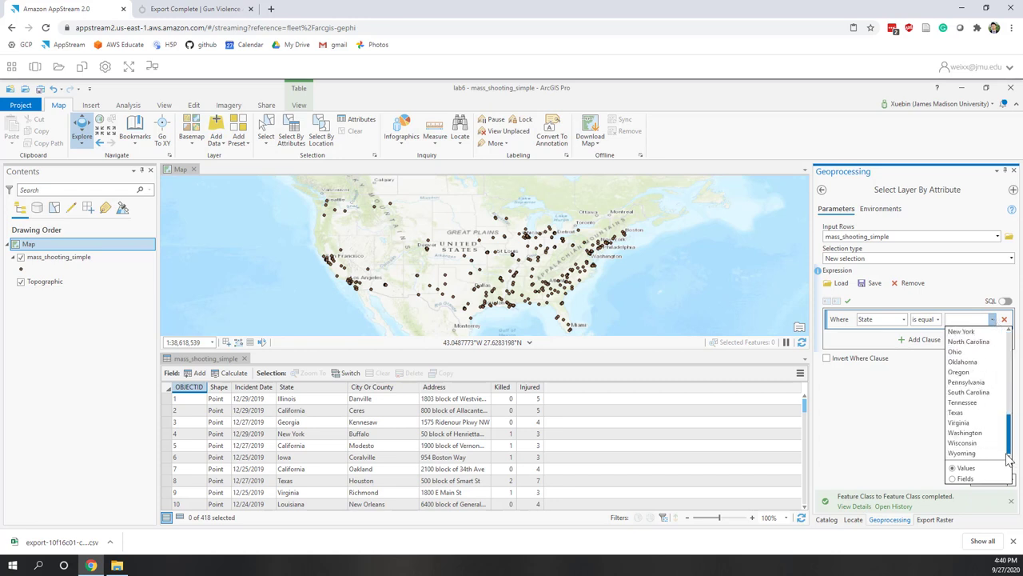
click(959, 424)
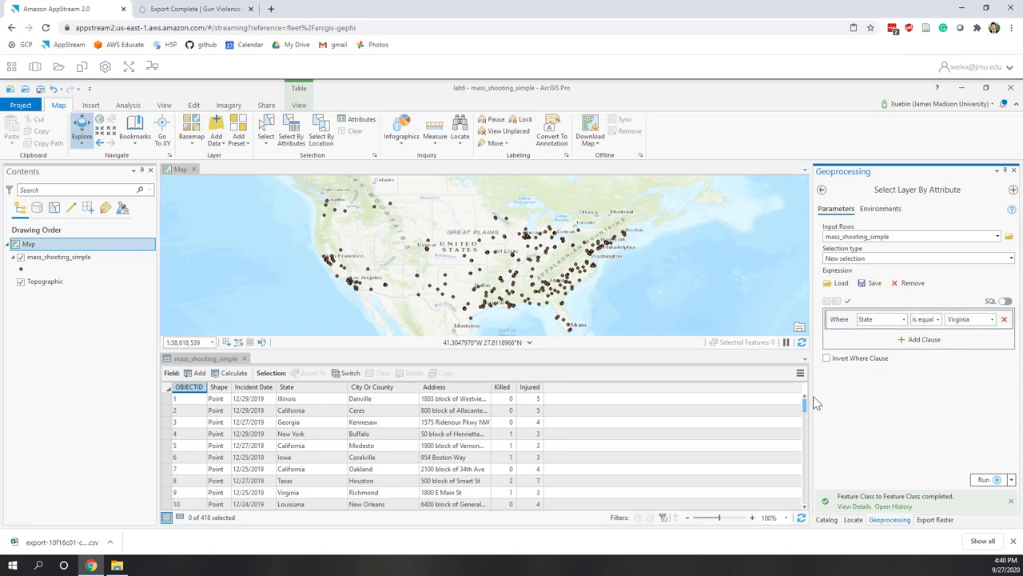
Step: Validate the Virginia expression, and run the attribute selection
click(848, 302)
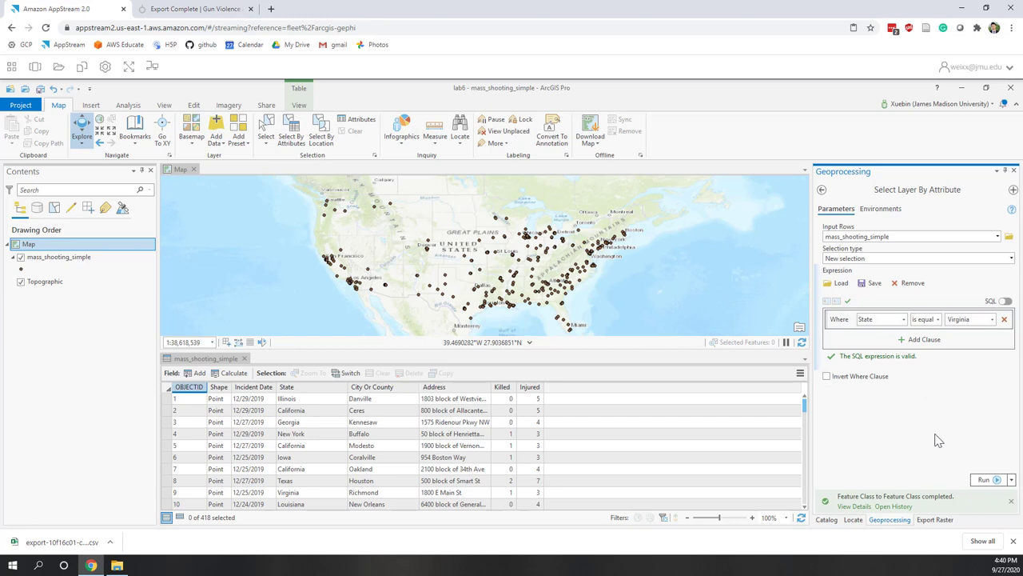
click(985, 479)
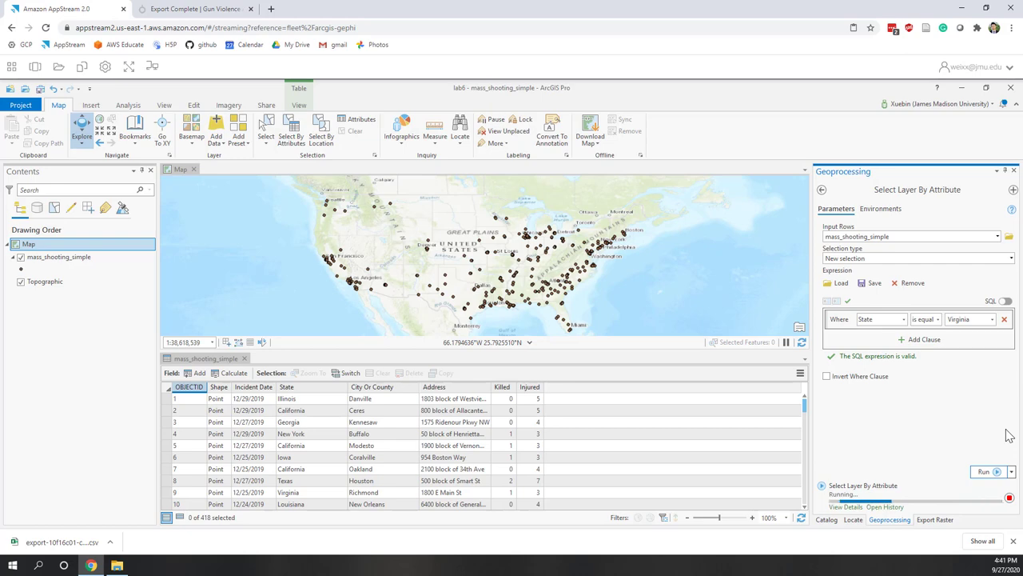
click(854, 507)
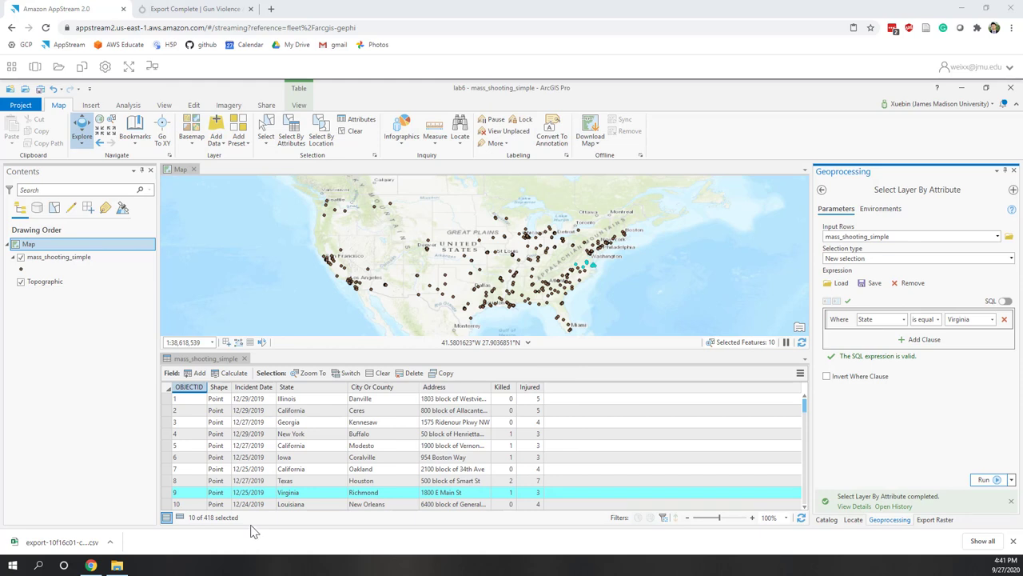
Step: Limit the table to the selected records only, and sort them by City Or County in ascending order
click(180, 518)
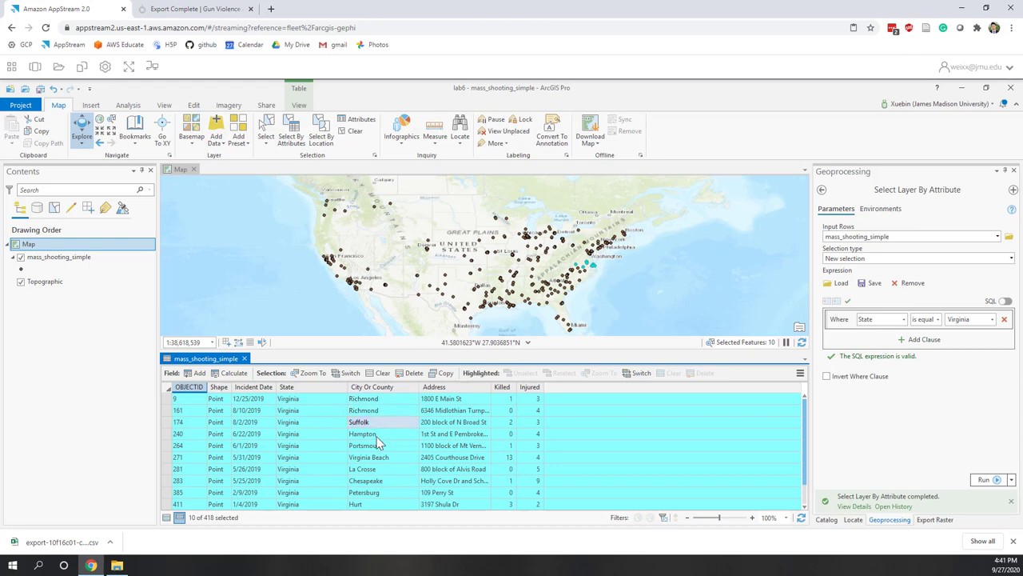
click(385, 387)
right_click(391, 392)
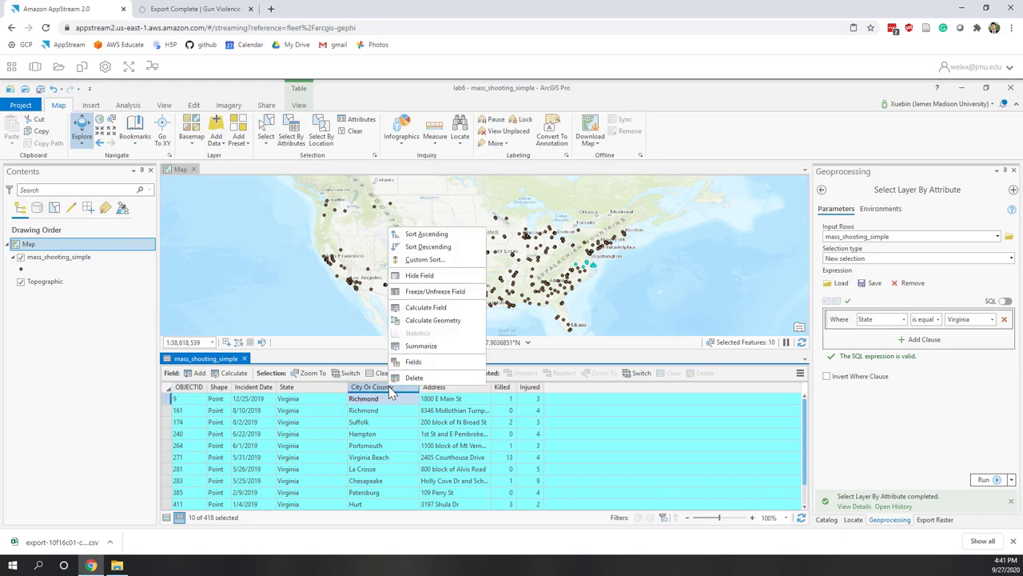
click(440, 236)
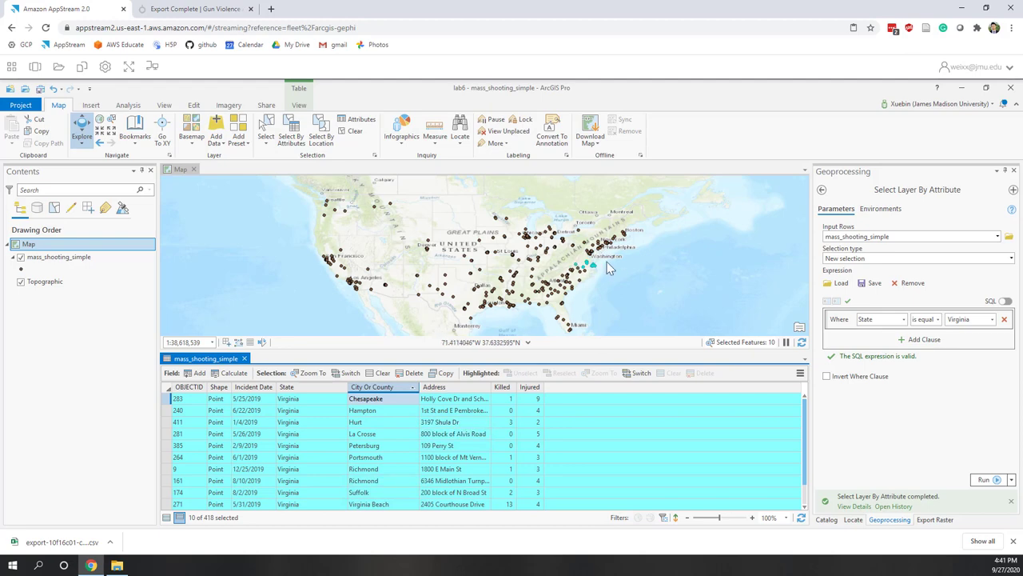
Step: Examine the selected Virginia incident points up close on the map, and clear the selection
scroll(607, 260, up, 3)
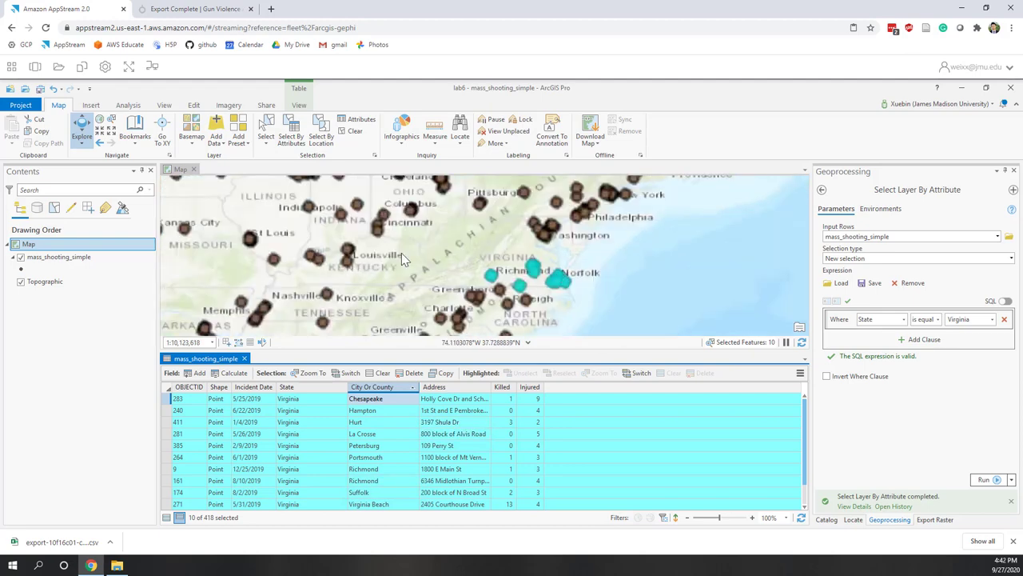
scroll(533, 285, up, 1)
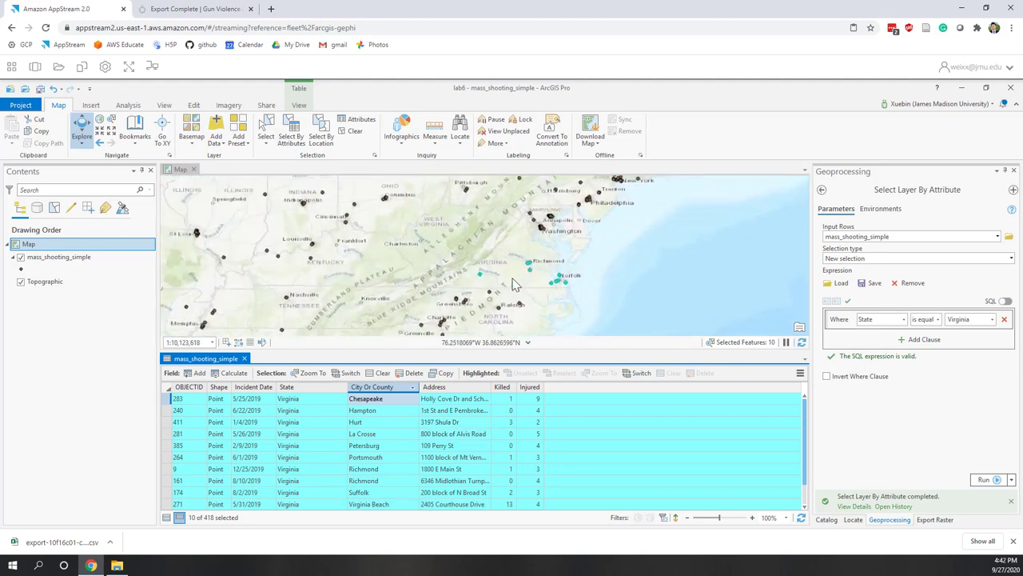
scroll(496, 277, up, 3)
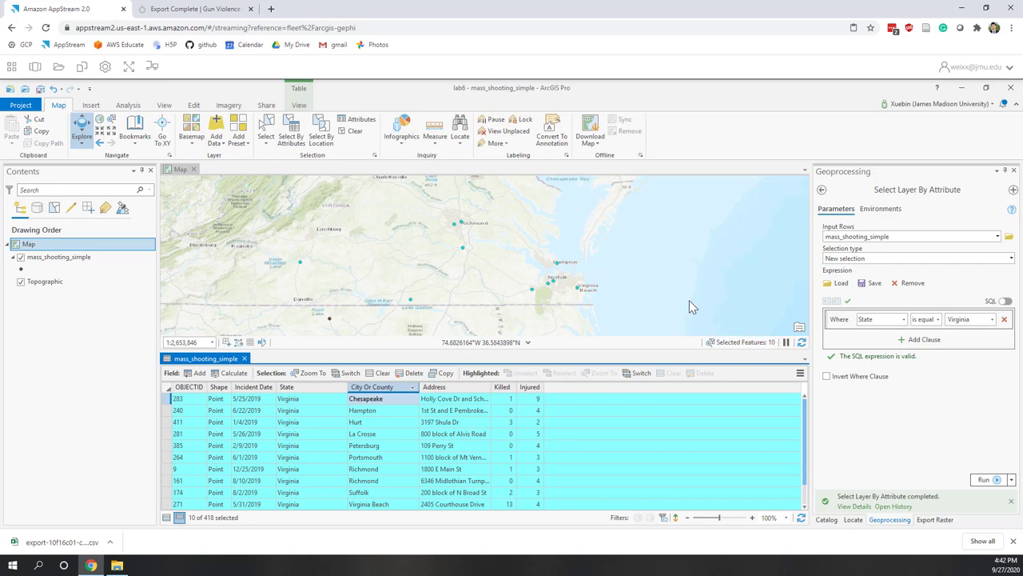
click(357, 134)
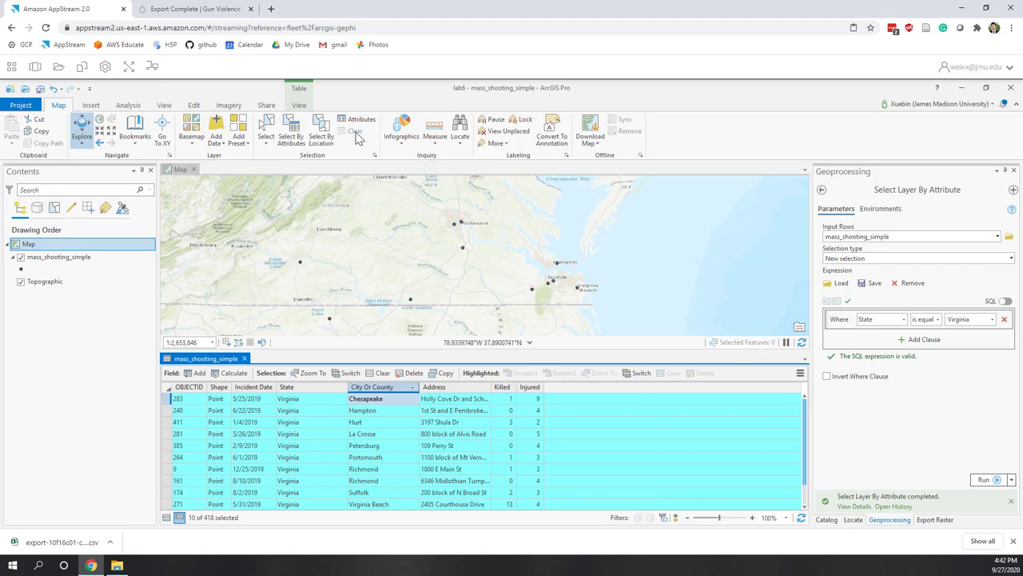
Step: Show all records in the mass_shooting_simple table, and filter the Living Atlas content to the Administrative category under Boundaries
click(167, 517)
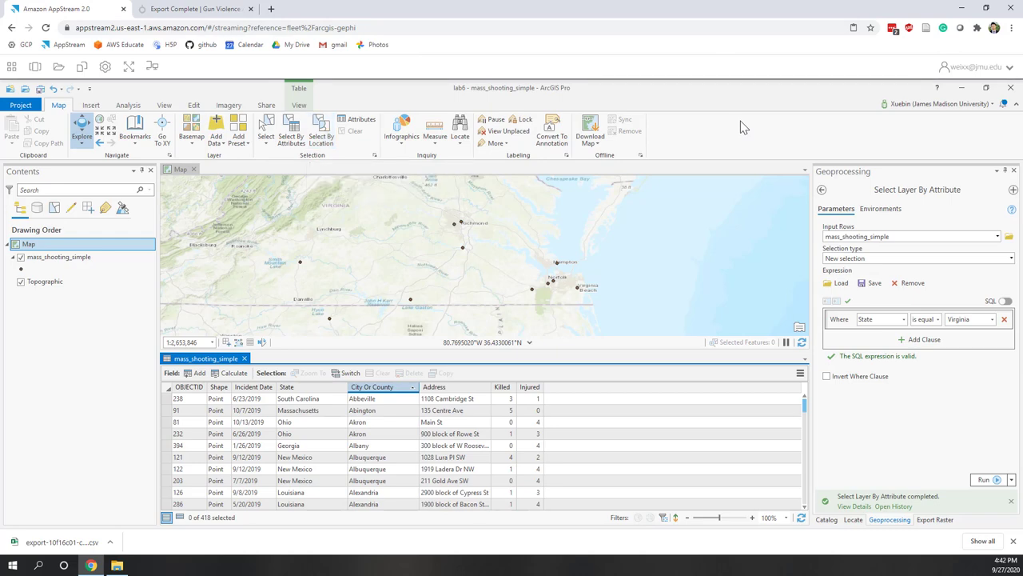
click(826, 519)
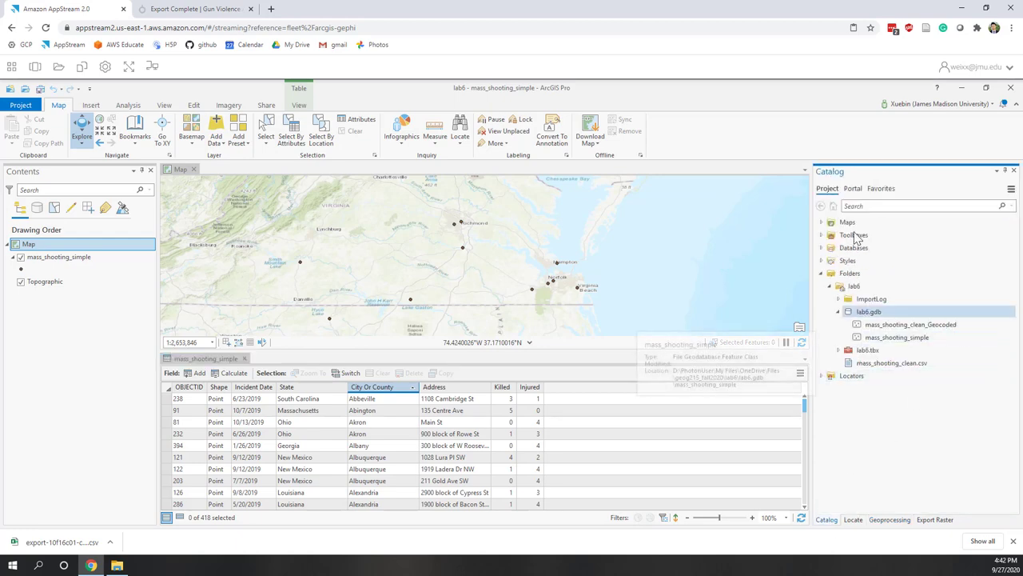
click(852, 189)
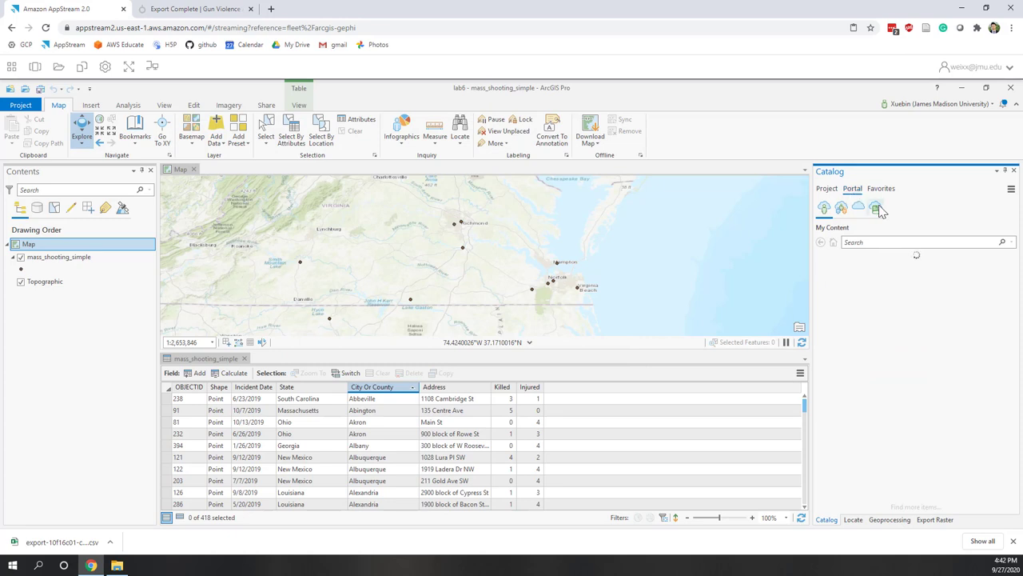
click(877, 208)
click(1010, 229)
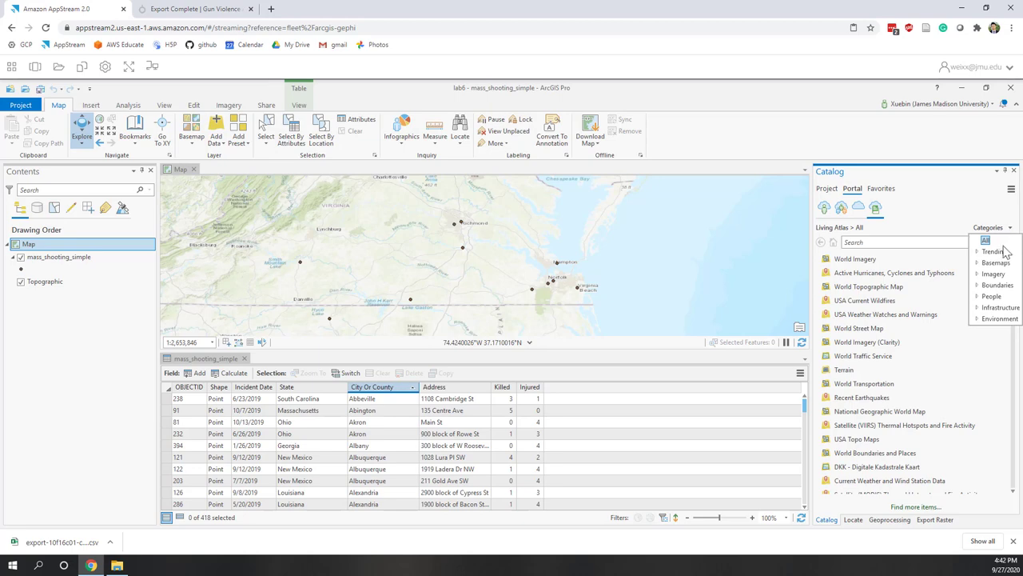
click(978, 286)
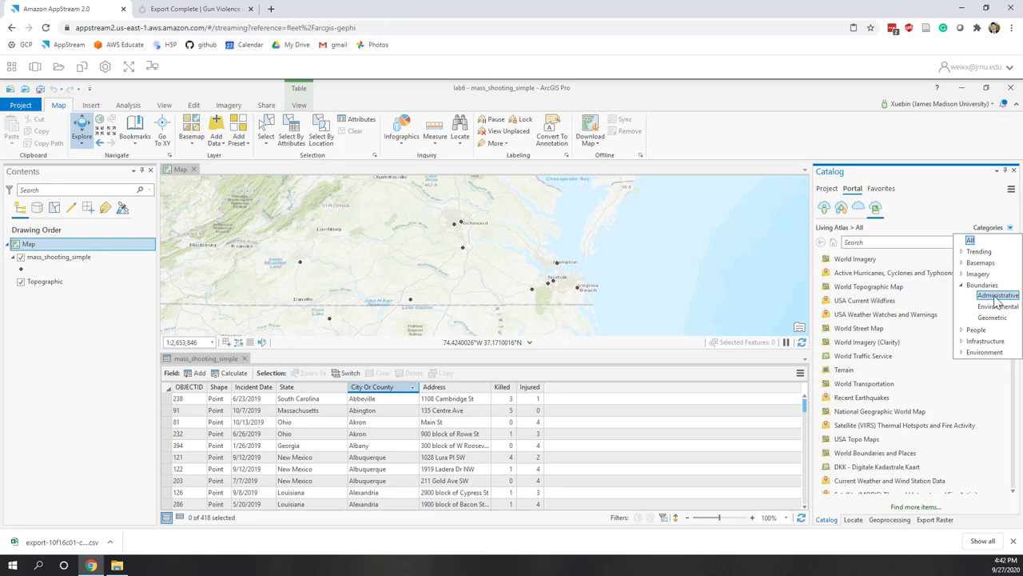
click(996, 296)
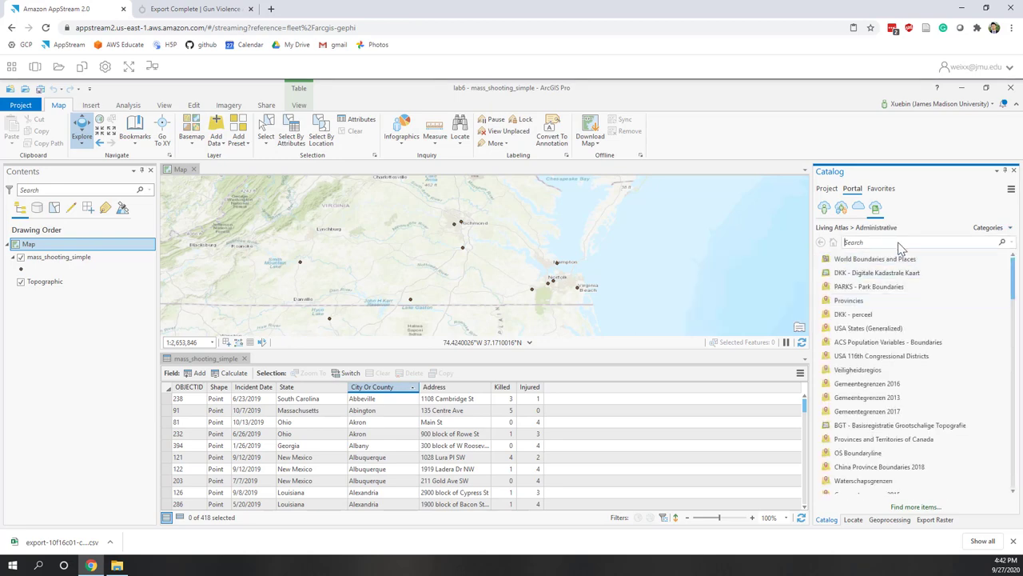
Step: Search the Living Atlas for "usa state" and add the USA States (Generalized) feature layer from June 2020 to the map
text(usa sate)
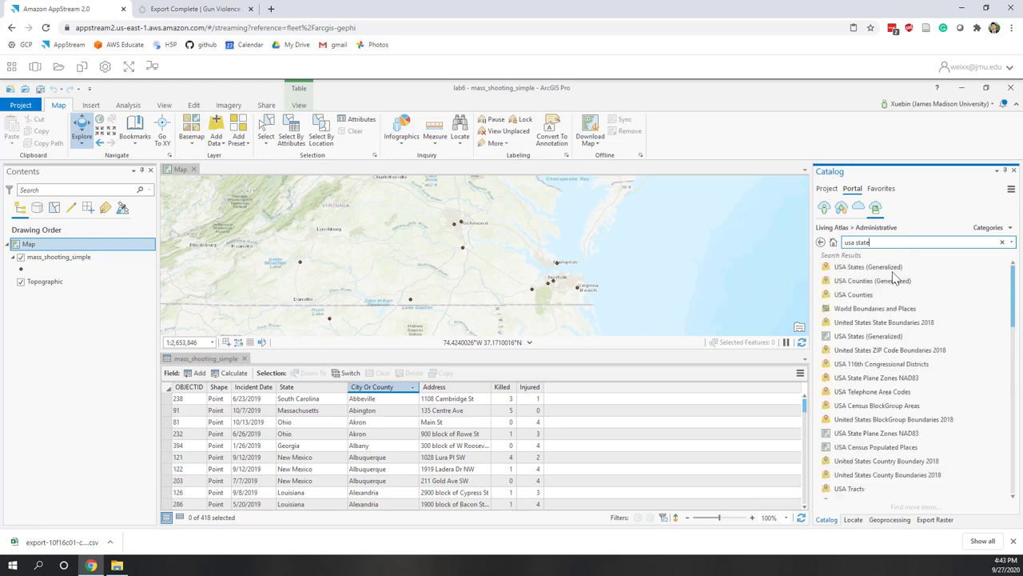
mouse_move(872, 271)
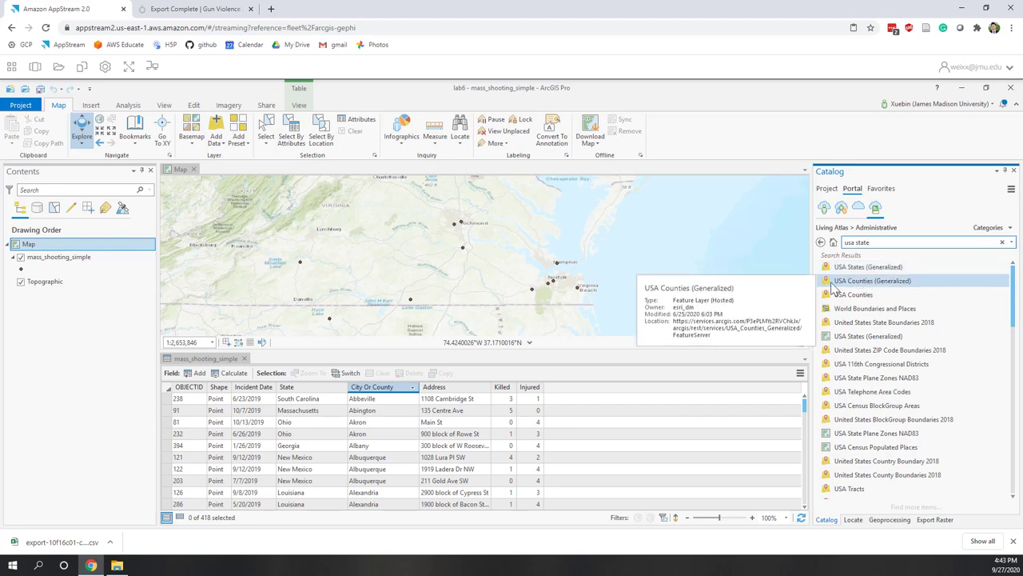
click(847, 269)
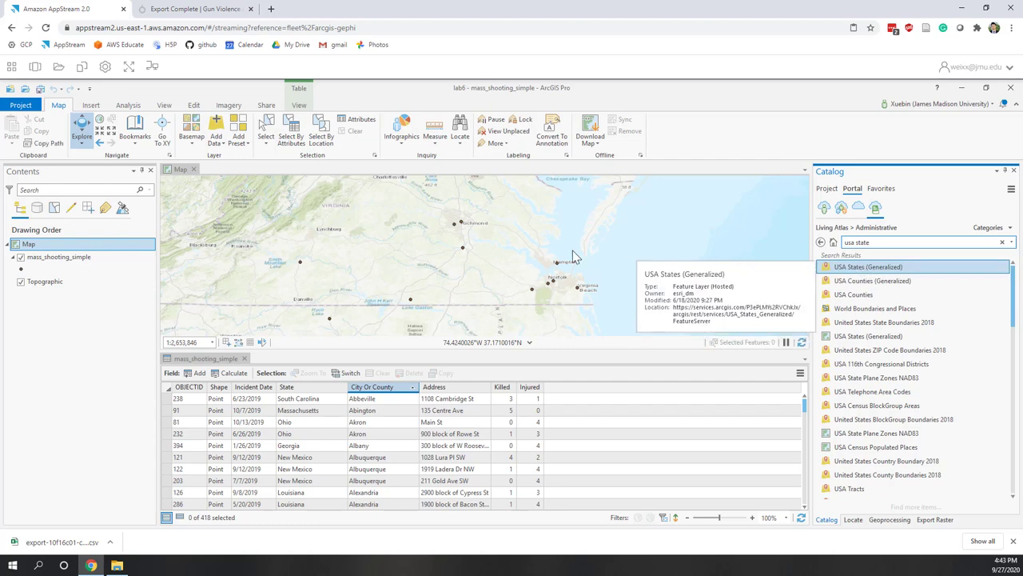
drag(569, 256, 526, 264)
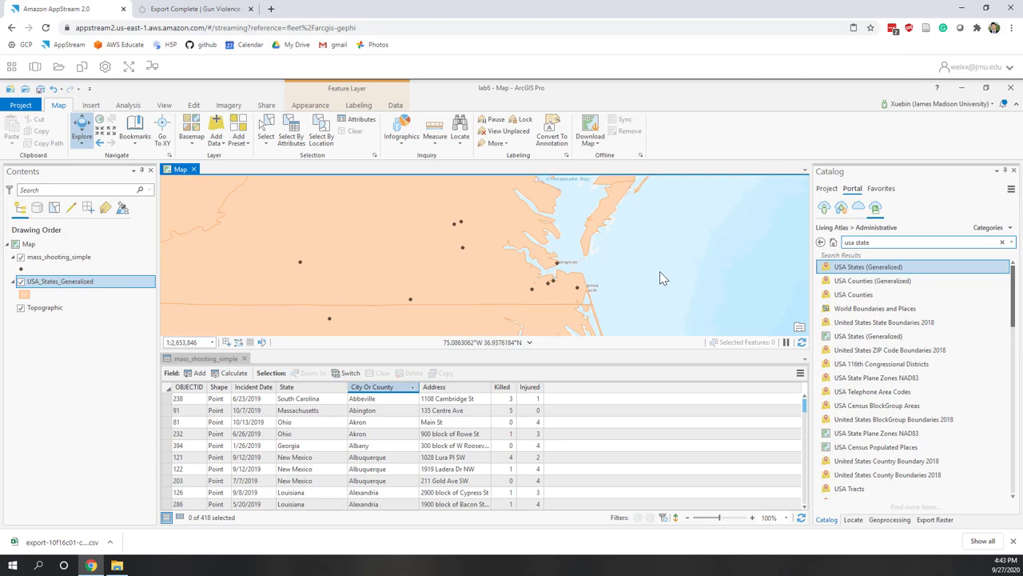
scroll(660, 271, down, 5)
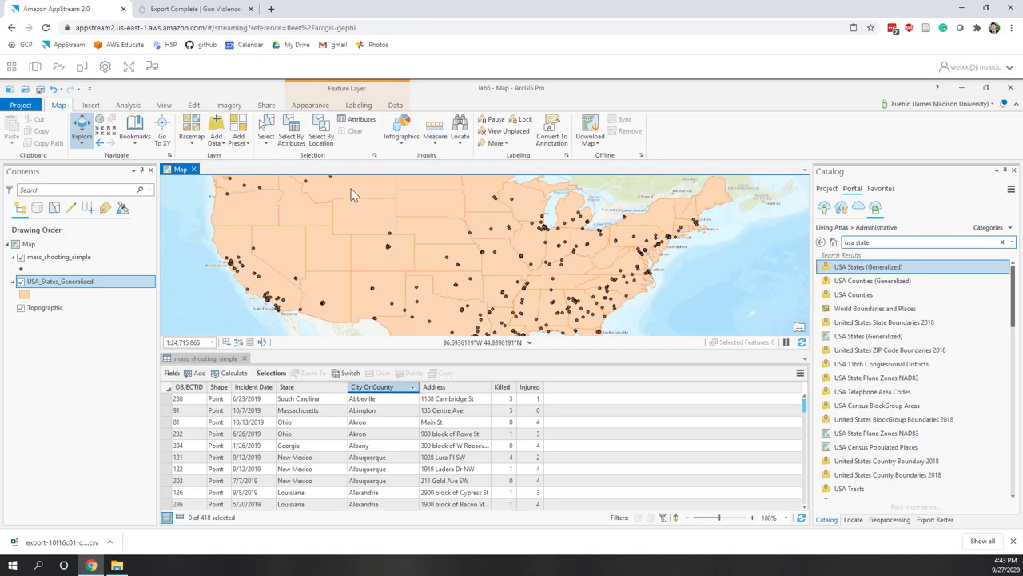
Step: Set up a Select Layer By Location with mass_shooting_simple as the input features and USA_States_Generalized as the selecting features
click(320, 137)
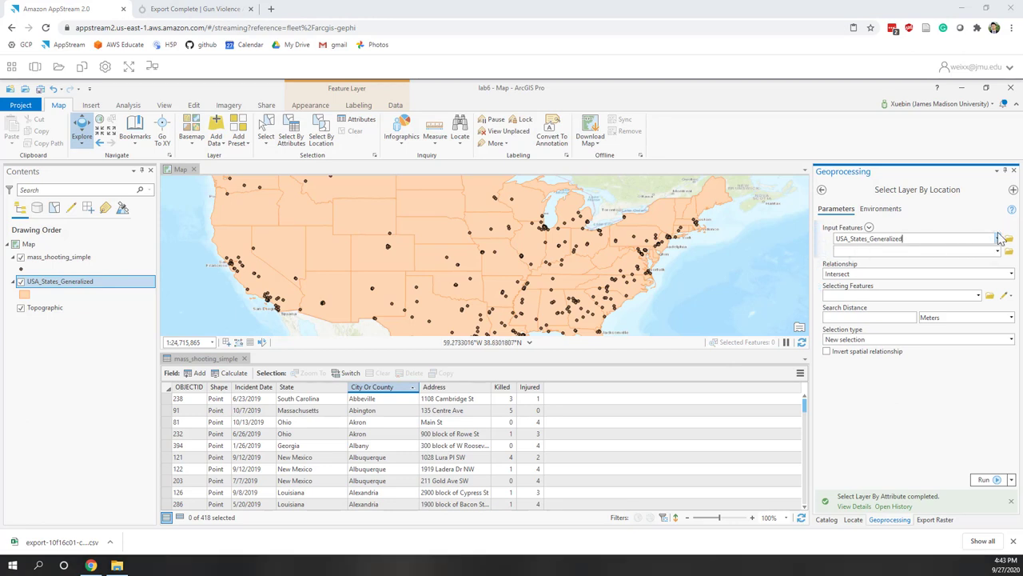
click(999, 241)
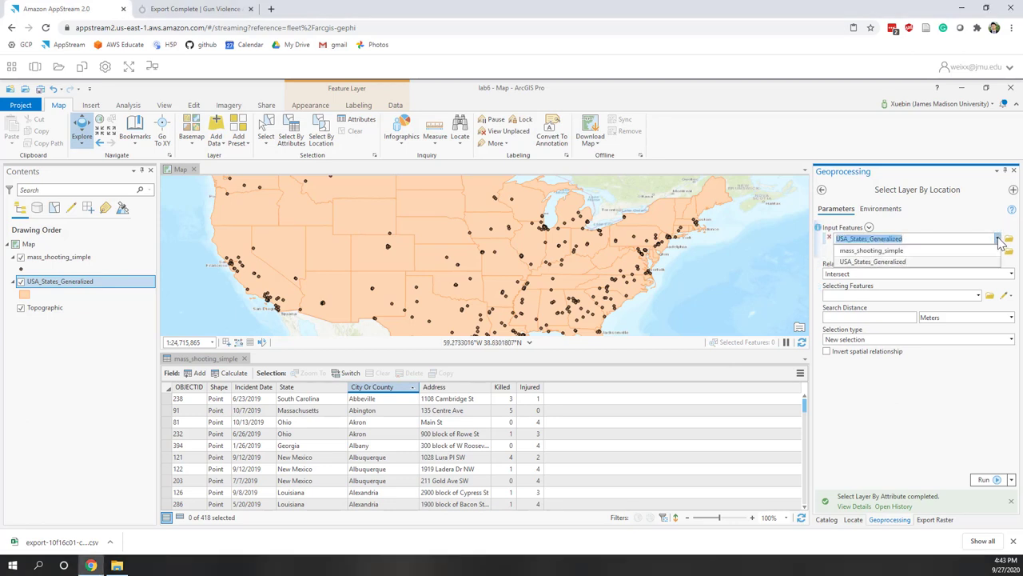
click(870, 252)
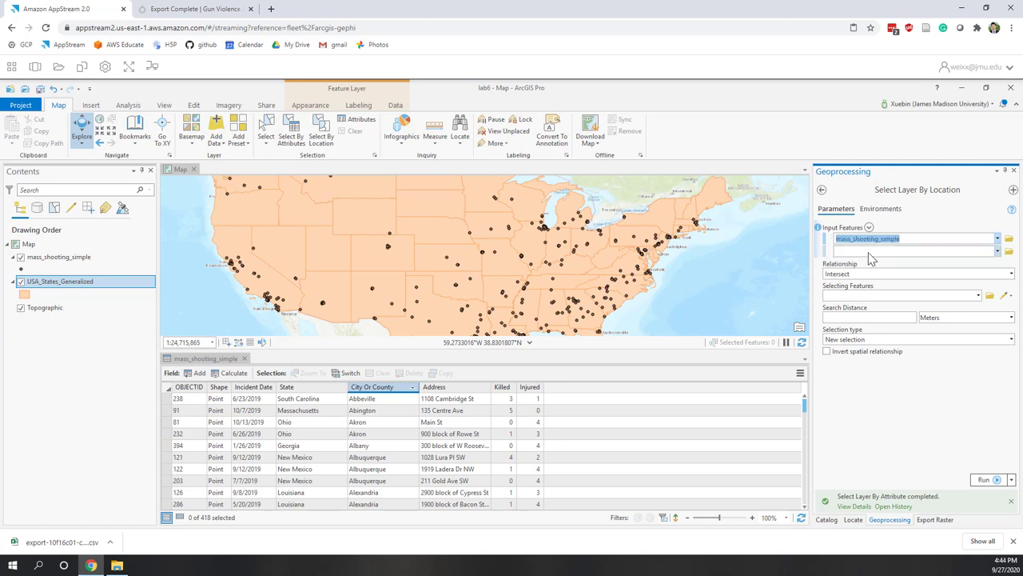
click(979, 297)
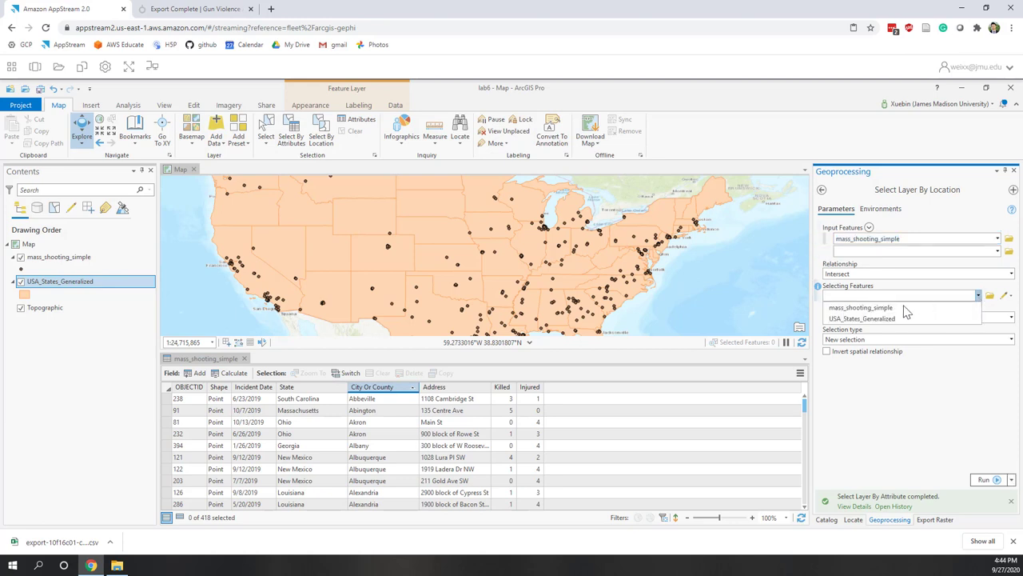
click(882, 324)
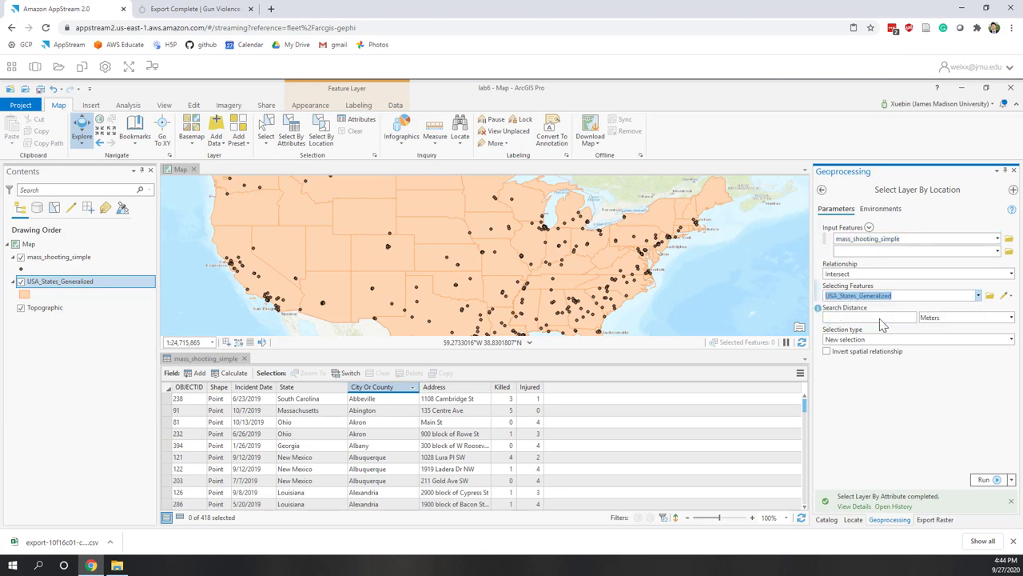
Step: Select the mass_shooting_simple points that intersect Virginia, picking that state on the map from USA_States_Generalized
click(951, 276)
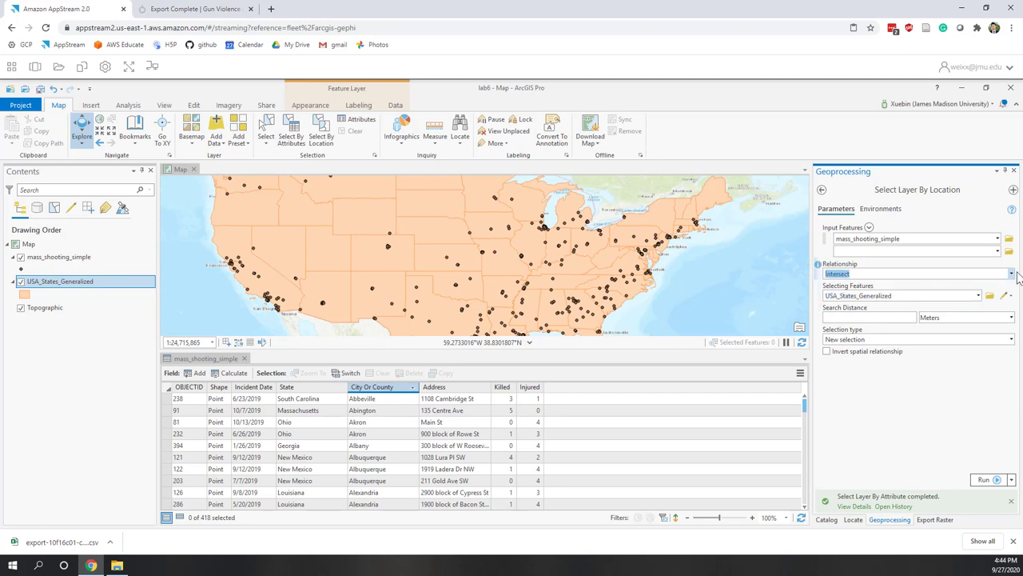
click(1011, 274)
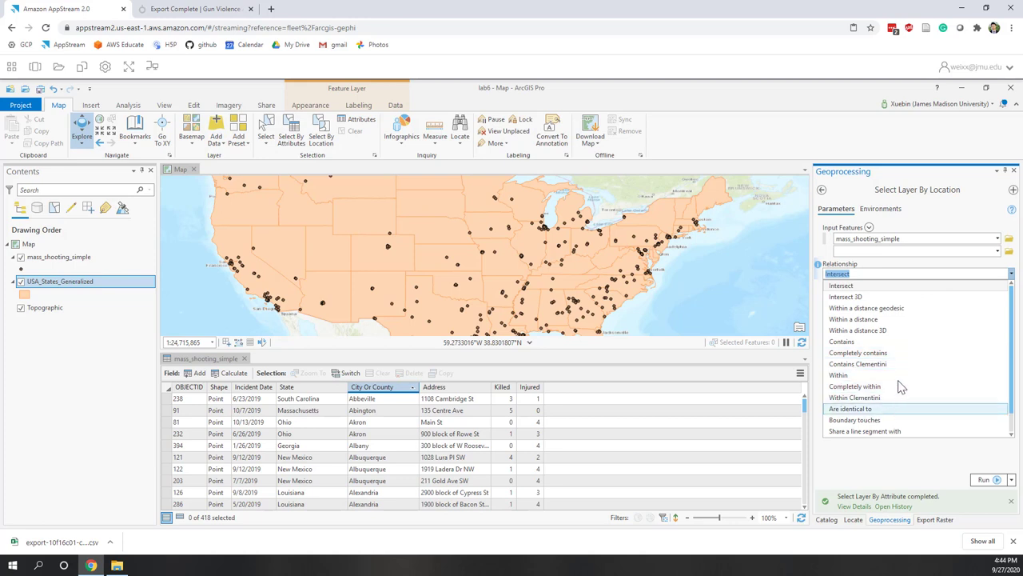
click(966, 383)
mouse_move(1013, 211)
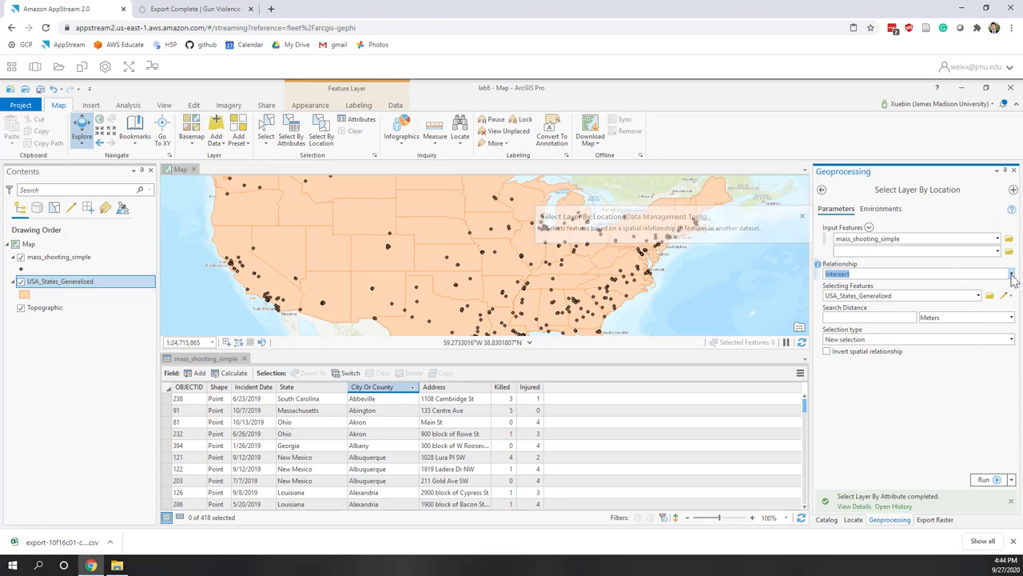
click(1003, 275)
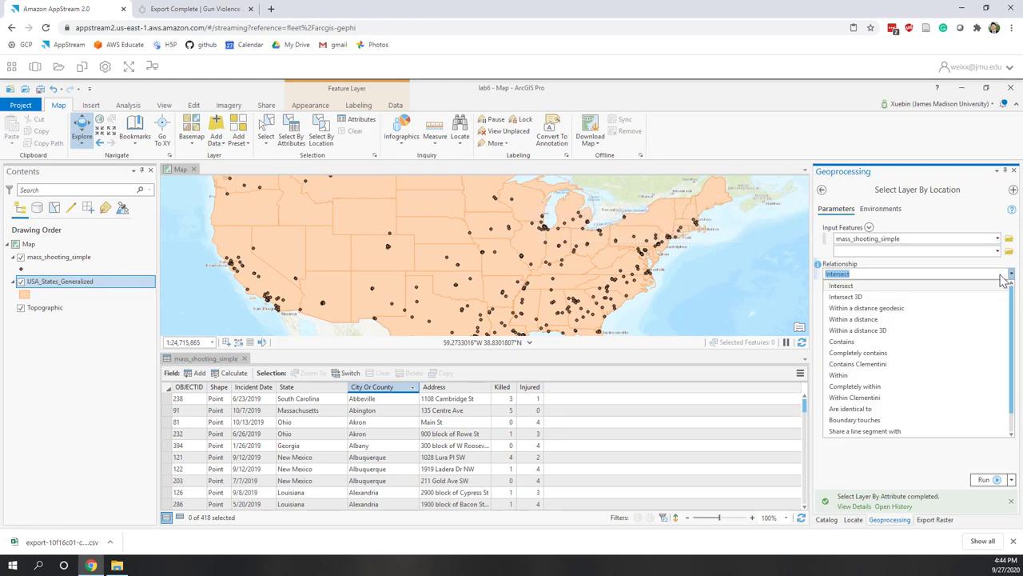
click(835, 288)
click(883, 384)
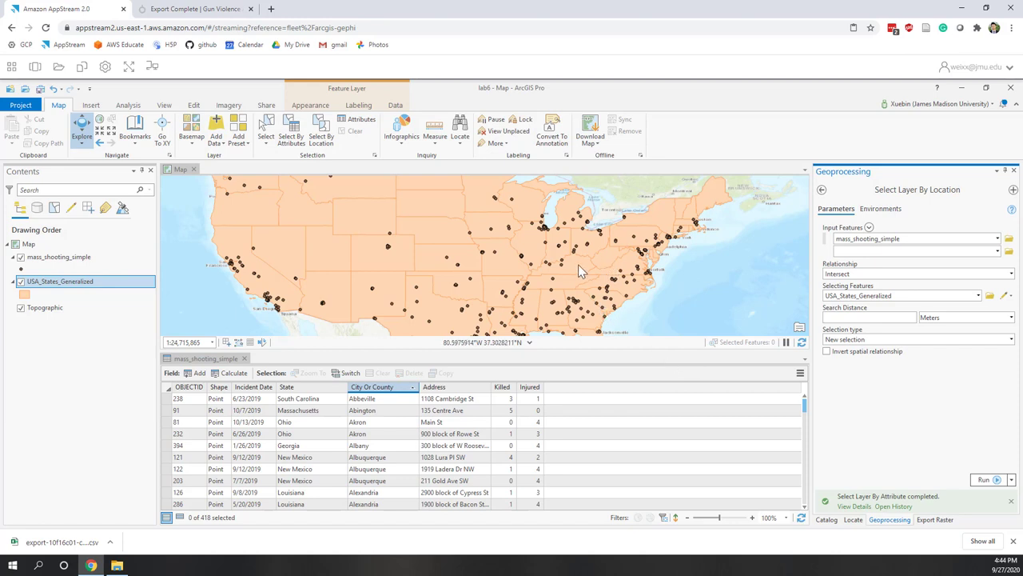
click(268, 124)
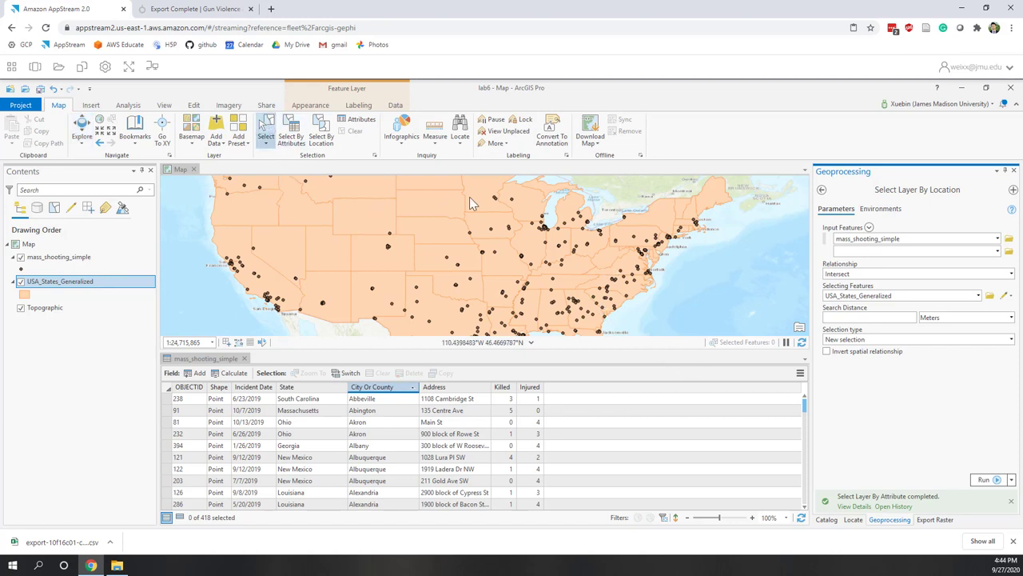
click(630, 268)
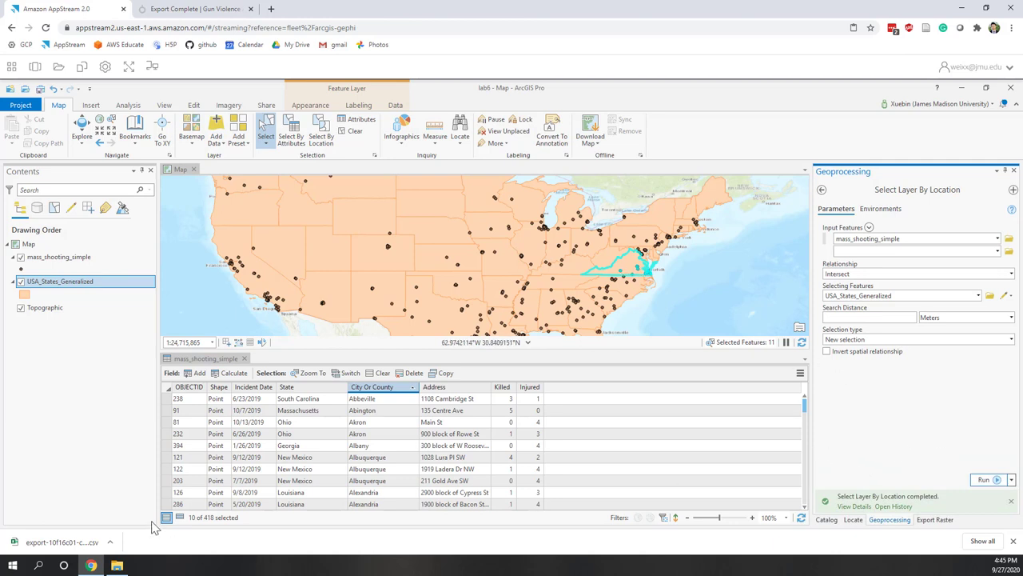
Step: Show only the selected mass_shooting_simple records in the attribute table and inspect the selected points around Virginia on the map
click(76, 260)
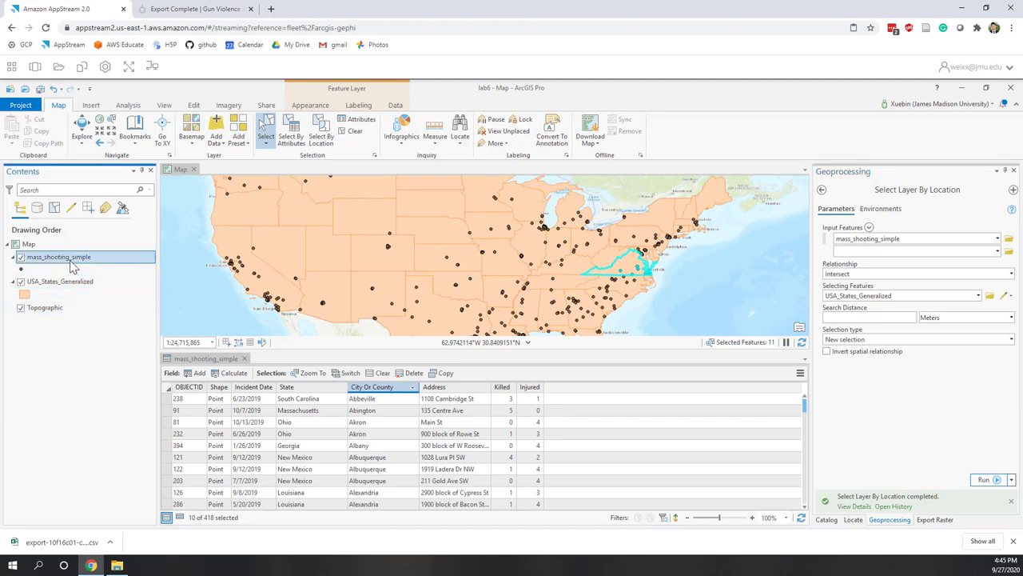
click(181, 518)
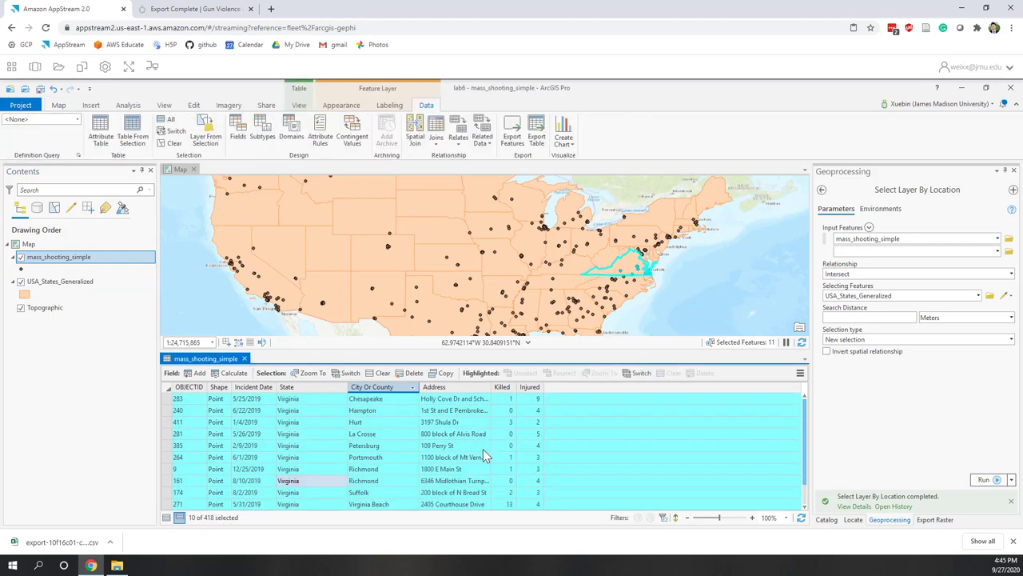
scroll(482, 455, down, 1)
scroll(473, 489, up, 1)
scroll(658, 259, up, 4)
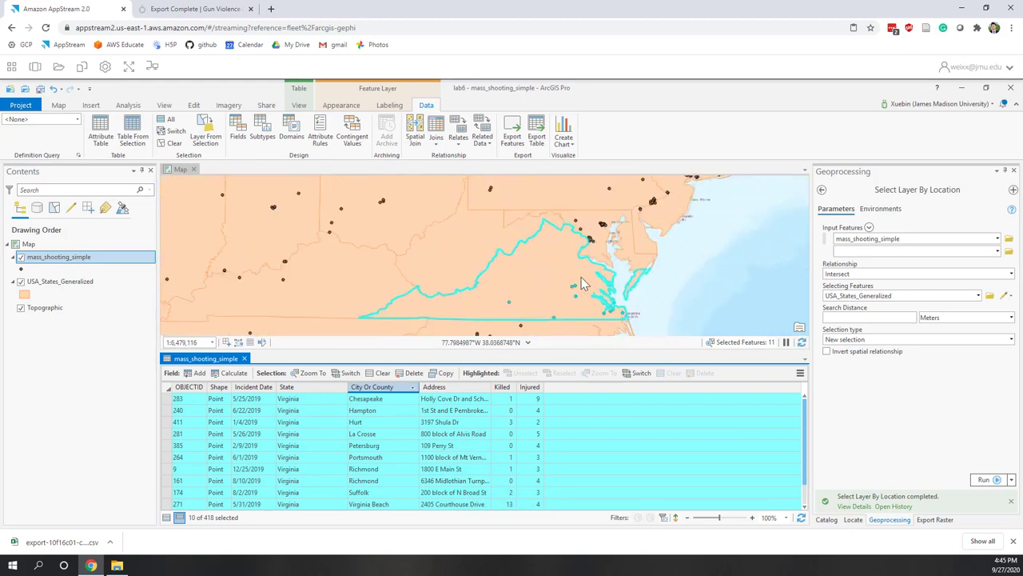
scroll(584, 281, down, 2)
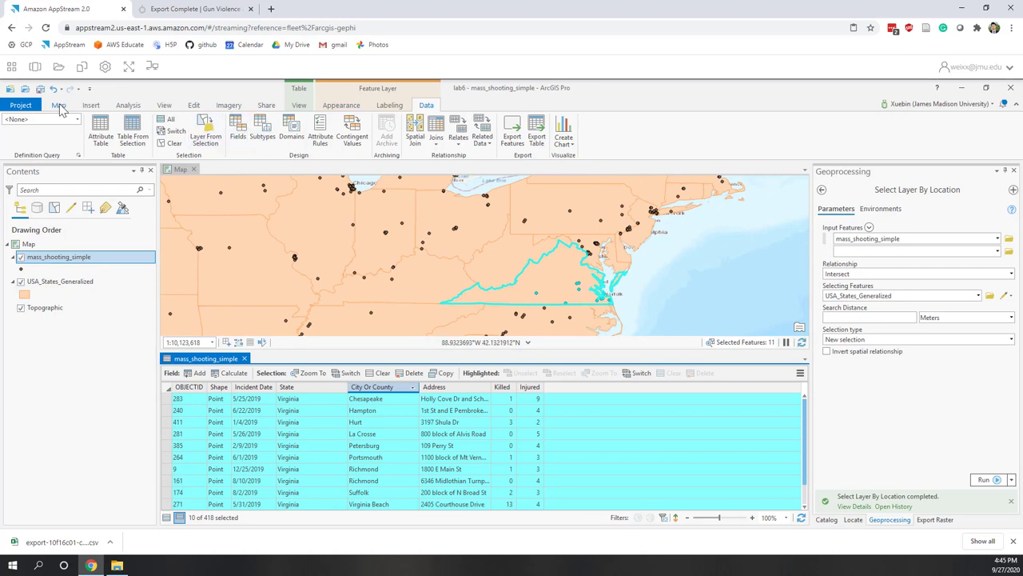
Step: Clear the current feature selection and return the map to a view of the whole country
click(61, 106)
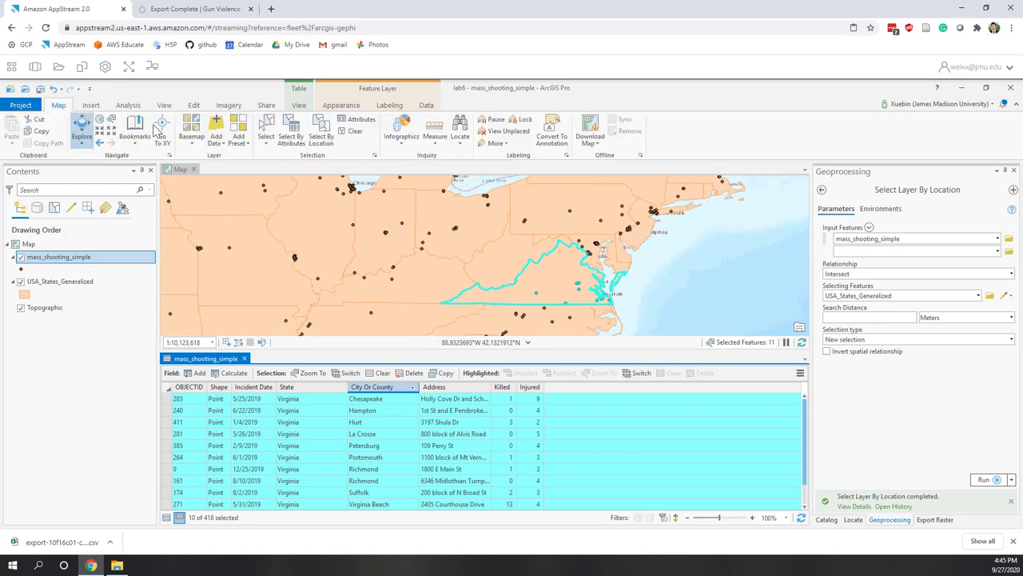
click(355, 133)
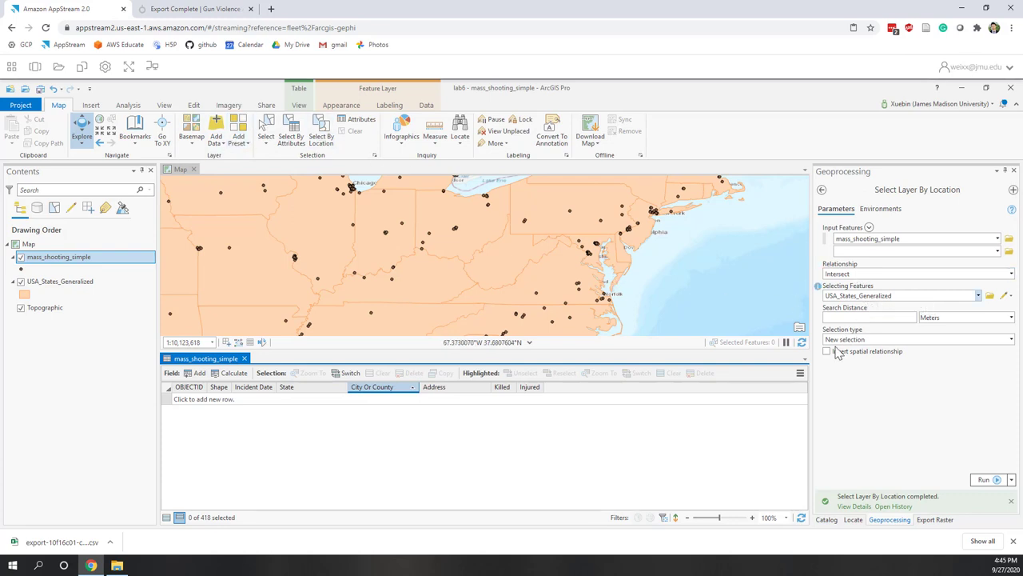
scroll(648, 286, down, 3)
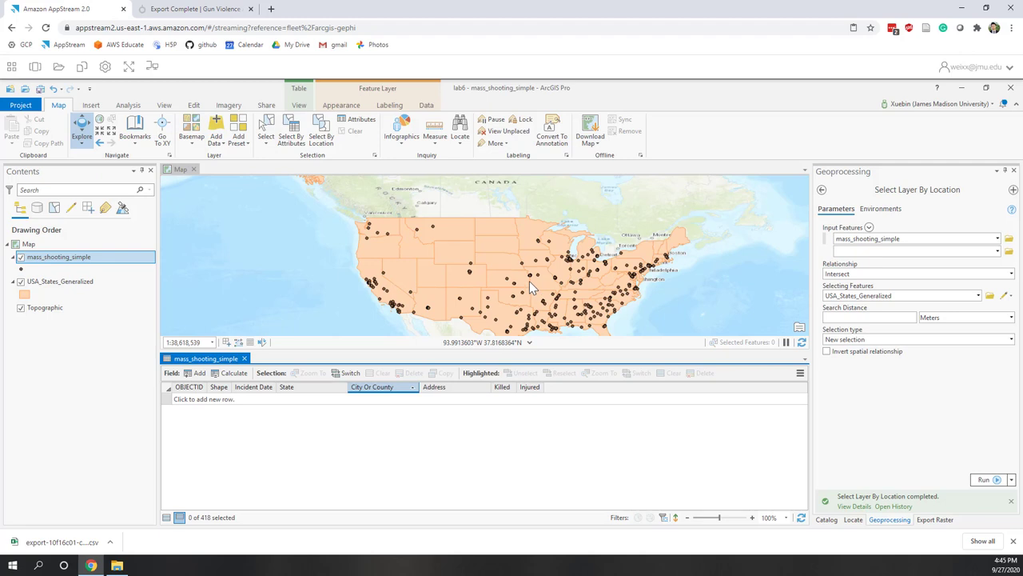
scroll(529, 280, down, 2)
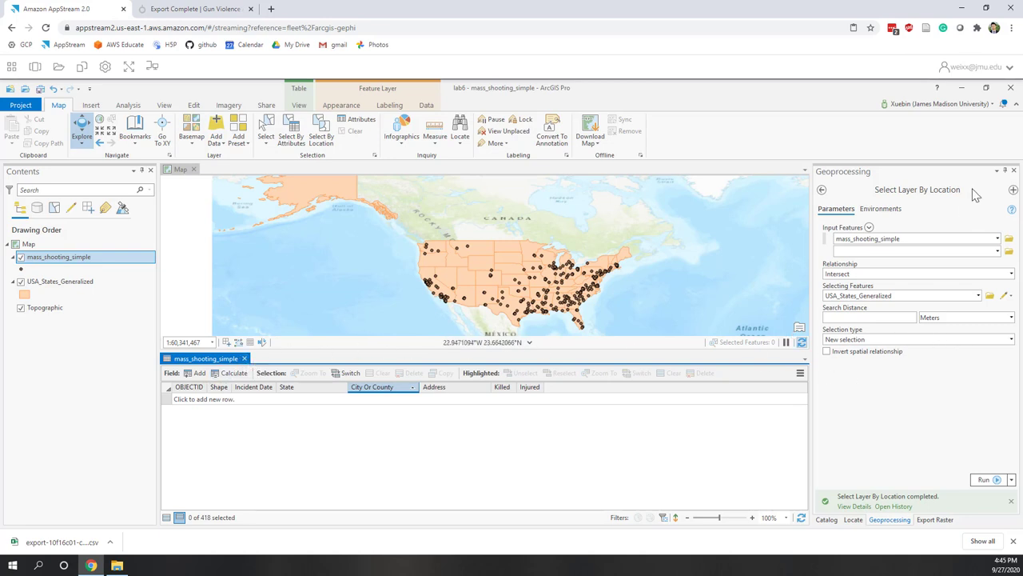
Step: Close the Select Layer By Location tool and remove the USA_States_Generalized layer from the map
click(1014, 170)
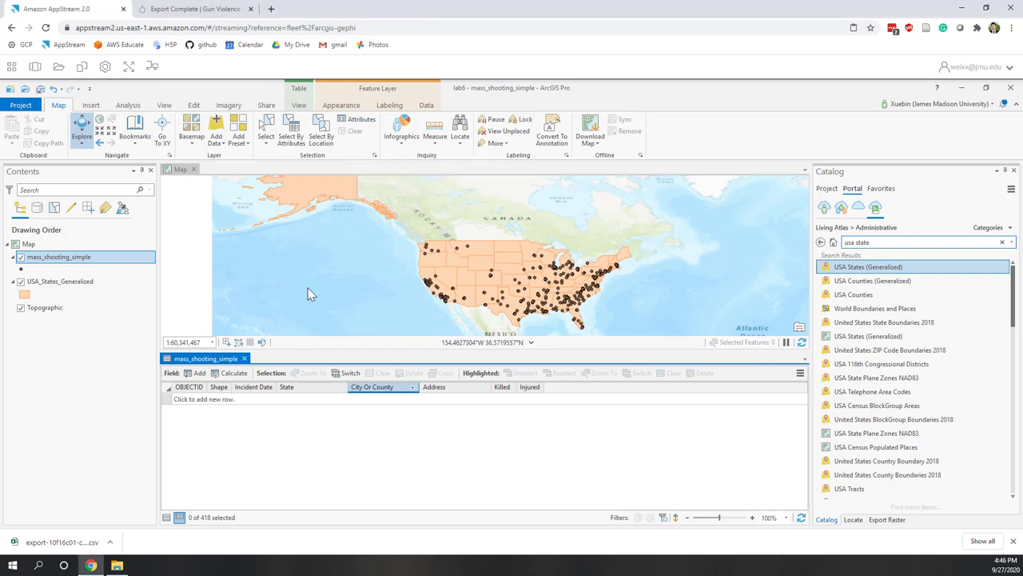
right_click(78, 286)
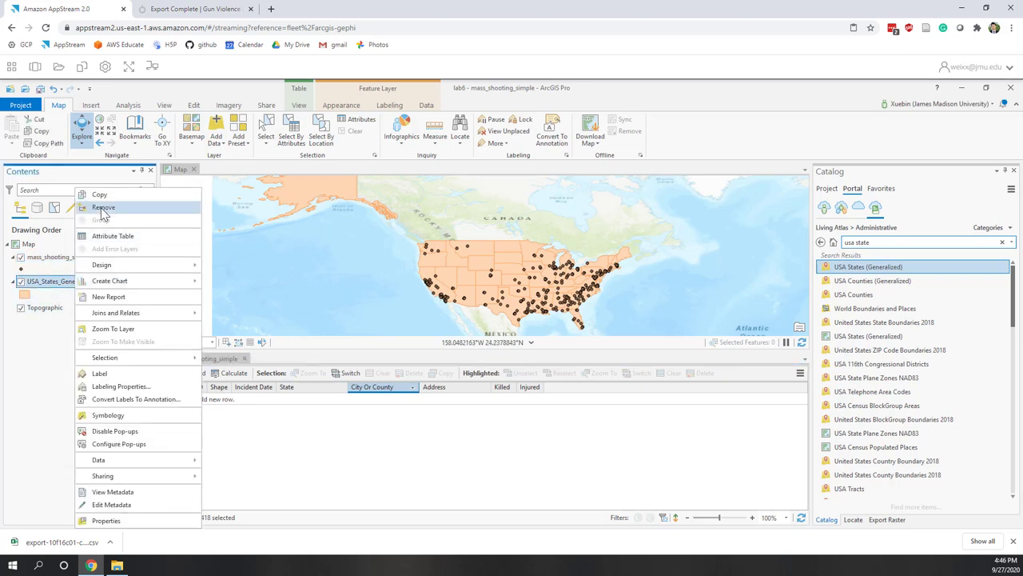
click(102, 208)
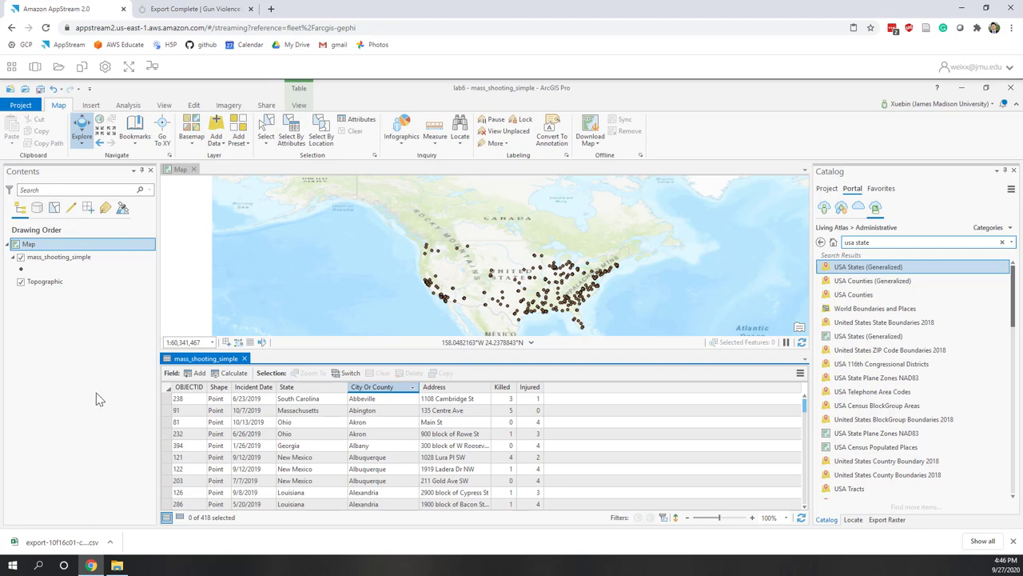
Step: Examine the state, city, address and killed values of the records in the mass_shooting_simple attribute table
click(360, 492)
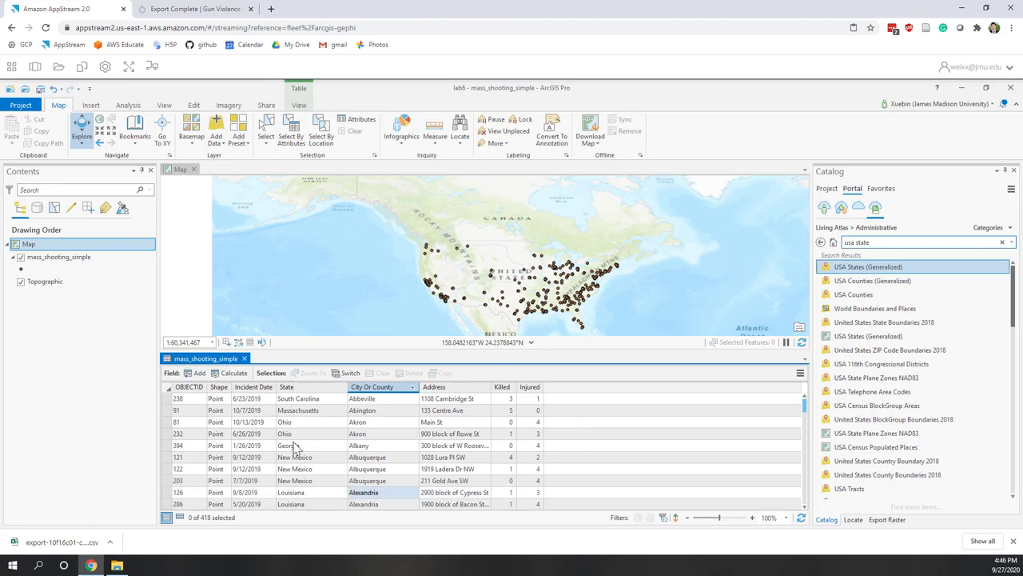
click(320, 504)
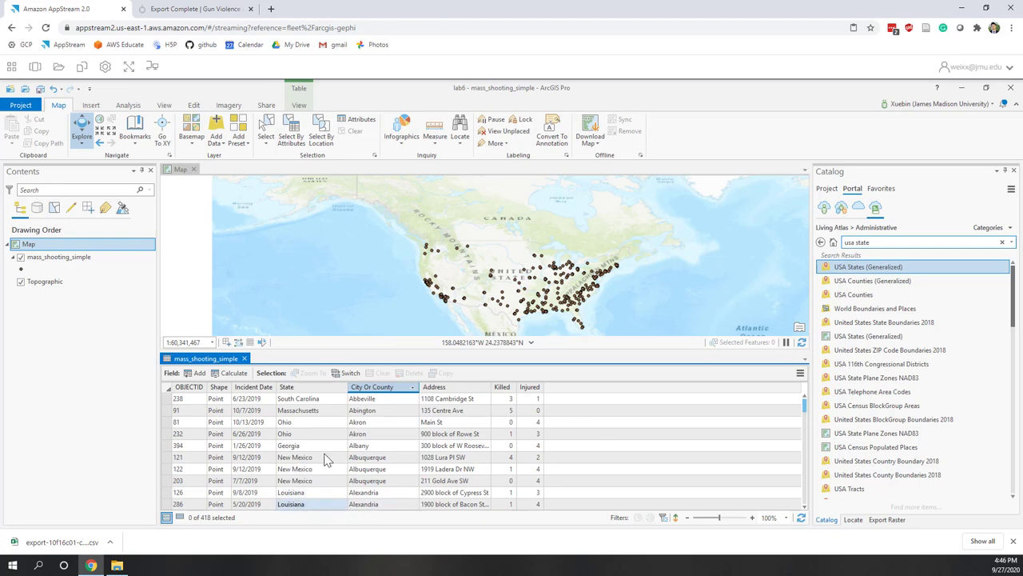
click(319, 445)
click(463, 398)
click(408, 399)
click(320, 398)
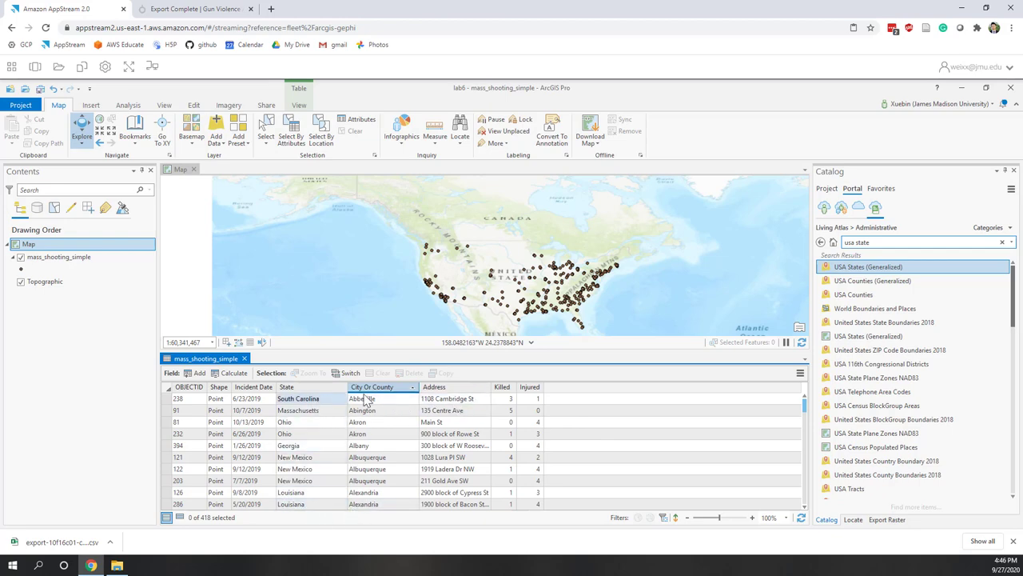
click(511, 398)
click(510, 421)
click(508, 480)
click(511, 410)
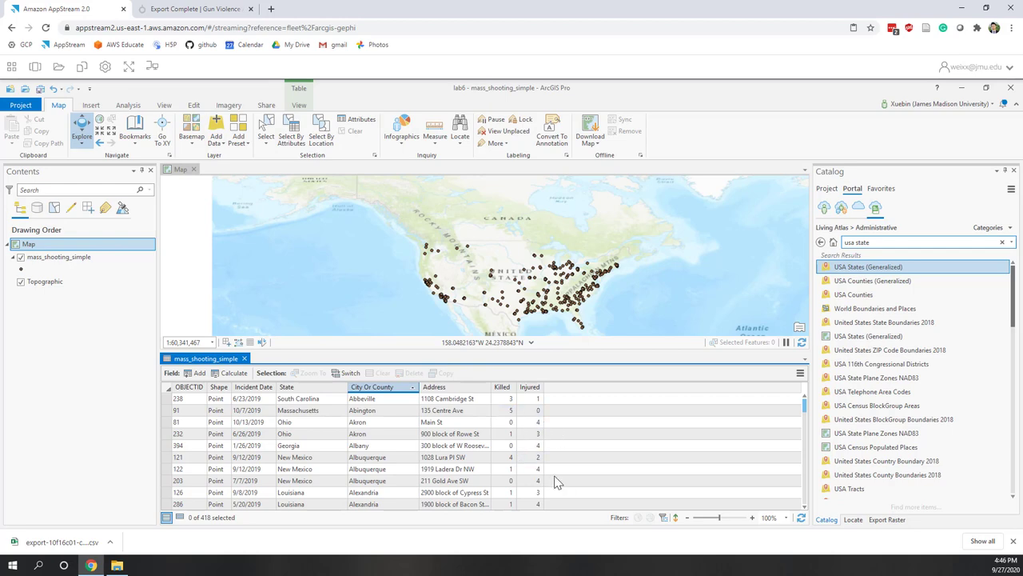
click(479, 399)
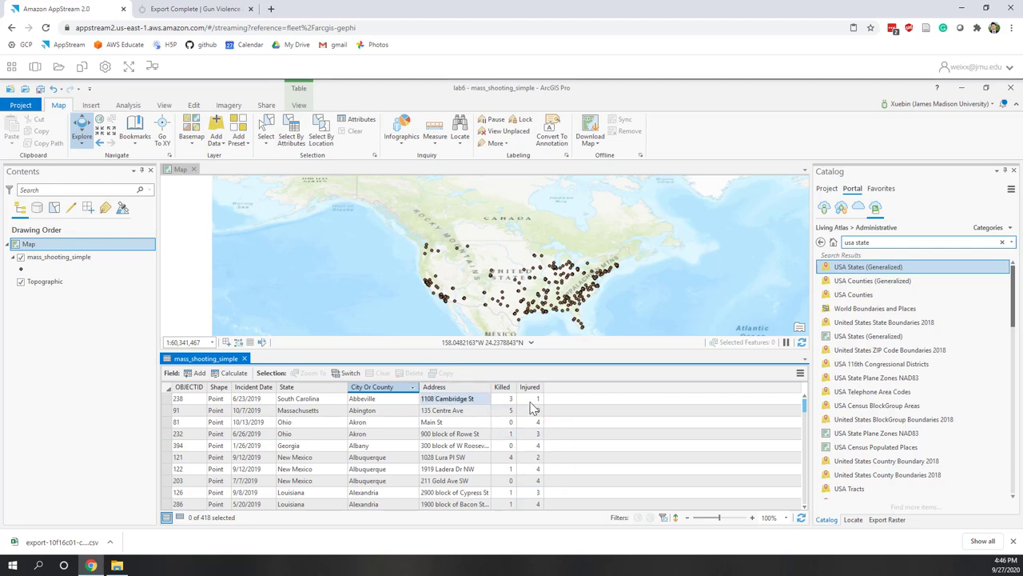
click(503, 399)
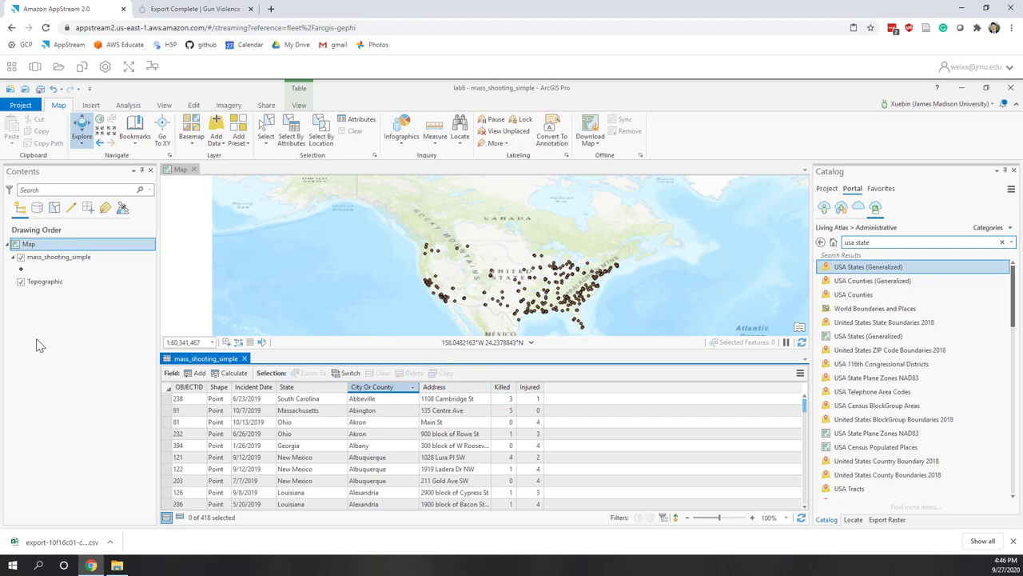
Step: Create a bar chart from the mass_shooting_simple layer with State as the category
click(83, 259)
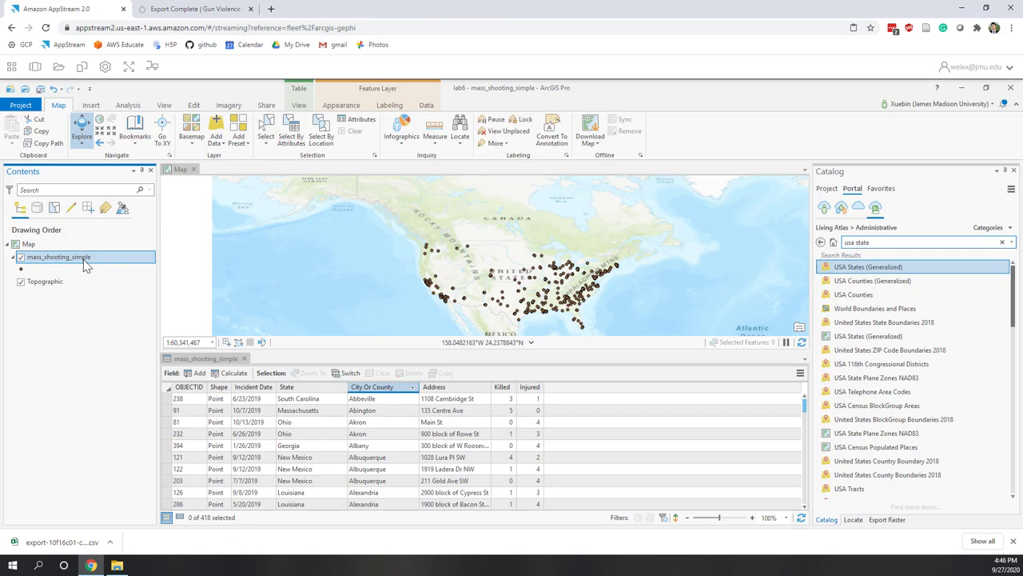
right_click(87, 266)
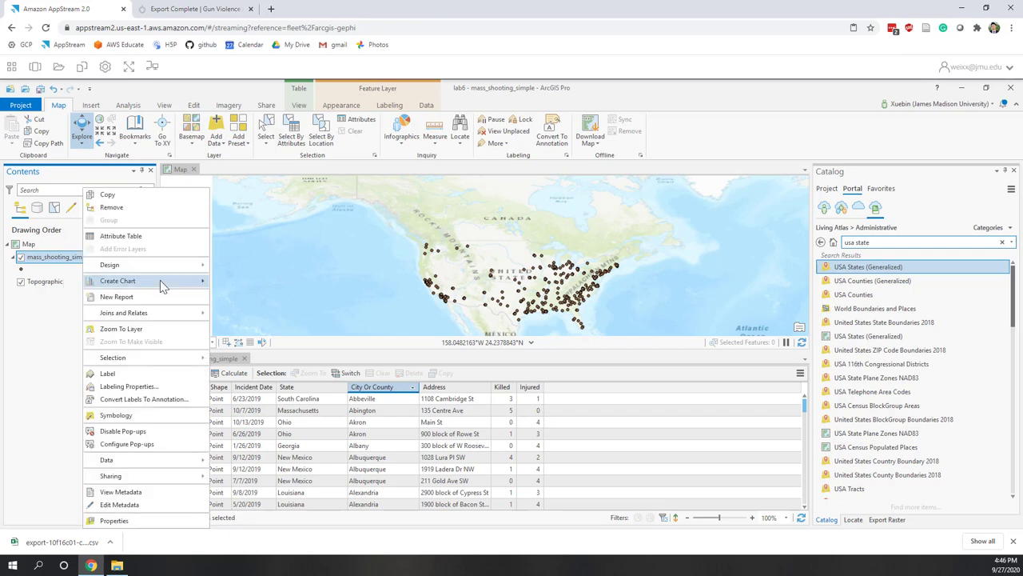
mouse_move(161, 286)
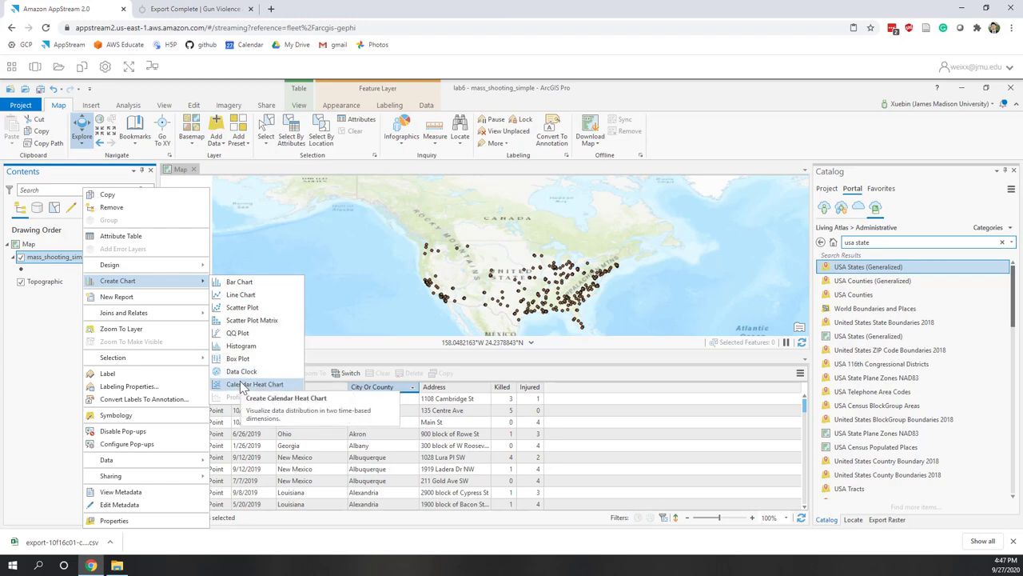
click(248, 282)
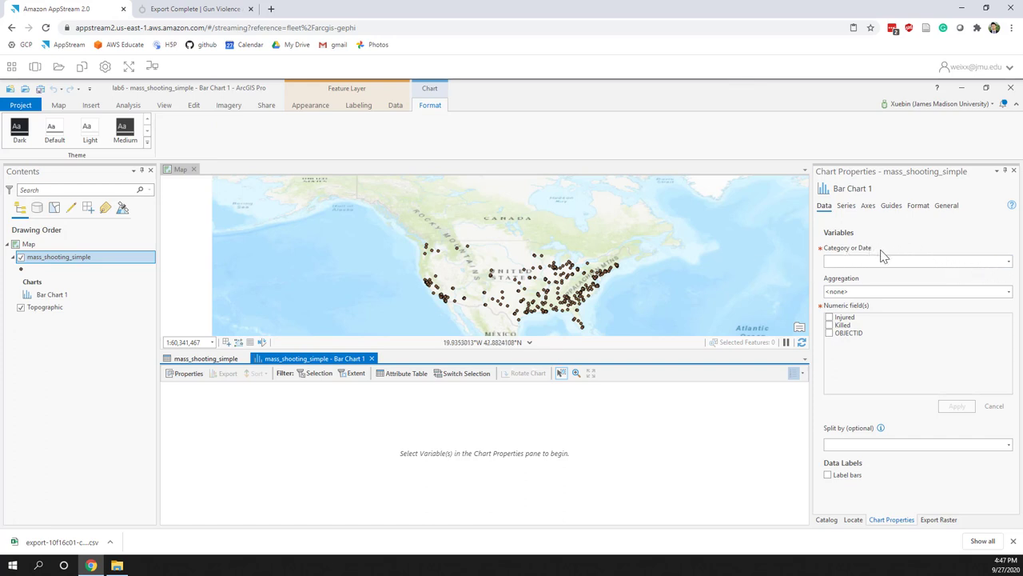
click(1009, 262)
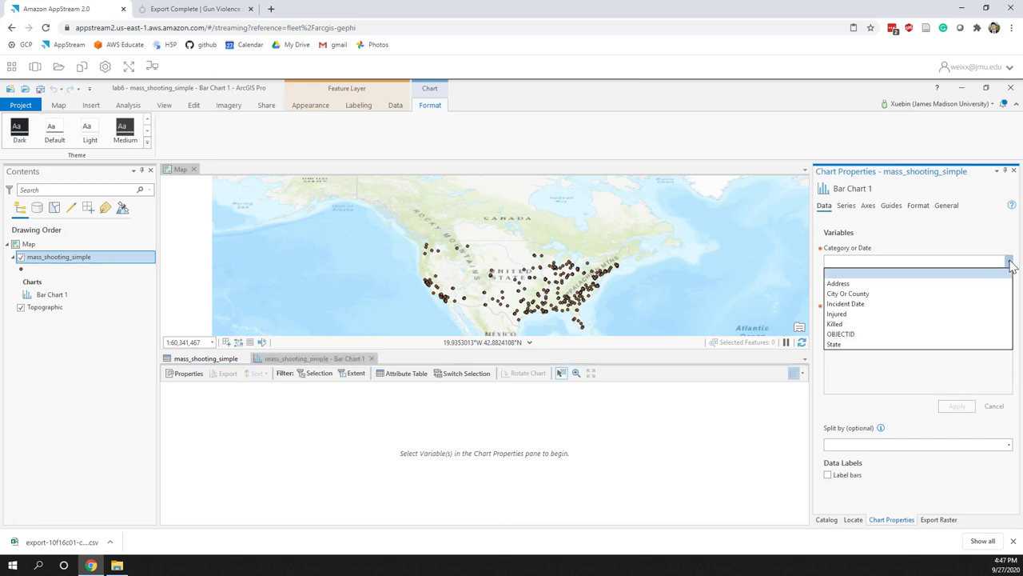
click(834, 345)
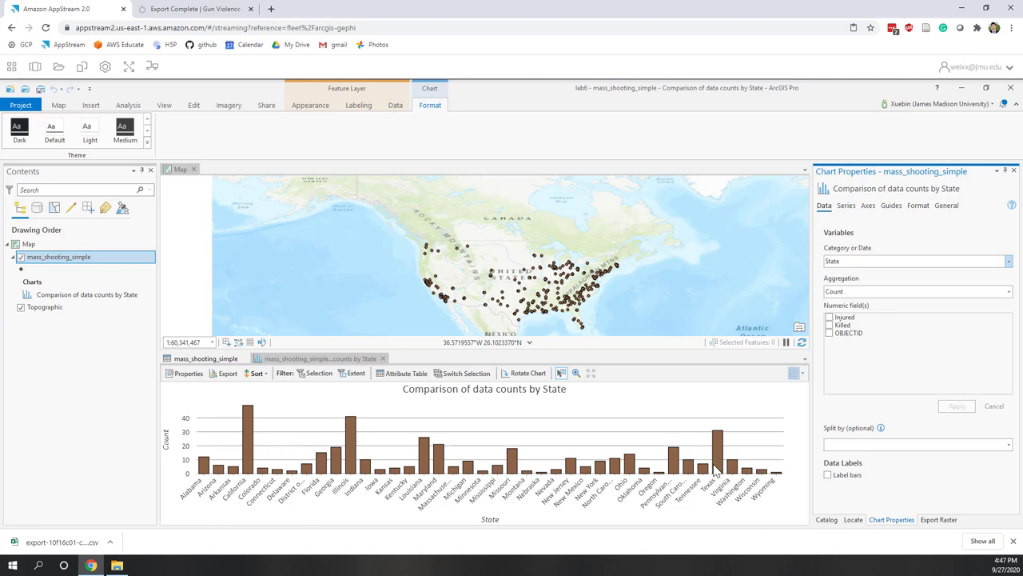
mouse_move(720, 457)
Step: Chart the sum of the Injured and Killed fields for each state and apply the settings
click(830, 325)
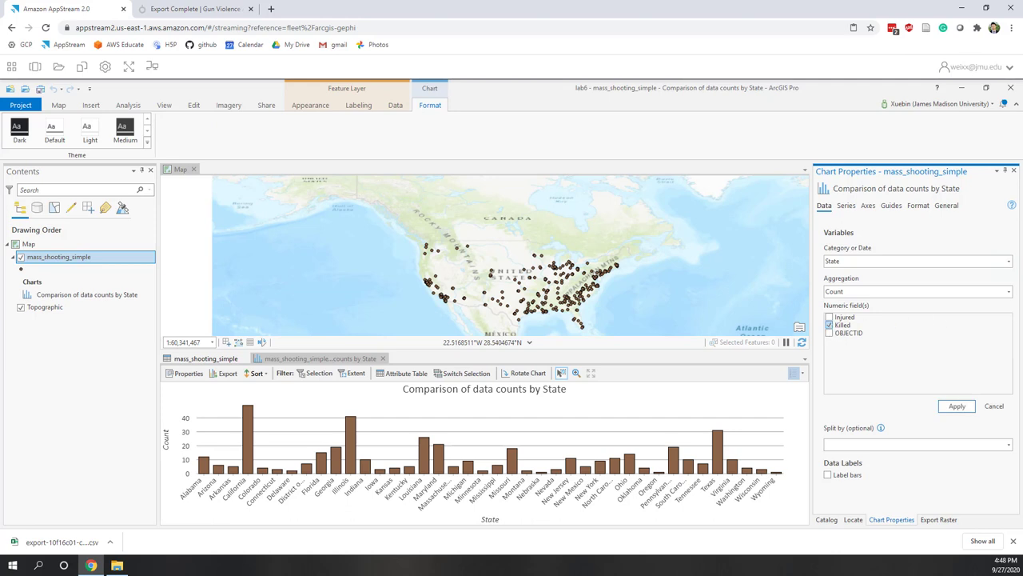
click(829, 318)
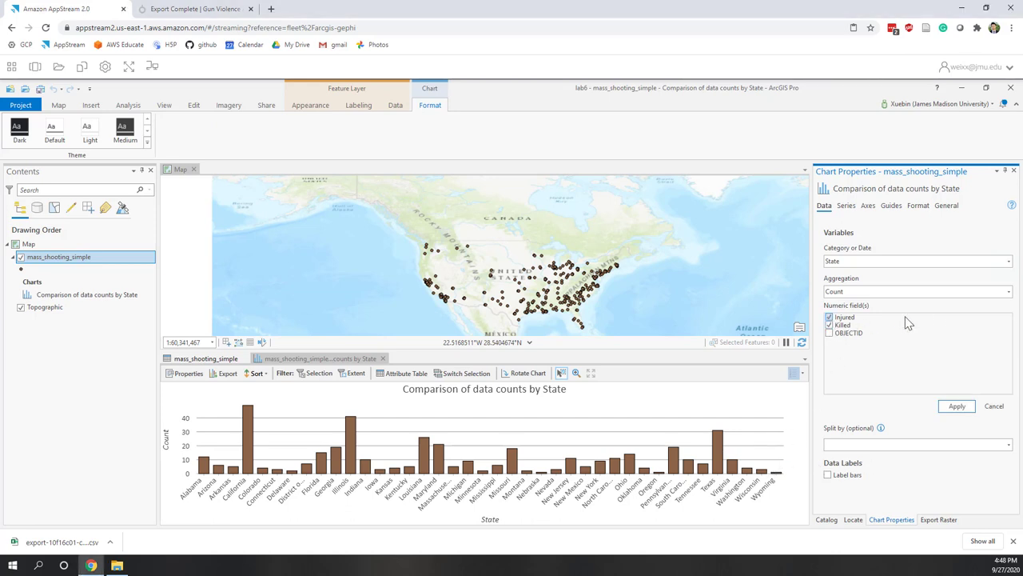
click(1010, 293)
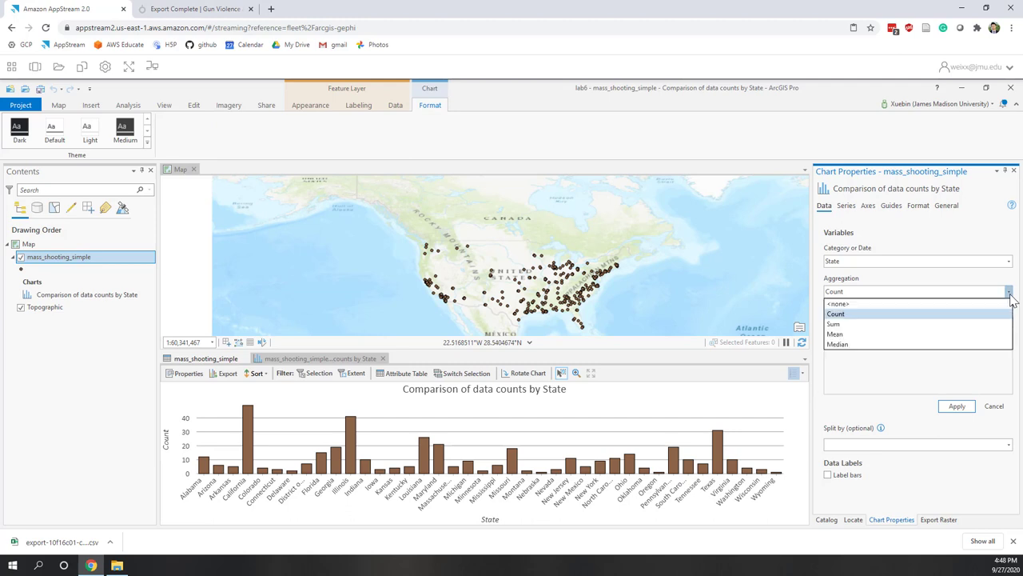
click(834, 324)
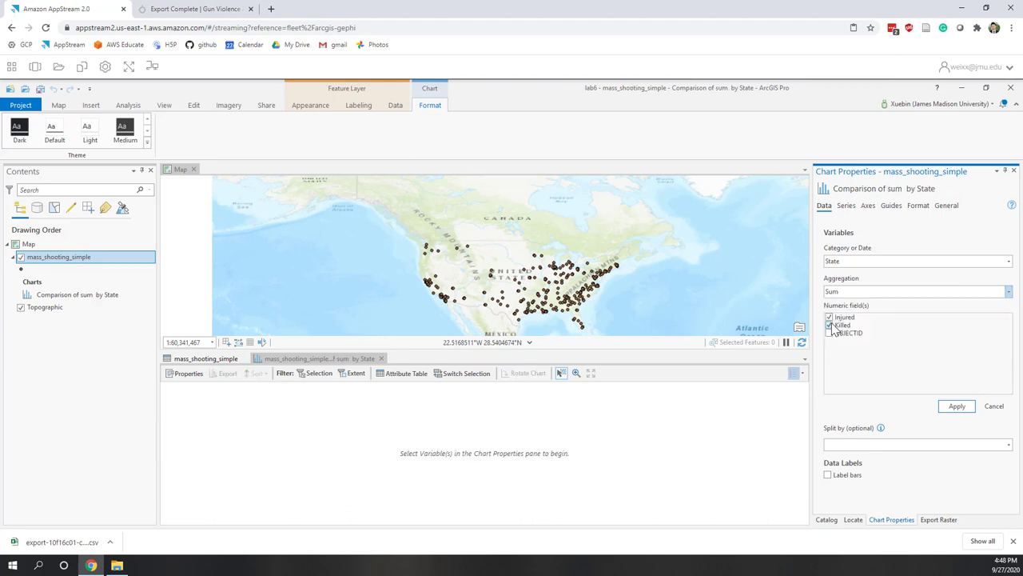
click(964, 408)
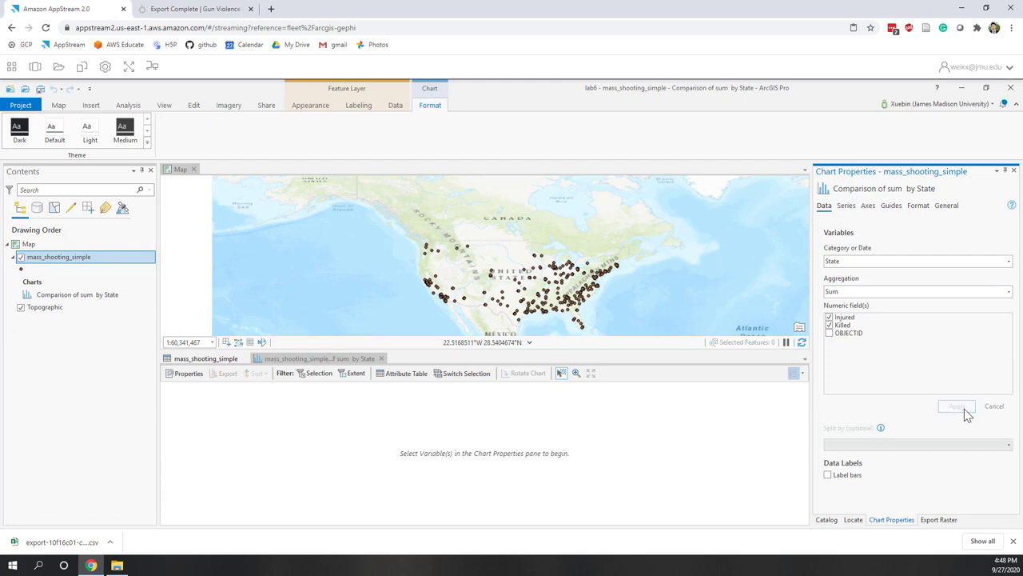
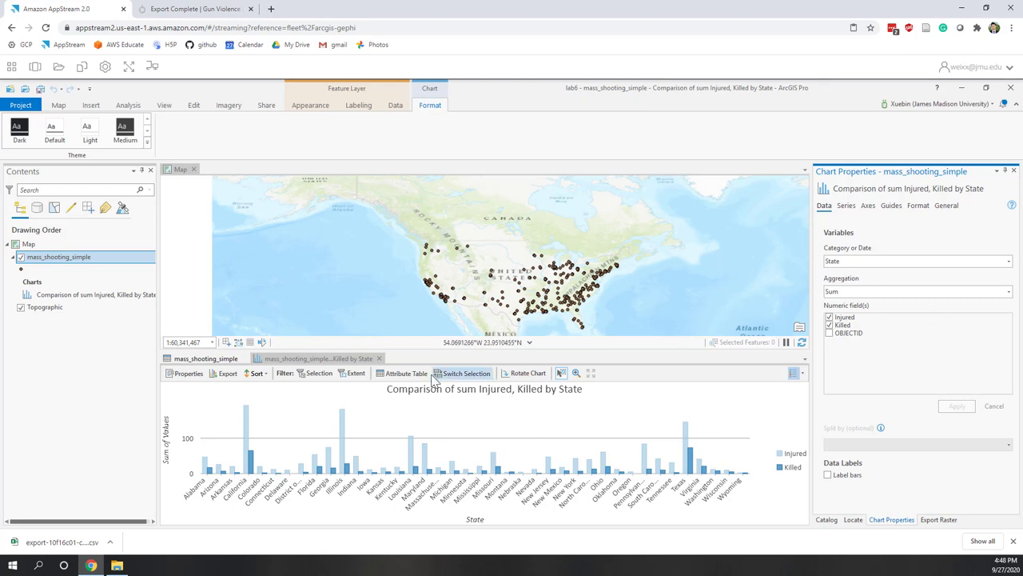
Step: Filter the bar chart by map extent and show the on-map Navigator with its full controls expanded
click(356, 374)
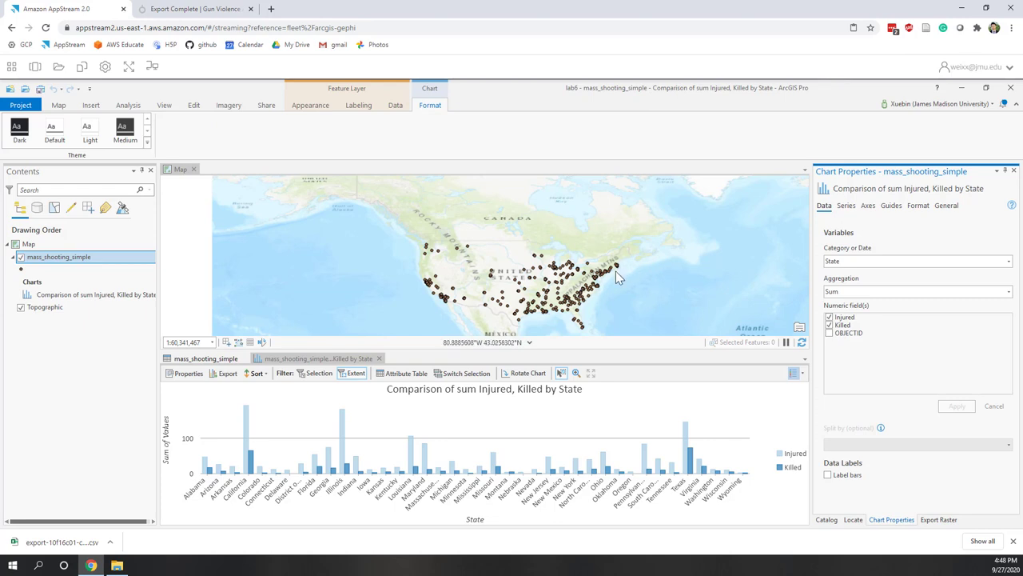
click(60, 106)
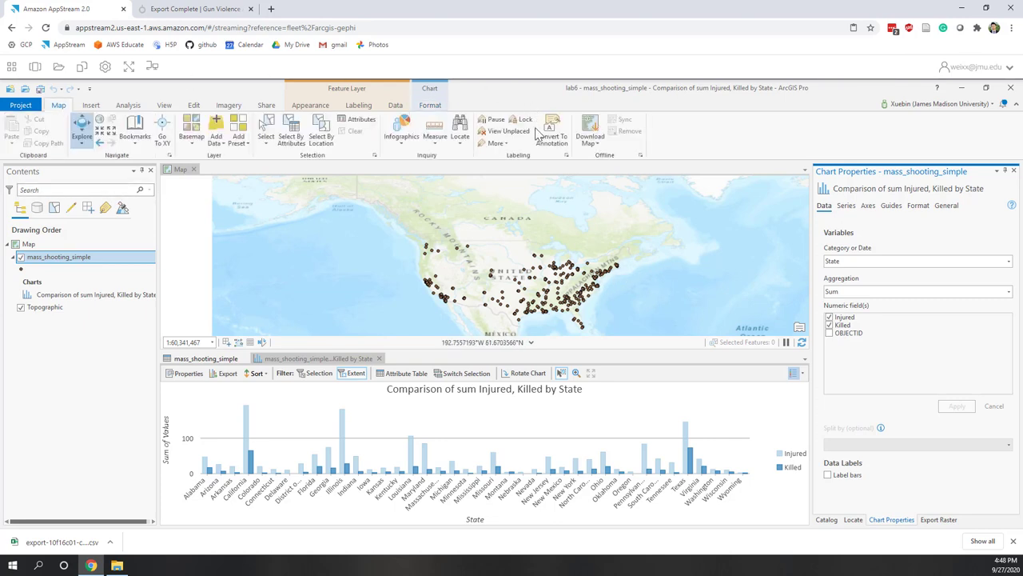
click(86, 144)
click(166, 105)
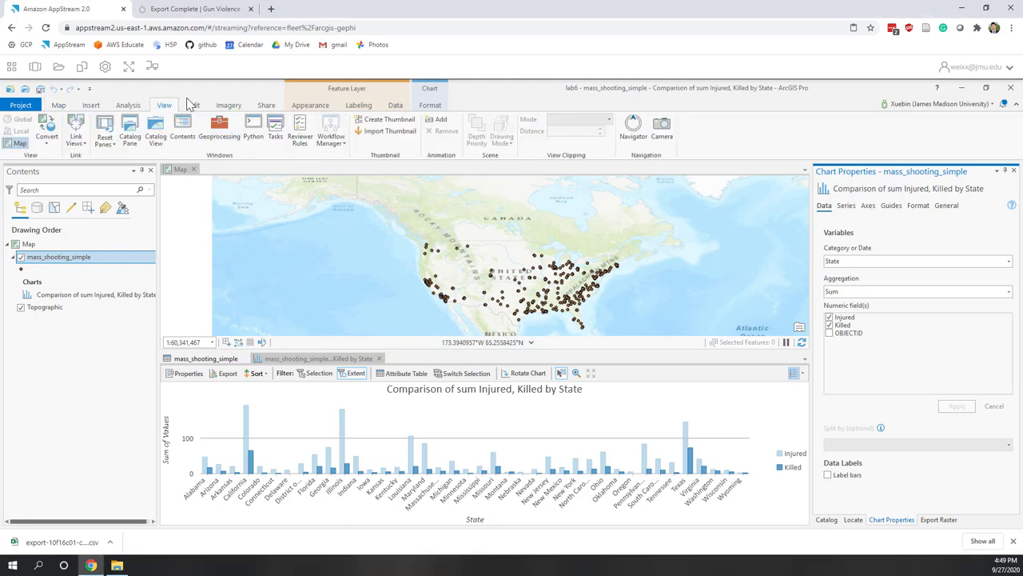
click(633, 130)
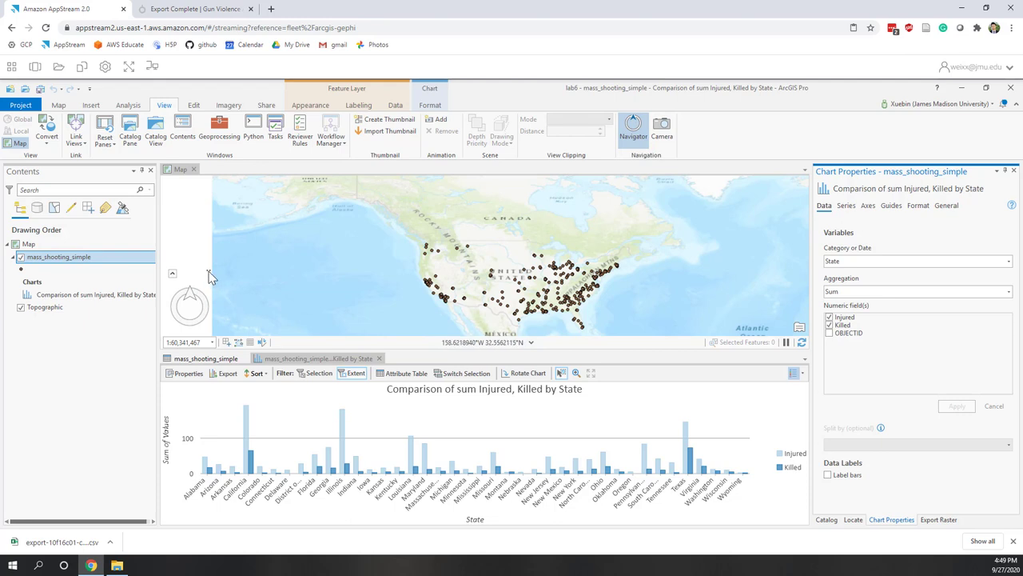
click(207, 271)
click(172, 274)
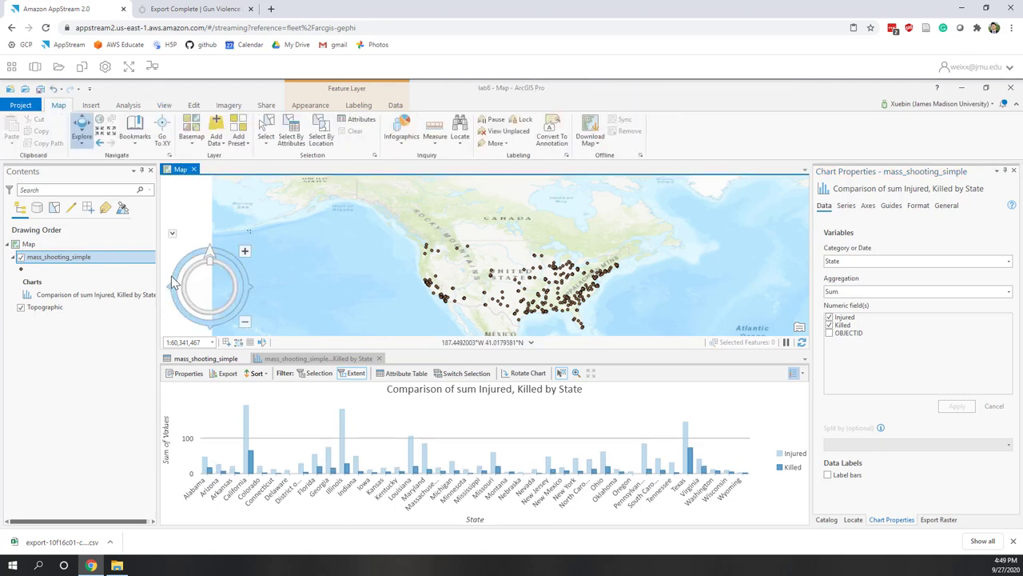
Step: Examine how the state totals in the chart change as the map extent narrows to different regions of the country
click(246, 253)
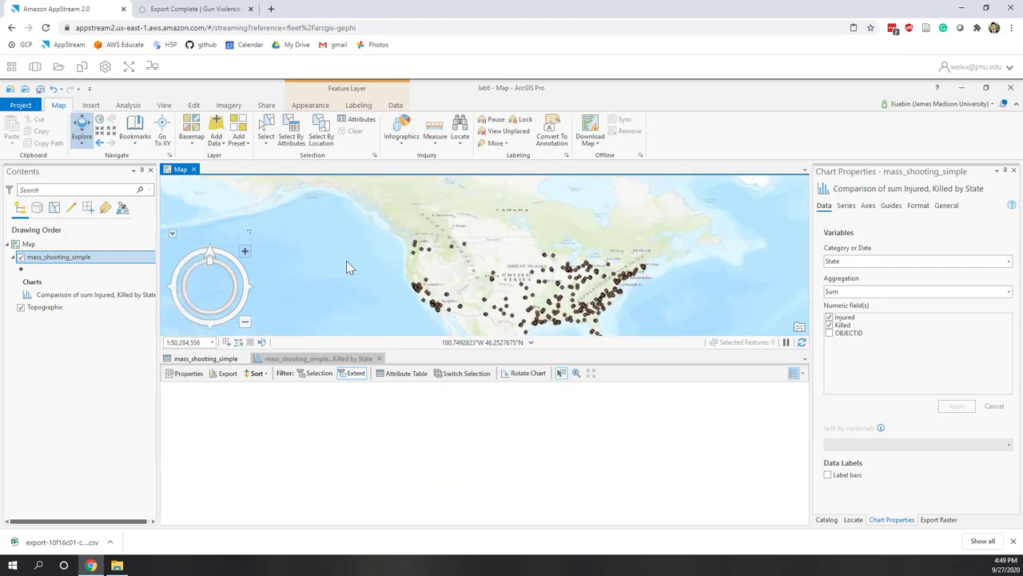
click(246, 252)
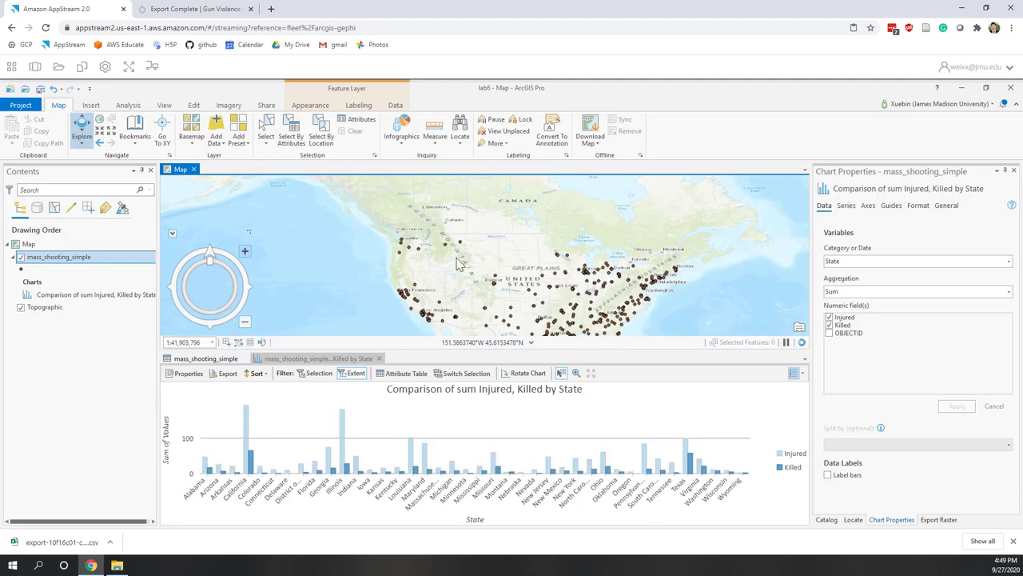
scroll(558, 271, up, 1)
scroll(497, 301, up, 5)
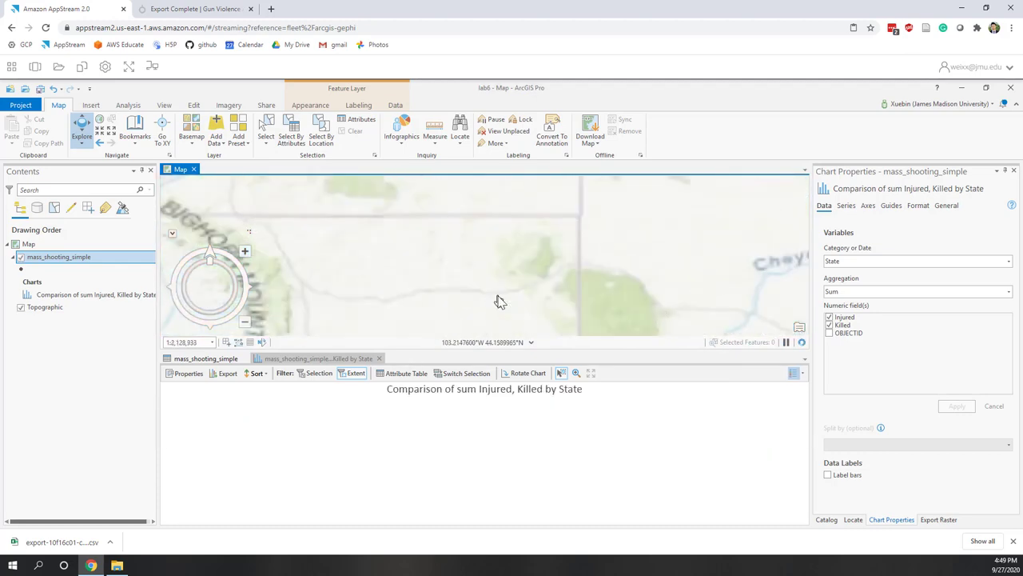
scroll(503, 298, down, 2)
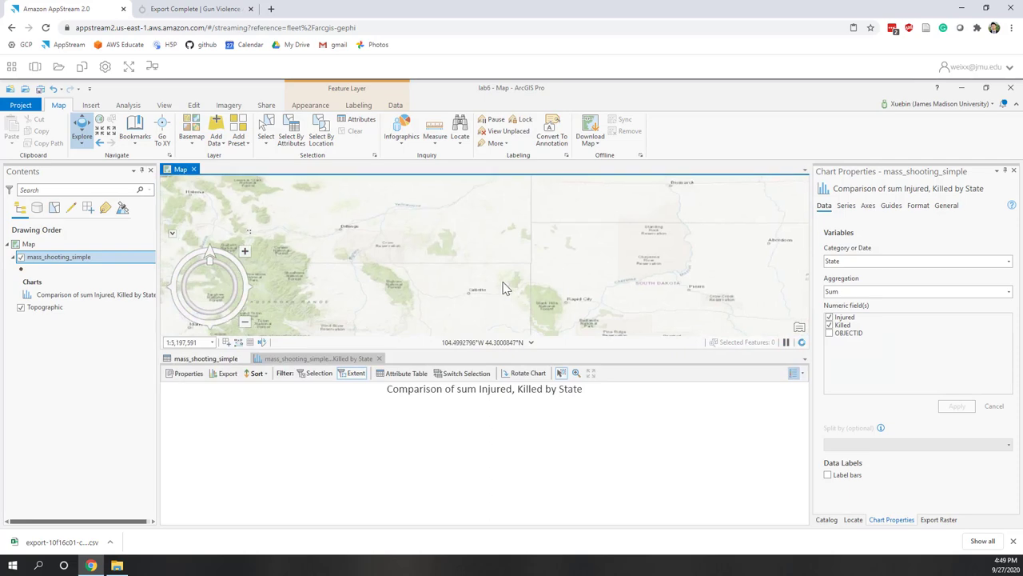
scroll(496, 278, down, 2)
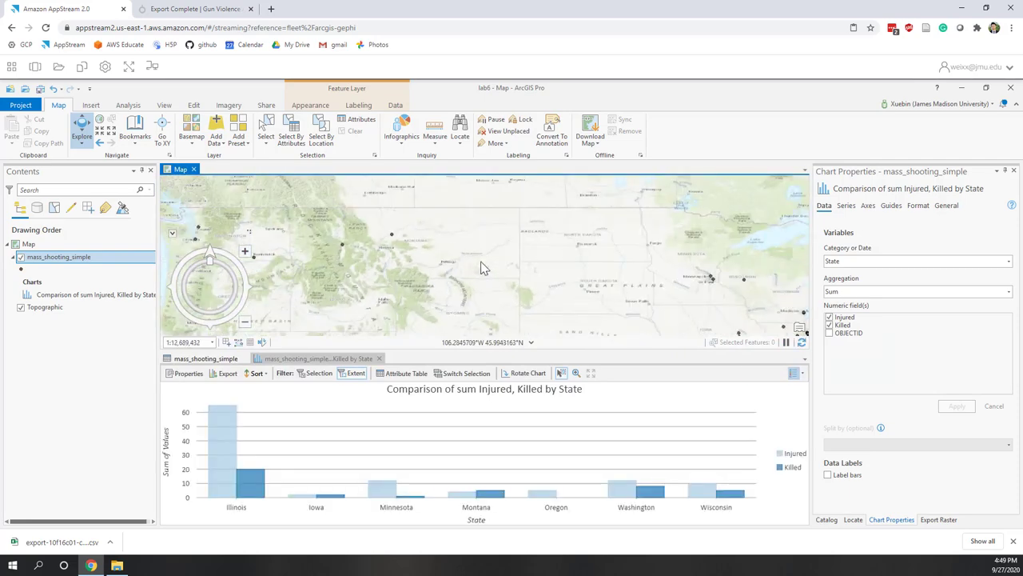
scroll(480, 266, down, 3)
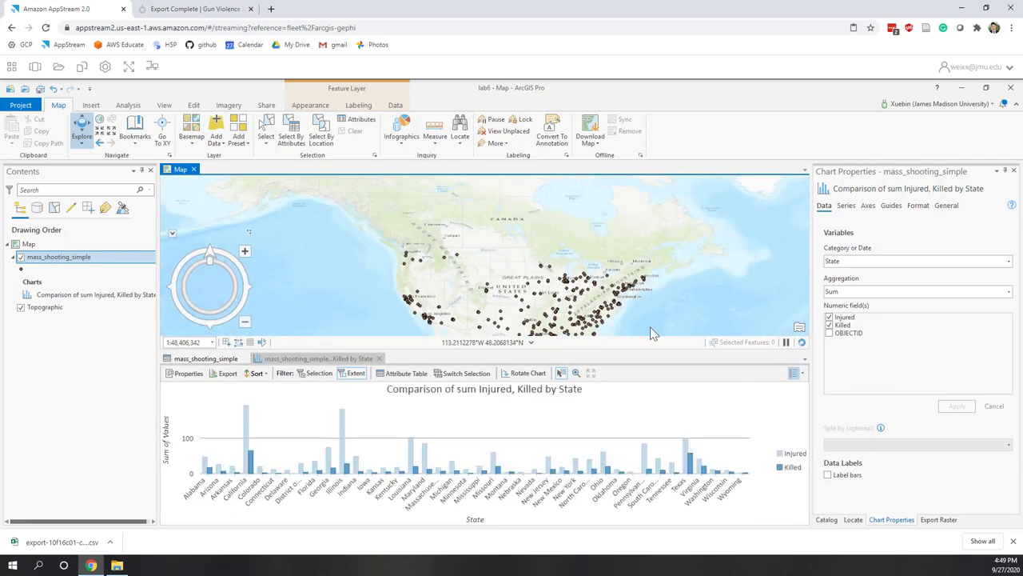
scroll(649, 310, up, 2)
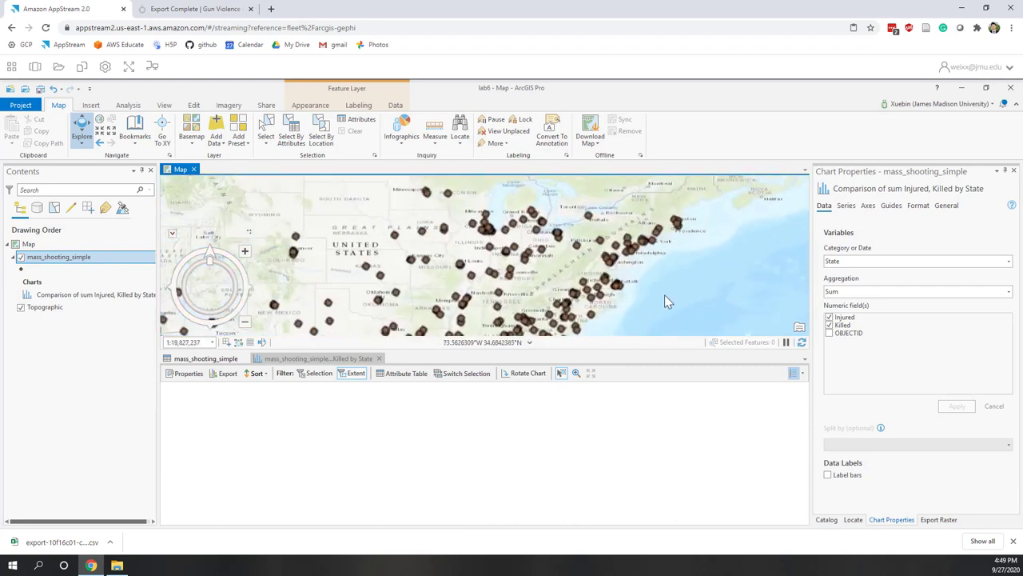
scroll(666, 298, up, 2)
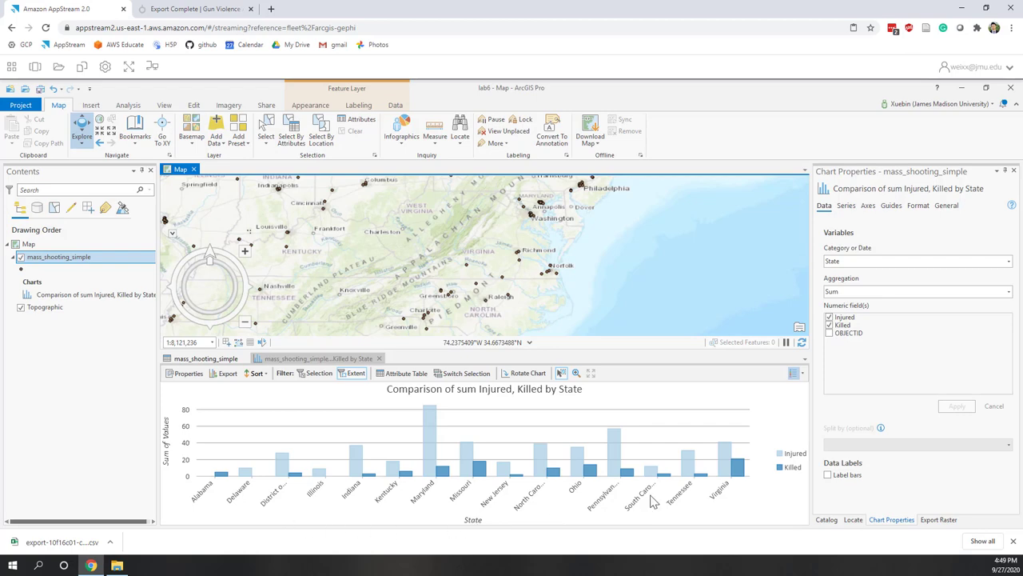
Step: Select Virginia's Killed bar and its Injured bar in the chart to highlight the state's incidents, and compare them at different map extents
click(739, 470)
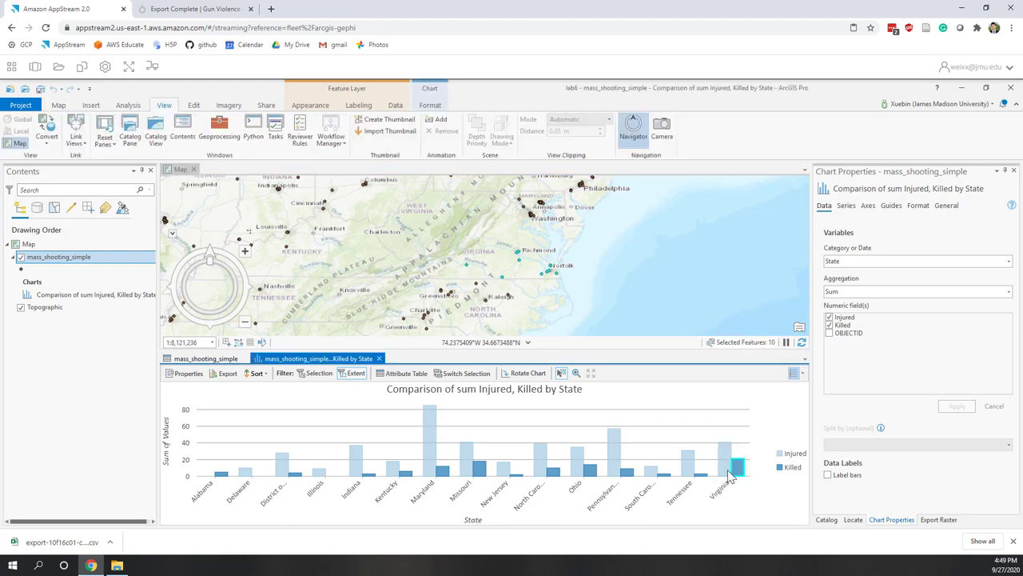
click(728, 473)
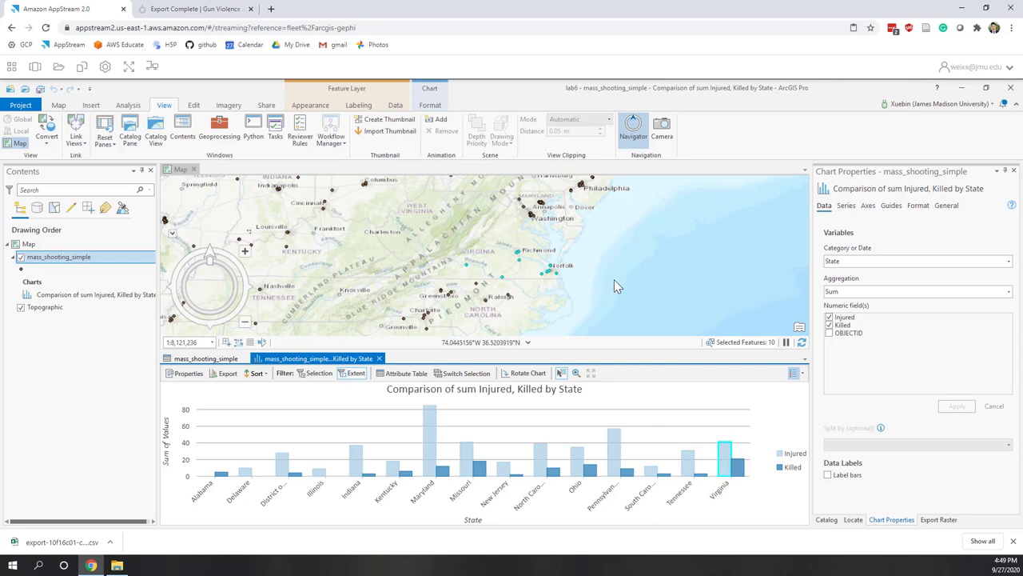
scroll(574, 266, down, 2)
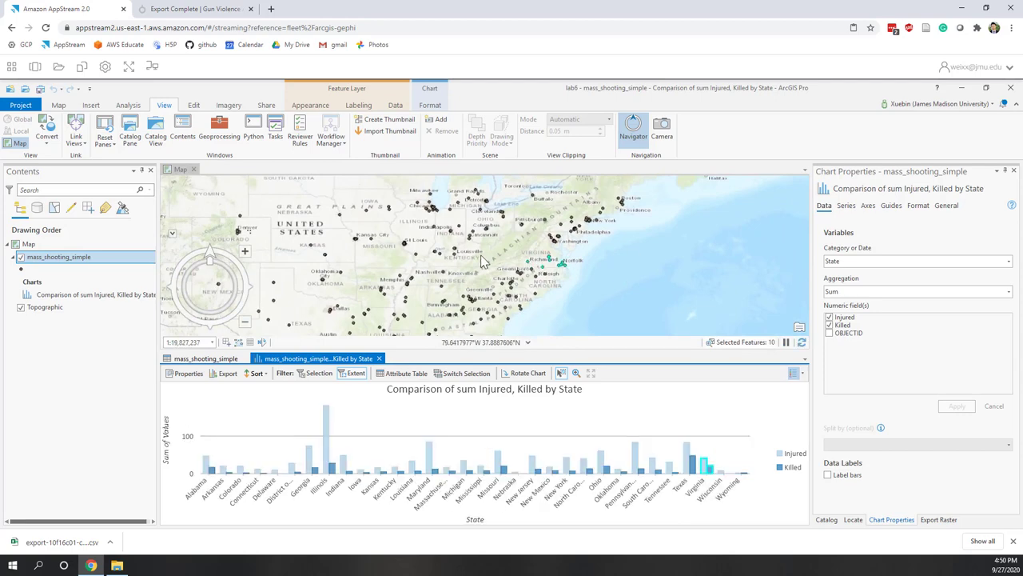
scroll(481, 254, up, 1)
scroll(557, 292, up, 2)
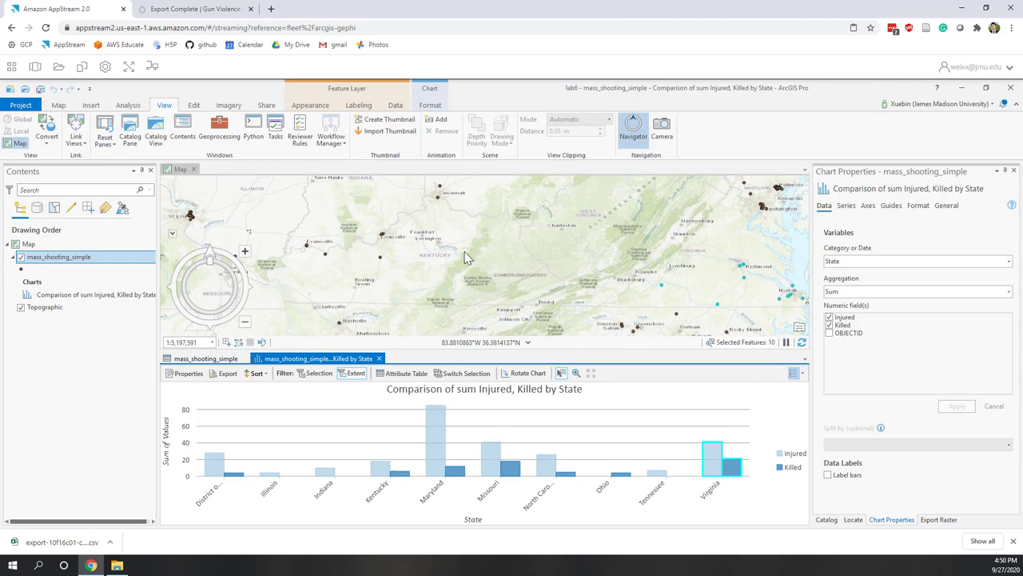
scroll(460, 251, down, 1)
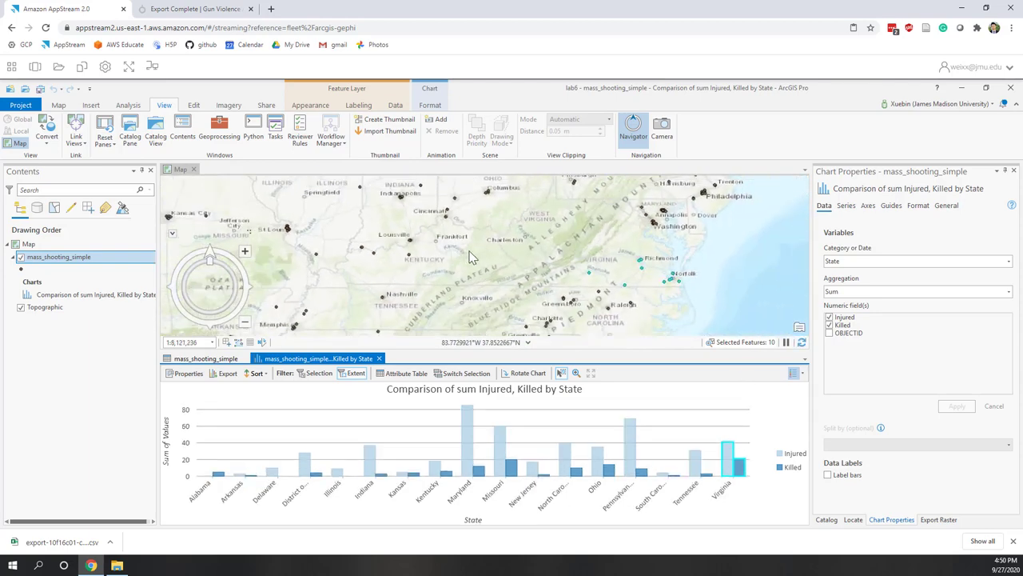
Step: Clear the feature selection and turn off the chart's extent filter with the contiguous United States in view
click(59, 107)
click(355, 131)
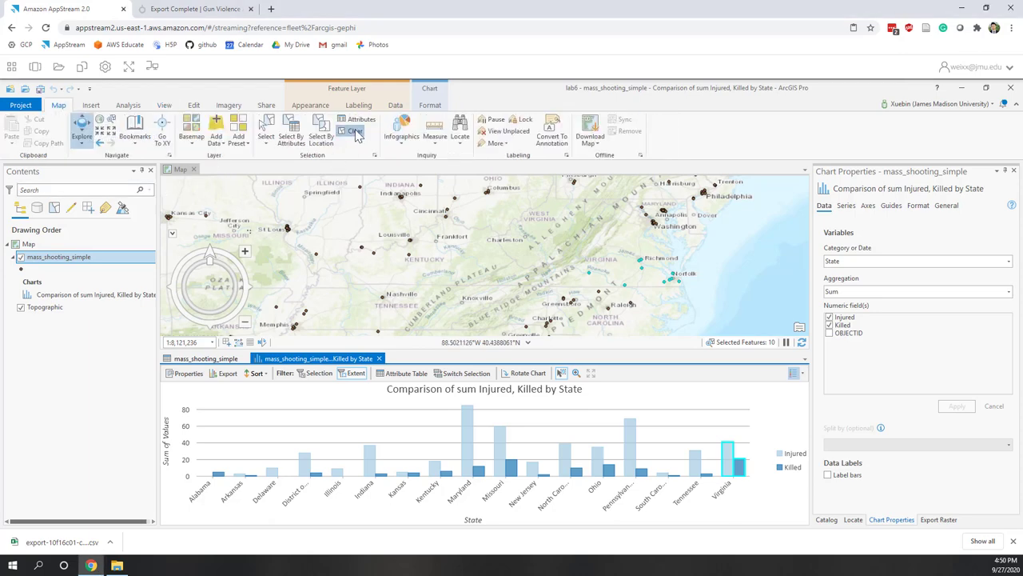
scroll(761, 254, down, 2)
scroll(760, 254, down, 3)
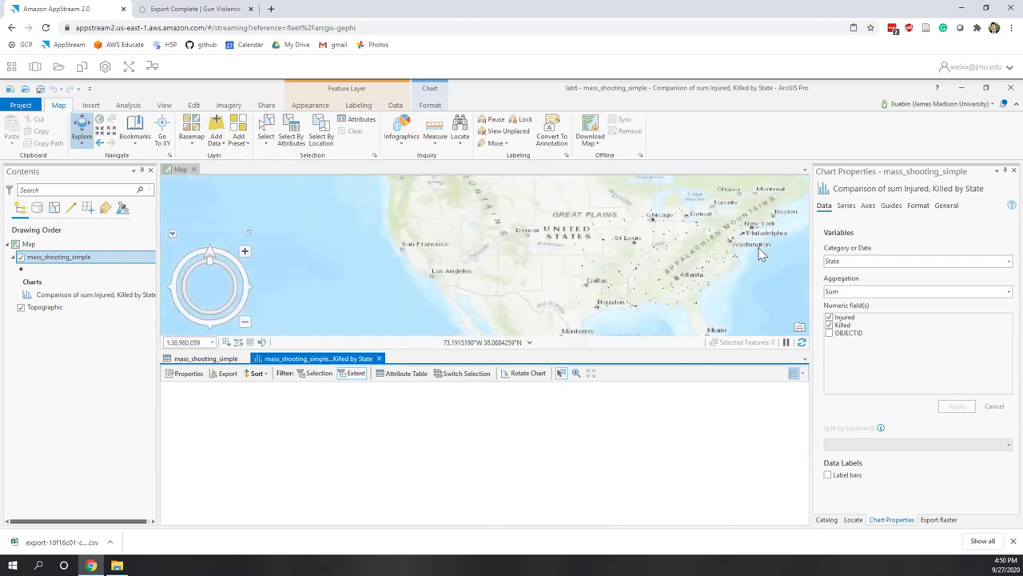
drag(760, 254, 780, 278)
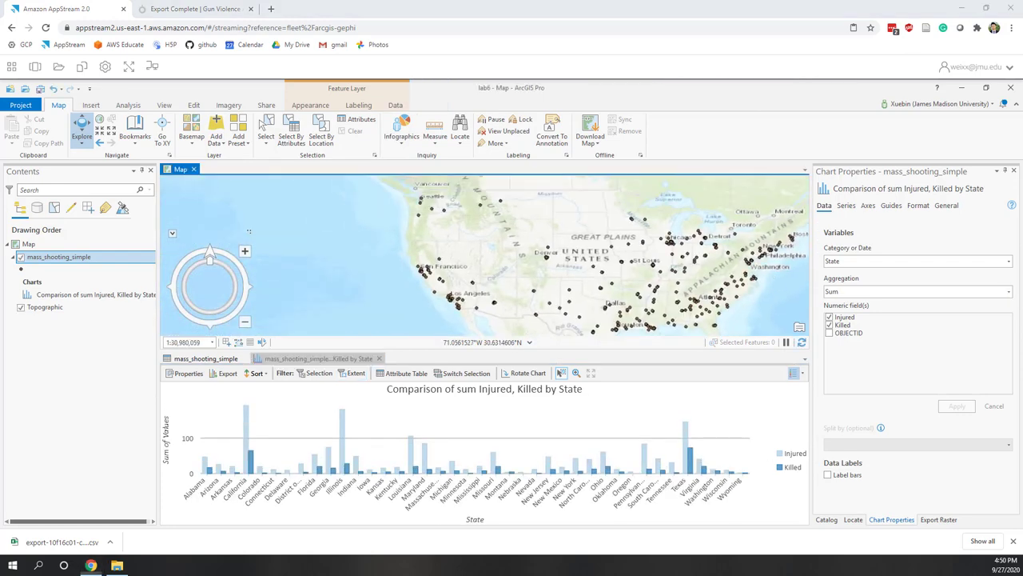
Step: Filter the chart by selection and chart the incidents selected around California, followed by those along the mid-Atlantic and southeastern coast
click(320, 379)
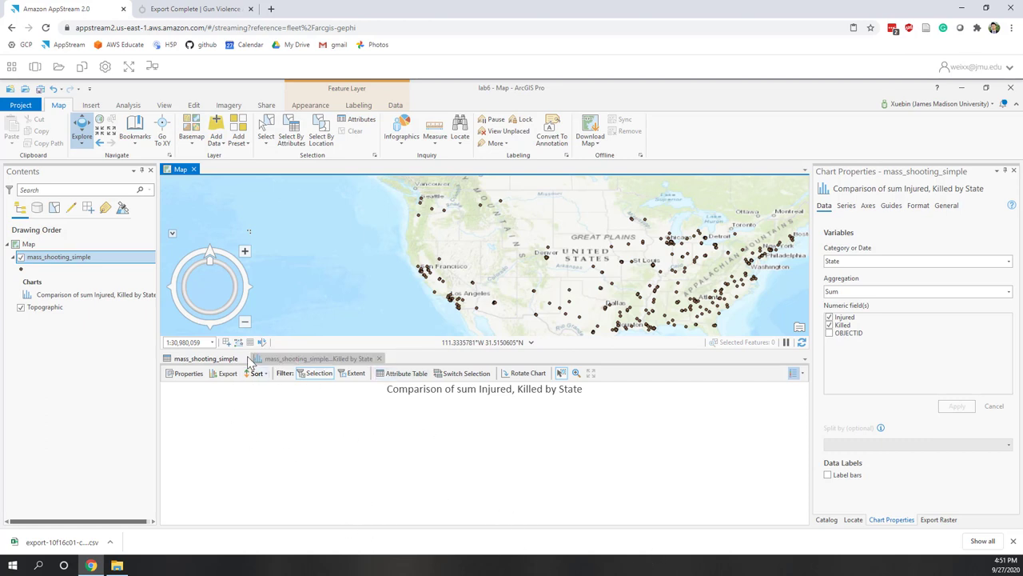
click(267, 128)
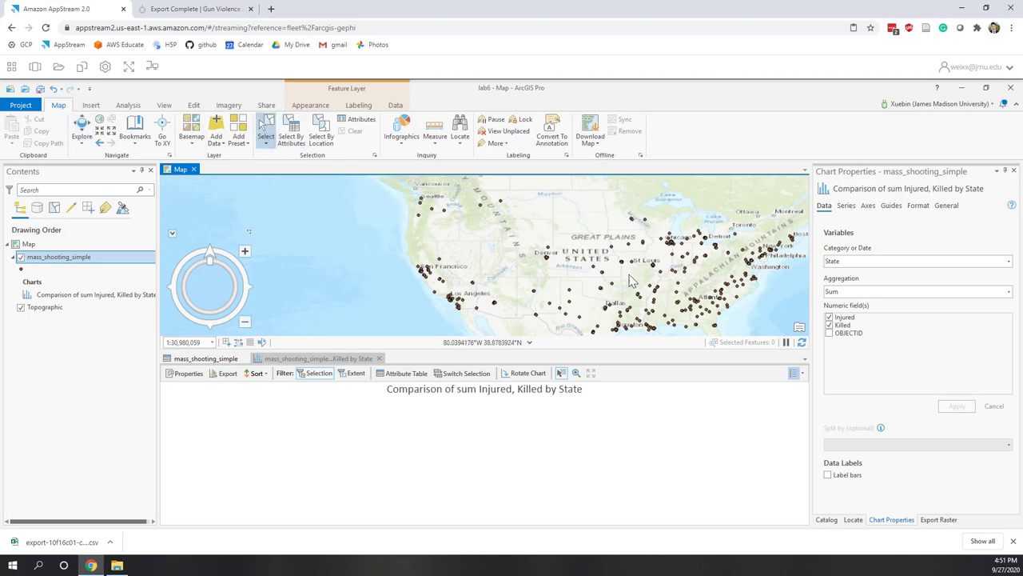
drag(405, 244, 517, 336)
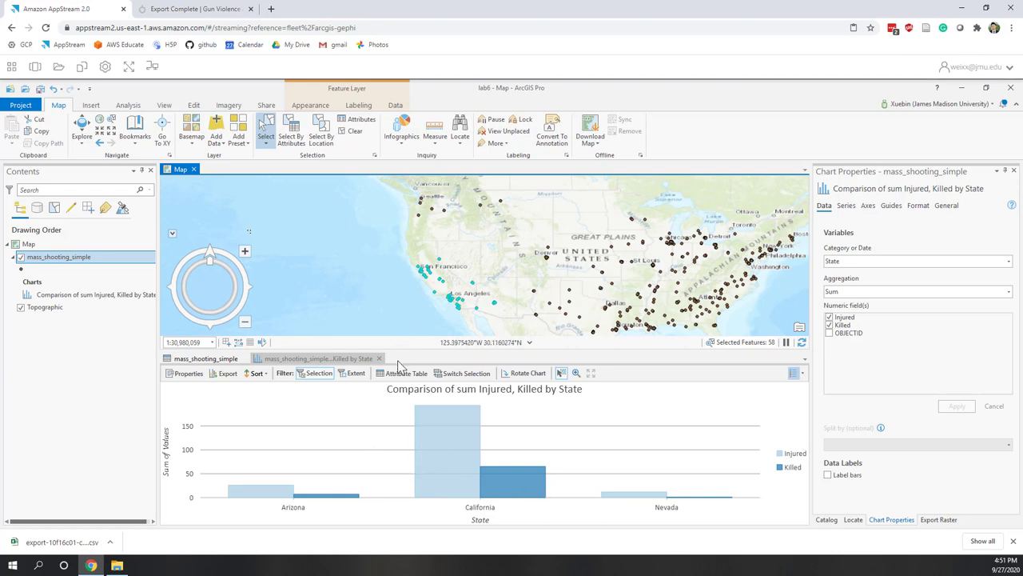
click(352, 131)
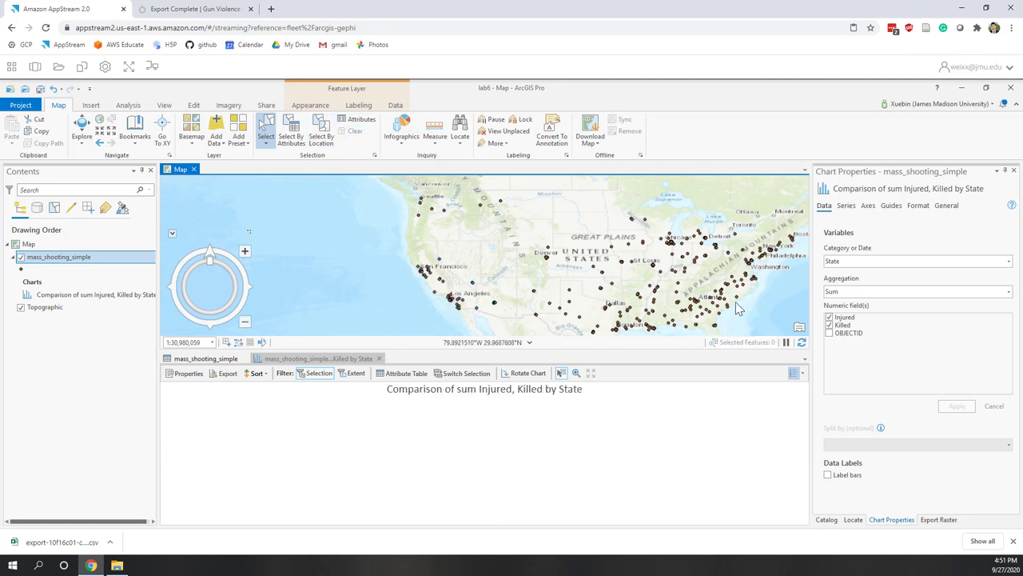
drag(695, 257, 768, 308)
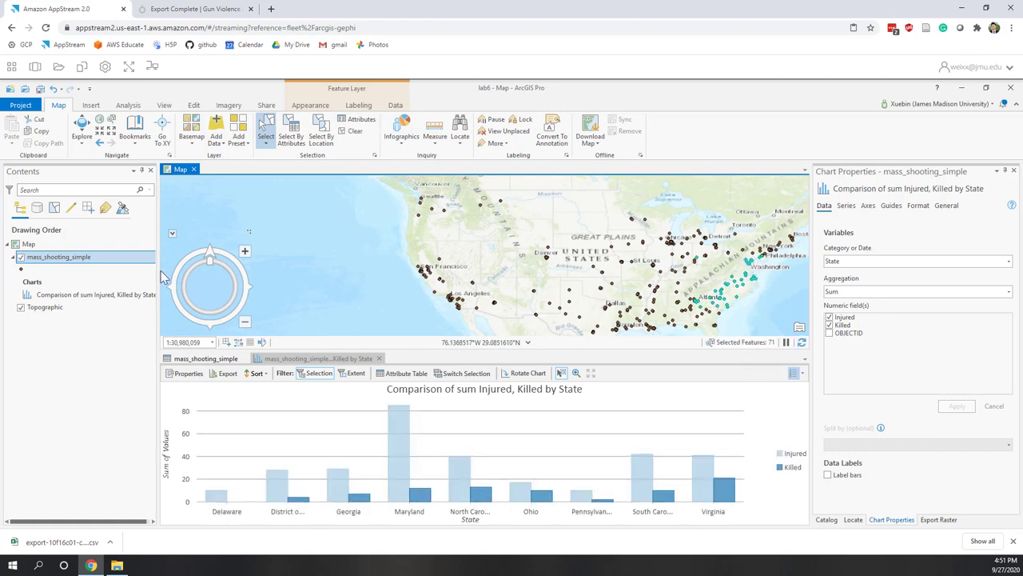
Step: Clear the coastal incident selection and turn off the chart's selection filter
click(355, 138)
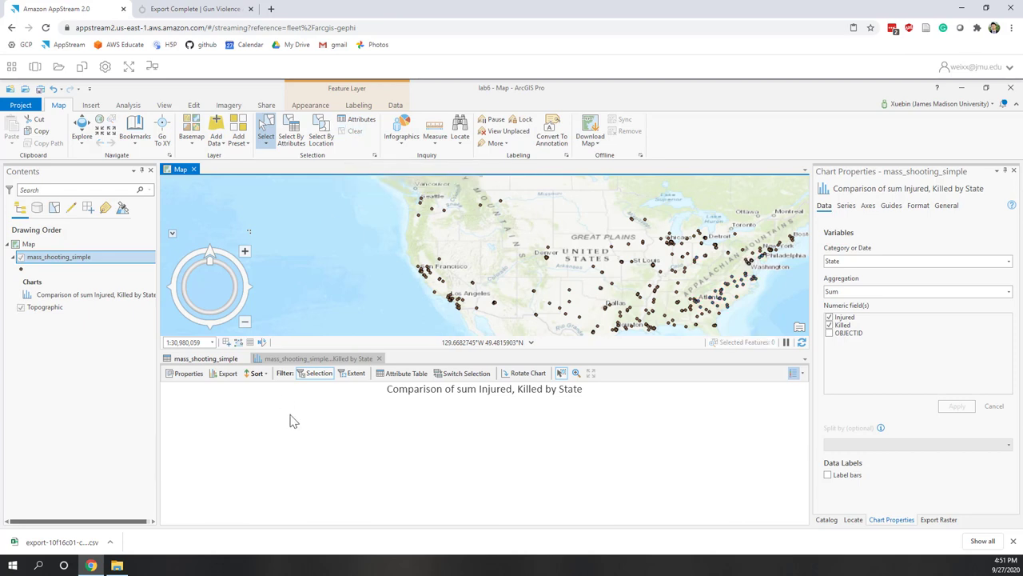
click(319, 374)
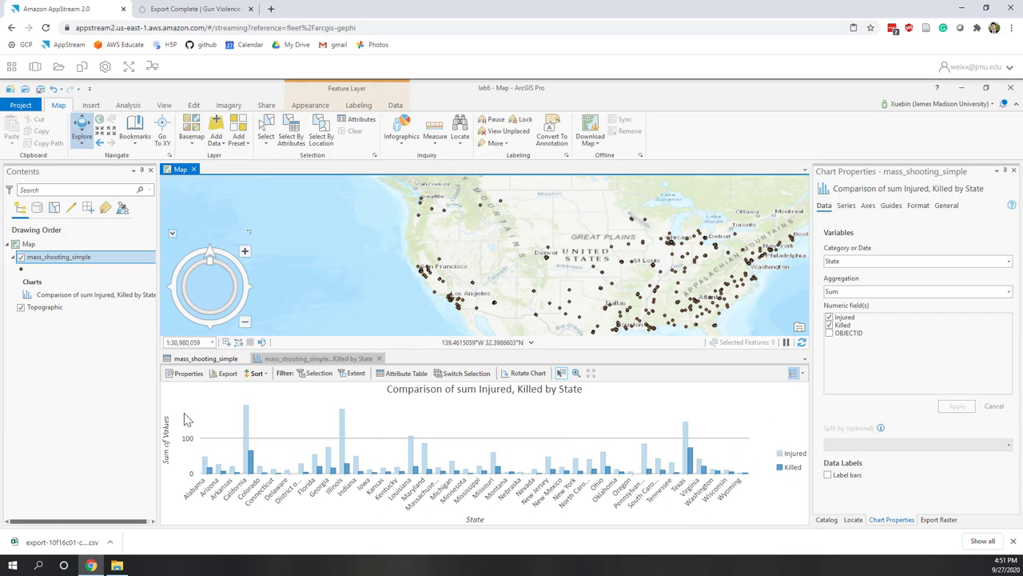
Step: Export the chart as a graphics file named bar chart in the lab6 project folder
click(228, 373)
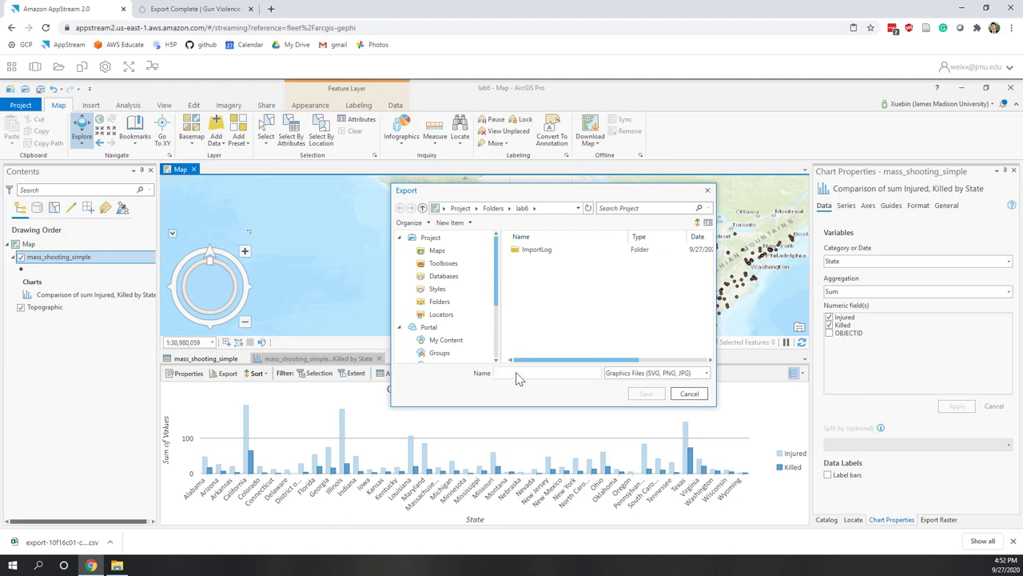
text(bar)
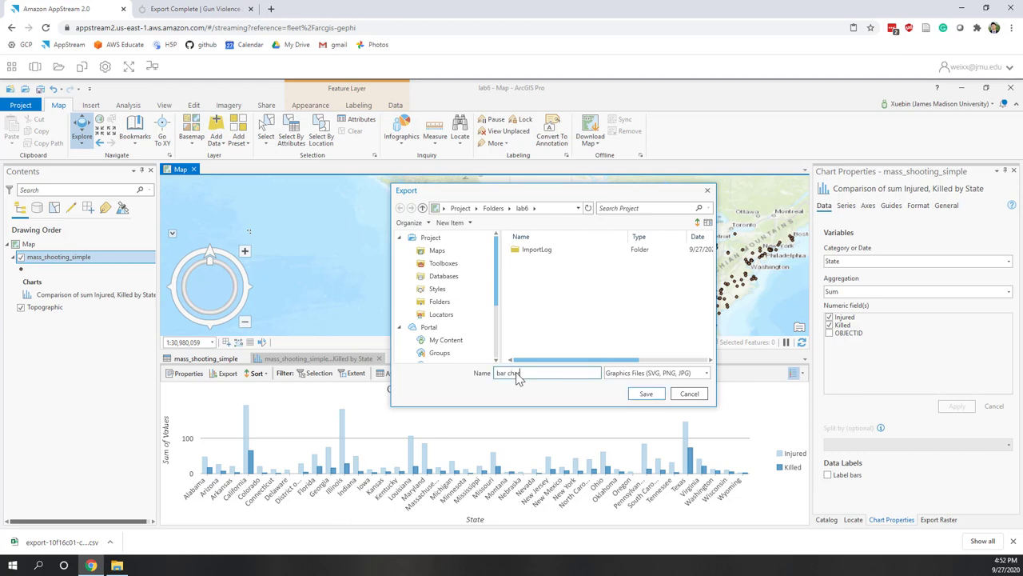
text( chart)
click(646, 394)
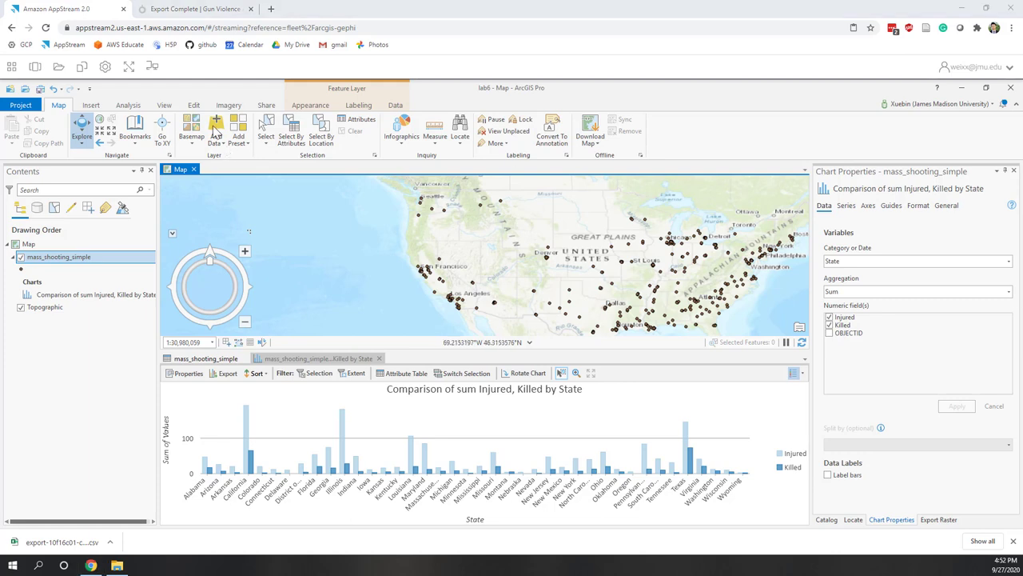
Step: Browse the streaming session's My Files through geog215_fall2020 to the lab6 folder holding the exported chart
click(57, 69)
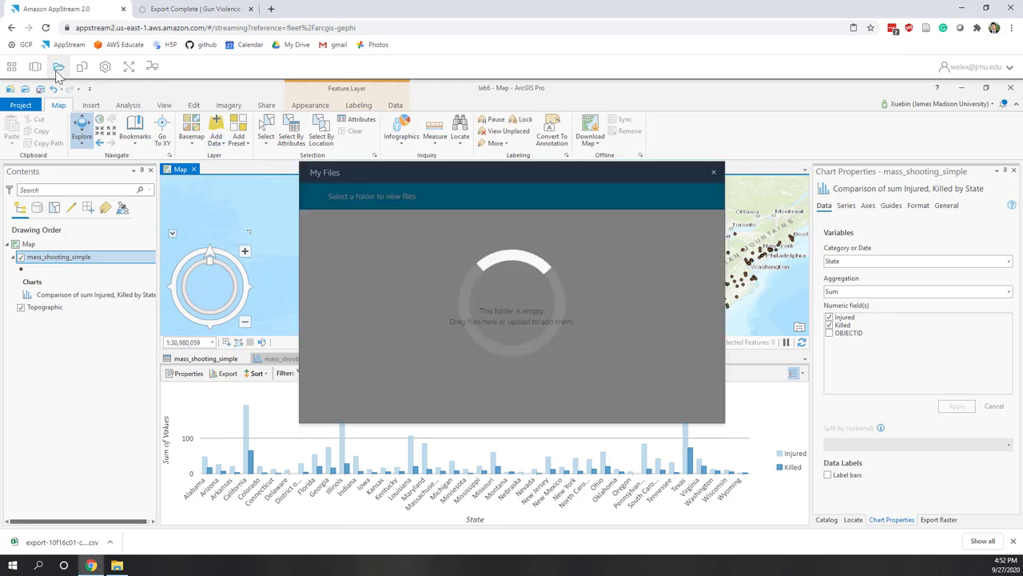
click(356, 284)
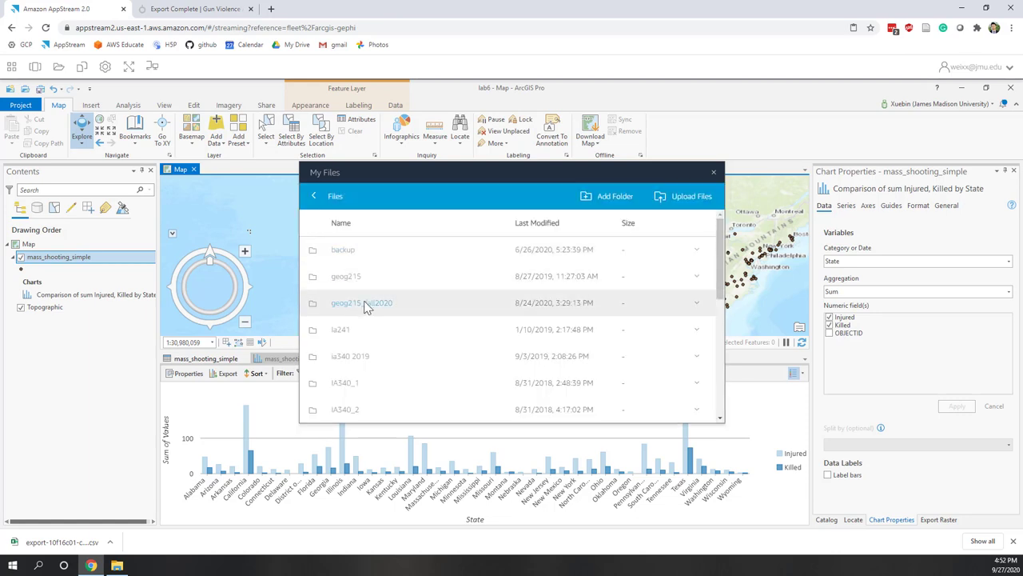
click(363, 302)
click(342, 381)
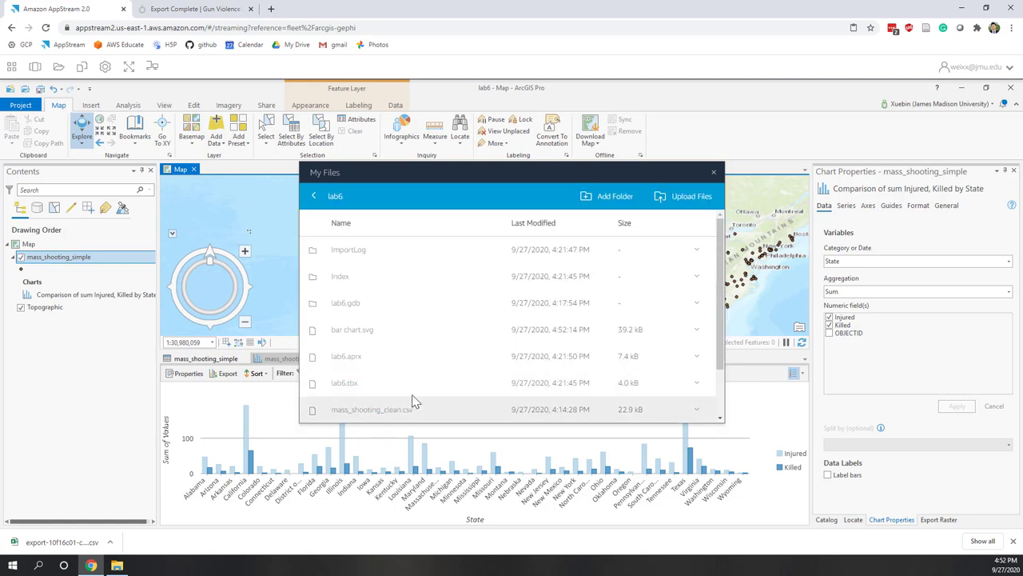
Step: Look through the files in the lab6 folder, including the exported bar chart.svg, and close My Files
scroll(416, 395, down, 2)
scroll(359, 314, up, 2)
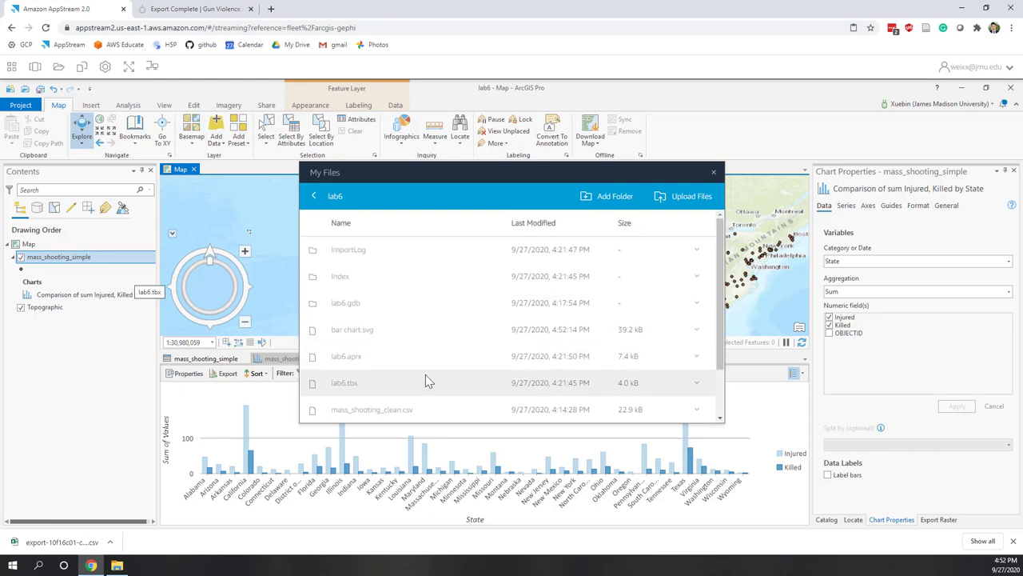
scroll(426, 382, down, 2)
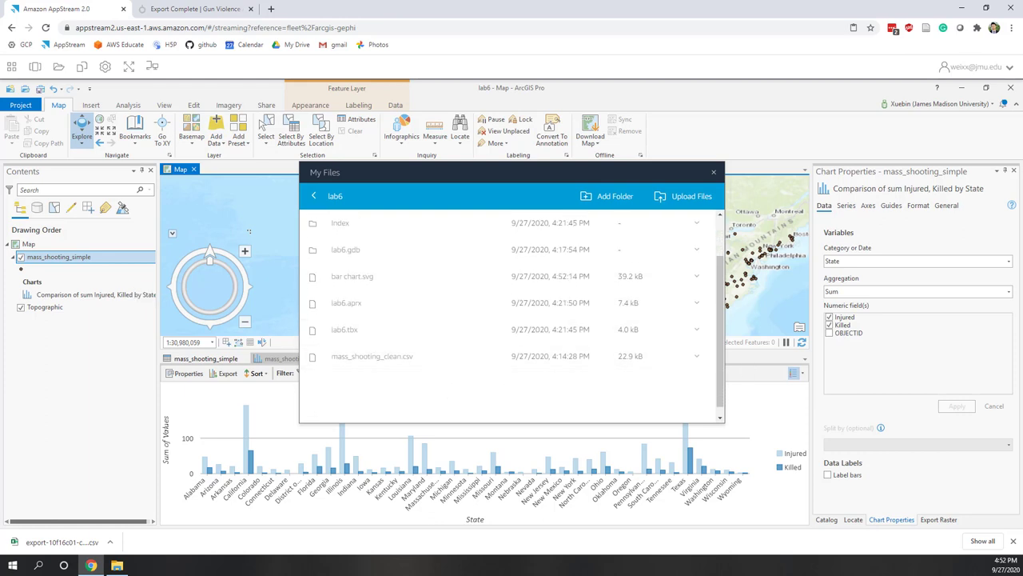
scroll(573, 410, up, 2)
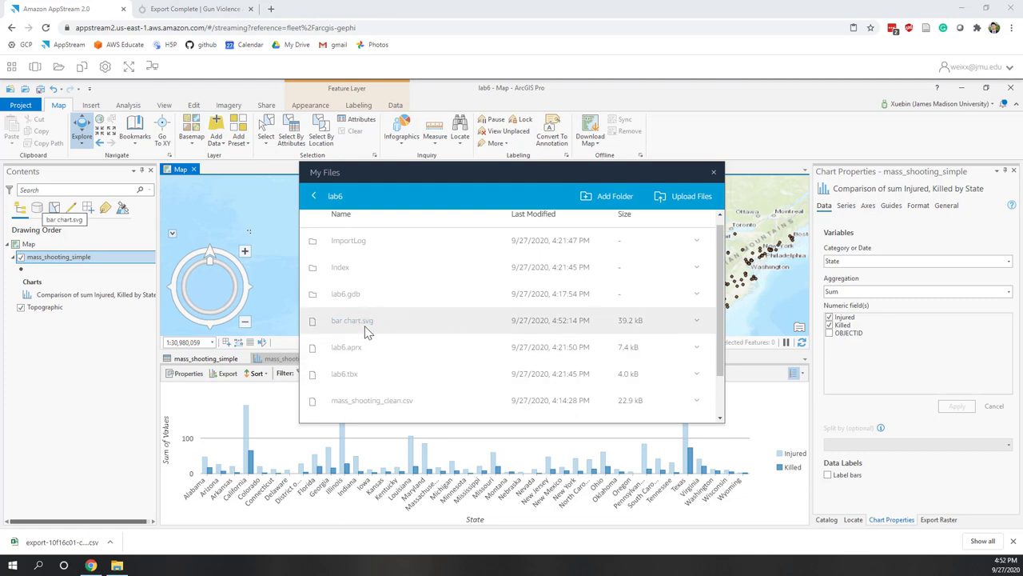
click(714, 174)
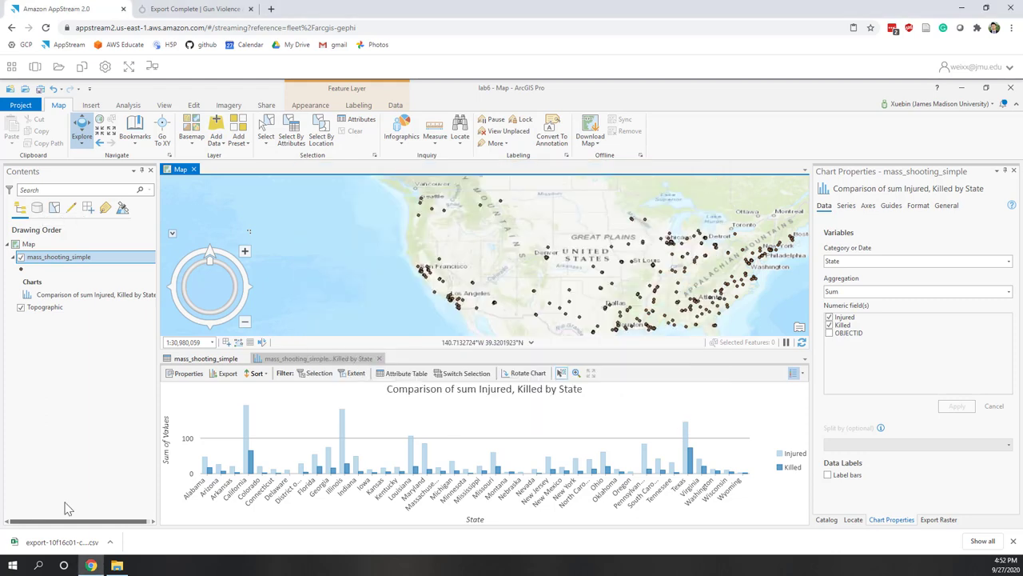
Step: Export the state comparison chart again to the lab6 project folder, this time as bar chart.jpg
click(228, 373)
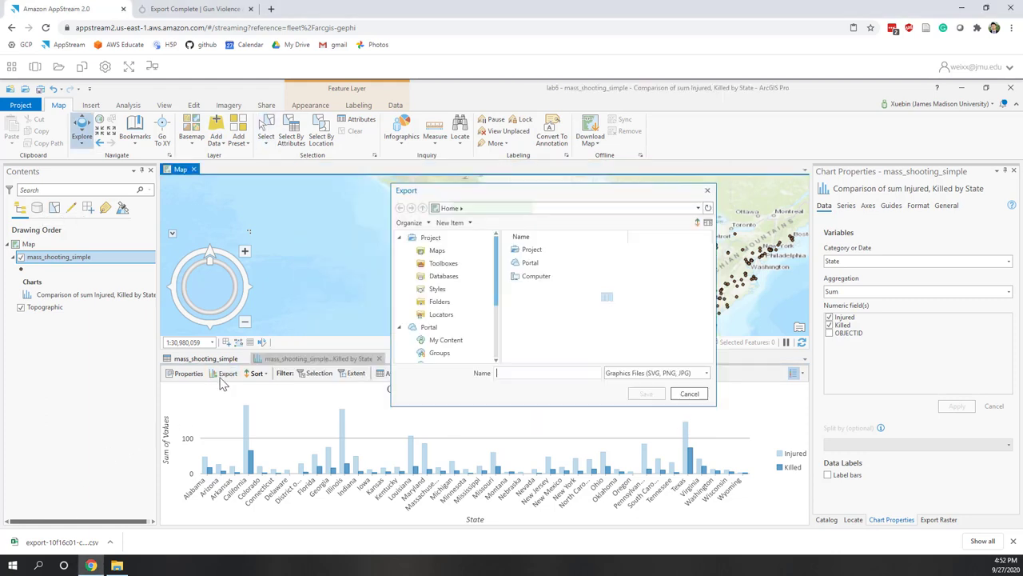
click(668, 373)
click(667, 383)
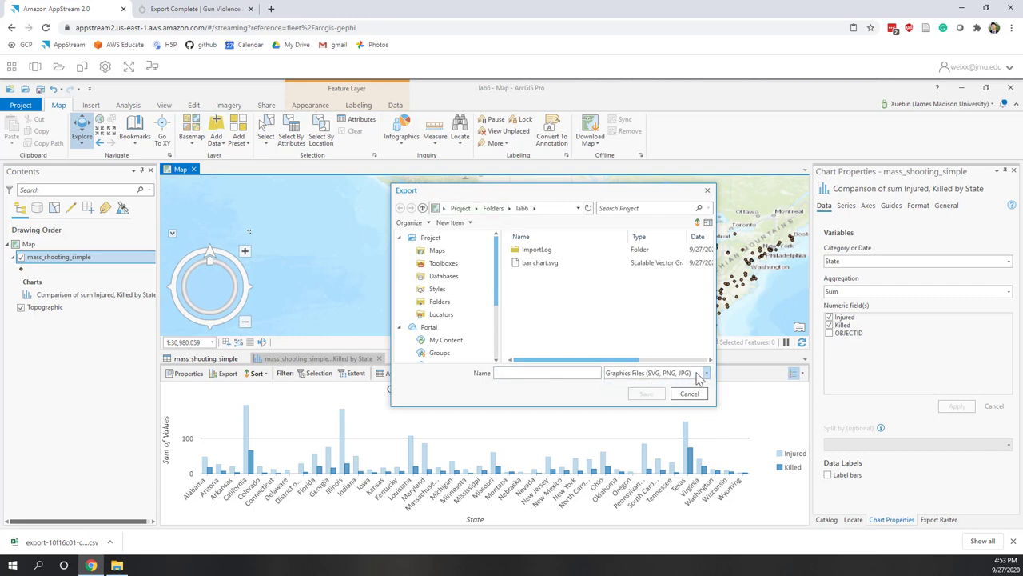
click(535, 264)
click(567, 377)
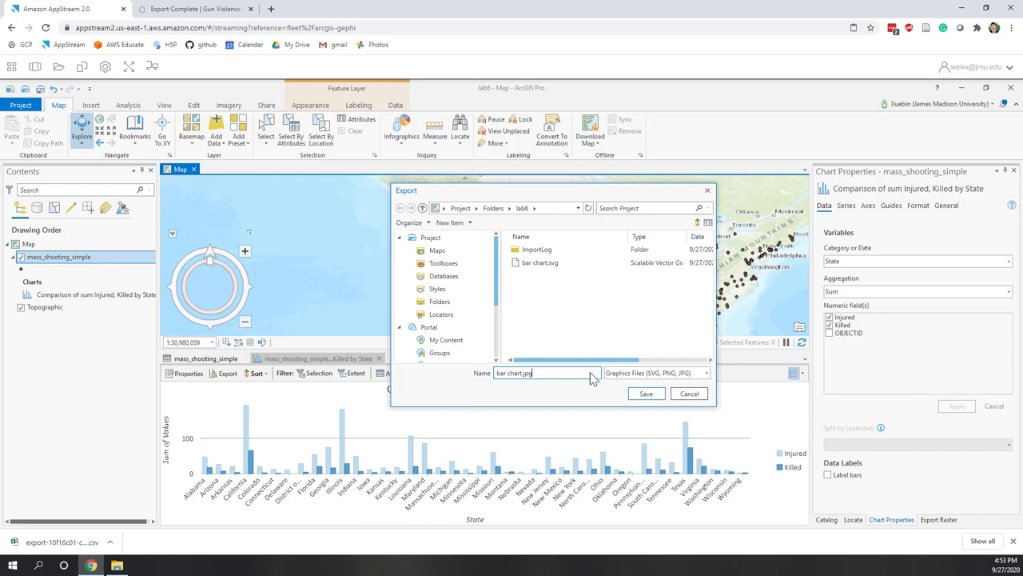
click(647, 395)
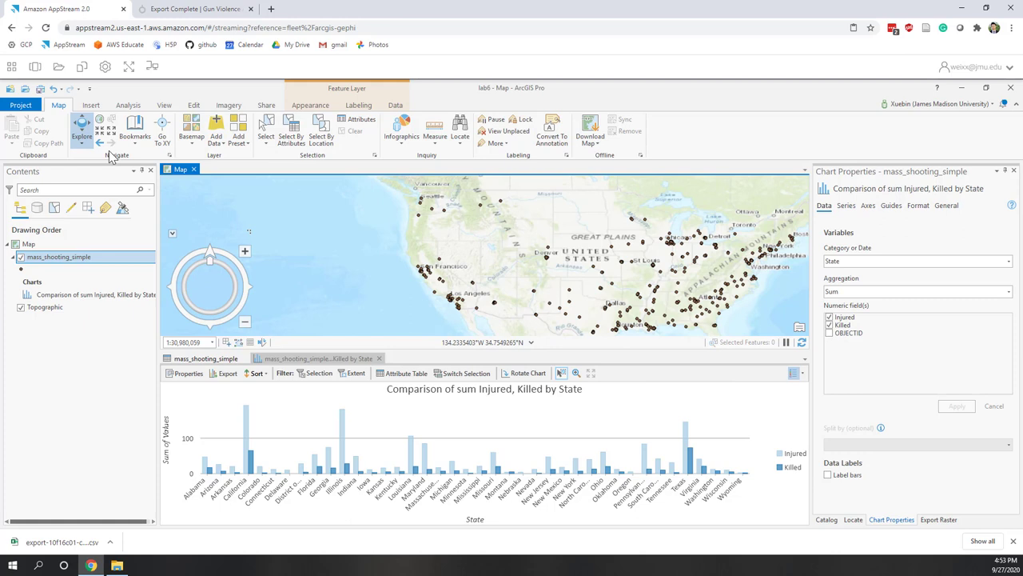
Step: Browse My Files through geog215_fall2020 to the lab6 folder and open the file actions for bar chart.jpg
click(58, 67)
click(344, 276)
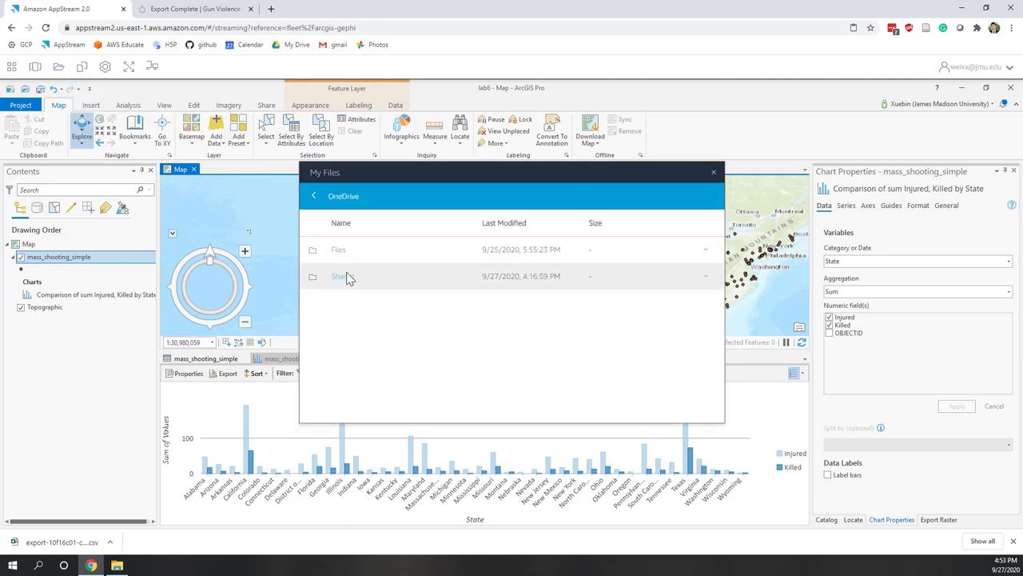
click(339, 251)
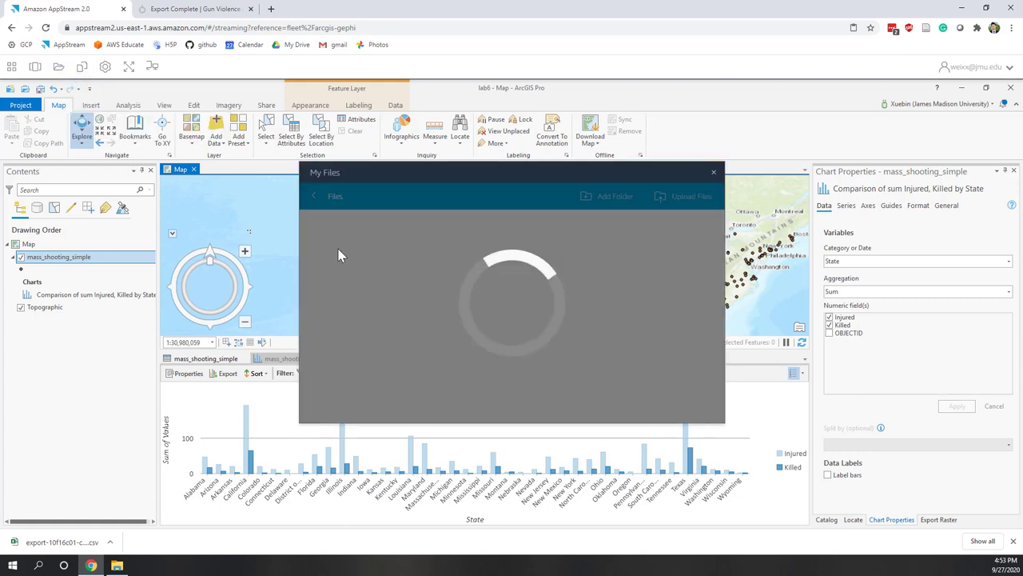
click(369, 303)
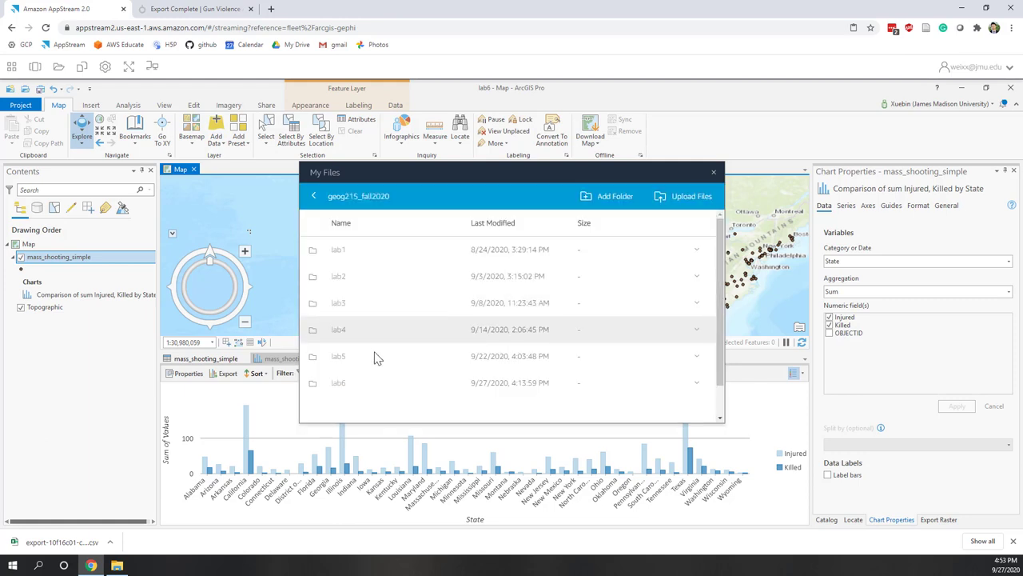
click(343, 383)
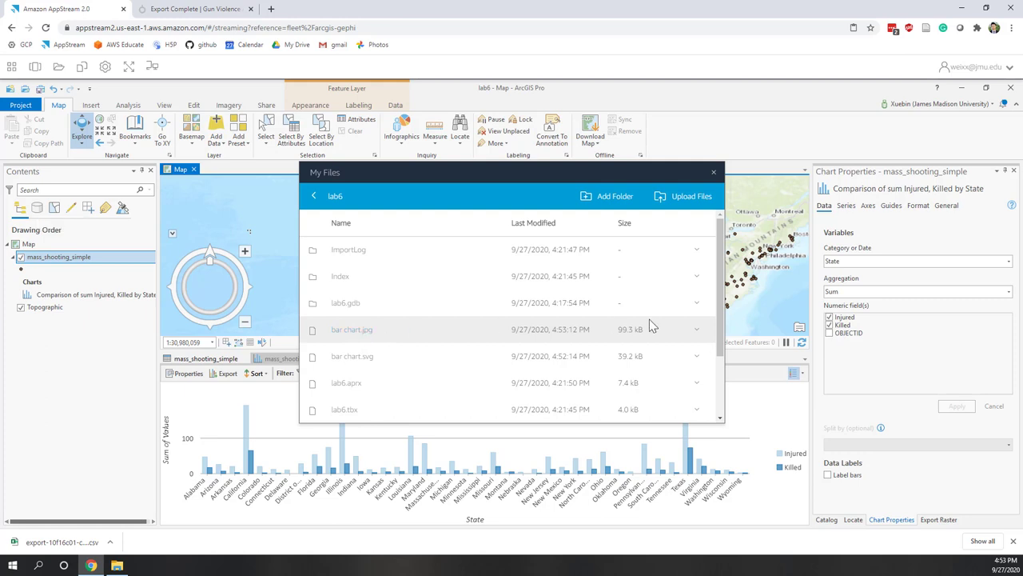
click(698, 330)
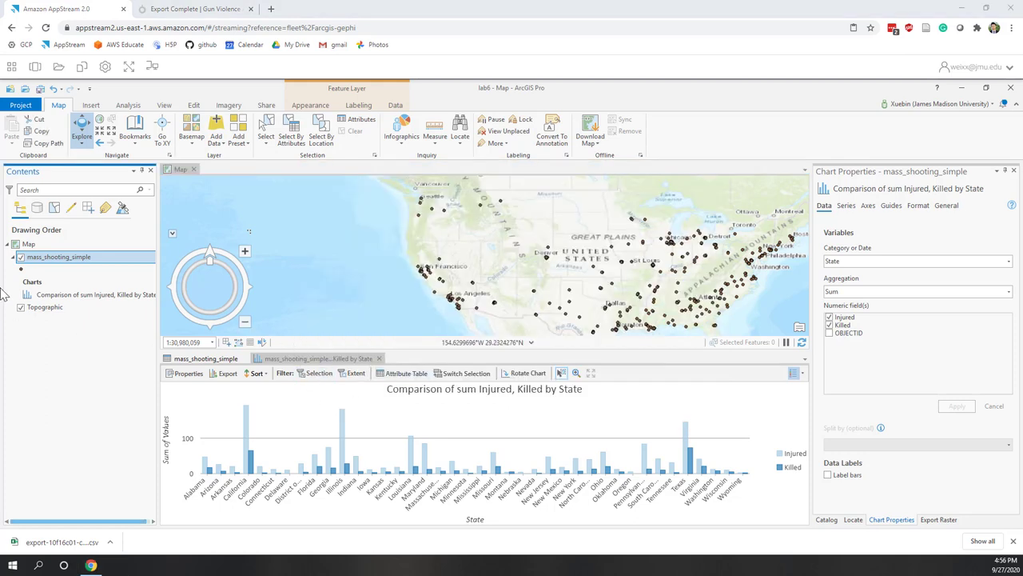
Step: Create a line chart from the mass_shooting_simple layer with Incident Date as its date variable
right_click(65, 297)
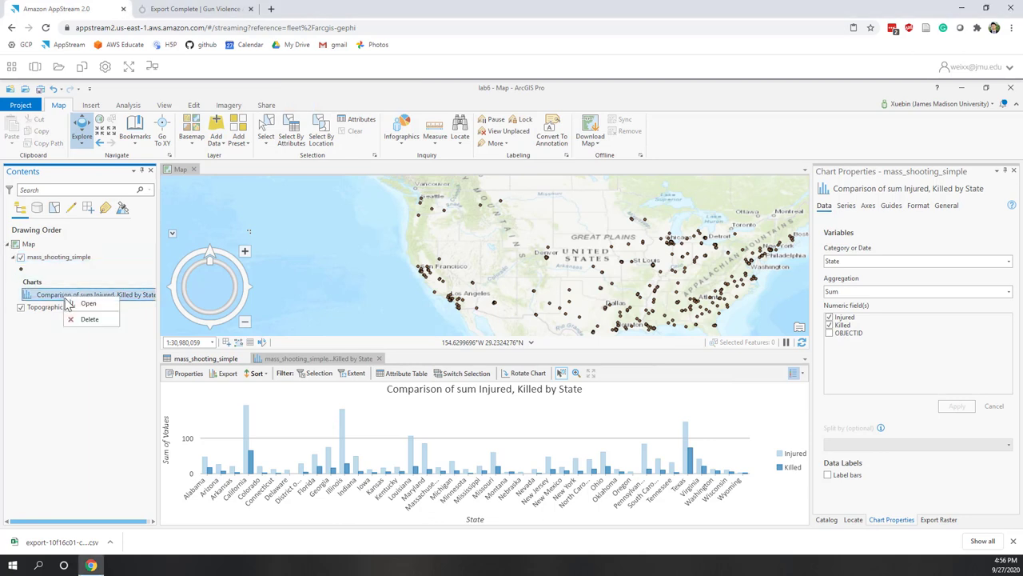
click(125, 375)
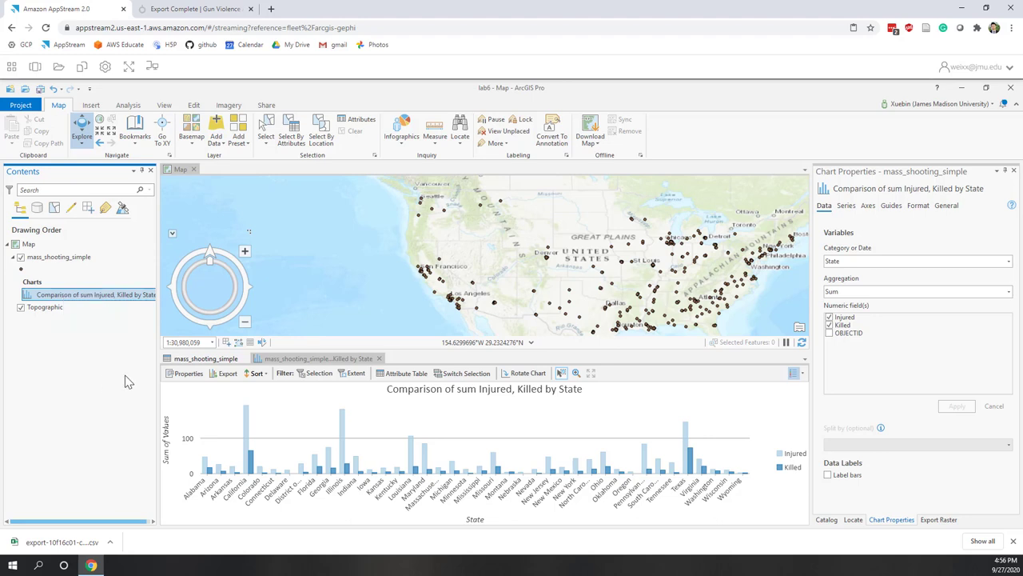
right_click(76, 261)
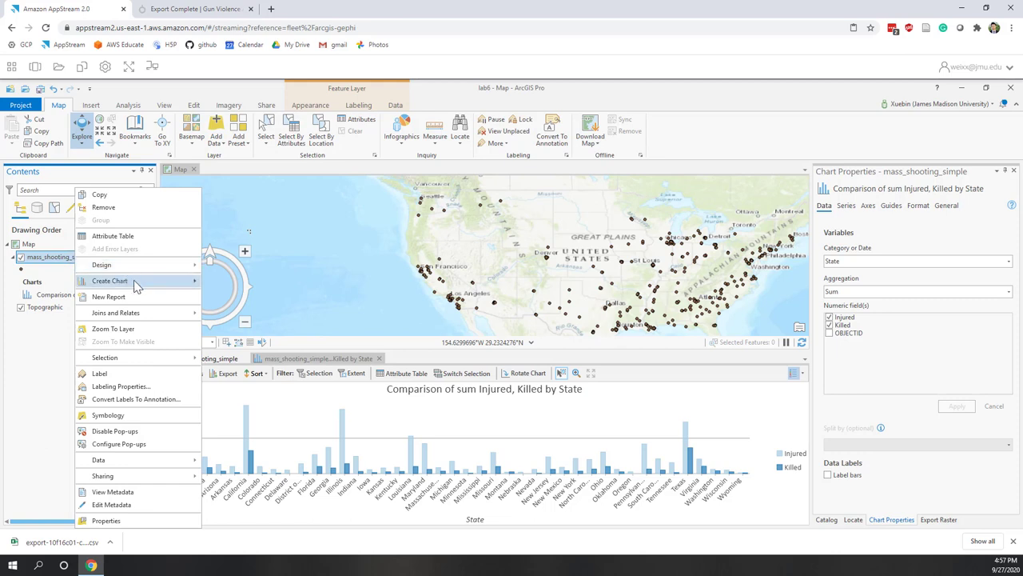
mouse_move(138, 285)
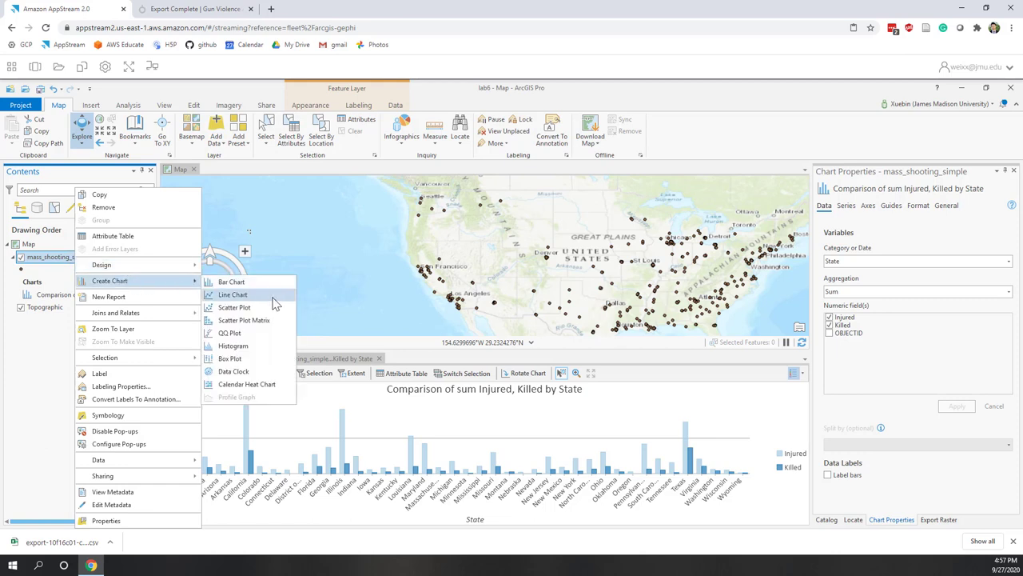
click(232, 294)
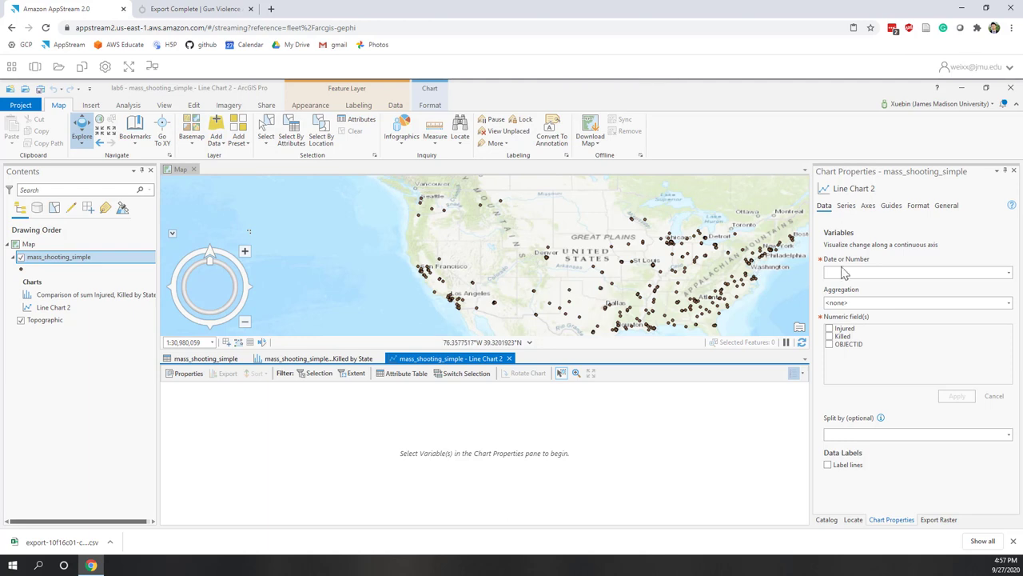
click(1010, 275)
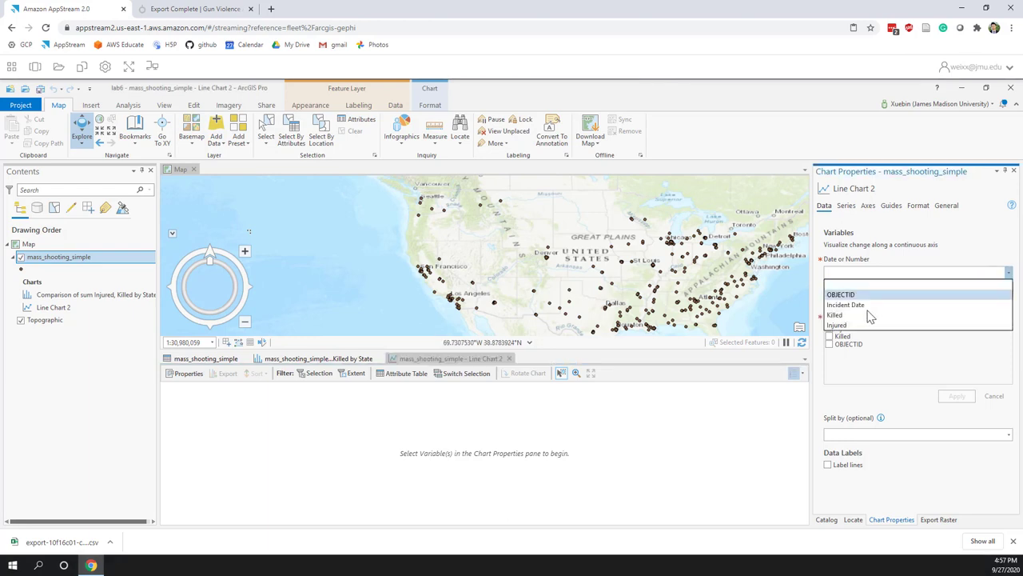
click(927, 315)
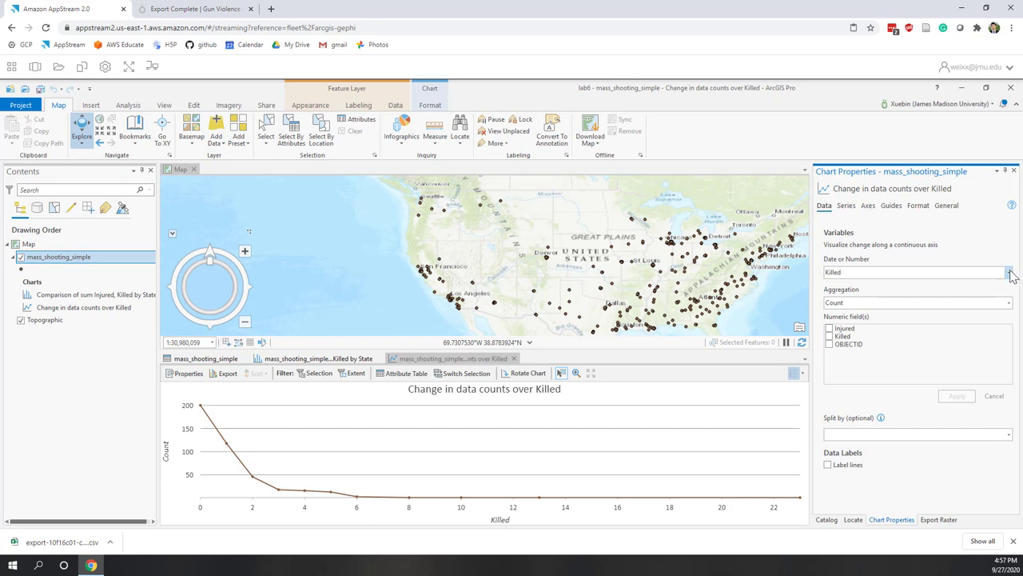
click(1010, 274)
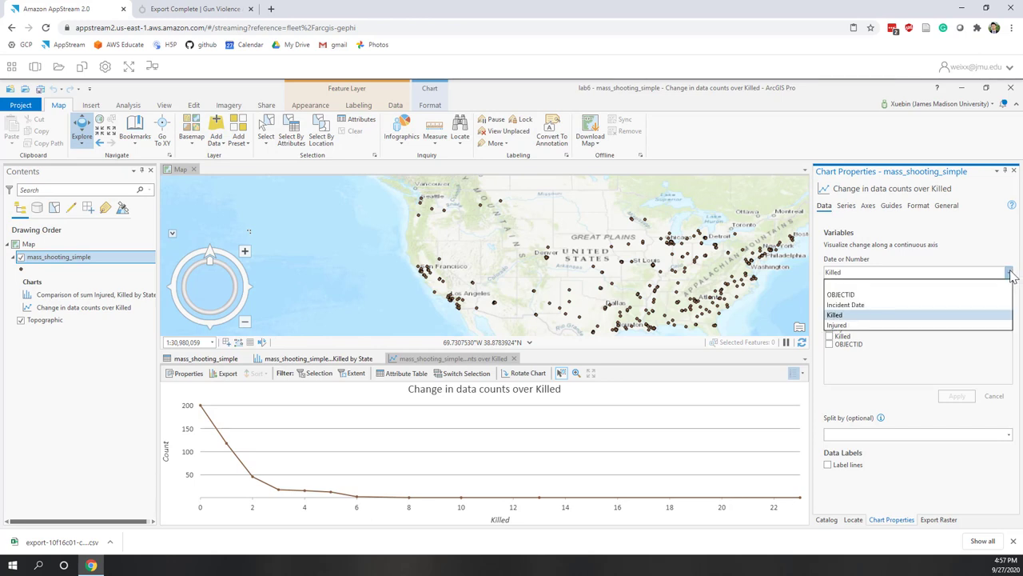
click(847, 305)
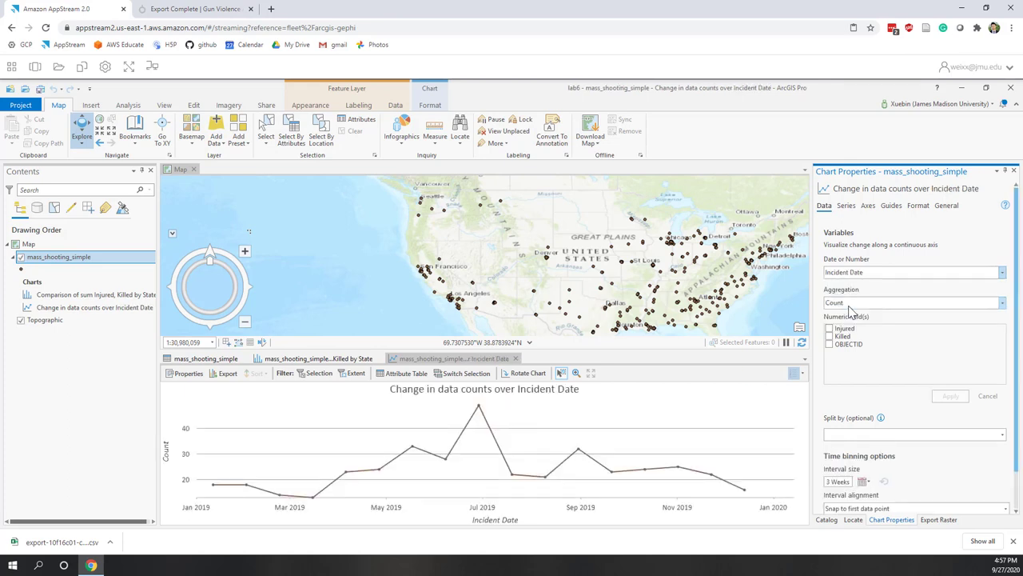
Step: Plot the Injured and Killed fields in the line chart with the aggregation set to Sum
click(829, 337)
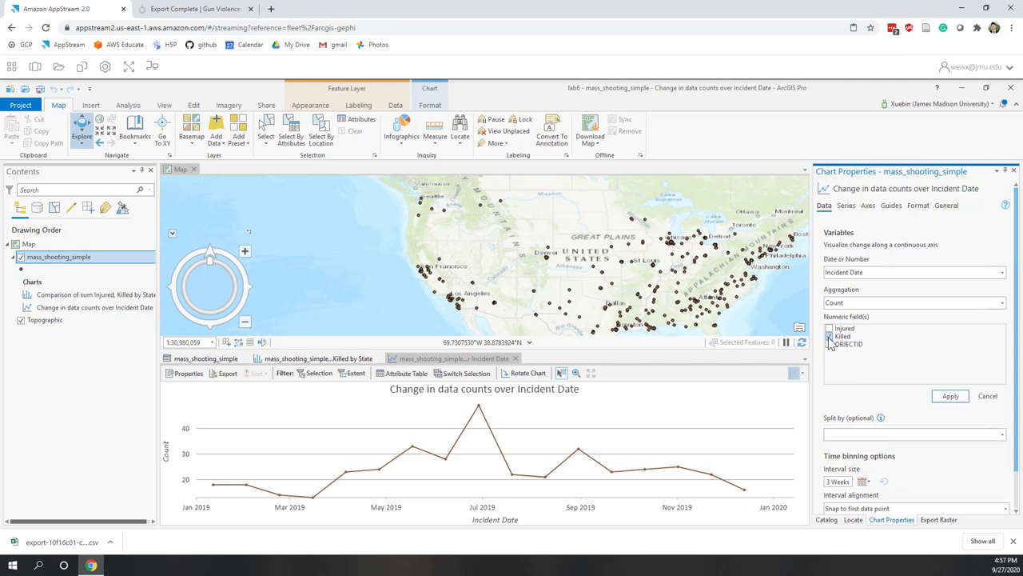
click(830, 328)
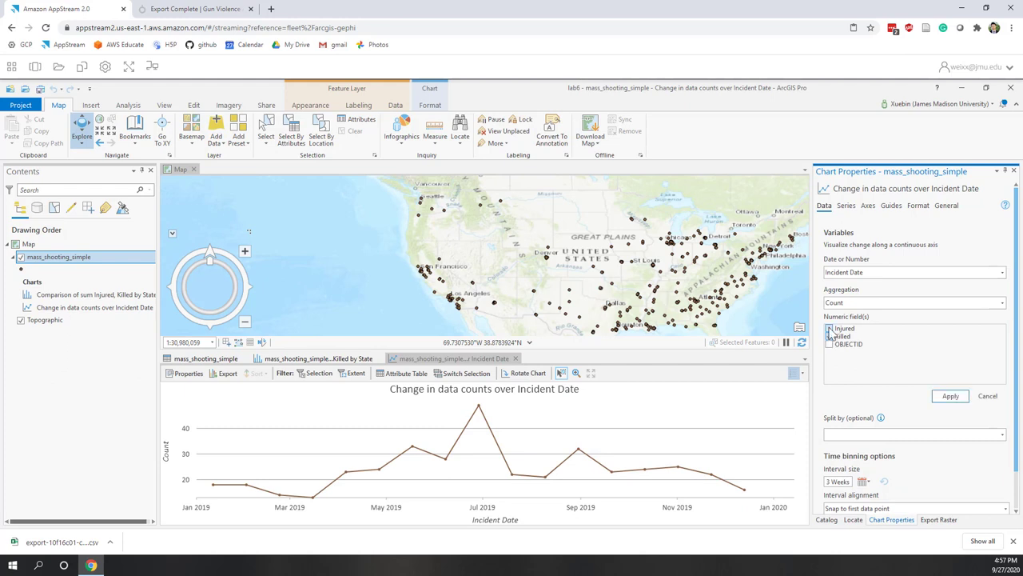
click(1004, 303)
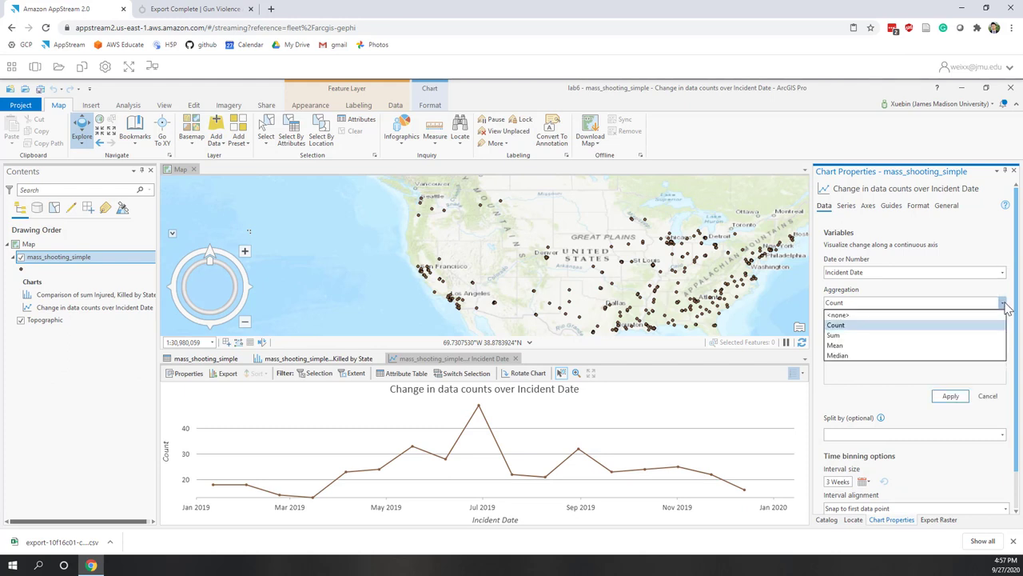
click(860, 322)
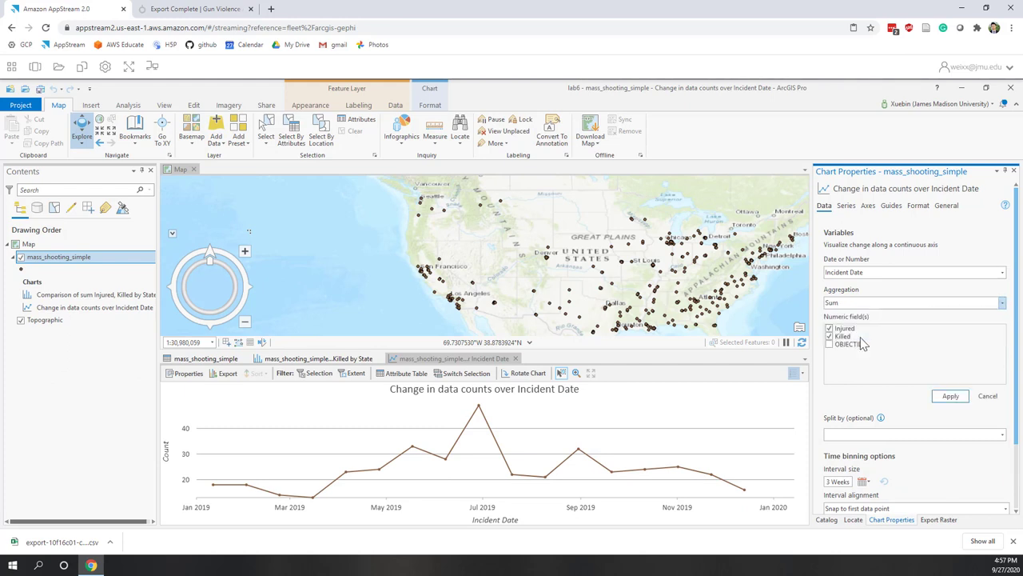
click(953, 398)
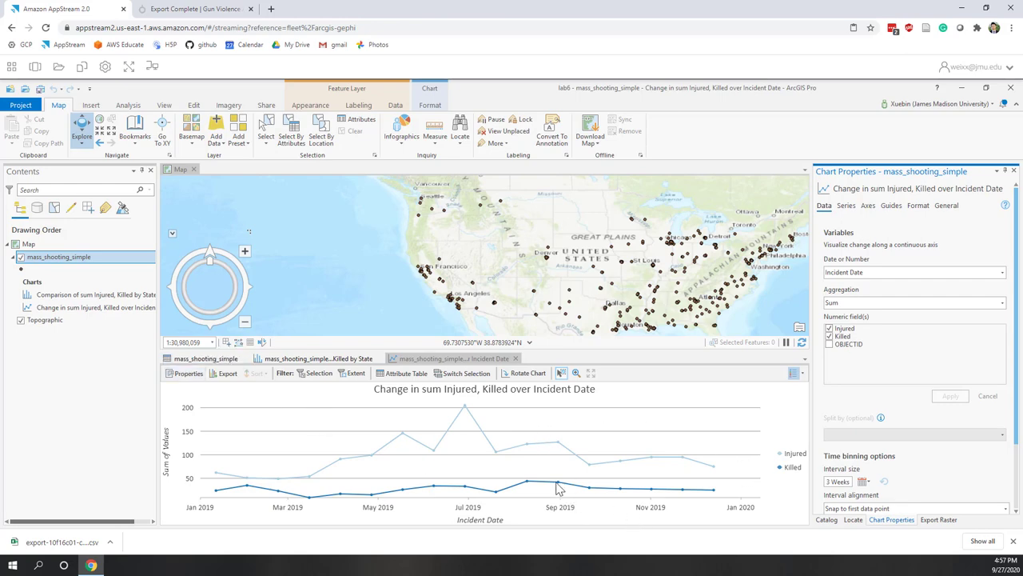
Step: Filter the line chart by map extent and chart different views of the eastern United States
click(347, 379)
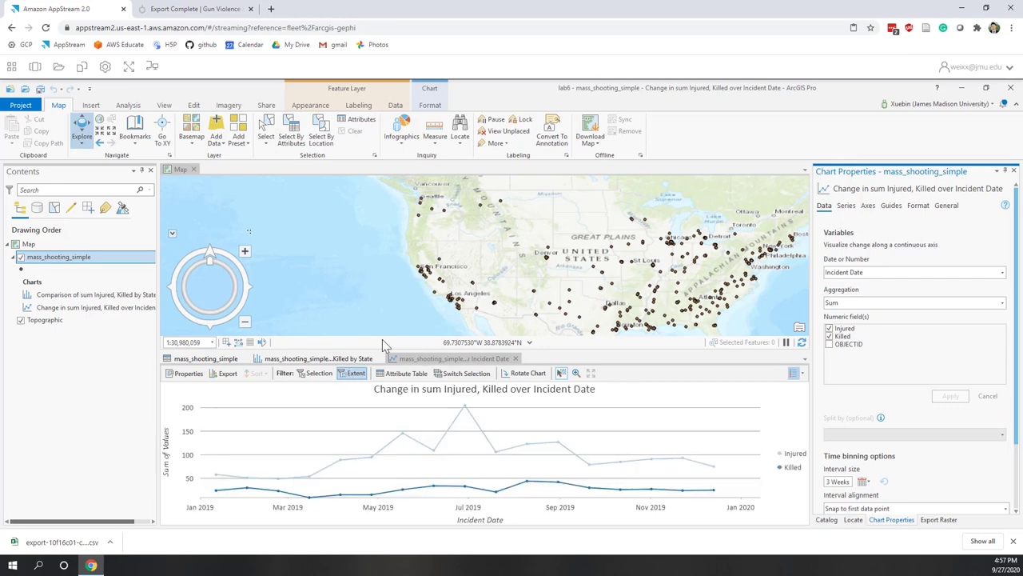
scroll(762, 292, up, 1)
scroll(763, 286, up, 2)
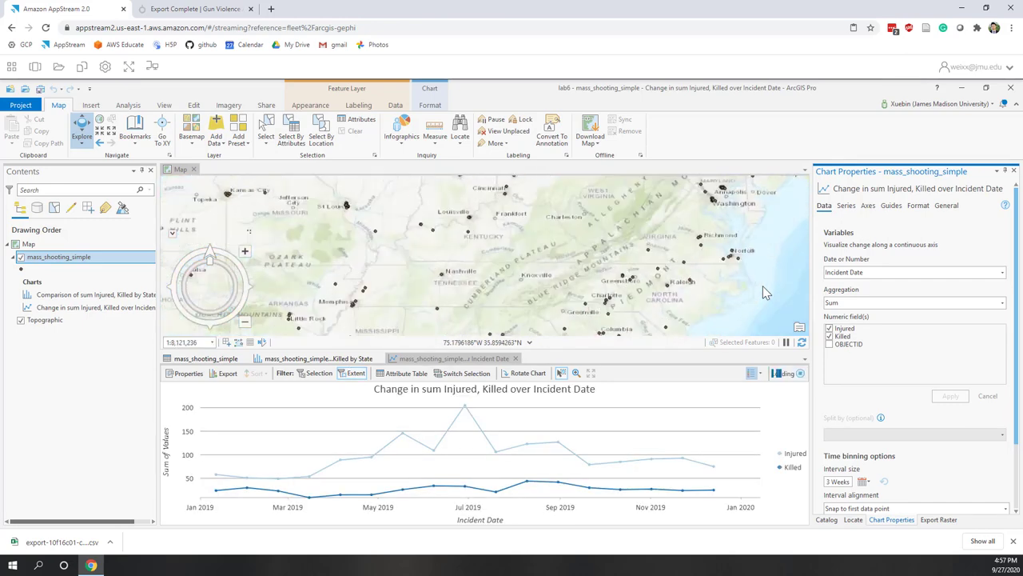
scroll(388, 266, down, 1)
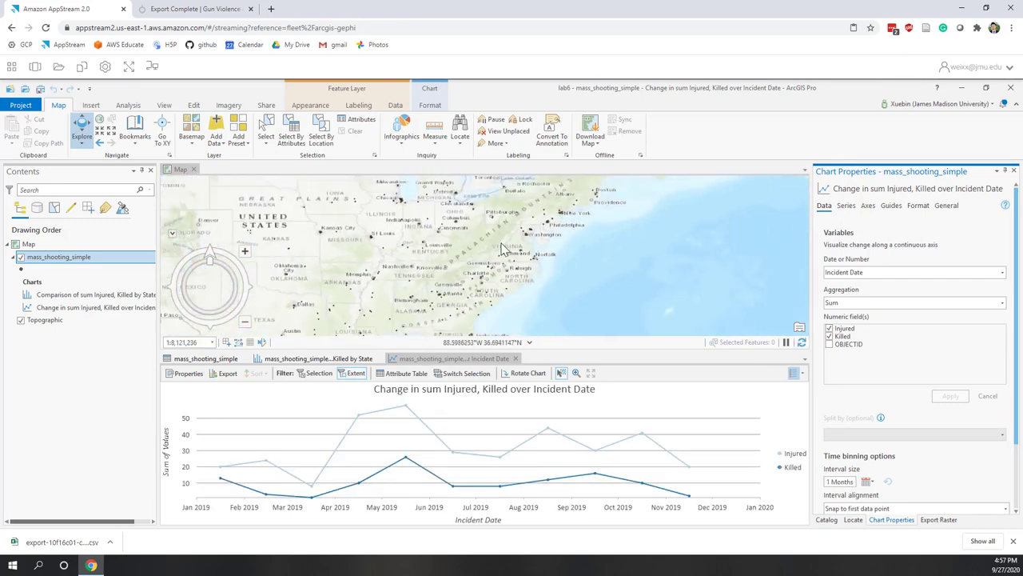
scroll(586, 265, up, 1)
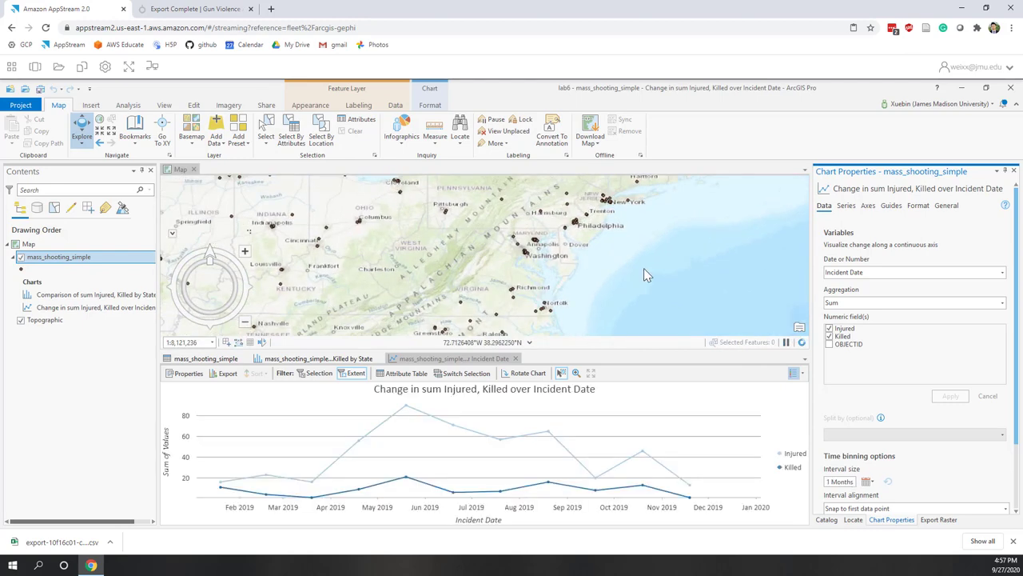
scroll(645, 270, down, 1)
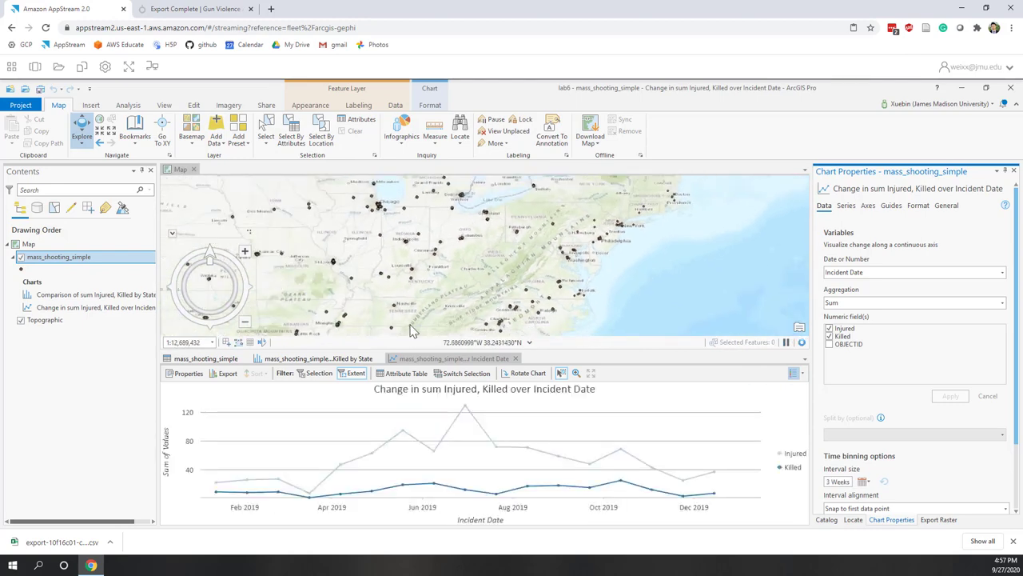
Step: Filter the line chart by selection, chart the incidents selected along the mid-Atlantic coast, and turn the selection filter off
click(317, 374)
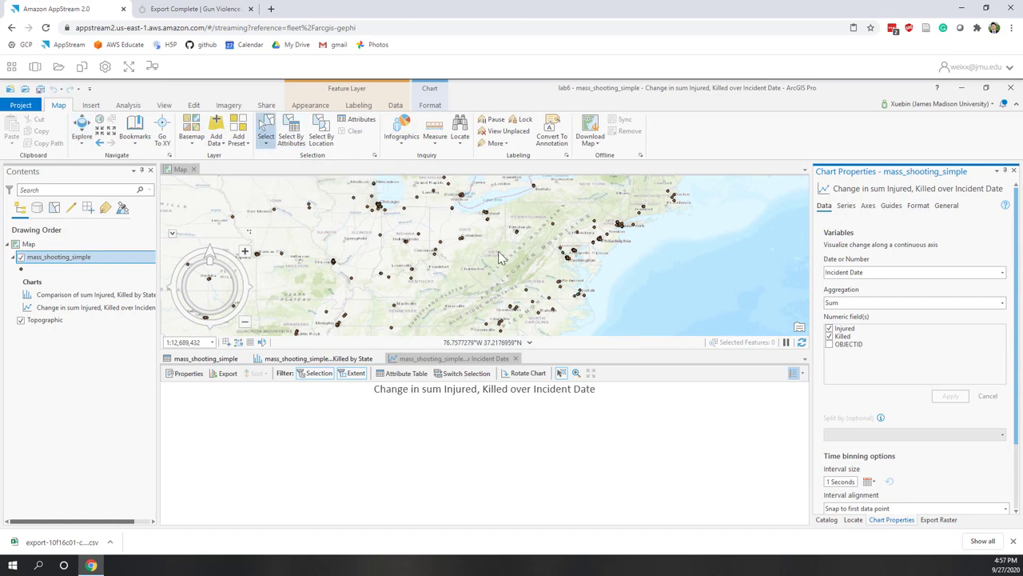
drag(501, 256, 667, 337)
click(265, 132)
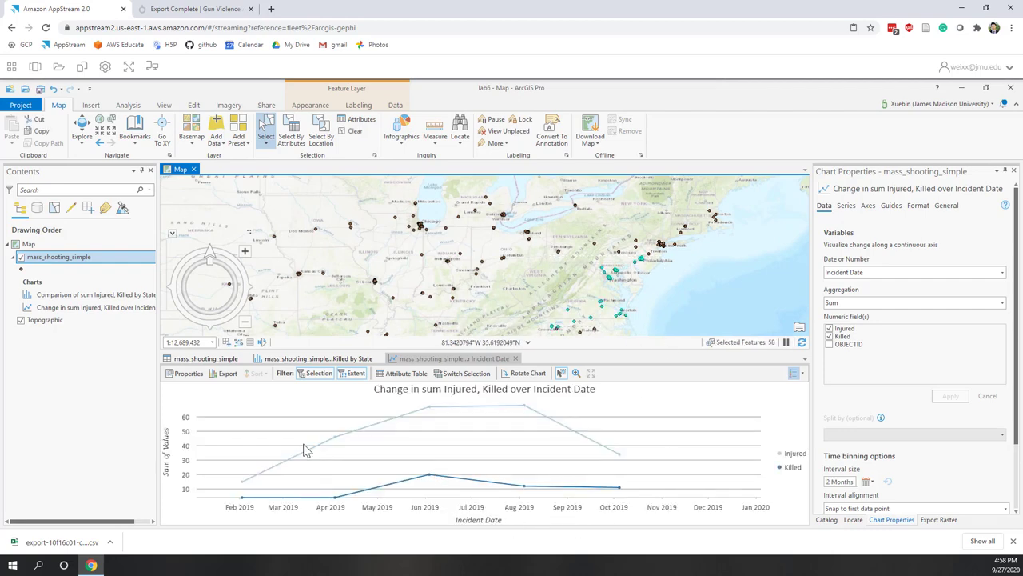
click(319, 373)
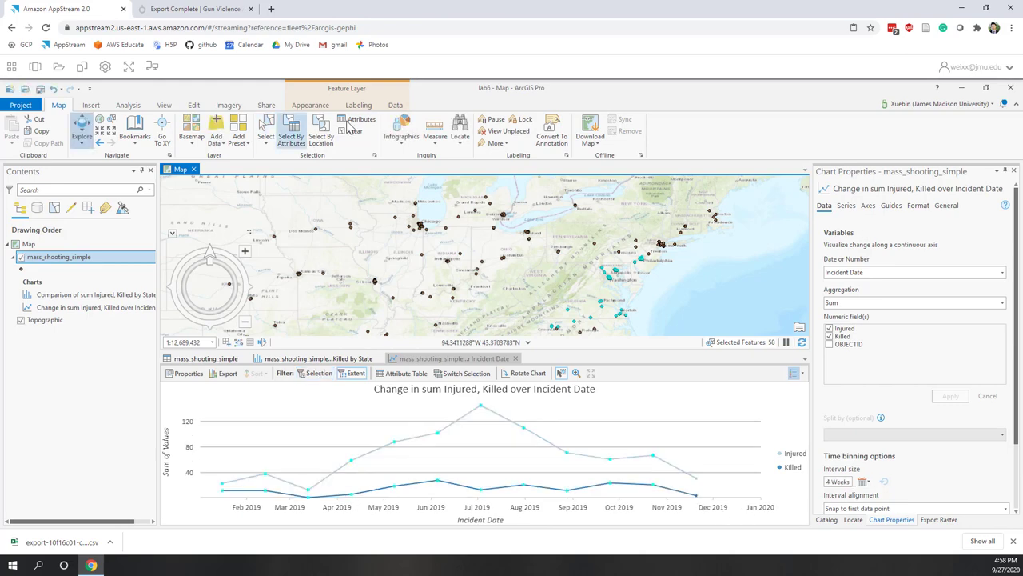
Step: Clear the map selection and create a scatter plot from the mass_shooting_simple layer
click(355, 130)
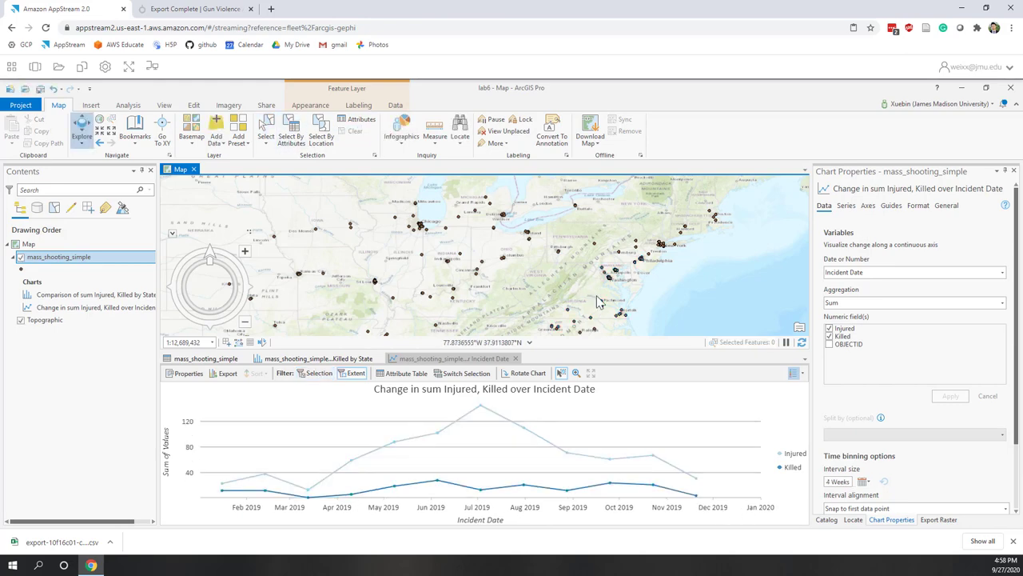
click(81, 260)
right_click(82, 264)
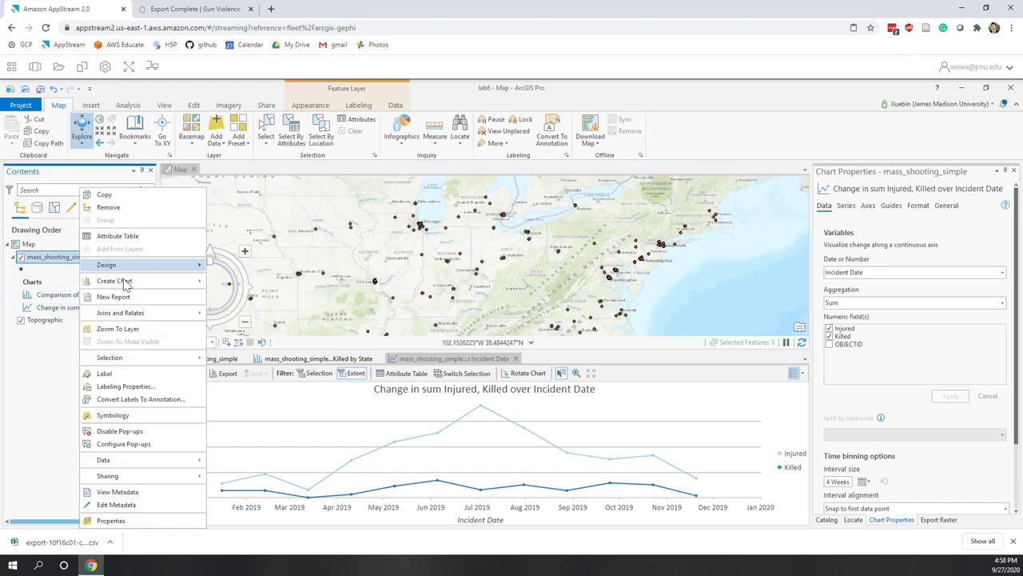
mouse_move(126, 283)
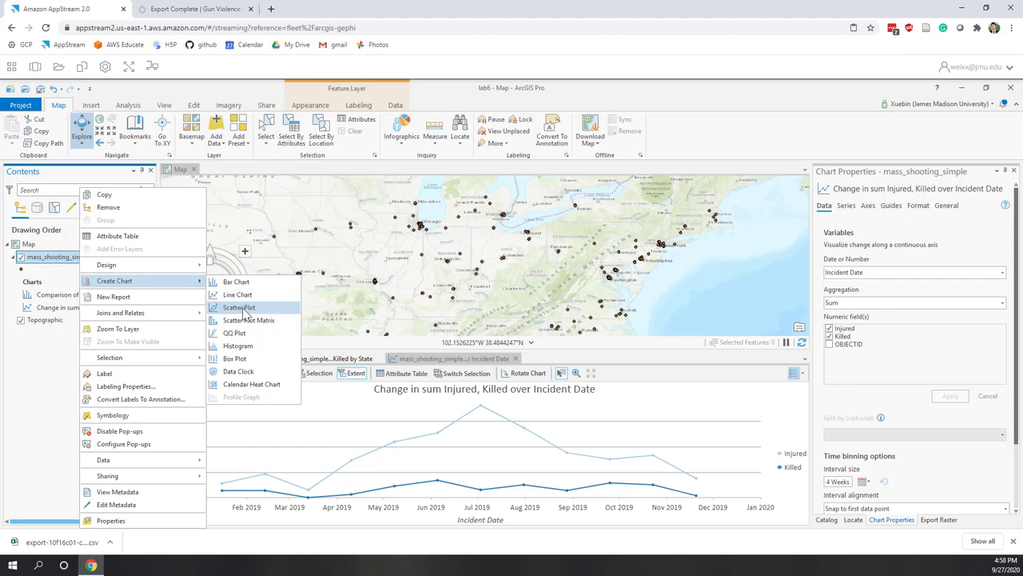
click(246, 313)
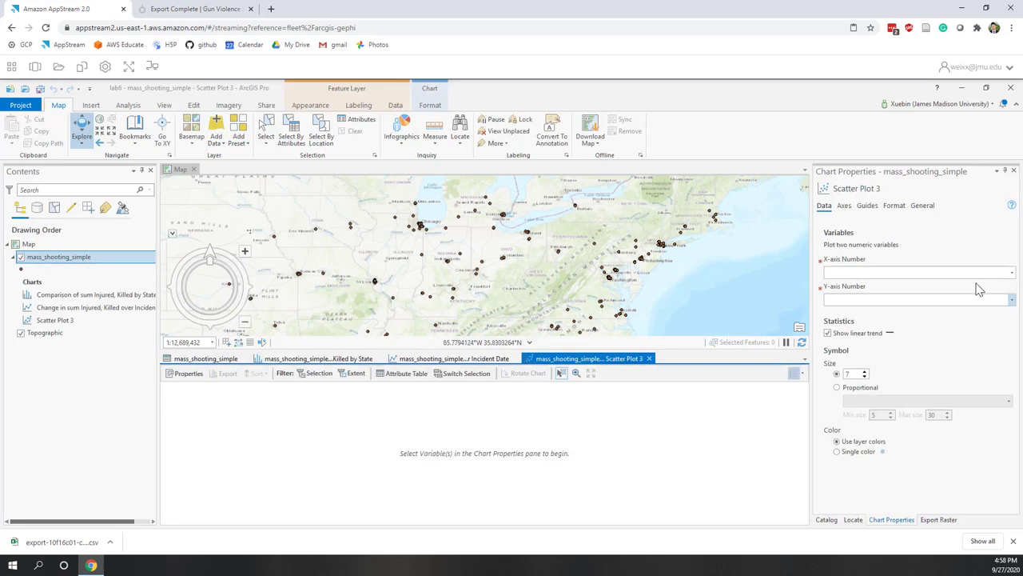
Step: Set the scatter plot's X-axis number to Killed and its Y-axis number to Injured, and look at the chart format themes
click(1011, 272)
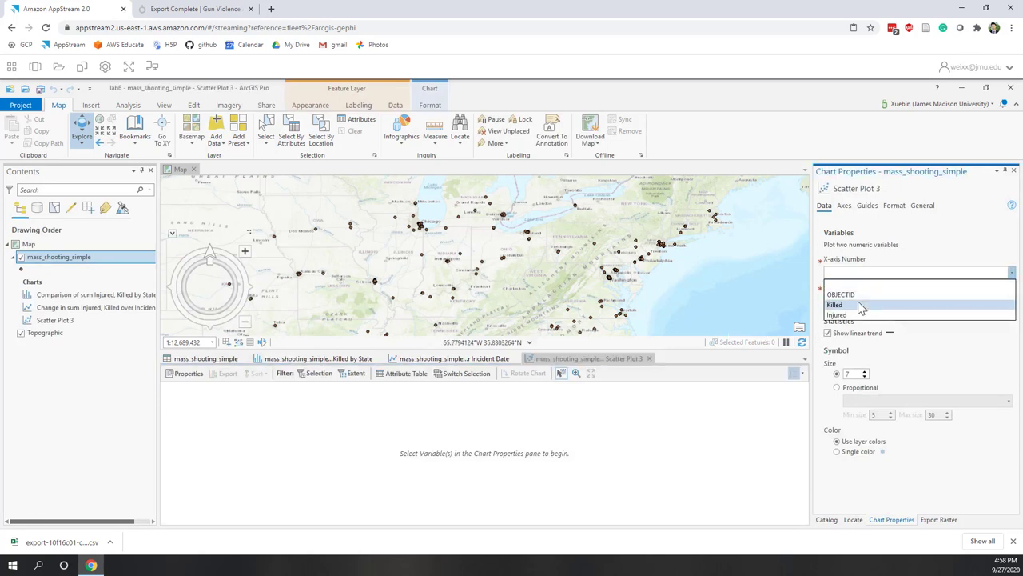
click(860, 306)
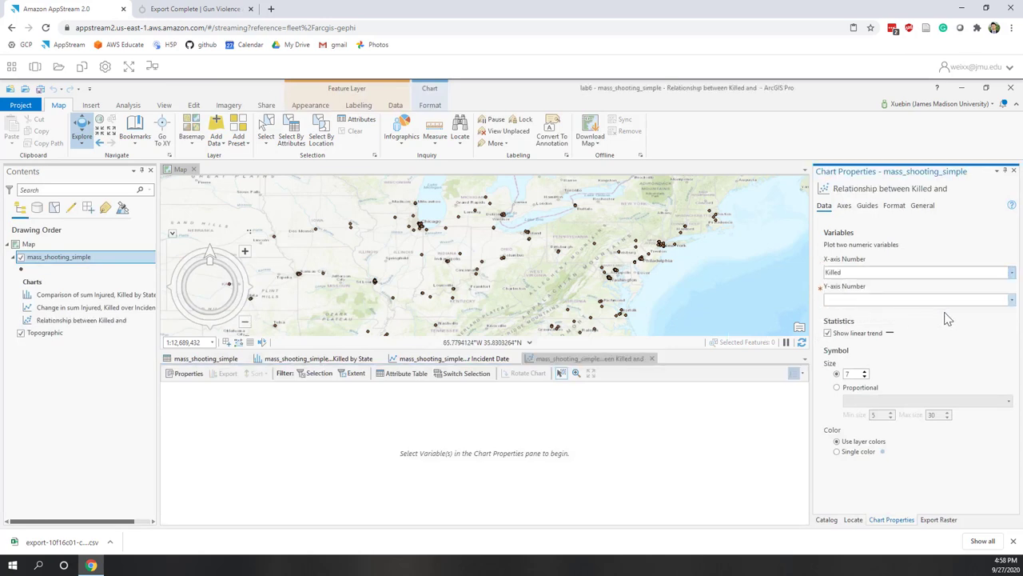
click(1011, 299)
click(849, 342)
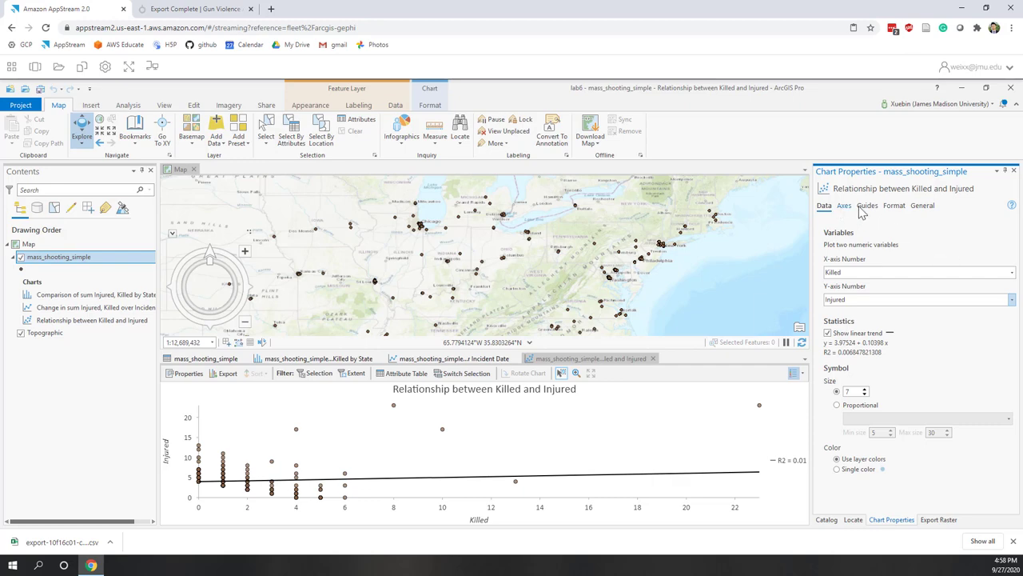
click(896, 206)
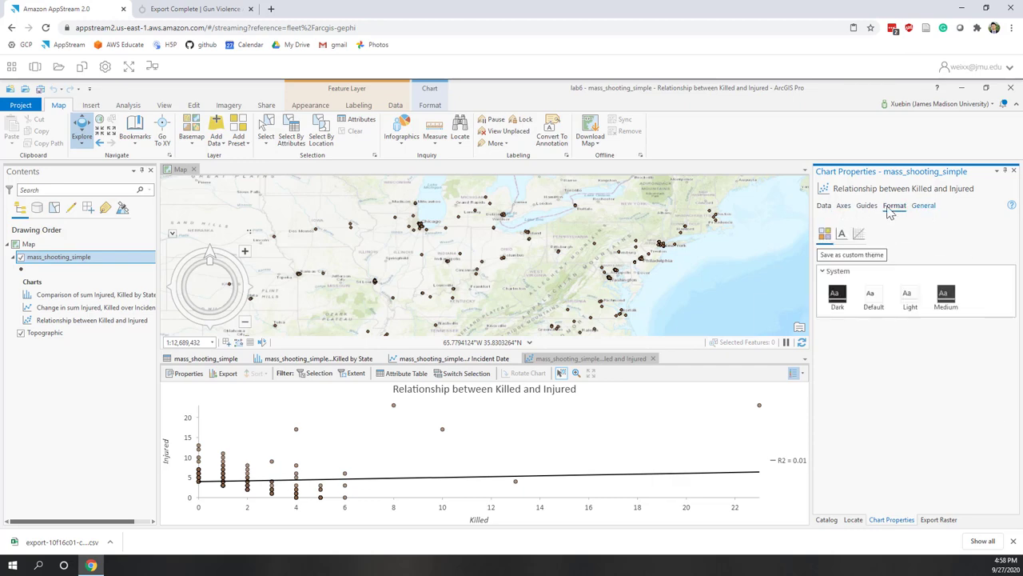
click(828, 208)
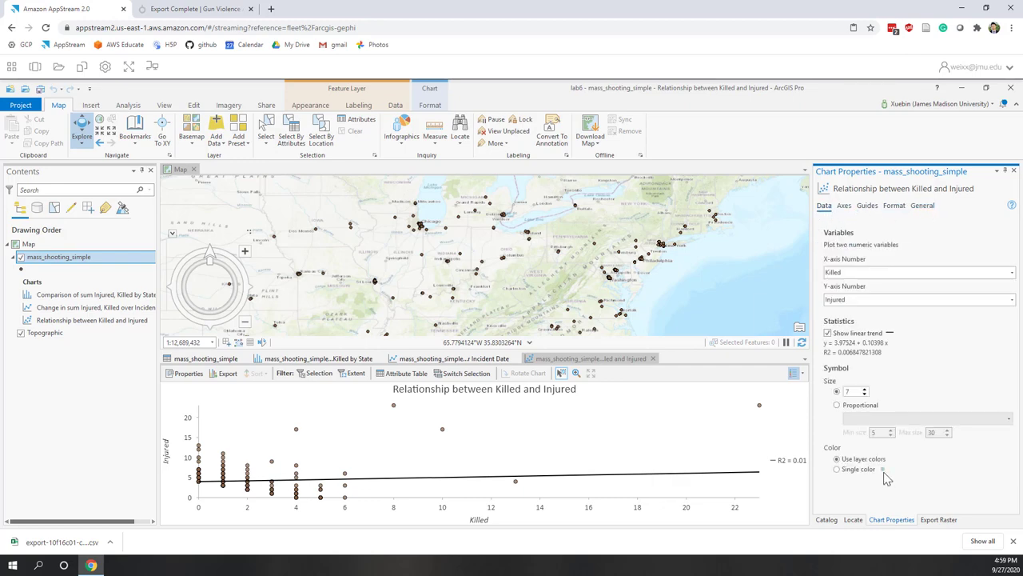
Step: Create a QQ plot from the mass_shooting_simple layer with Injured as the distribution to compare
right_click(81, 257)
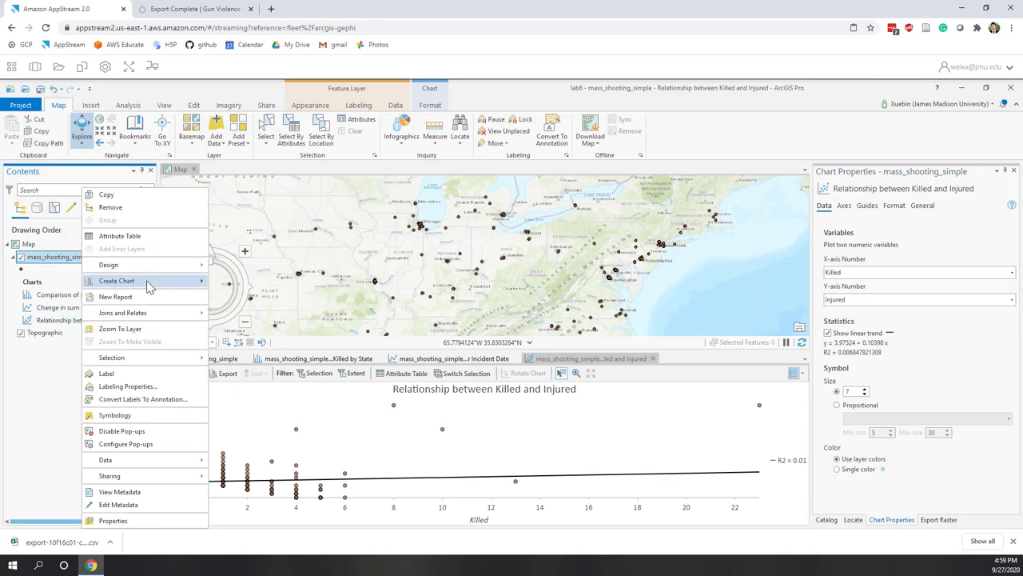
mouse_move(149, 286)
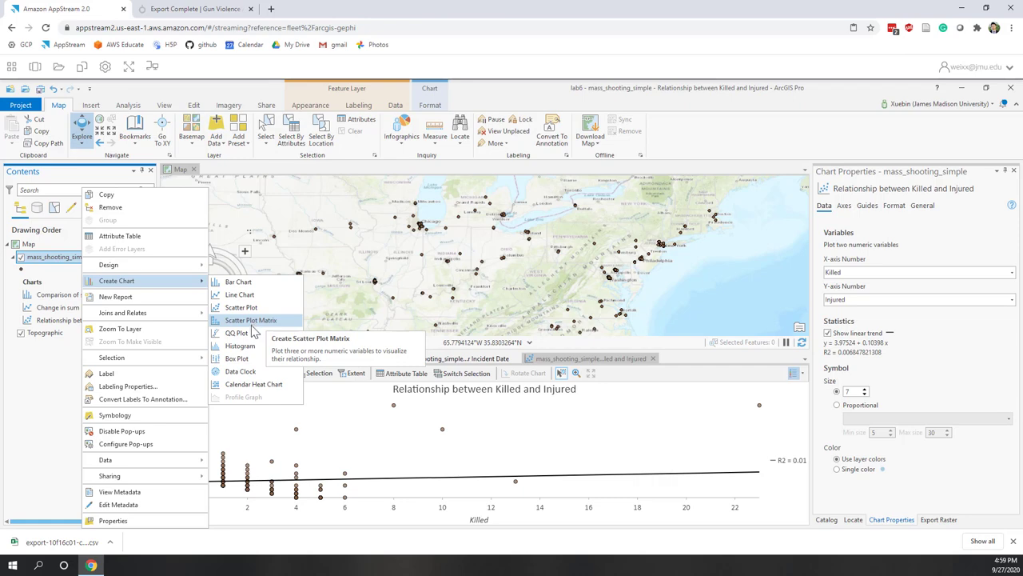
click(238, 332)
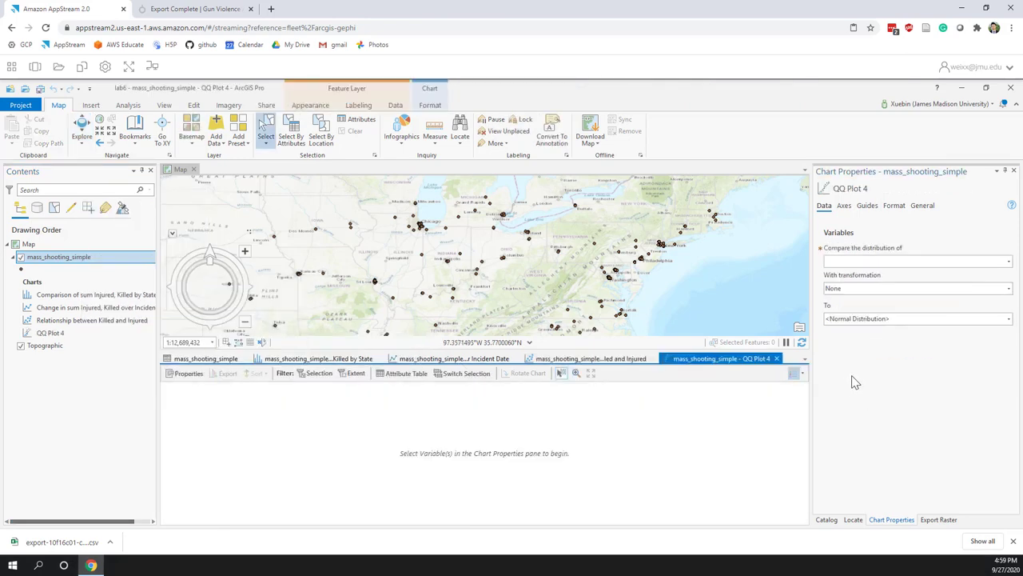
click(1009, 263)
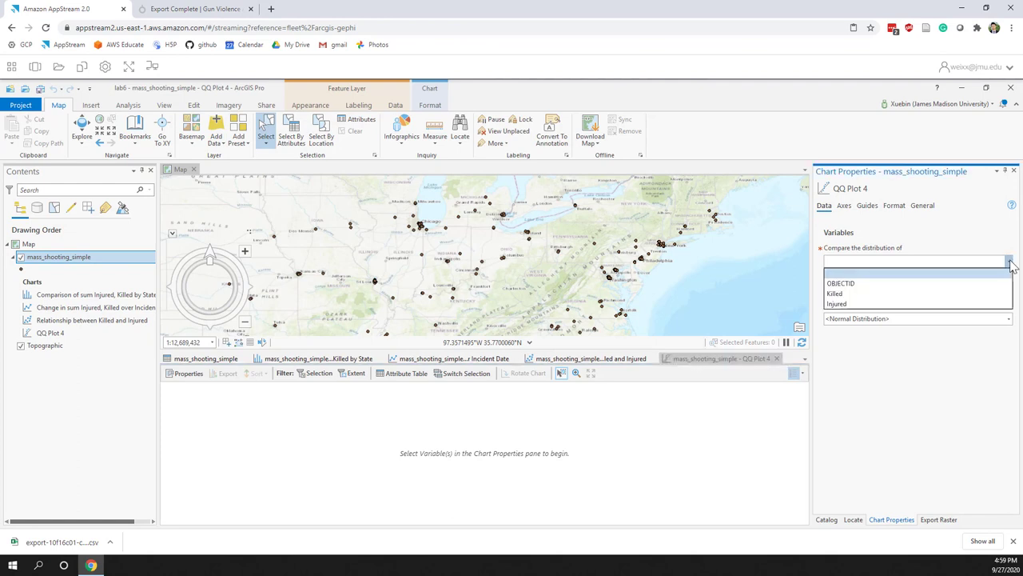
click(848, 304)
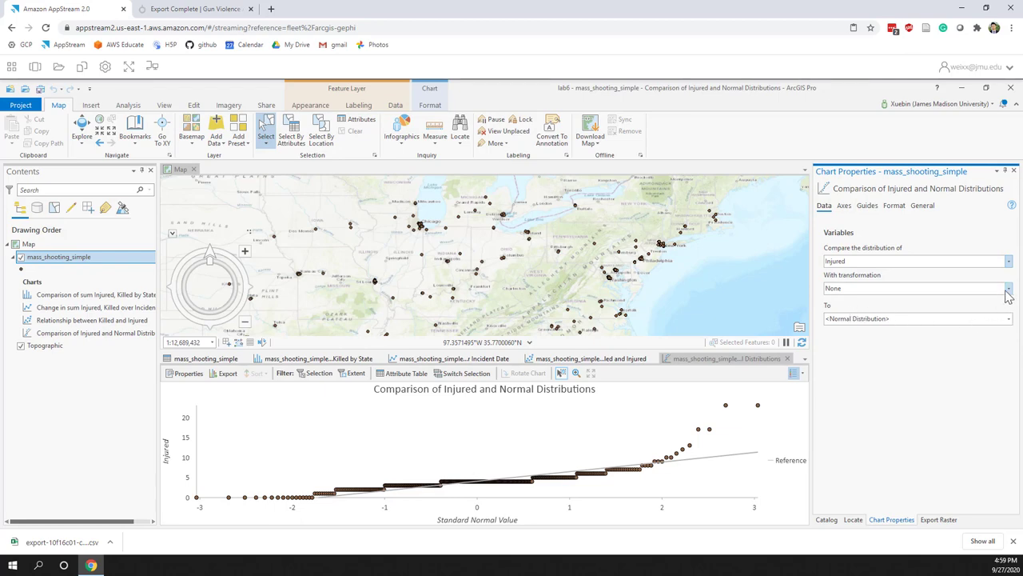
Step: Compare the Injured distribution to Killed instead of the normal distribution in the QQ plot
click(1009, 318)
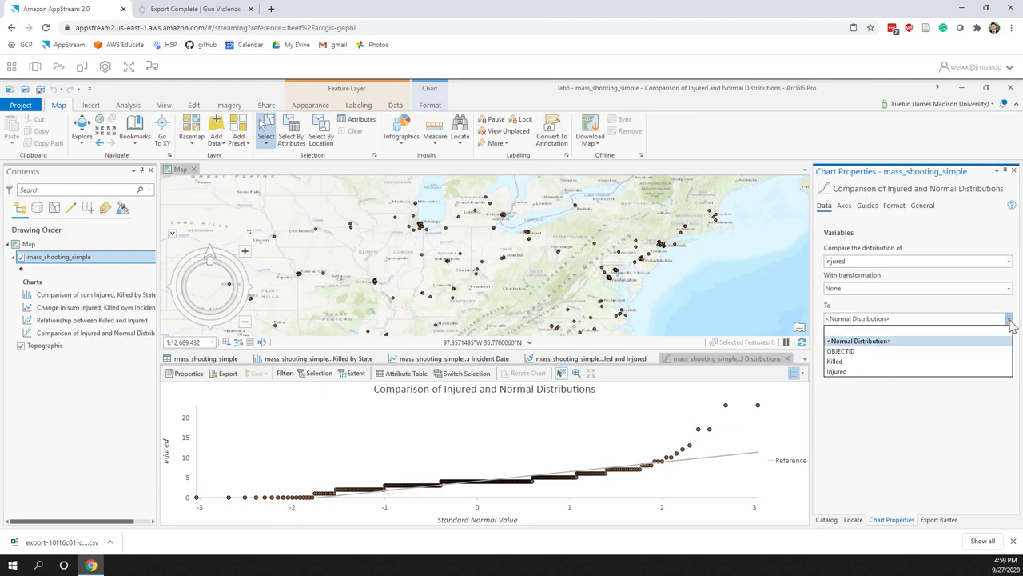
click(940, 432)
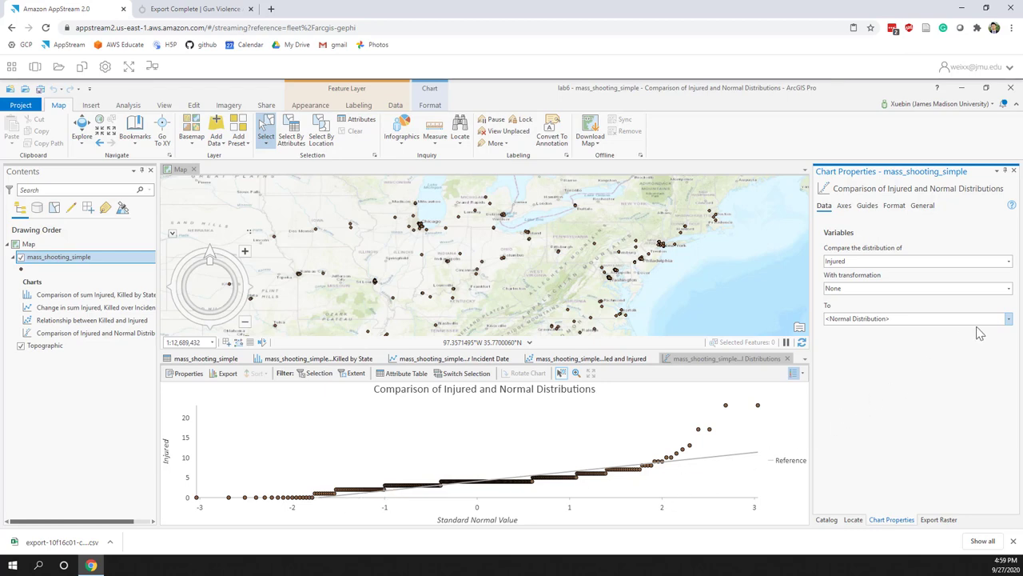
click(1010, 319)
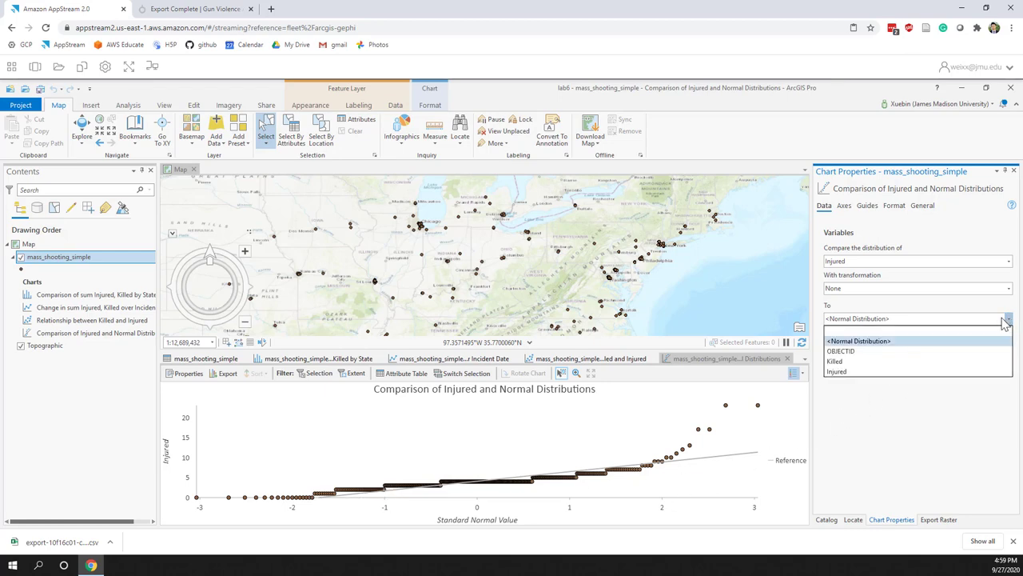
click(836, 362)
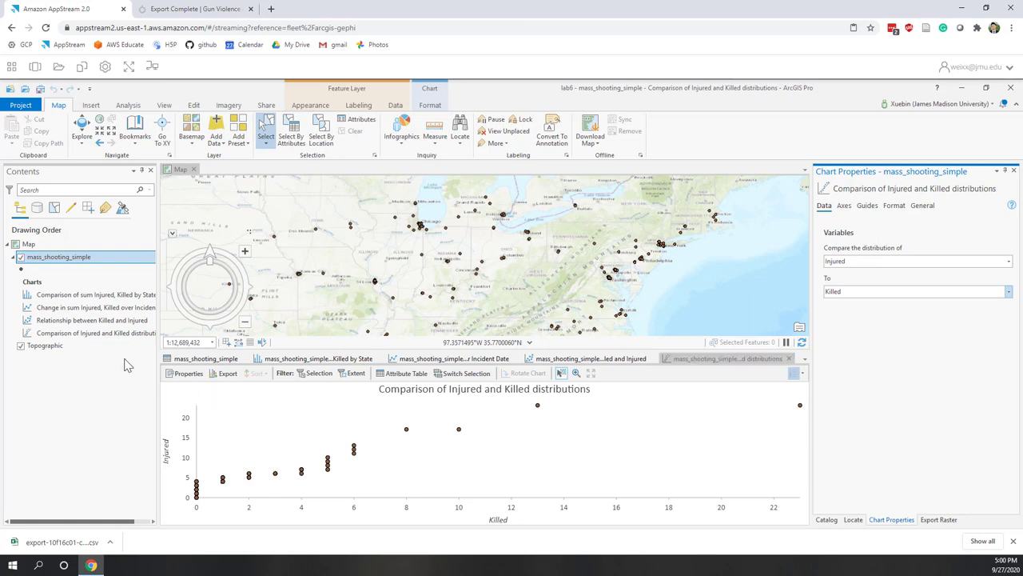
Step: Create a histogram from the mass_shooting_simple layer with Injured as its number variable
right_click(125, 257)
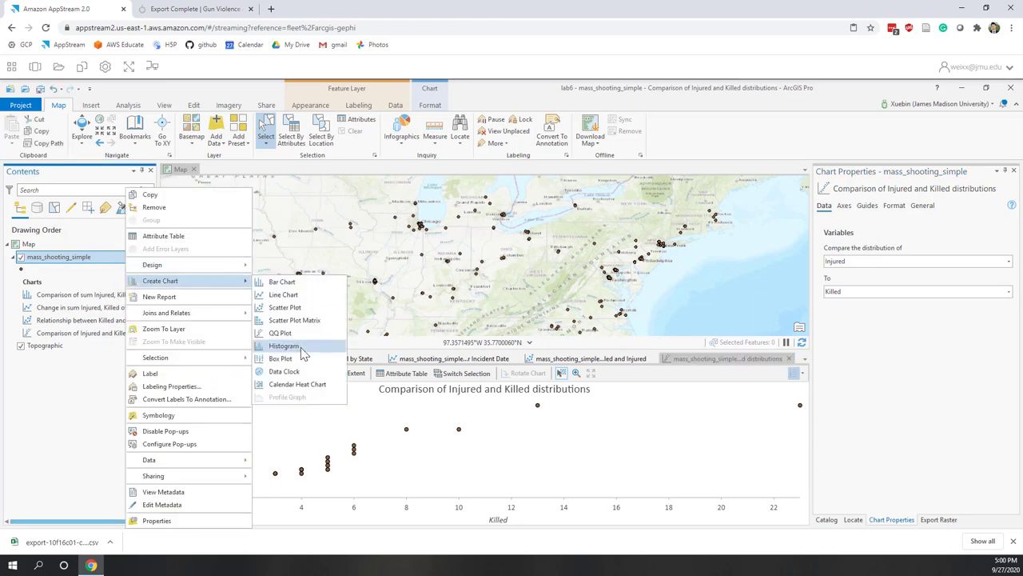
click(301, 349)
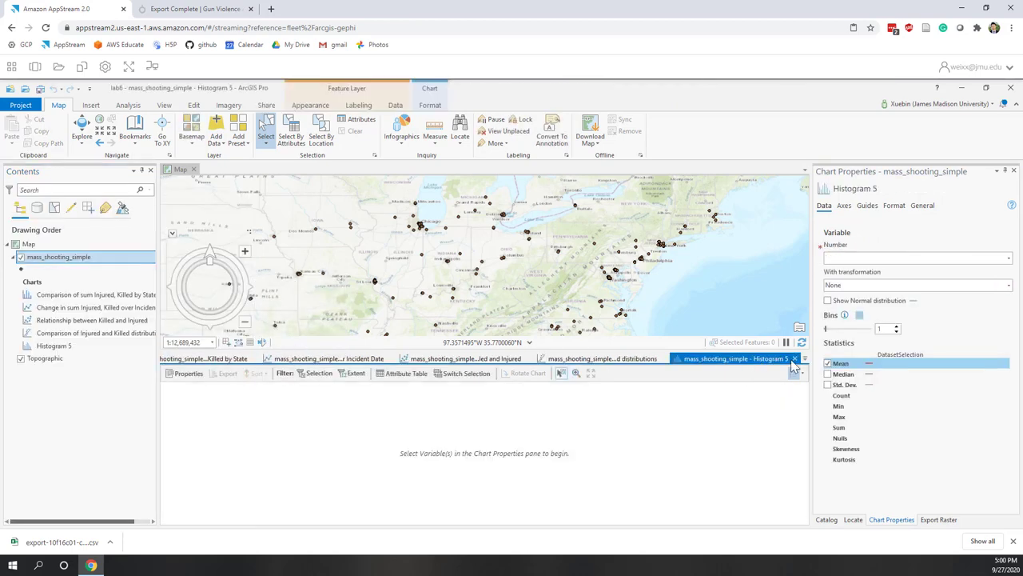
click(1009, 260)
key(Escape)
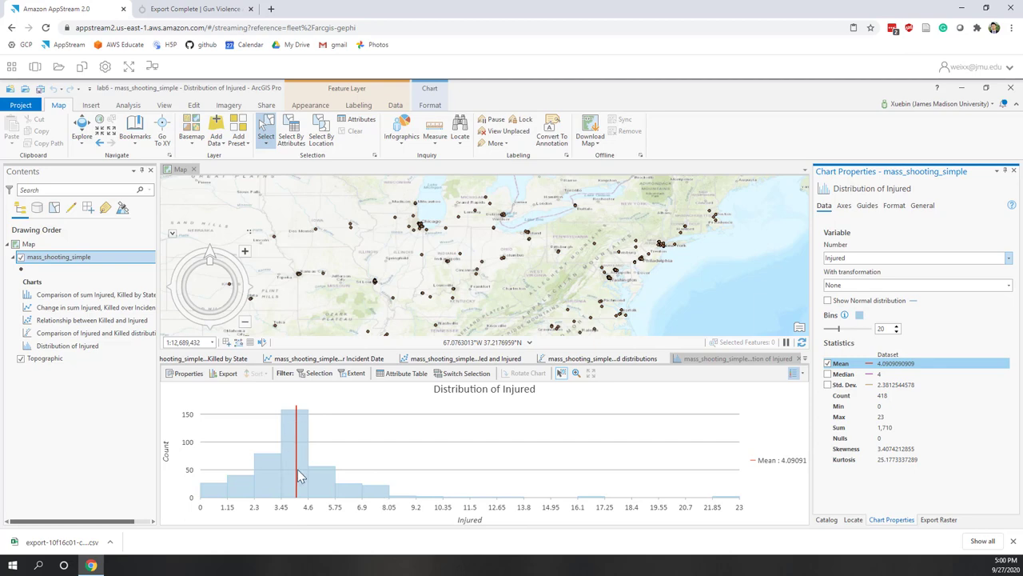
Step: Show the median and standard deviation lines on the Injured histogram
mouse_move(305, 481)
click(829, 375)
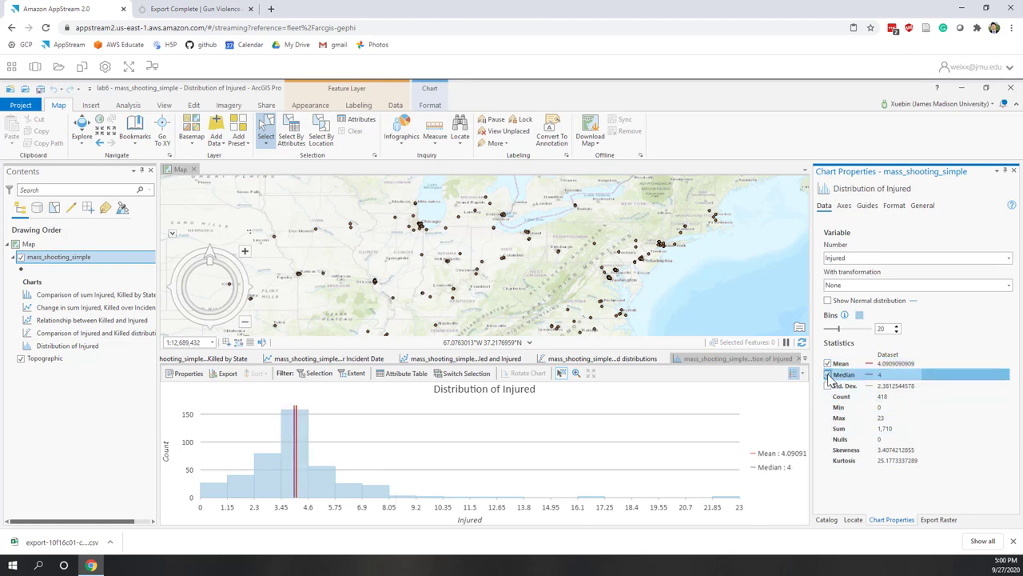
click(829, 386)
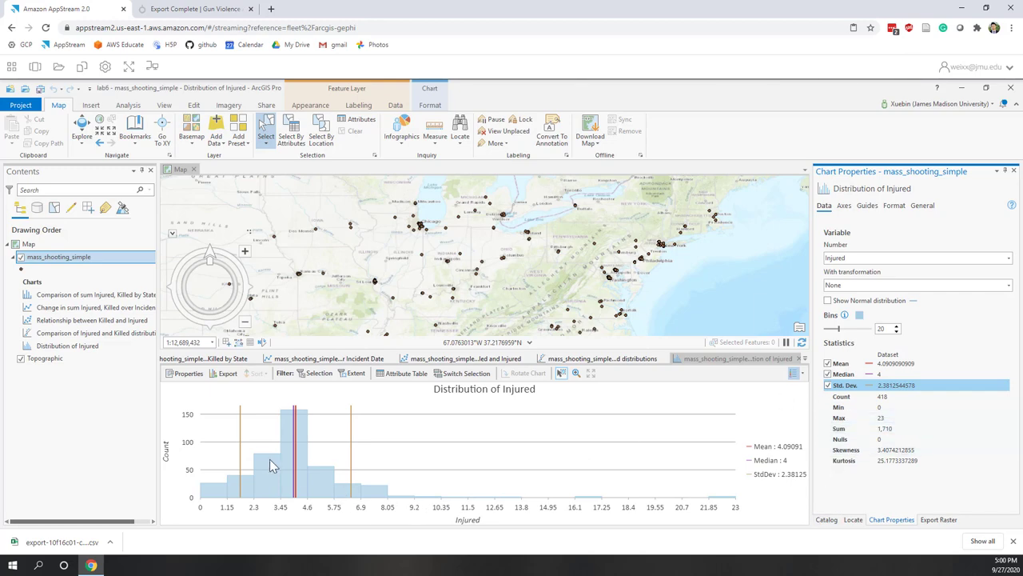
Step: Create a box plot from the mass_shooting_simple layer
right_click(108, 257)
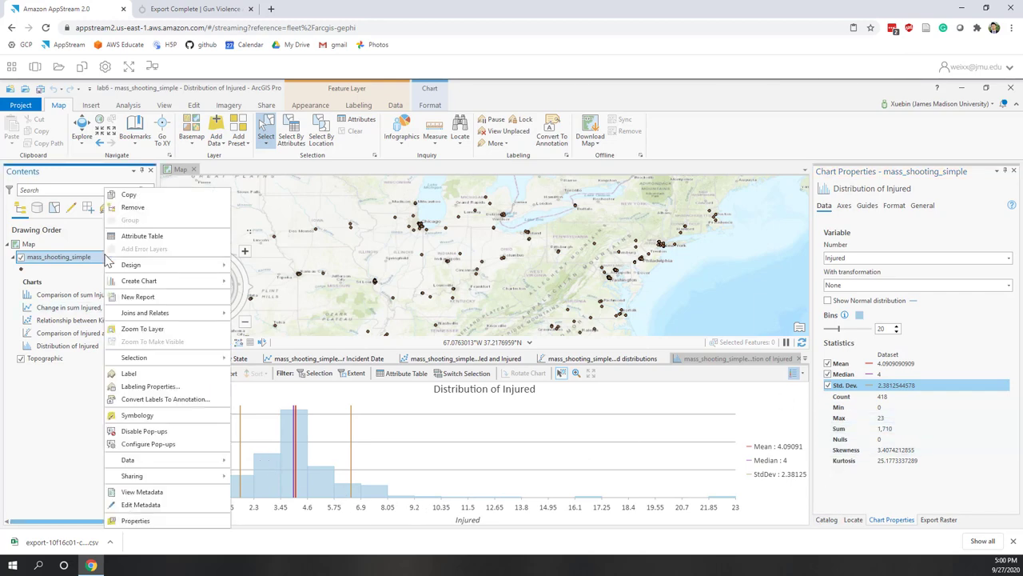
mouse_move(157, 284)
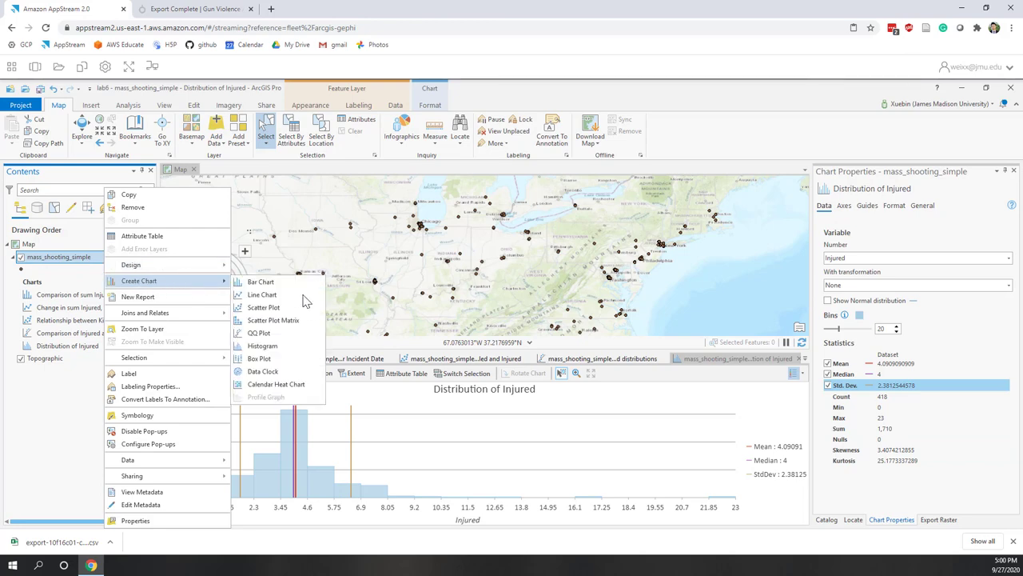
click(276, 361)
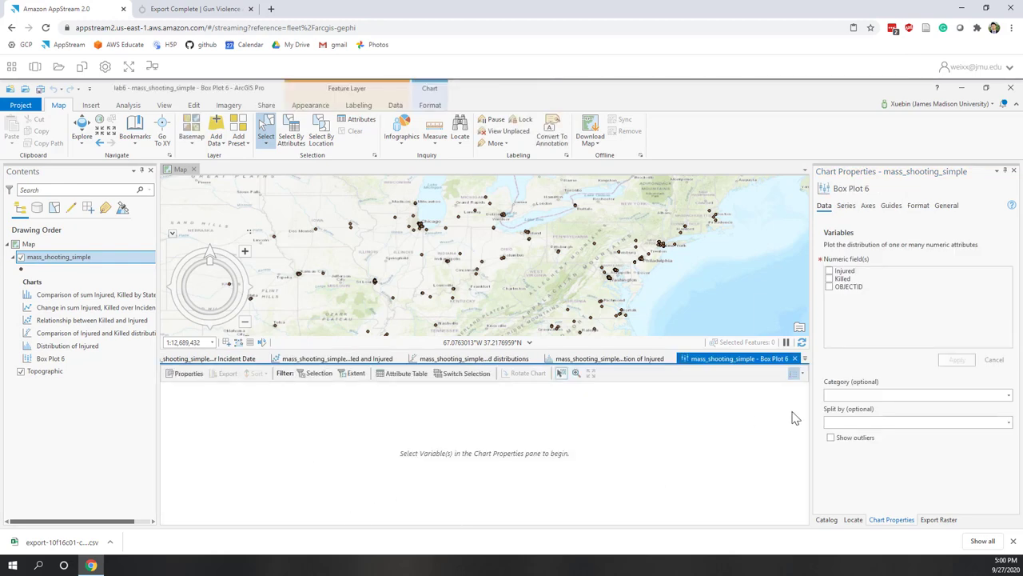
Step: Plot the Injured field by the State category in the box plot, and switch the outliers on and back off
click(830, 271)
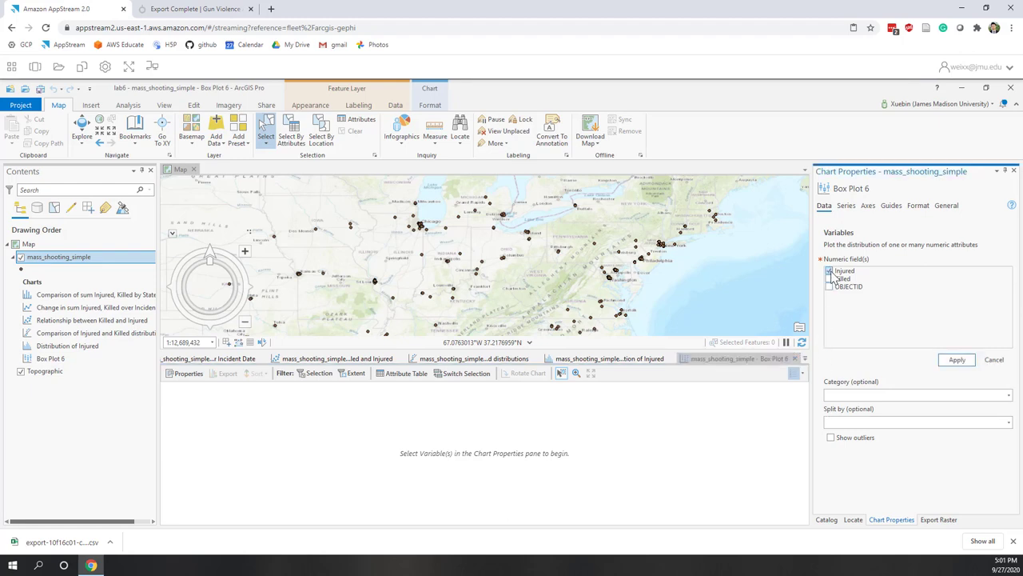
click(1009, 397)
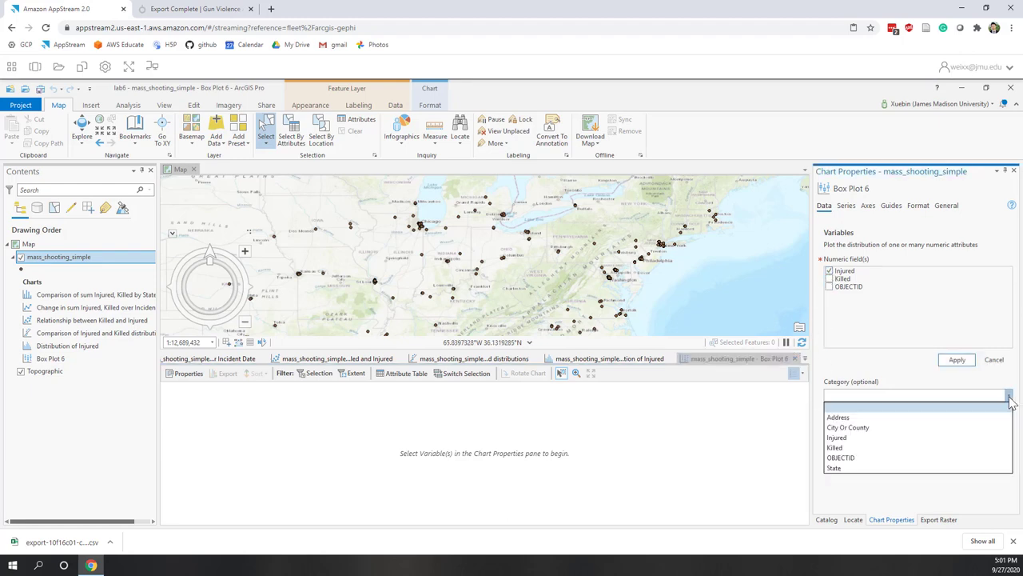
click(835, 468)
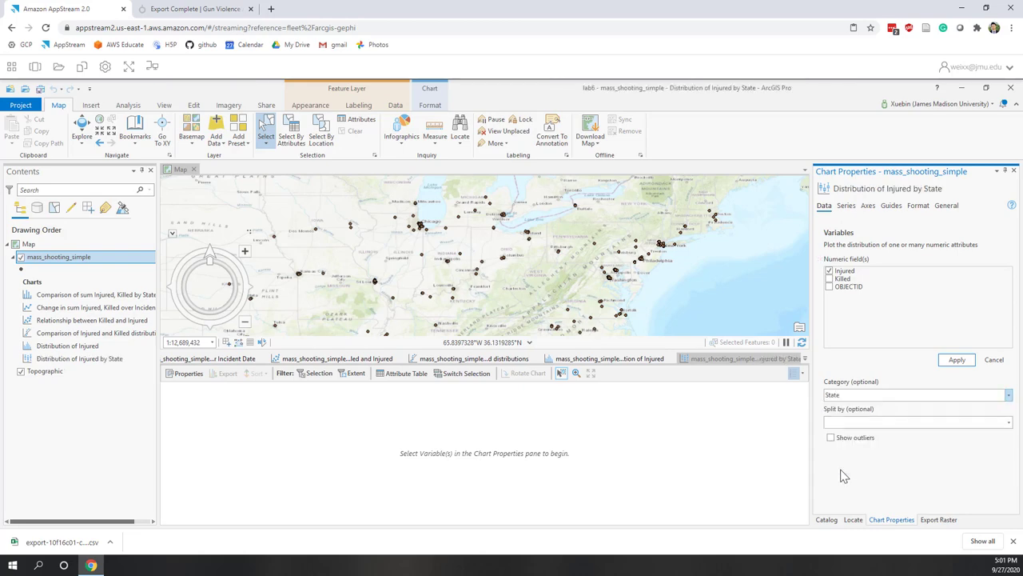
click(960, 364)
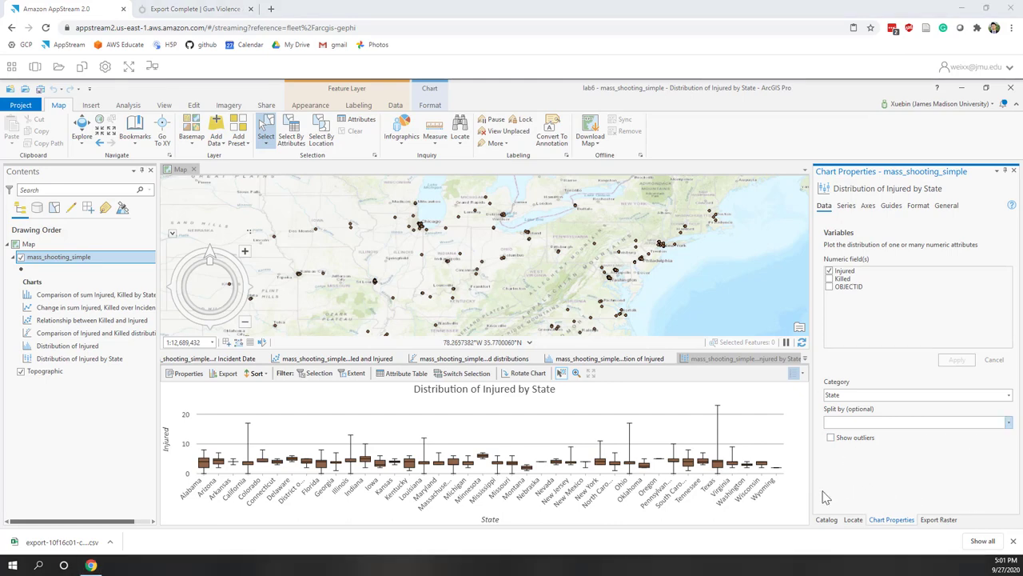
click(831, 439)
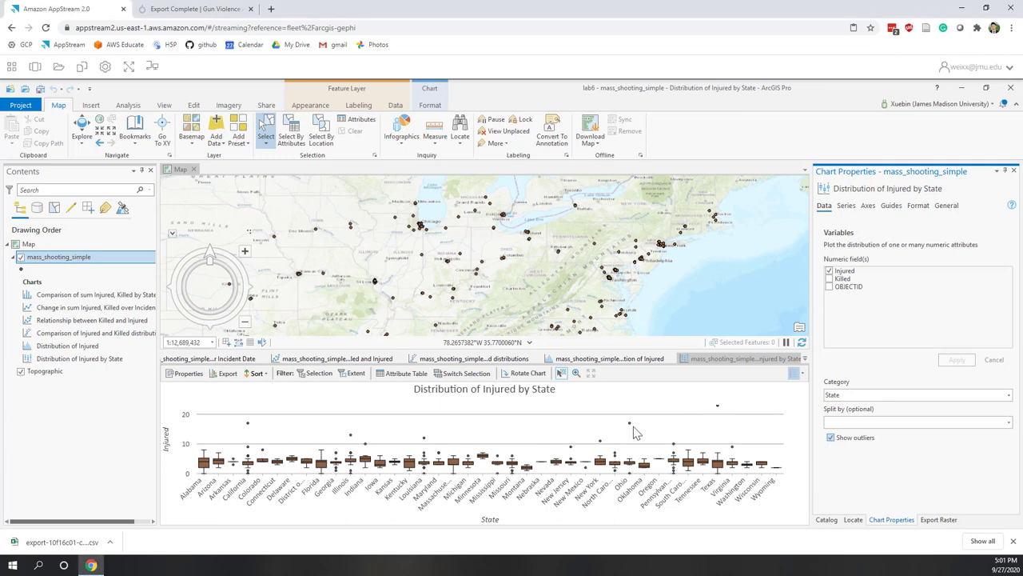
click(831, 438)
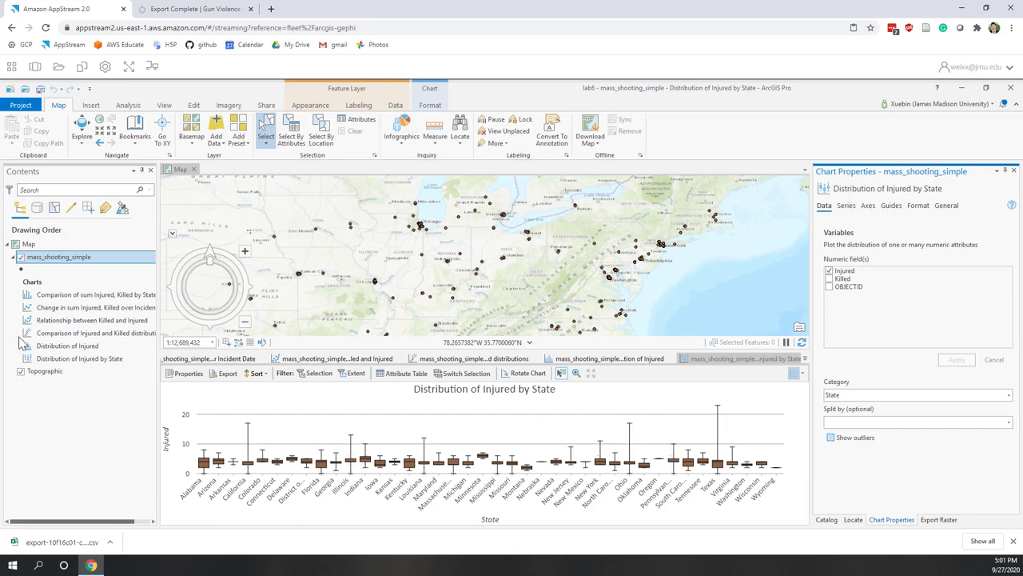
Step: Create a data clock chart from the mass_shooting_simple layer
right_click(87, 265)
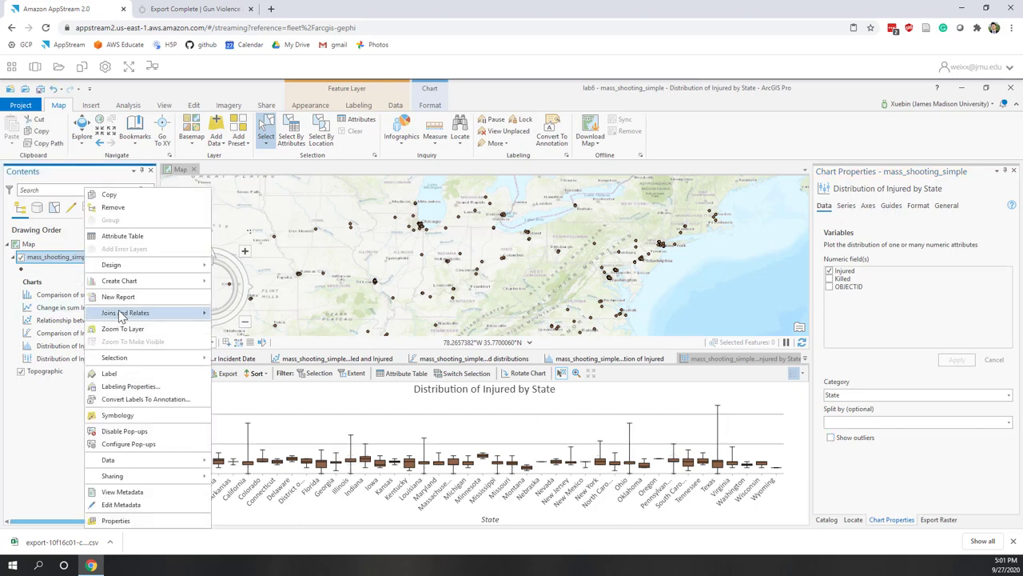
mouse_move(191, 286)
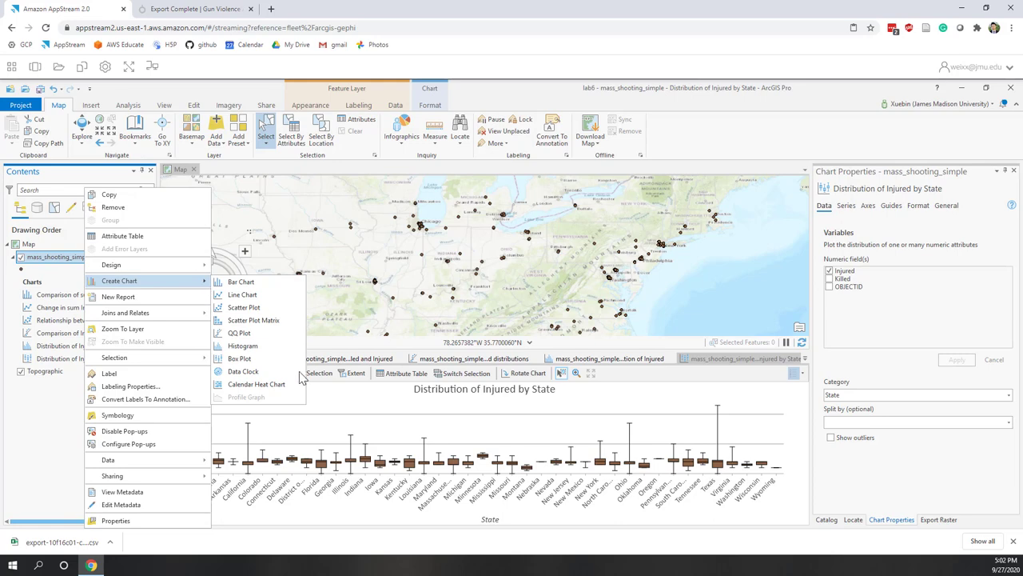
click(253, 373)
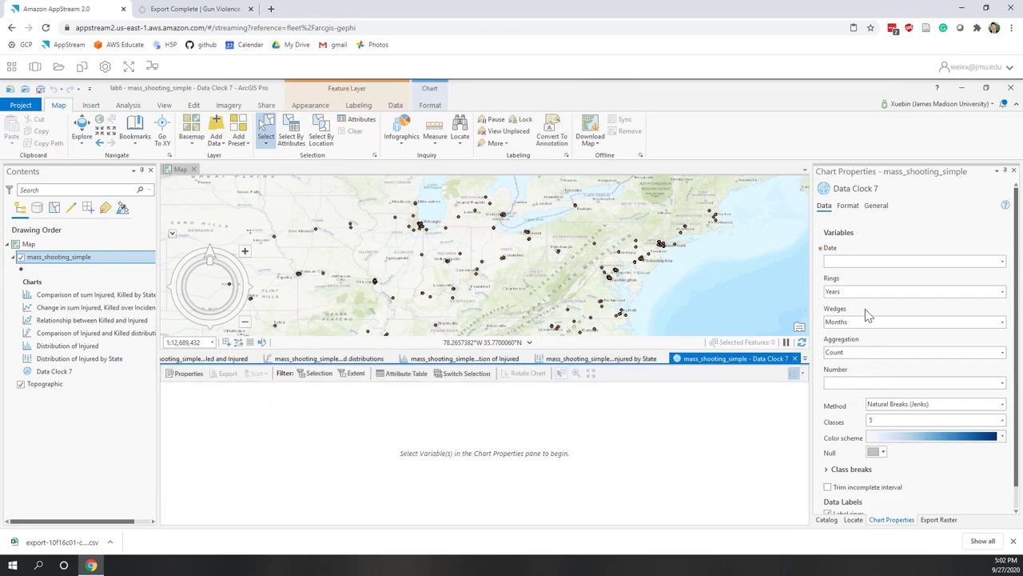
Step: Set the data clock's date to Incident Date, with weeks as rings and days of the week as wedges
click(884, 262)
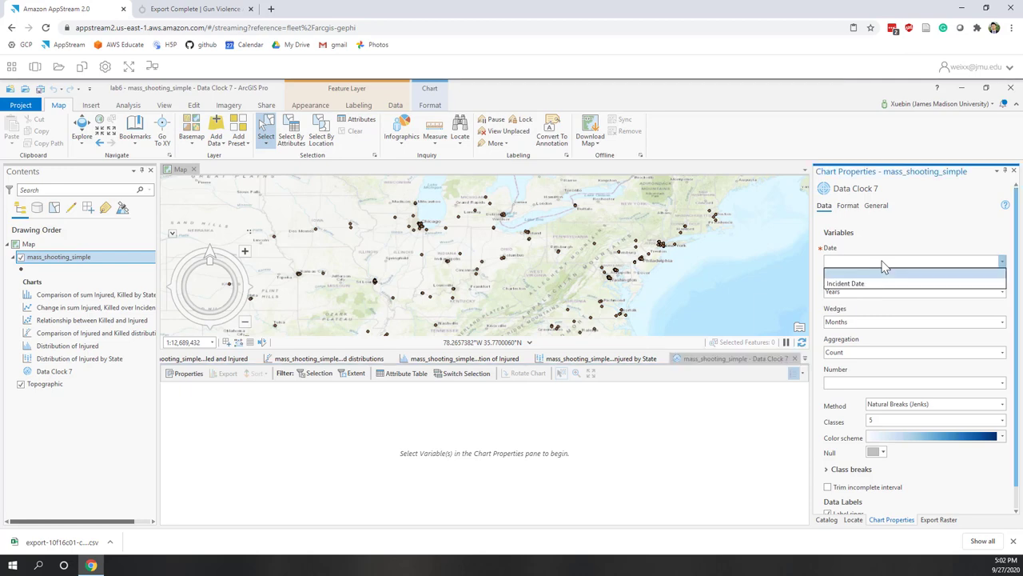
click(845, 284)
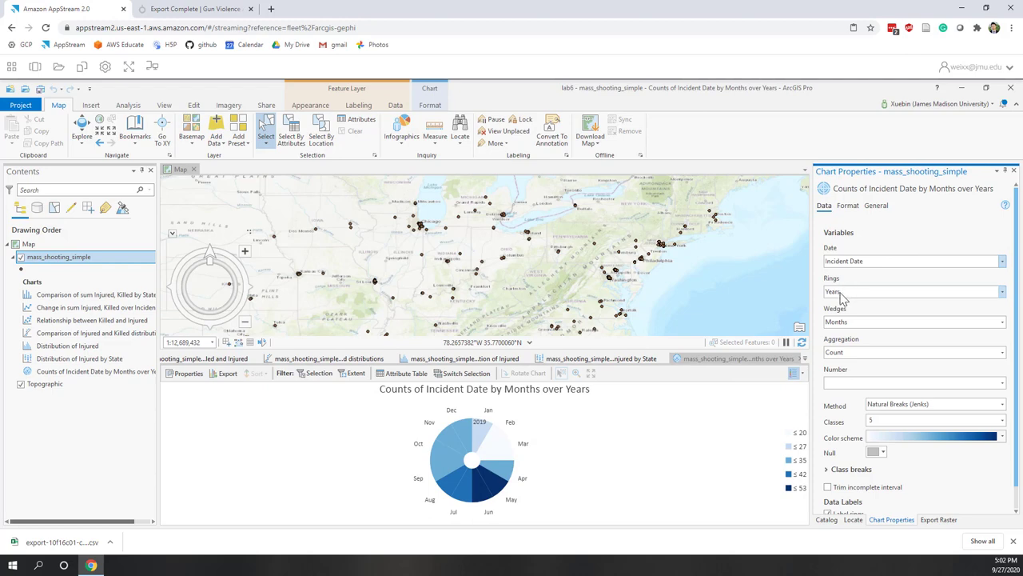
click(842, 295)
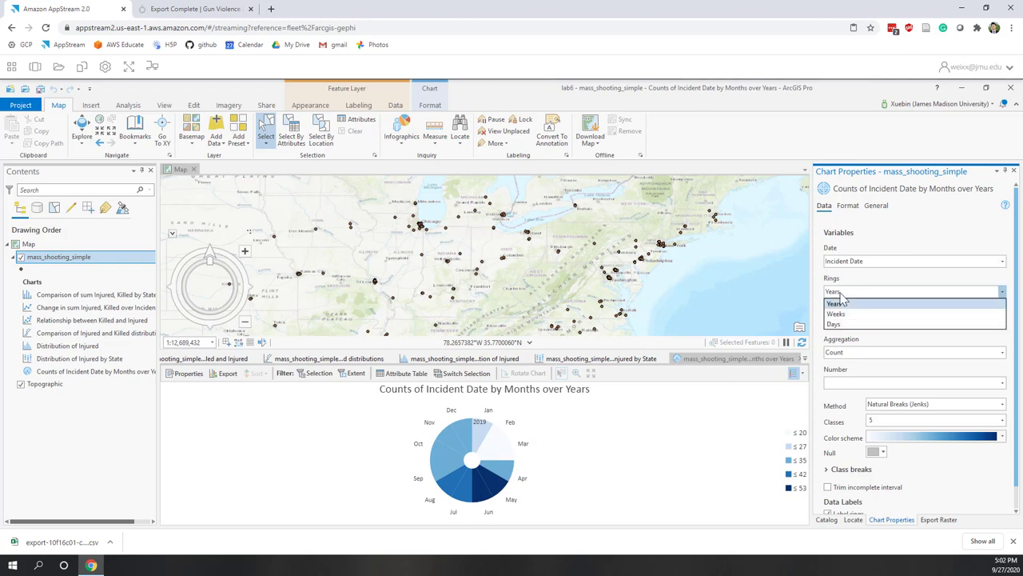
click(839, 321)
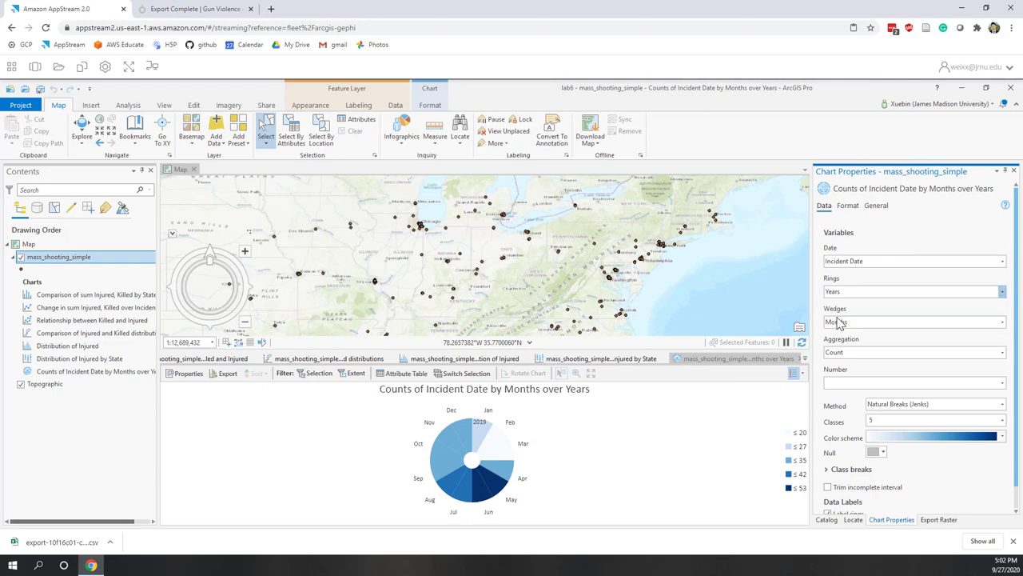
Step: Aggregate the data clock by the sum of the Injured field
click(857, 353)
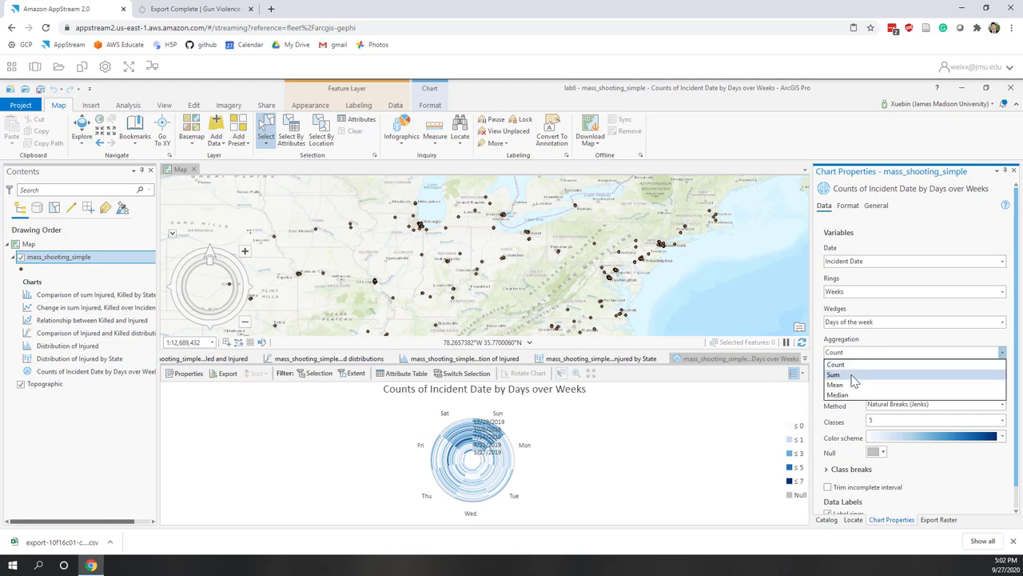
click(854, 375)
click(1003, 384)
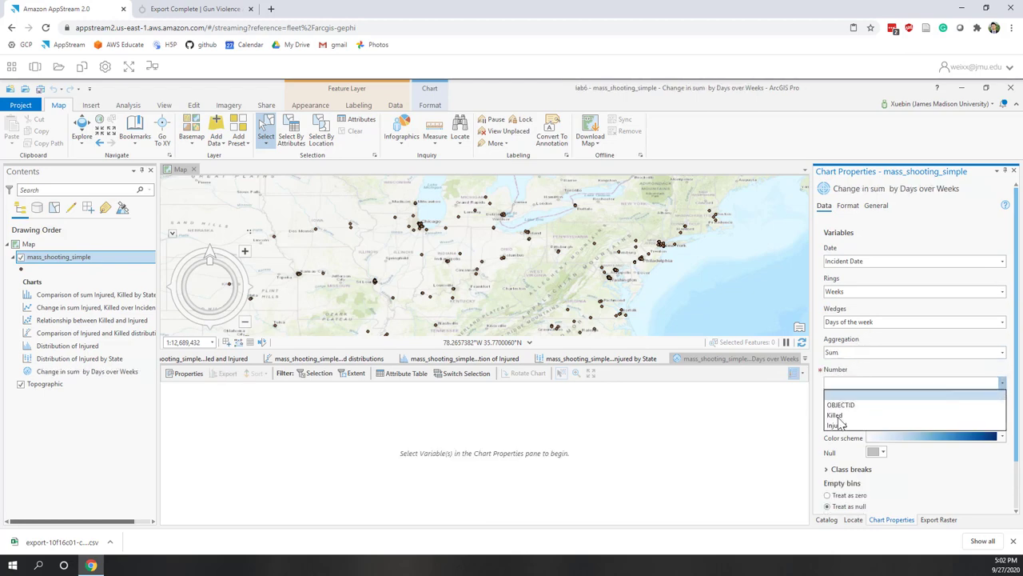
click(836, 425)
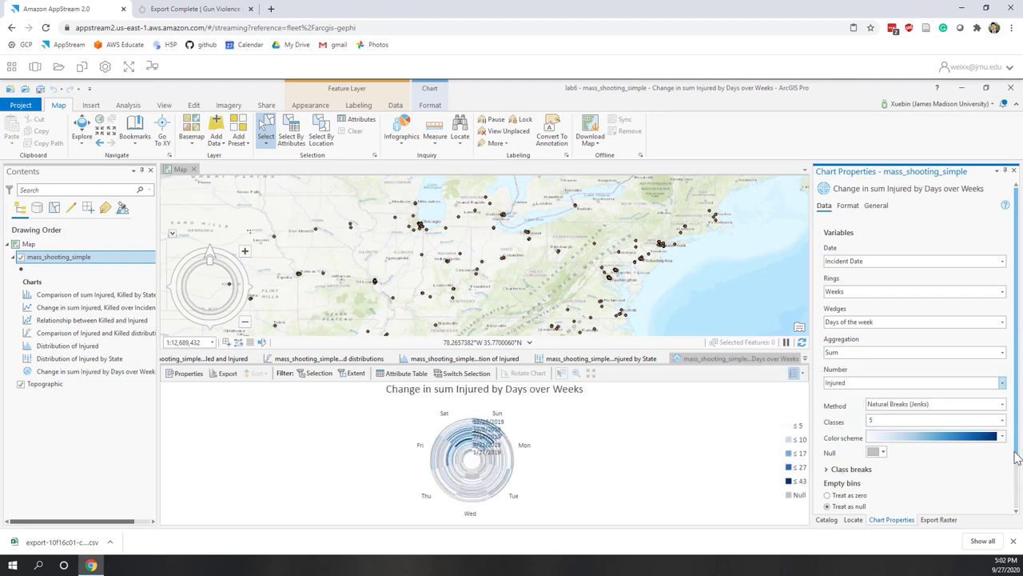
Step: Turn off the data clock's ring labels, and switch the wedge labels off and back on
drag(1017, 475, 1020, 516)
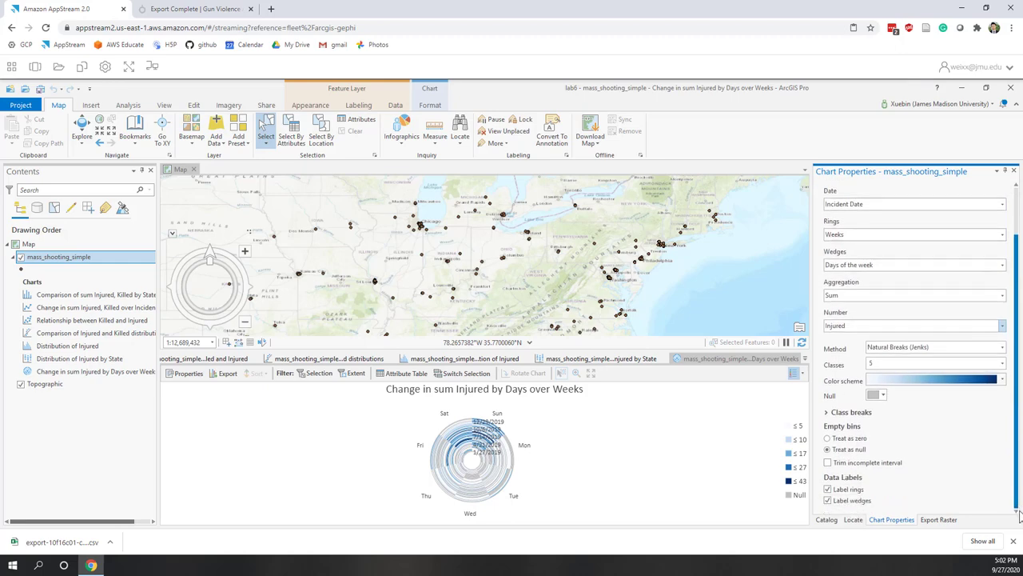
click(827, 488)
click(828, 500)
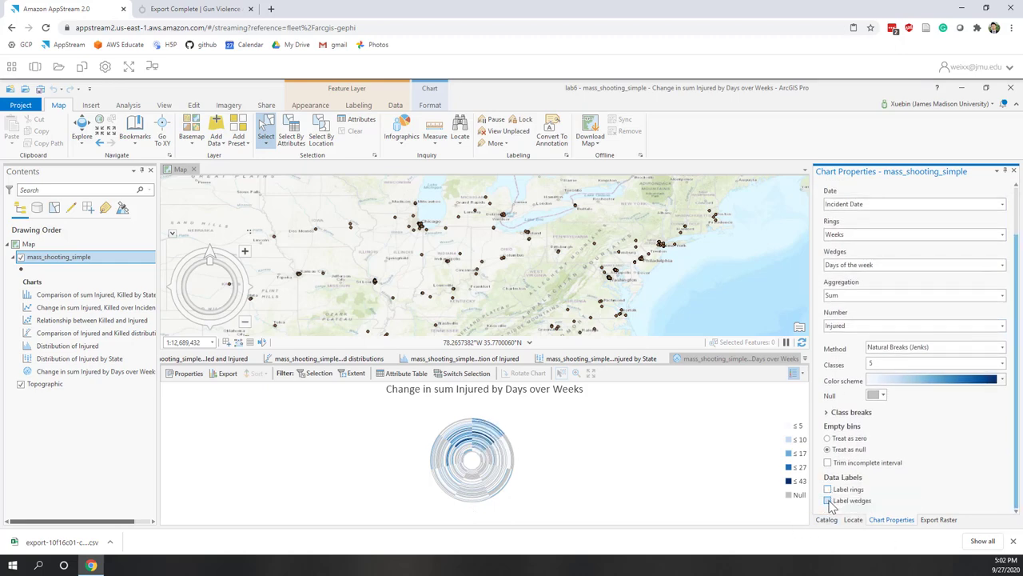
click(829, 502)
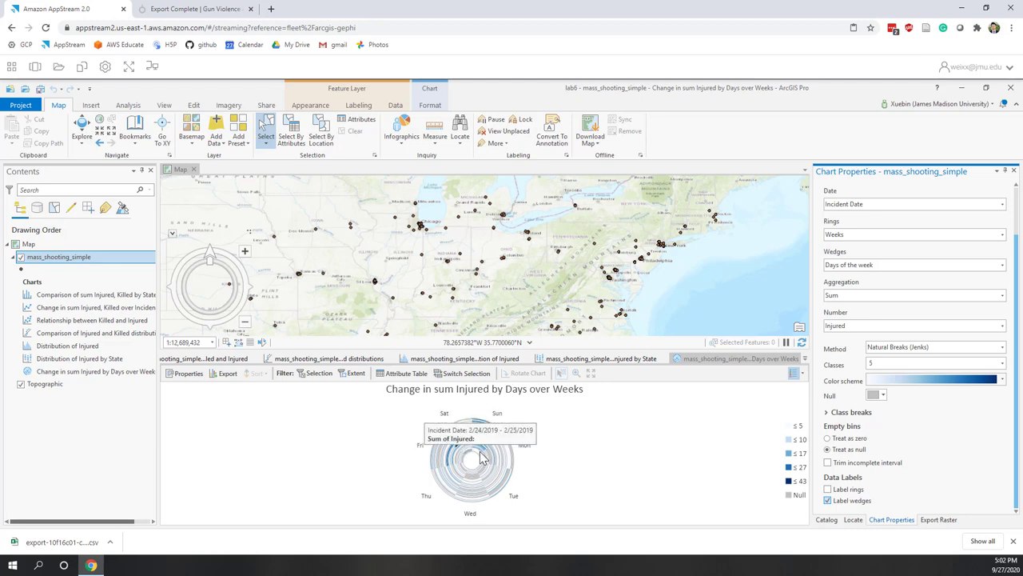
Step: Examine the injured sums in the data clock's segments and the time units available for its rings
mouse_move(494, 452)
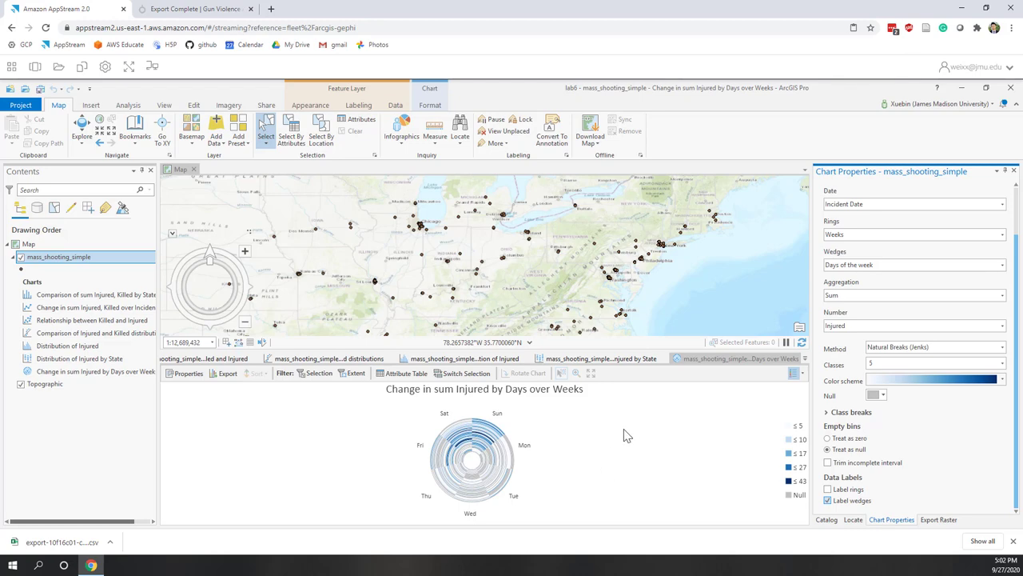
mouse_move(473, 501)
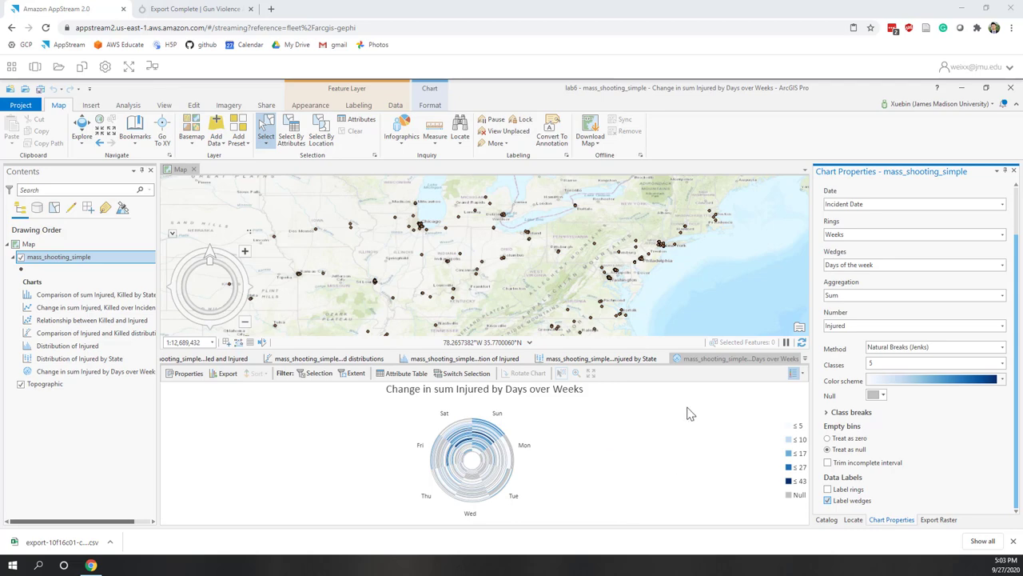
click(852, 236)
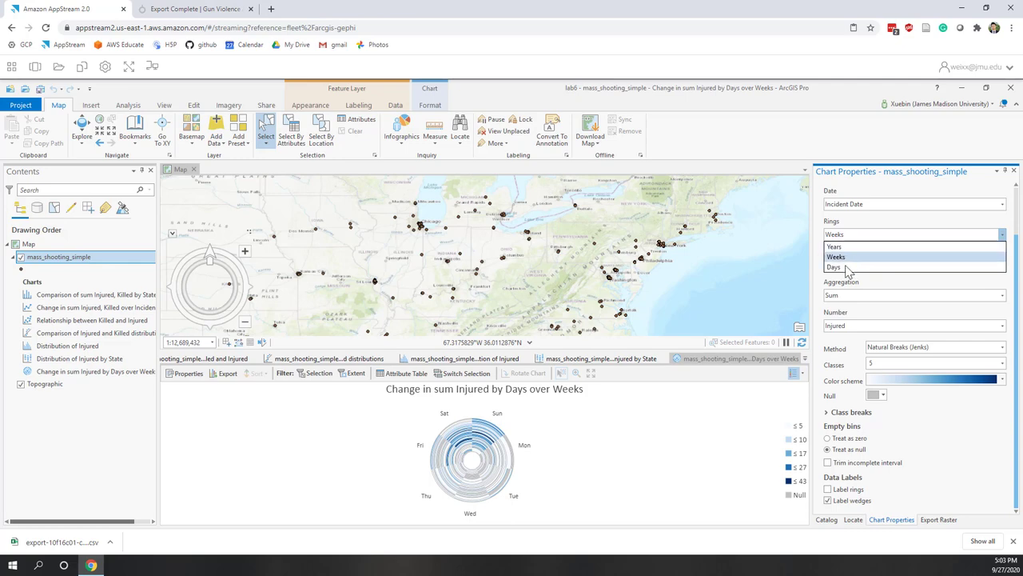
click(977, 482)
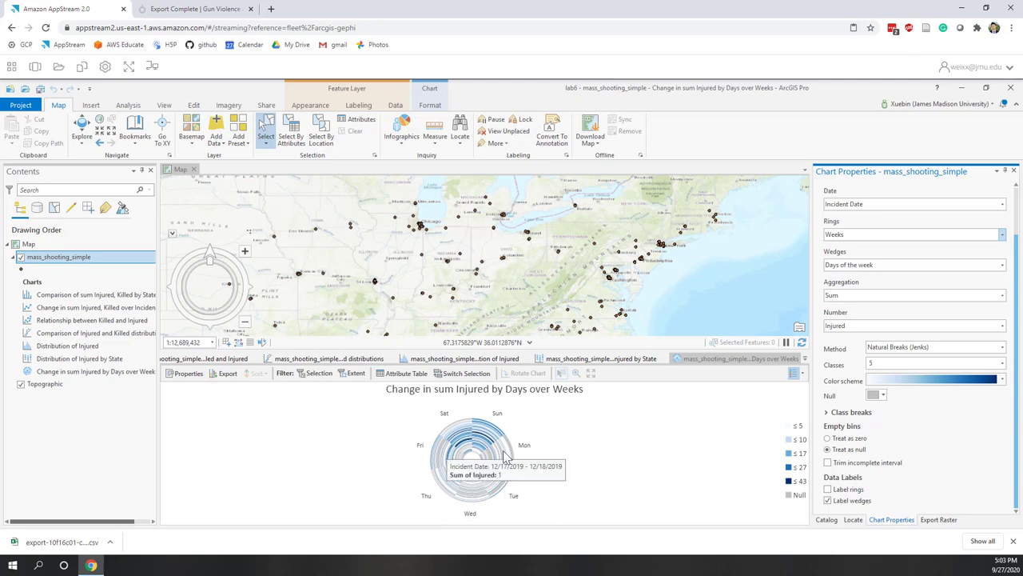
Step: Create a calendar heat chart from the mass_shooting_simple layer
right_click(125, 259)
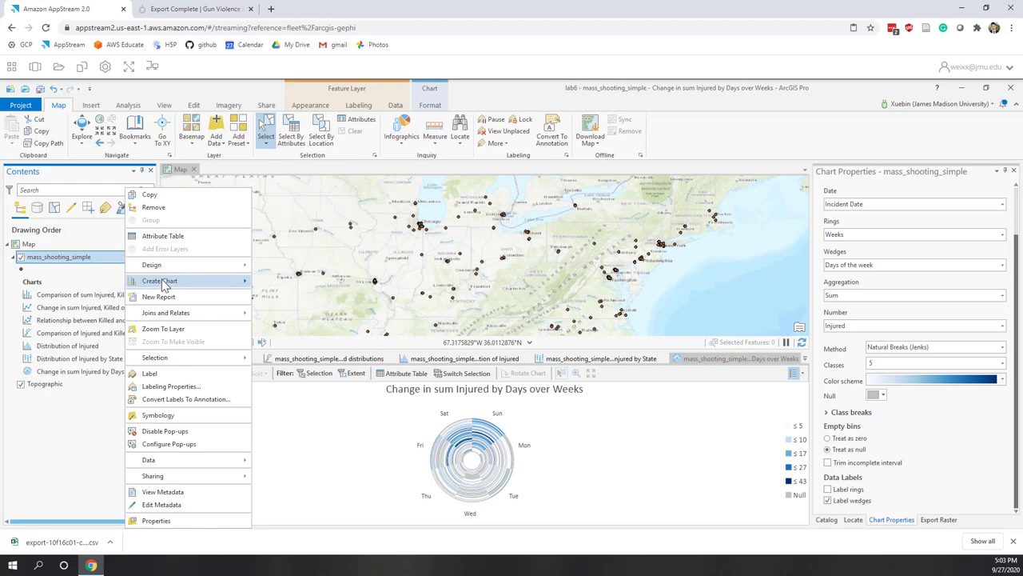
mouse_move(247, 286)
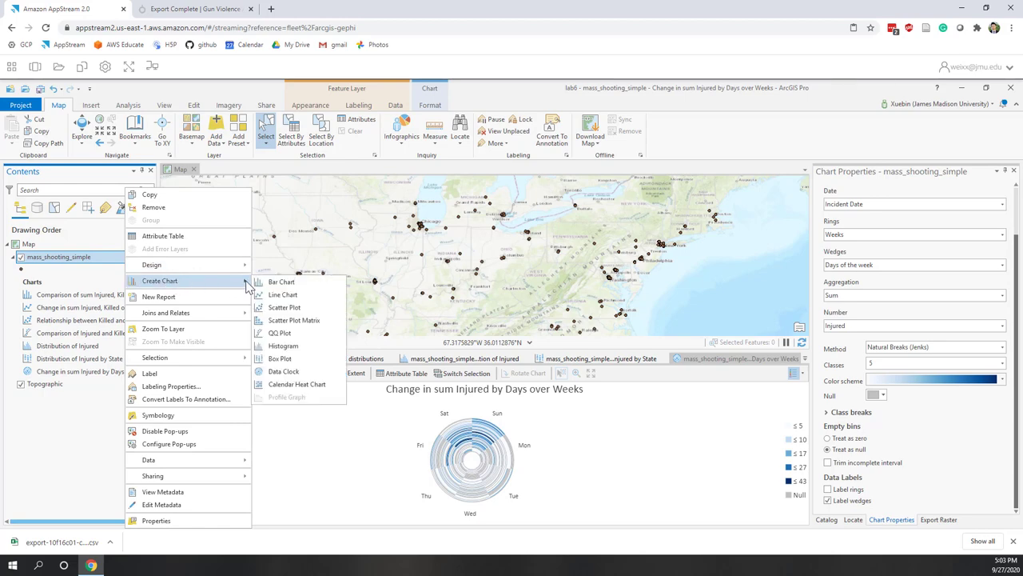
click(308, 391)
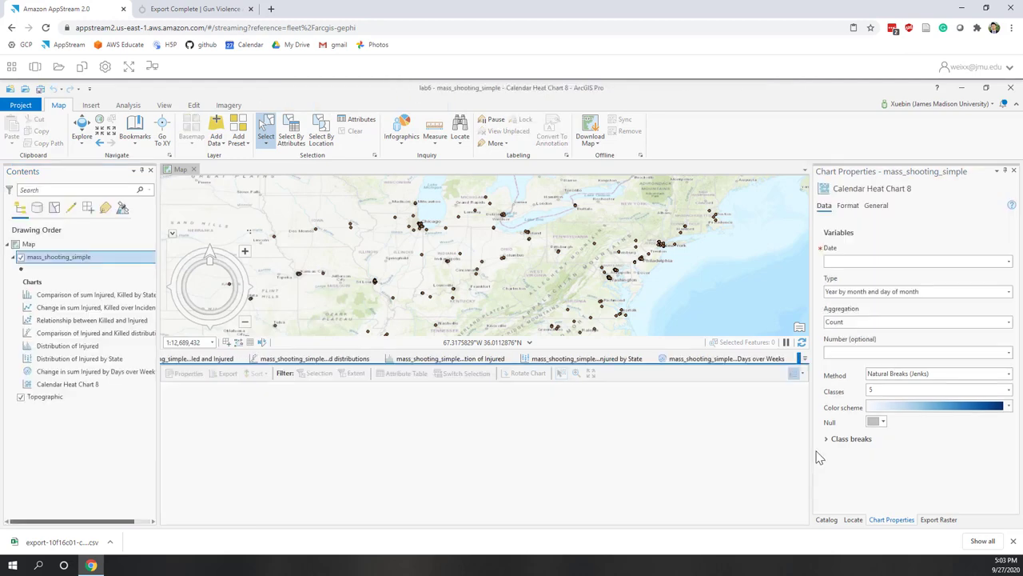
Step: Plot the sum of Injured by Incident Date in the calendar heat chart
click(1009, 264)
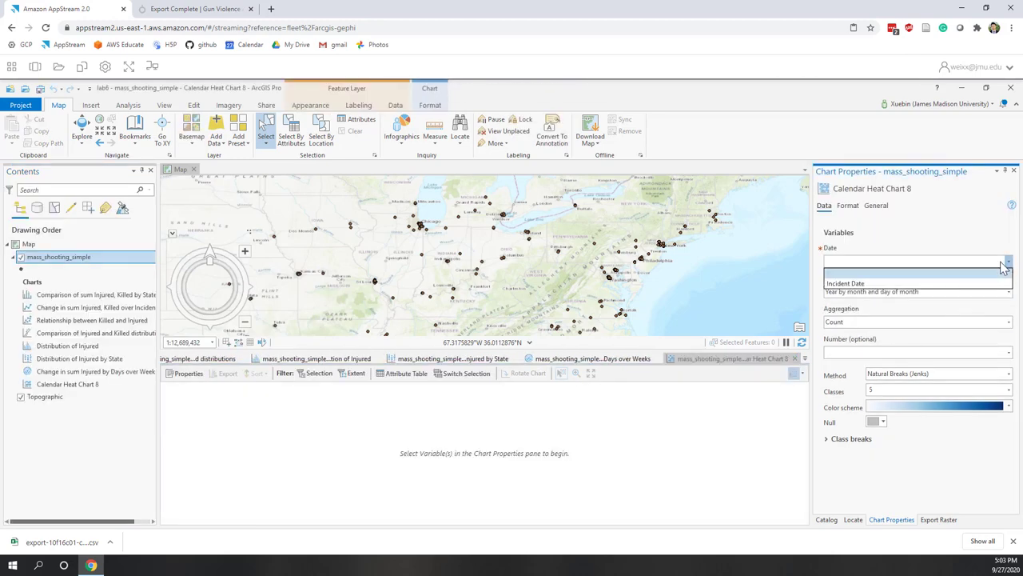
click(836, 284)
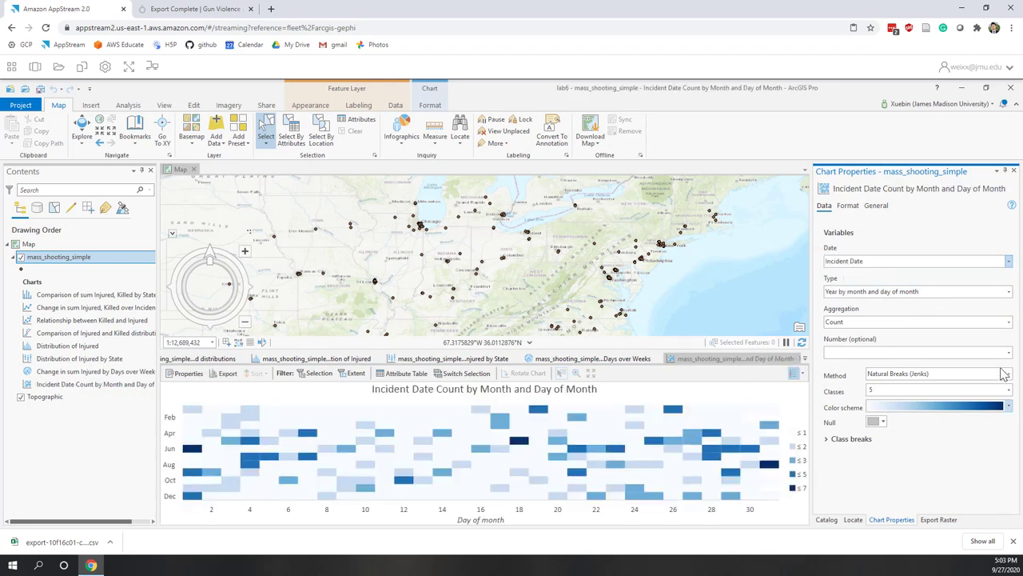
click(1009, 321)
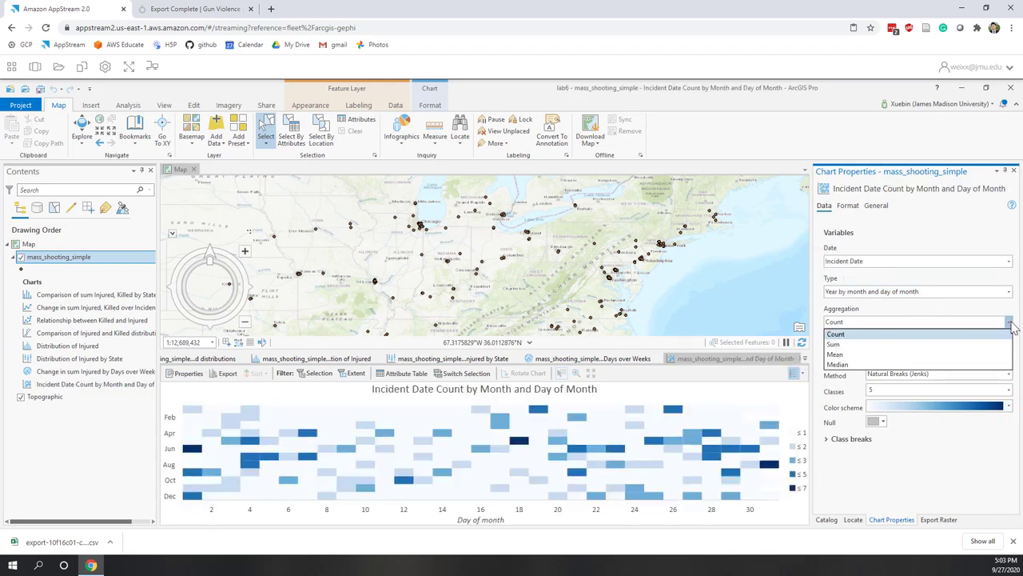
click(834, 345)
click(1009, 353)
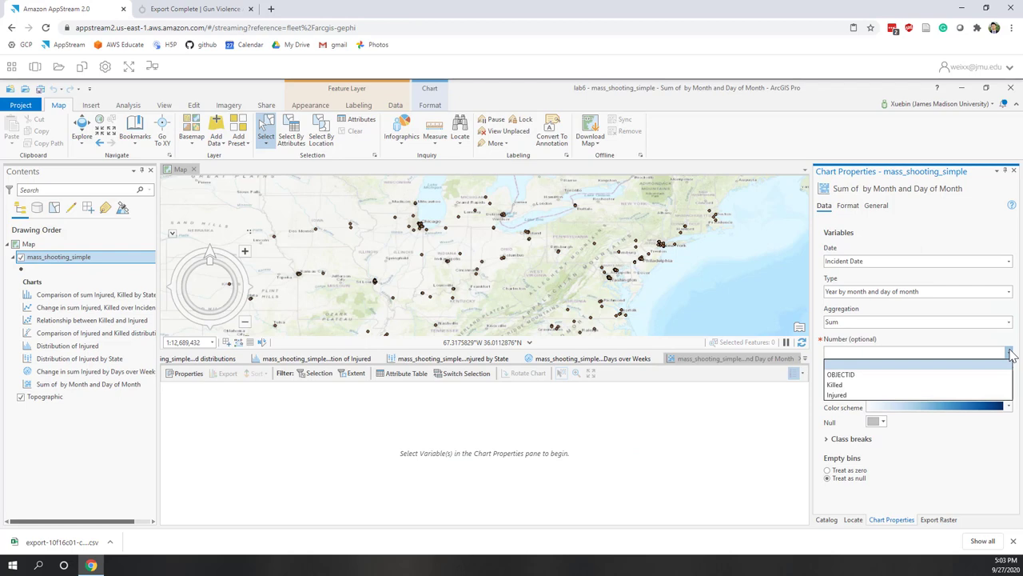
click(855, 396)
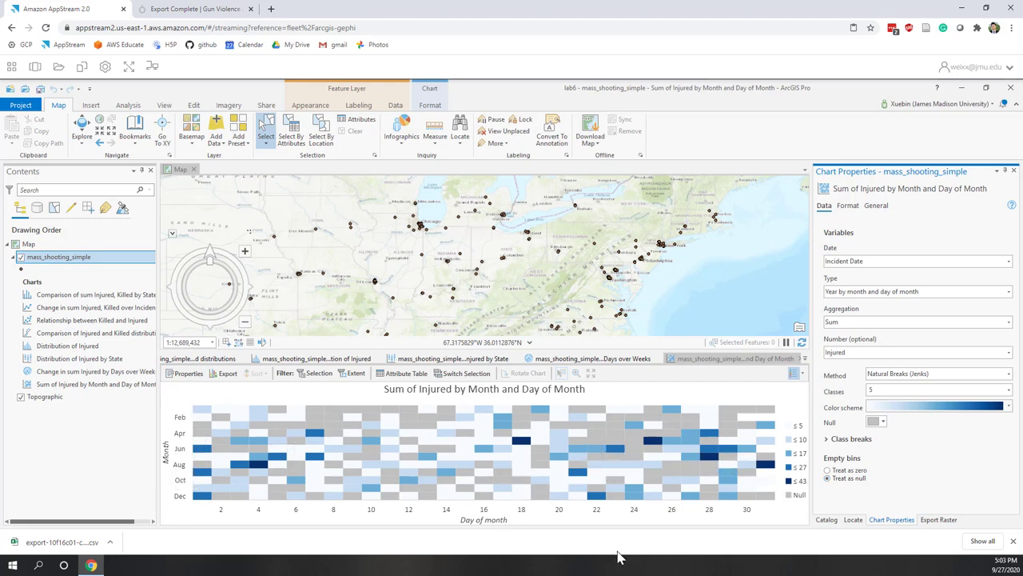
Step: Check the darkest cells of the calendar heat chart and set its null cells to no color
mouse_move(521, 446)
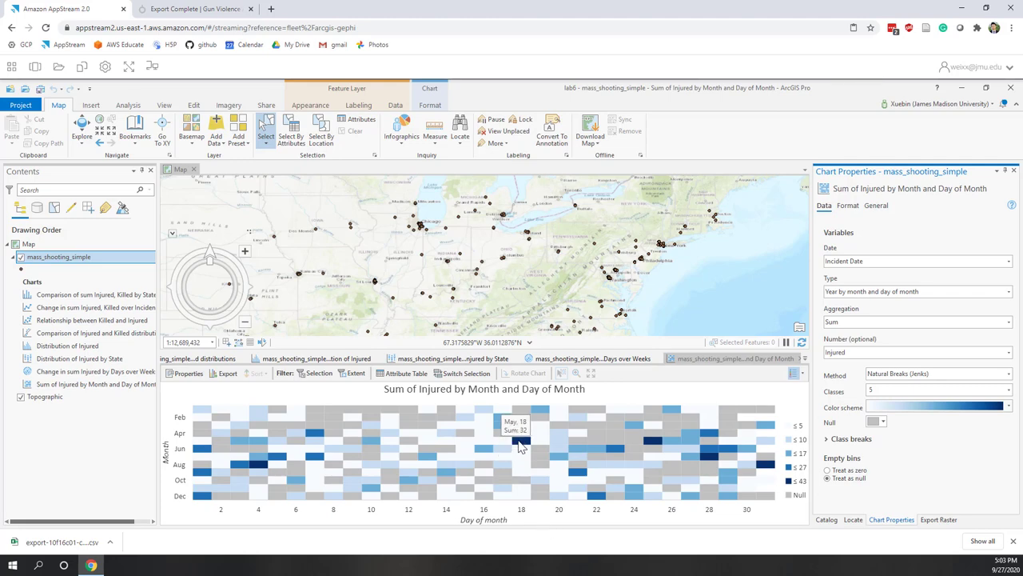
mouse_move(656, 444)
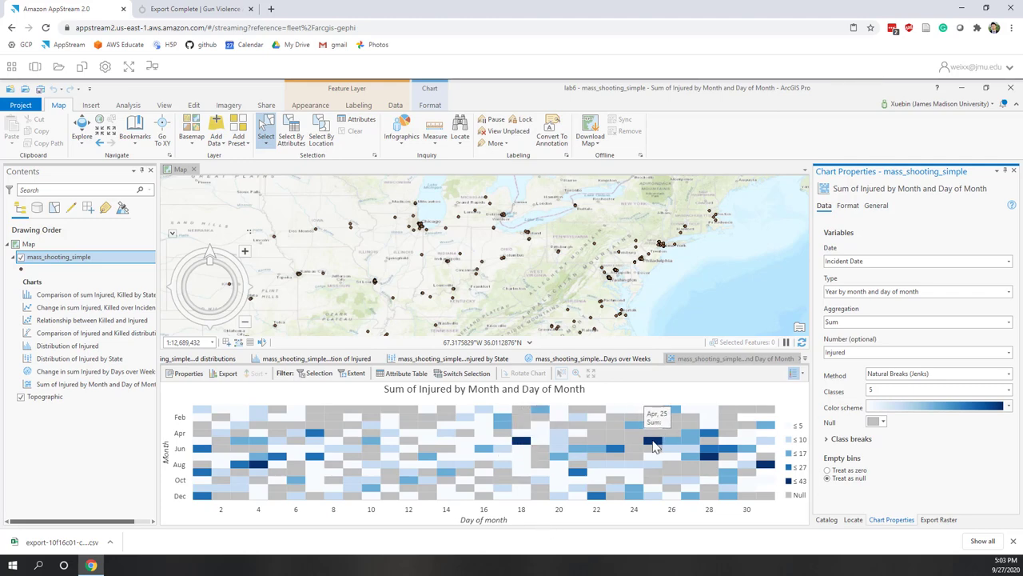
click(884, 422)
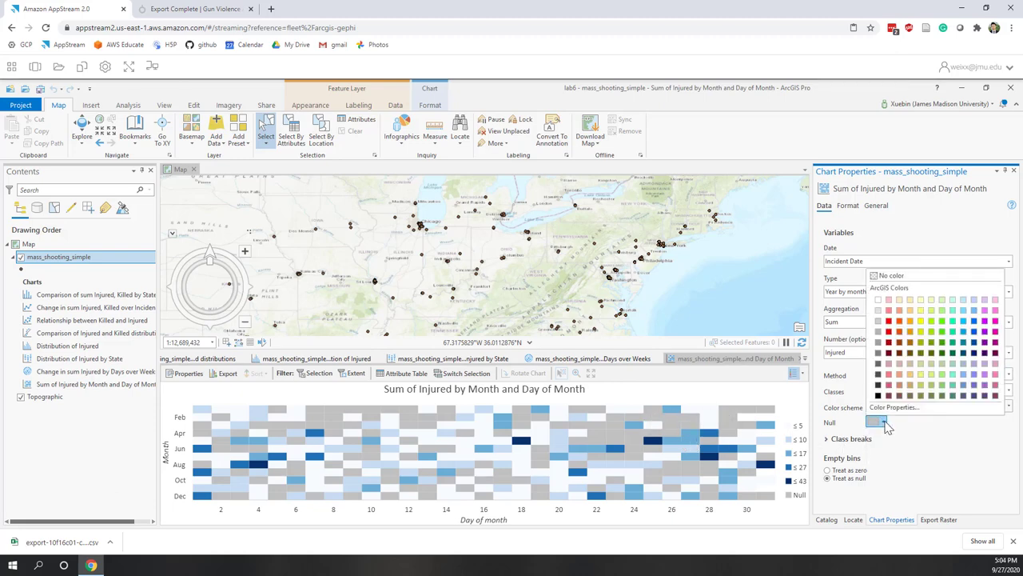
click(893, 276)
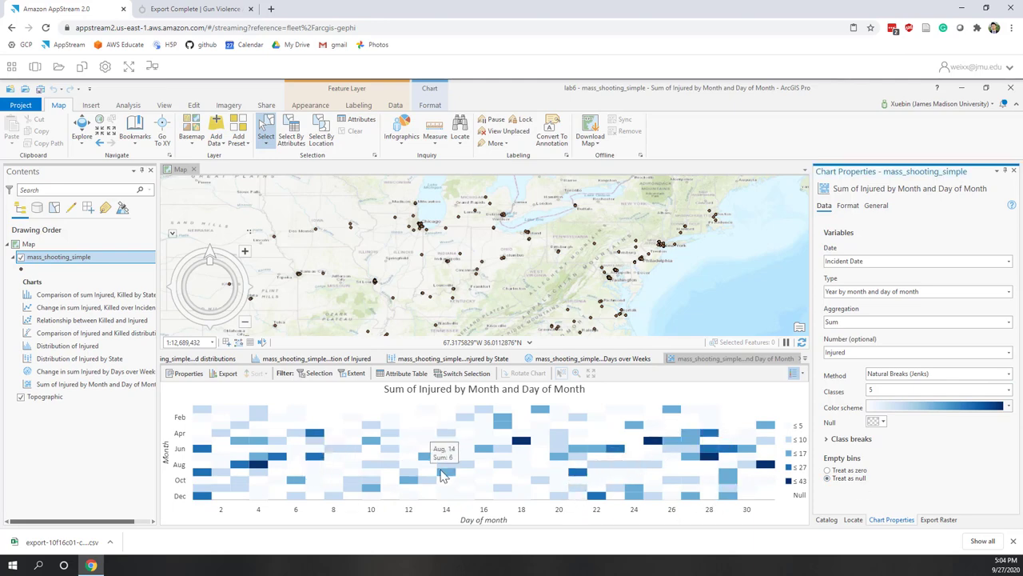
Step: Filter the calendar heat chart by the map extent, compare it at several map scales, and switch the filter off
click(353, 373)
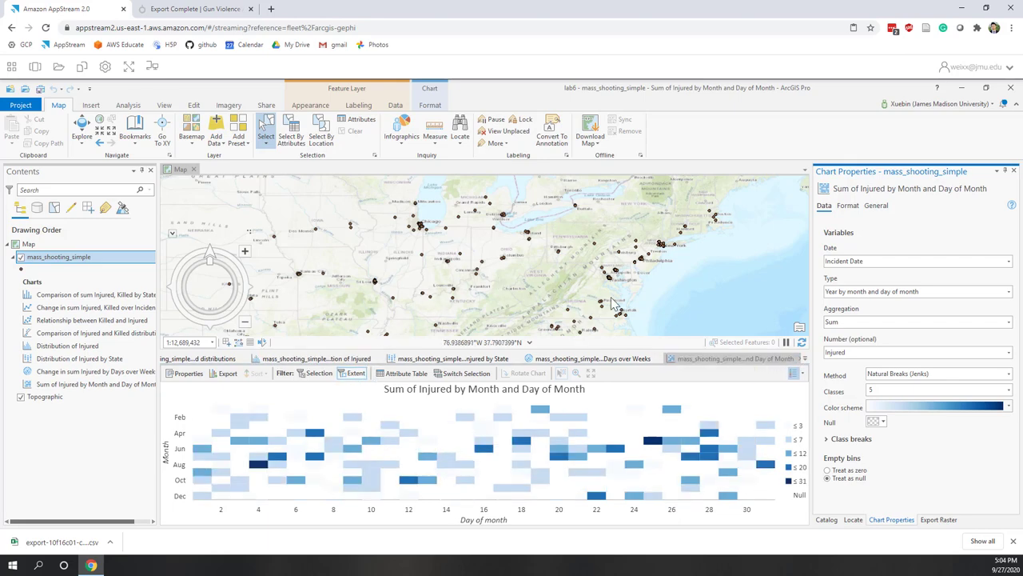
scroll(613, 307, down, 3)
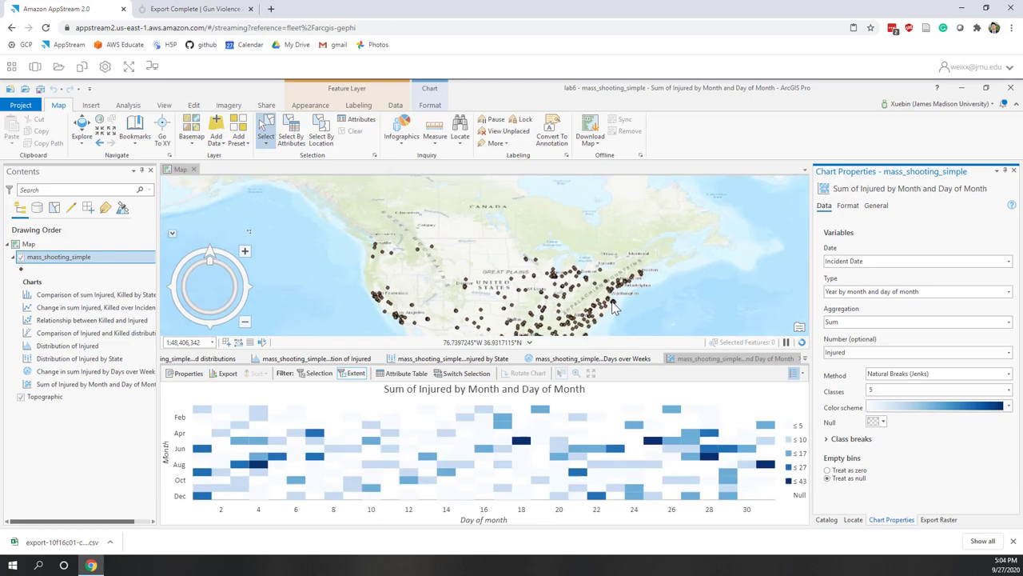
scroll(596, 332, up, 3)
scroll(596, 332, up, 1)
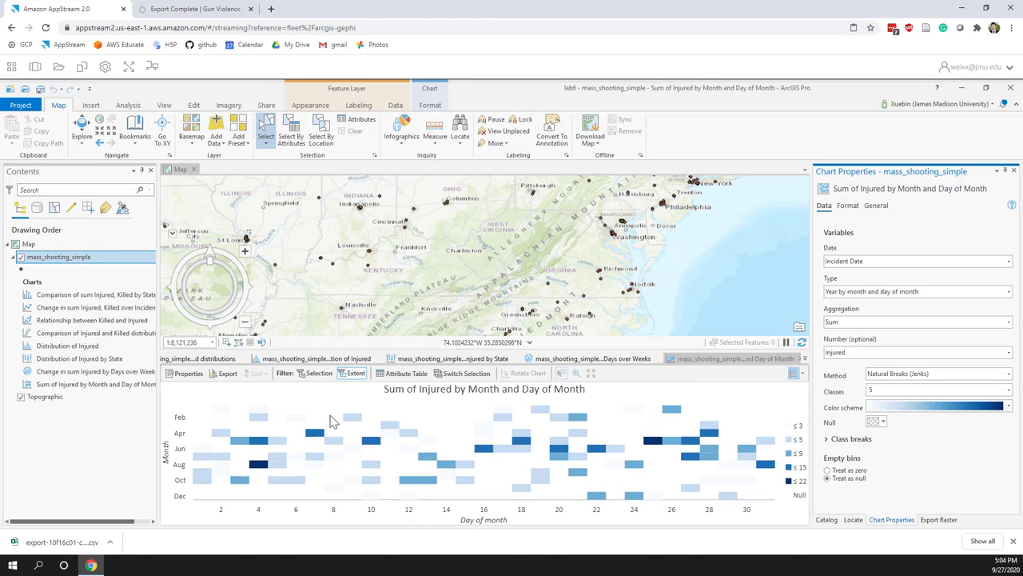
click(357, 374)
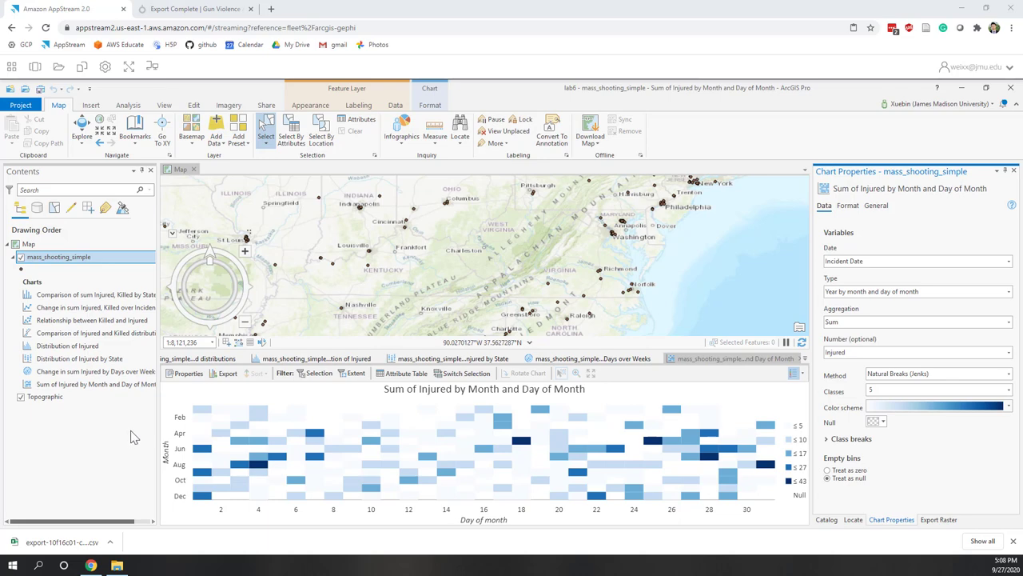
Step: Close all the open chart views so that only the map remains
click(242, 358)
click(237, 358)
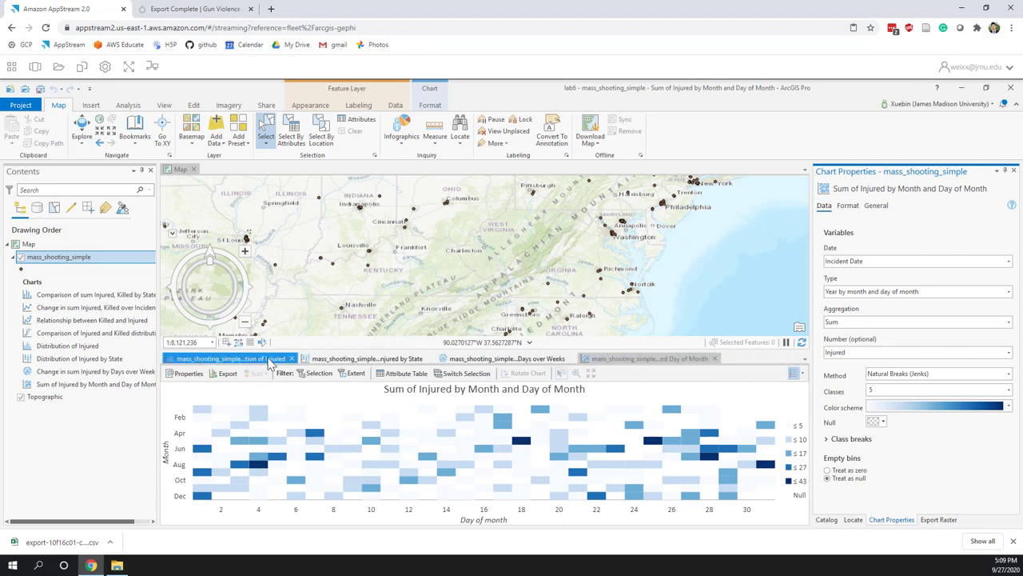
click(263, 359)
click(290, 359)
click(292, 359)
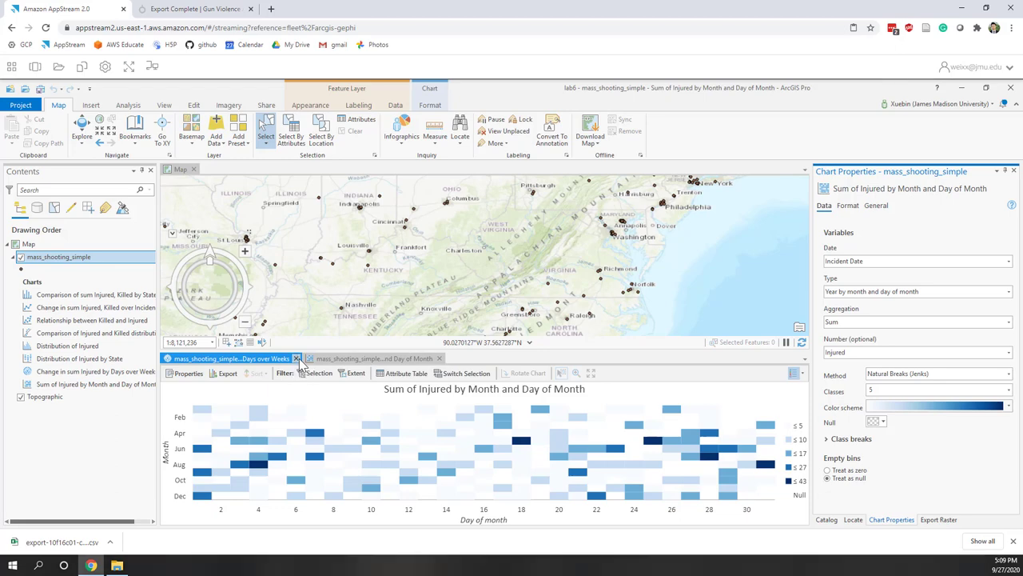
click(296, 358)
click(297, 358)
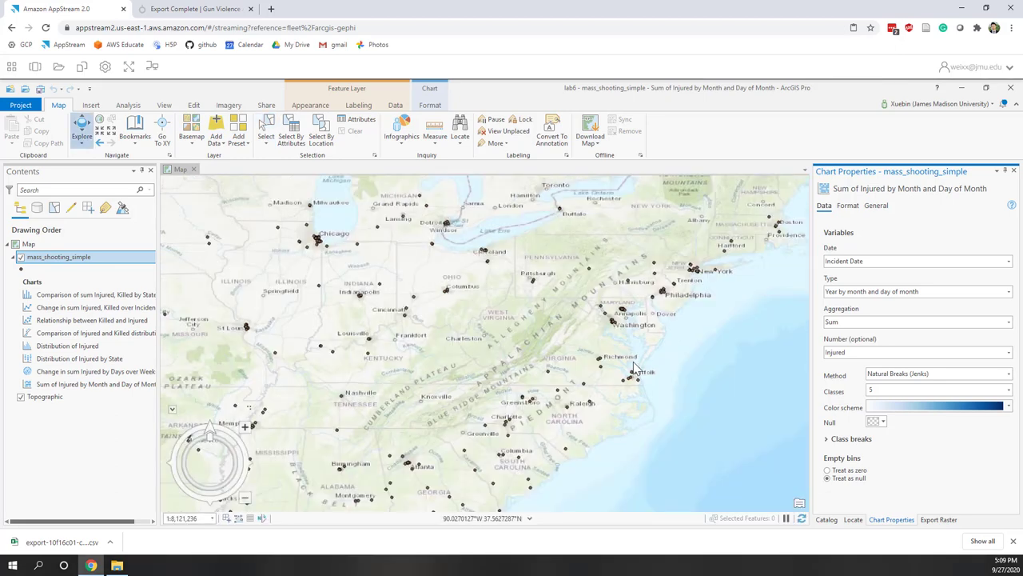
Step: Switch the map's basemap to Dark Gray Canvas with the whole contiguous United States in view
scroll(670, 320, down, 1)
scroll(670, 319, down, 2)
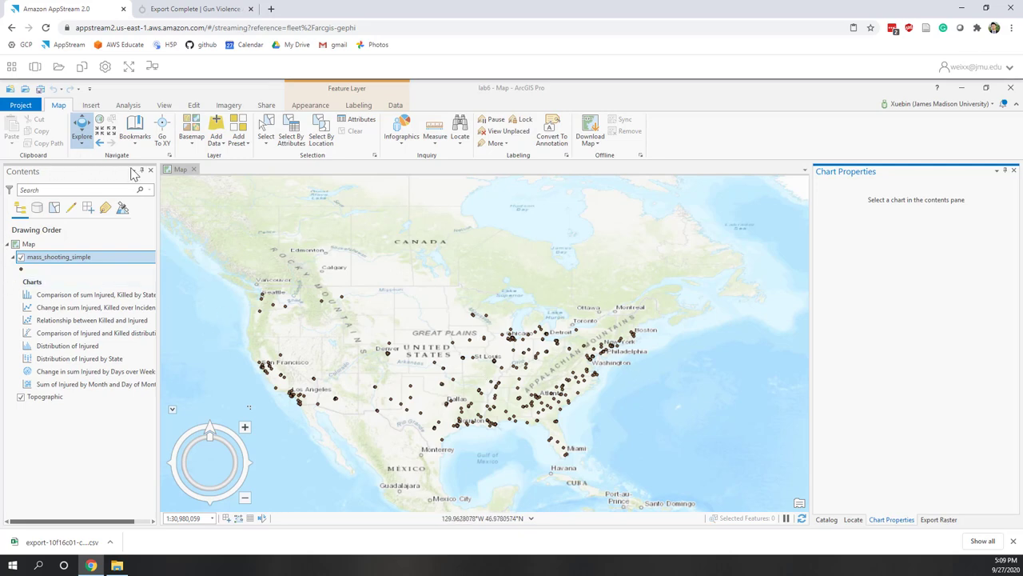
click(188, 150)
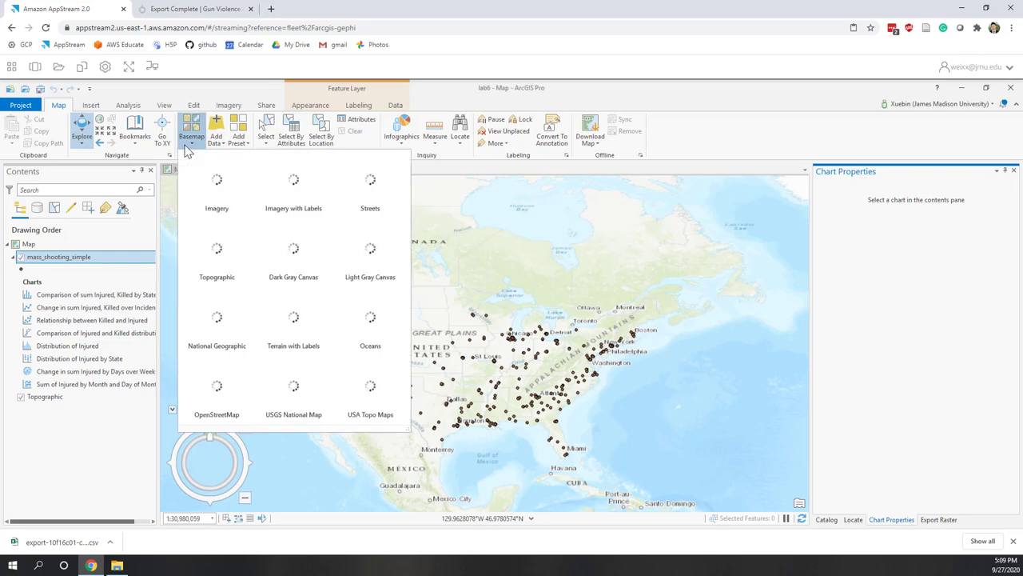
click(294, 254)
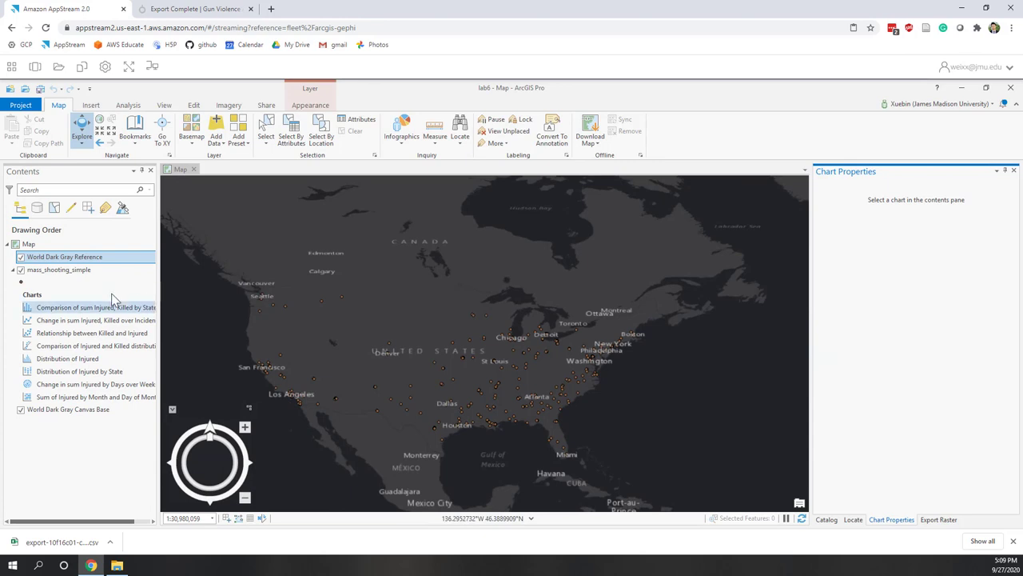
Step: Symbolize the mass_shooting_simple layer with graduated symbols based on the Killed field
click(56, 271)
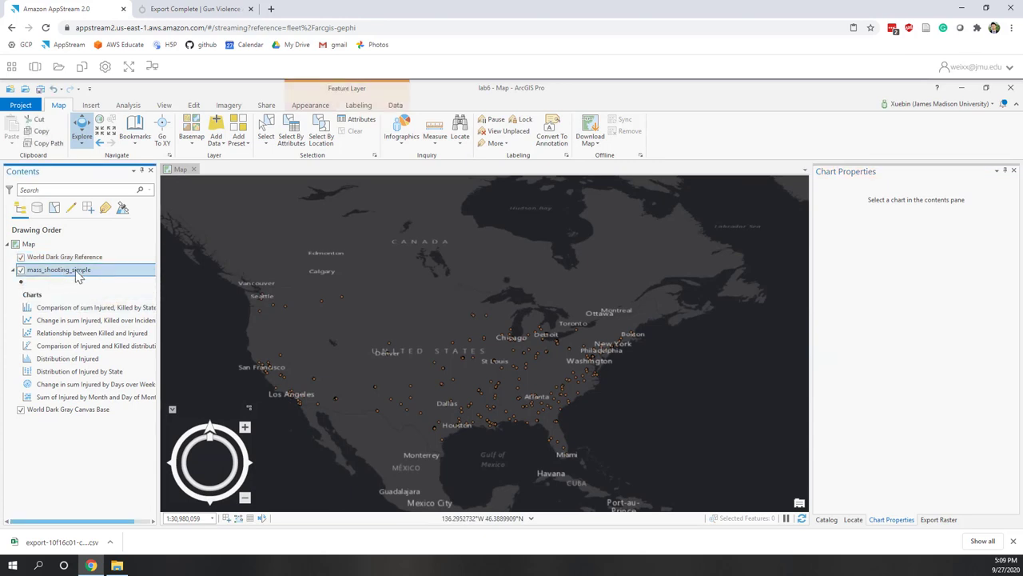
click(312, 107)
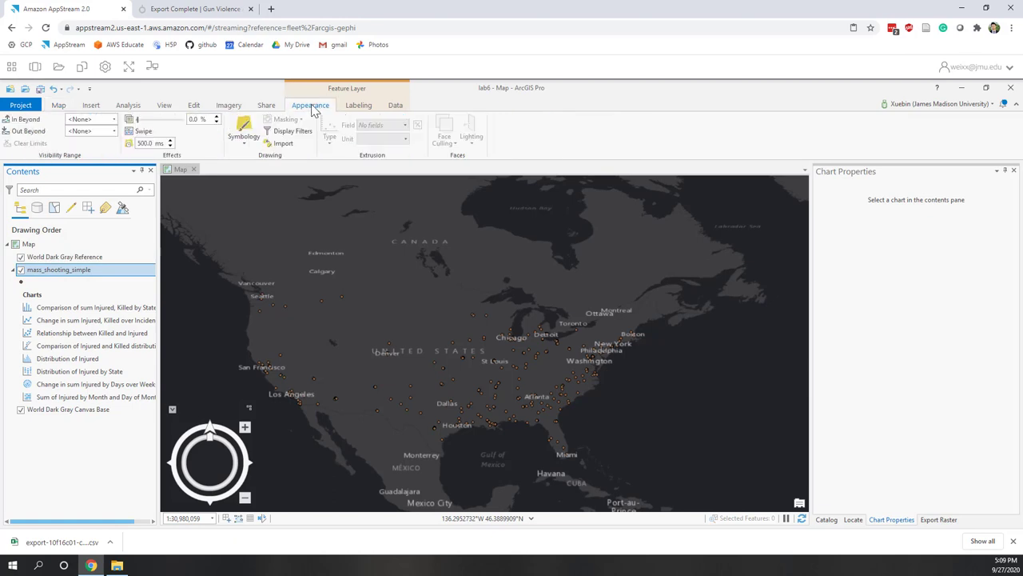
click(242, 144)
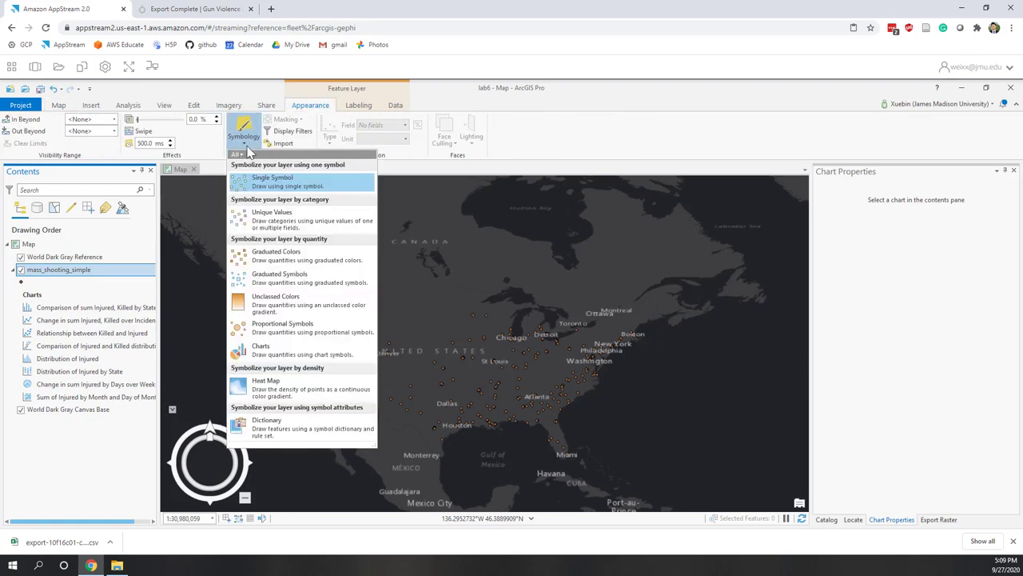
click(301, 286)
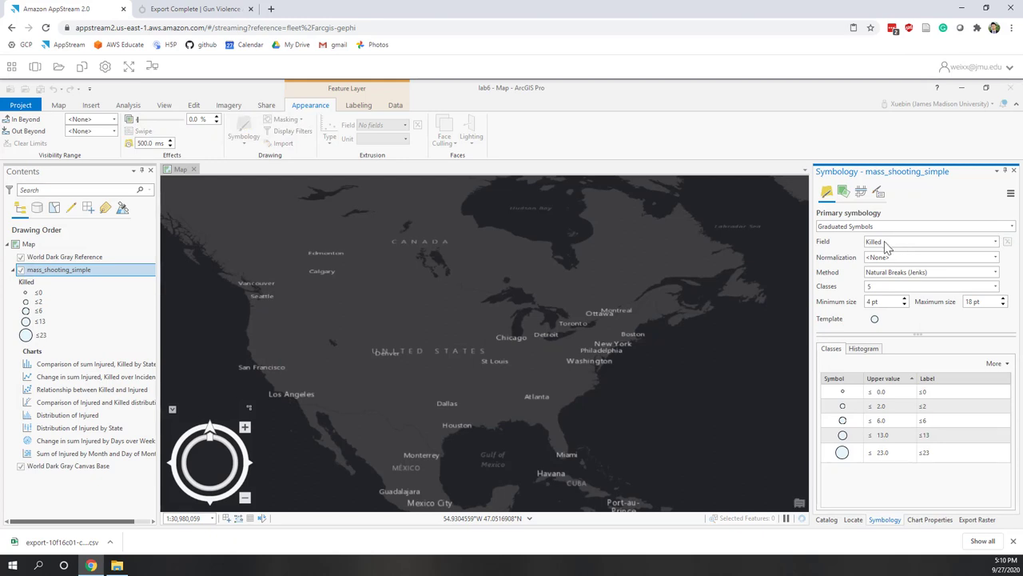
click(885, 246)
click(885, 246)
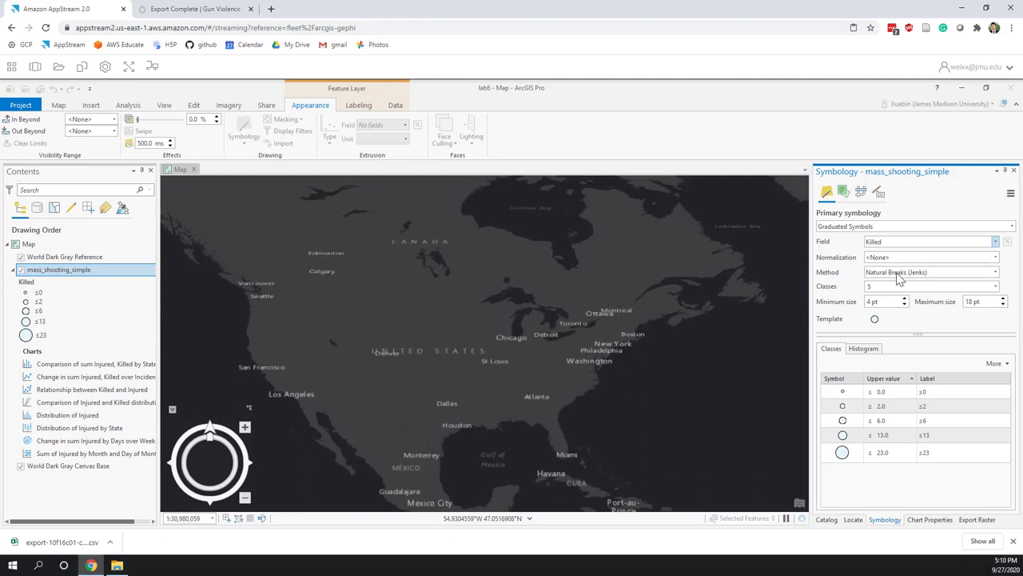
click(900, 274)
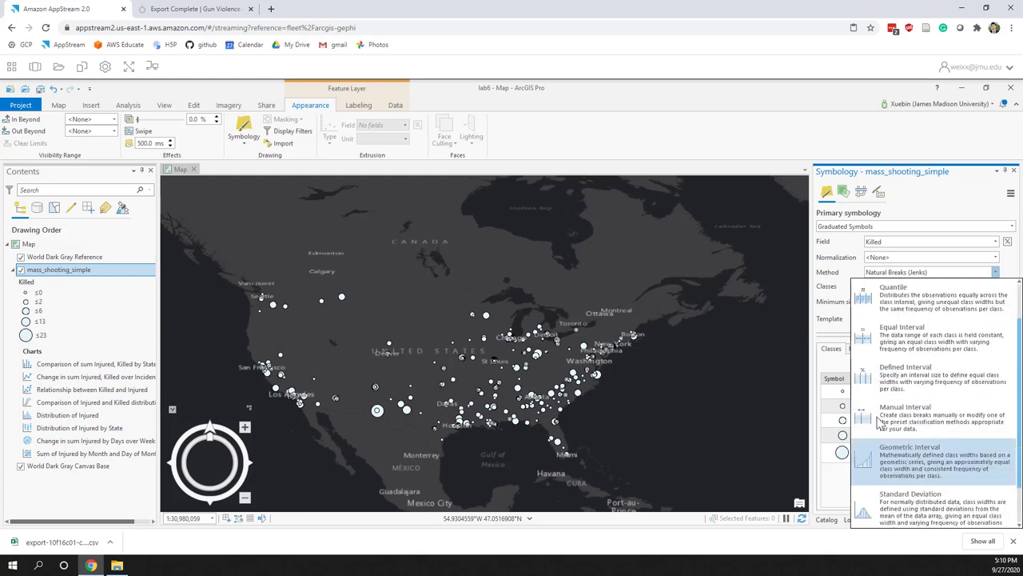
click(943, 207)
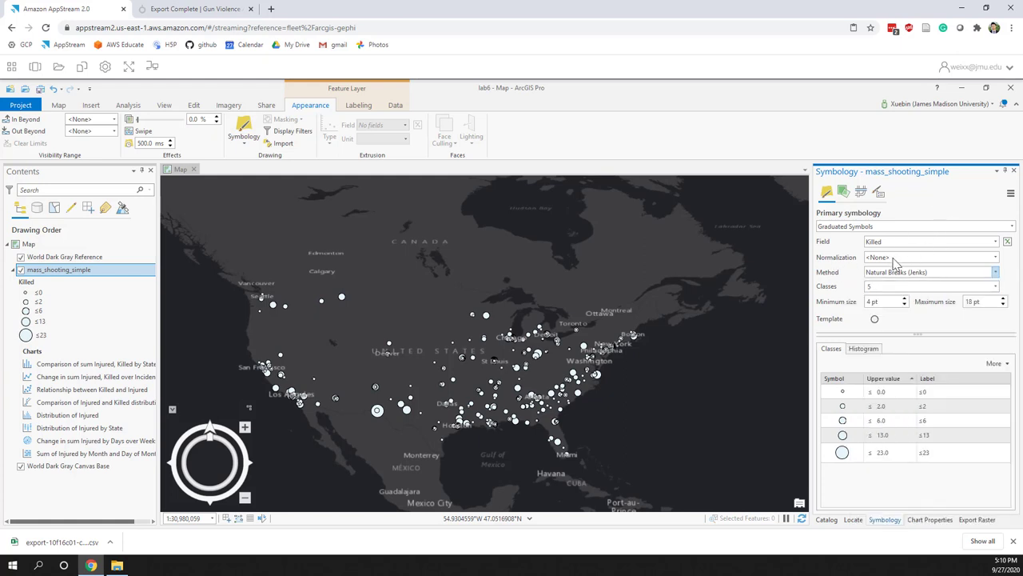
click(995, 287)
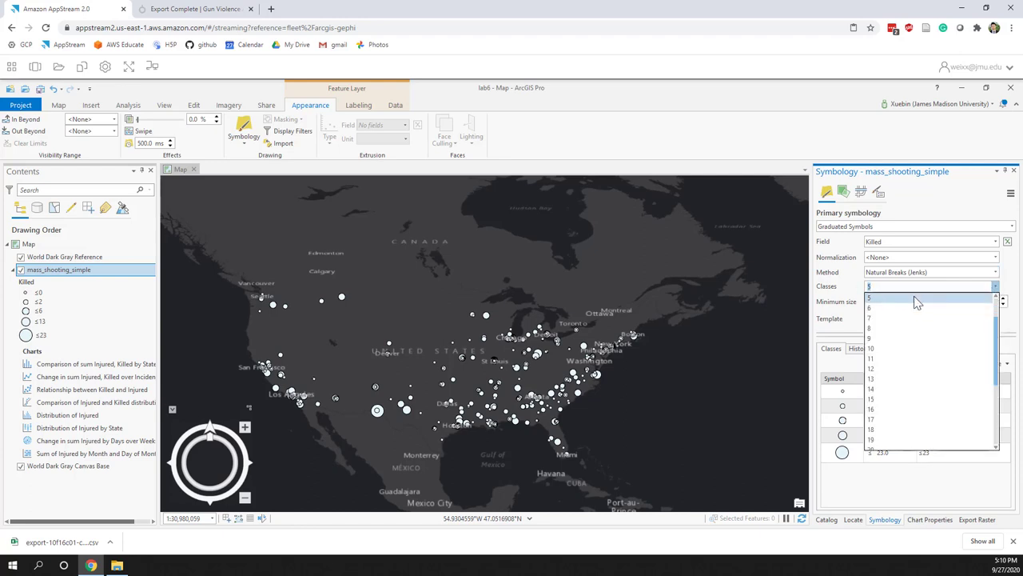
click(828, 294)
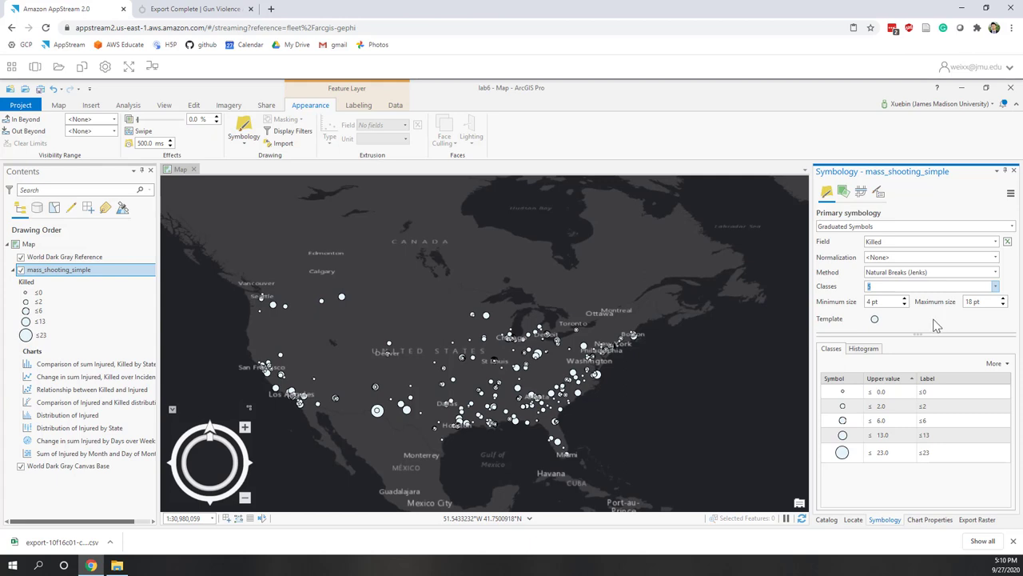
Step: Apply the Circle 3 symbol as the template for the graduated symbols, and close the symbology and chart settings
click(875, 320)
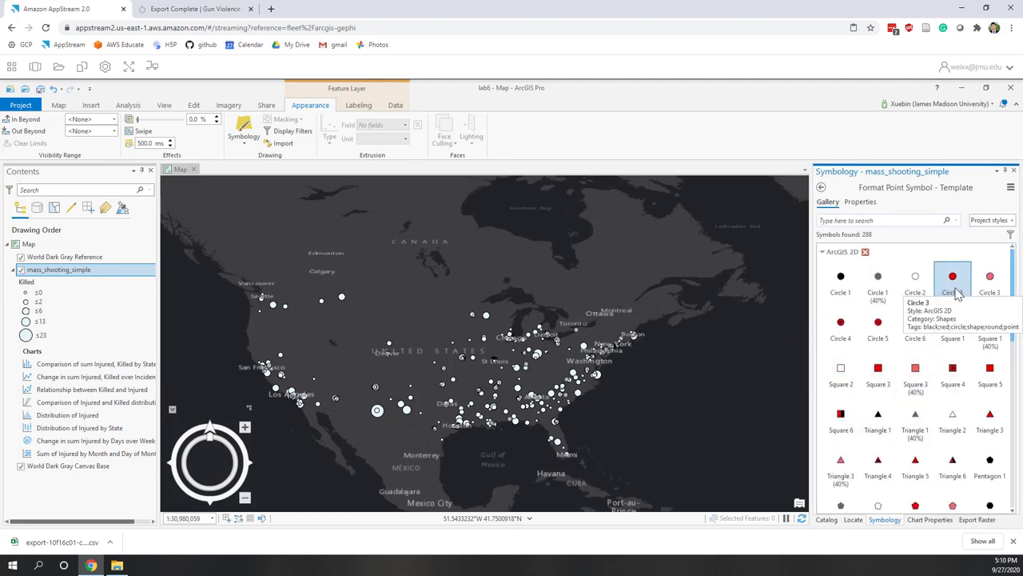
click(958, 294)
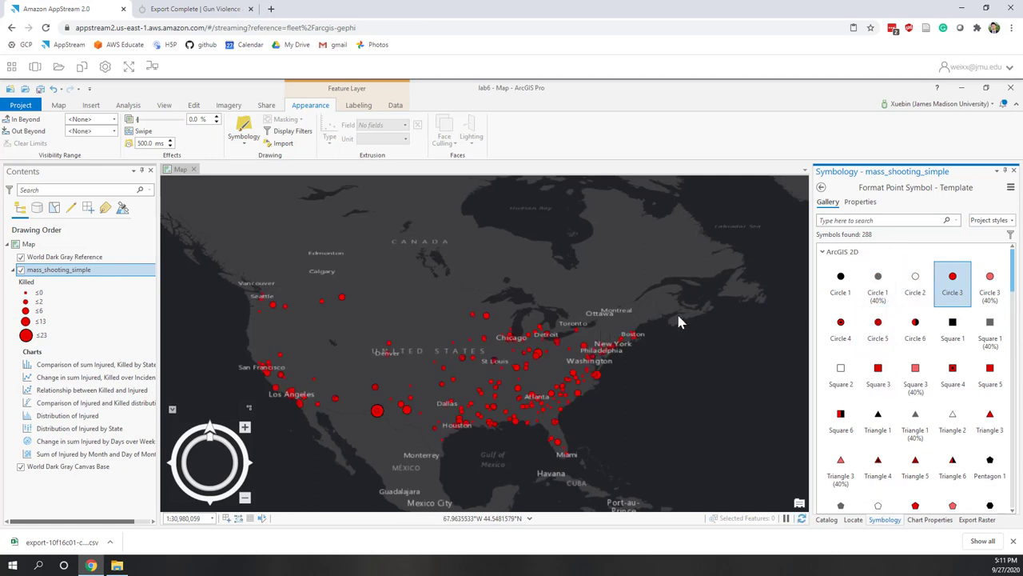
click(1014, 172)
click(1015, 171)
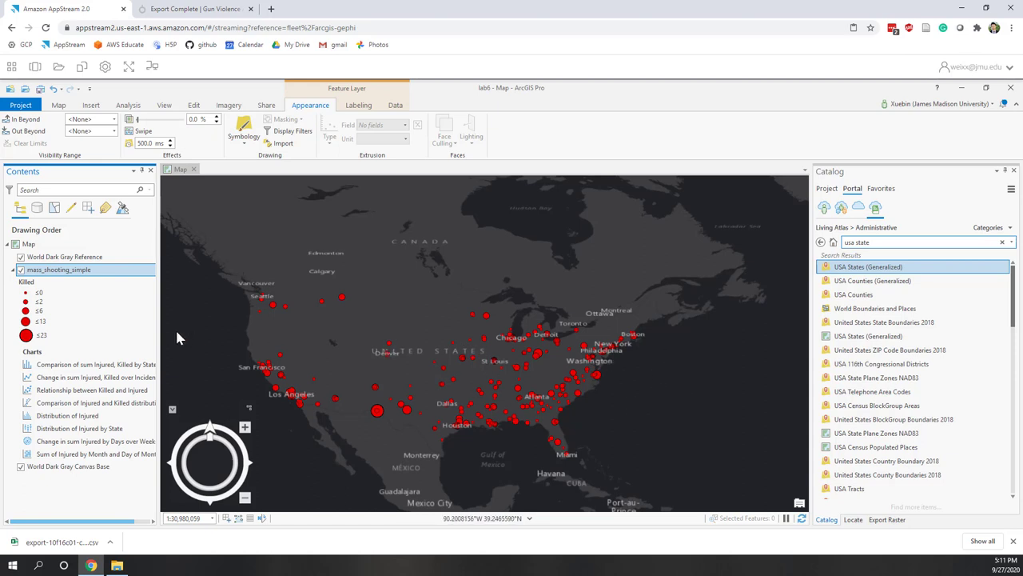
Step: Enable time on the mass_shooting_simple layer using Incident Date as its single time field, and calculate the time extent
right_click(83, 276)
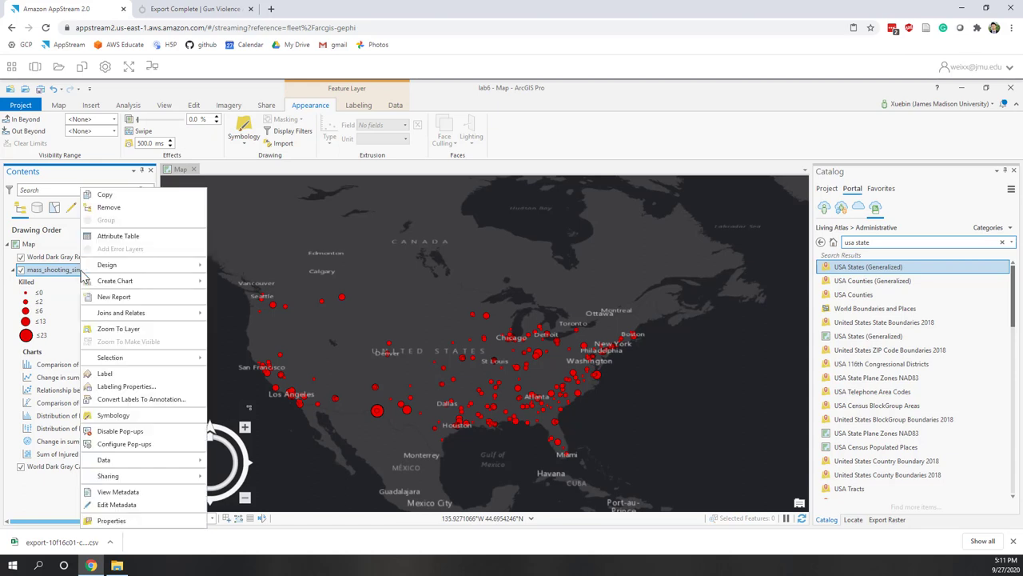
click(111, 521)
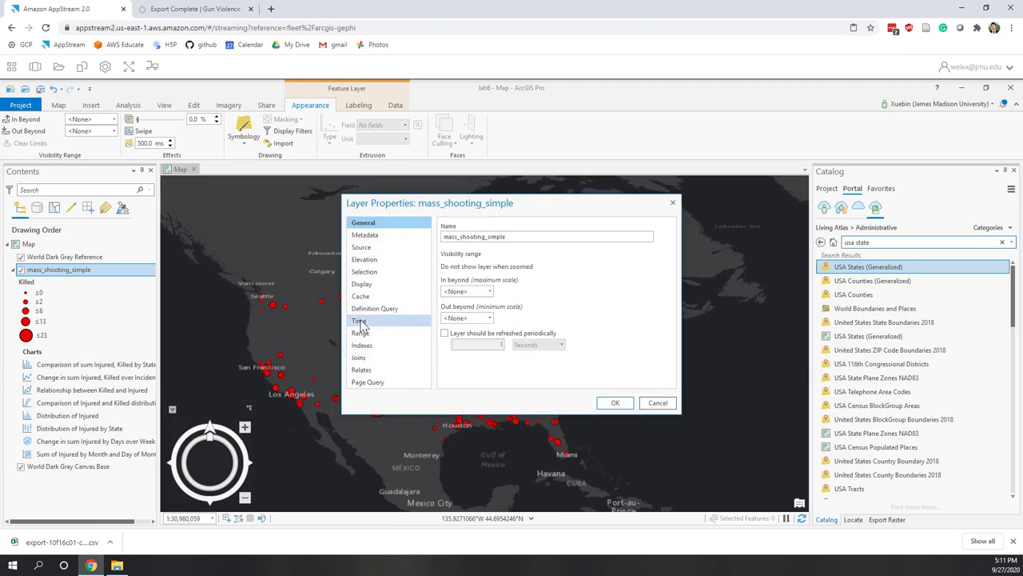
click(359, 321)
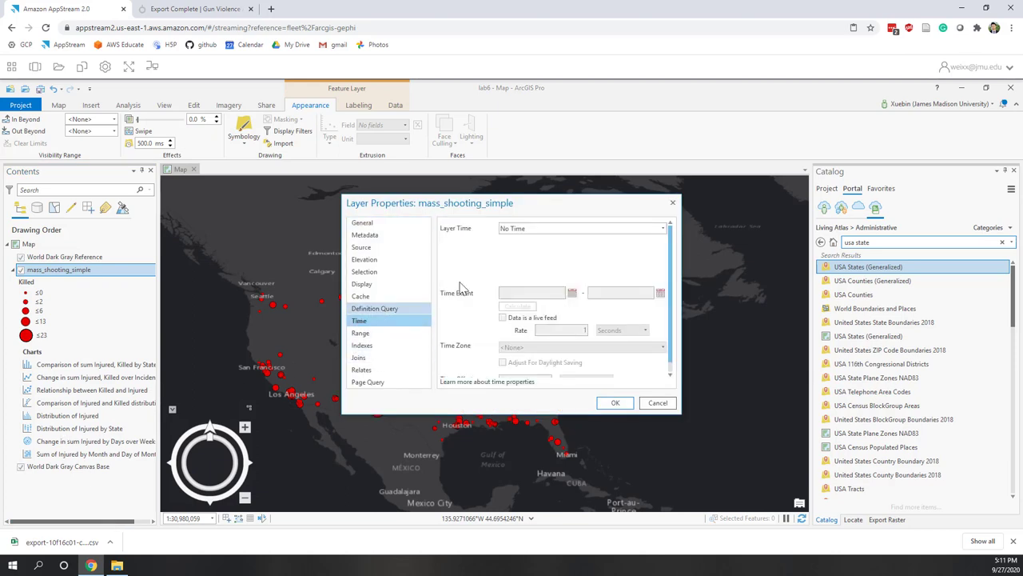
click(664, 228)
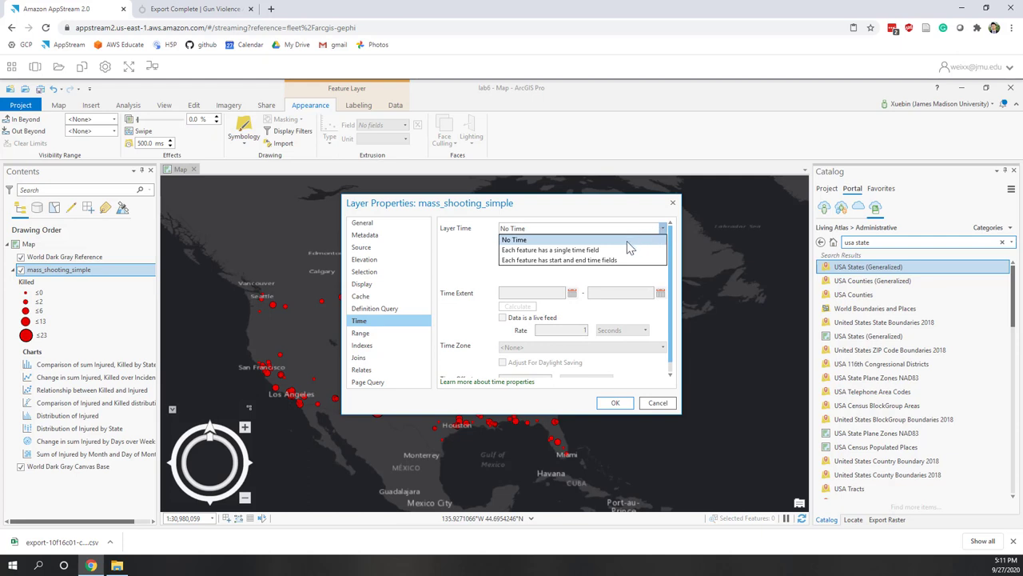
click(588, 254)
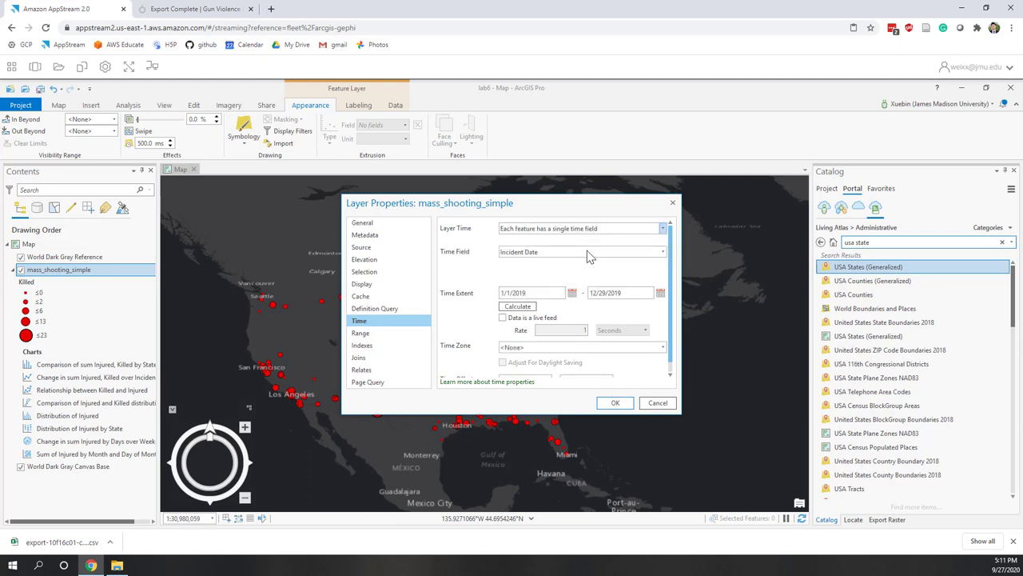
click(515, 307)
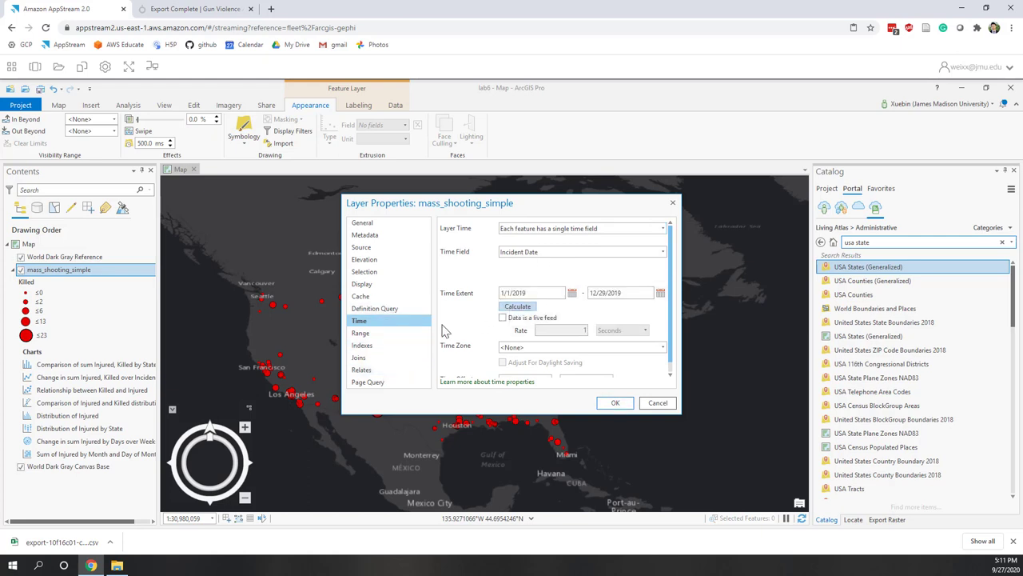
click(614, 404)
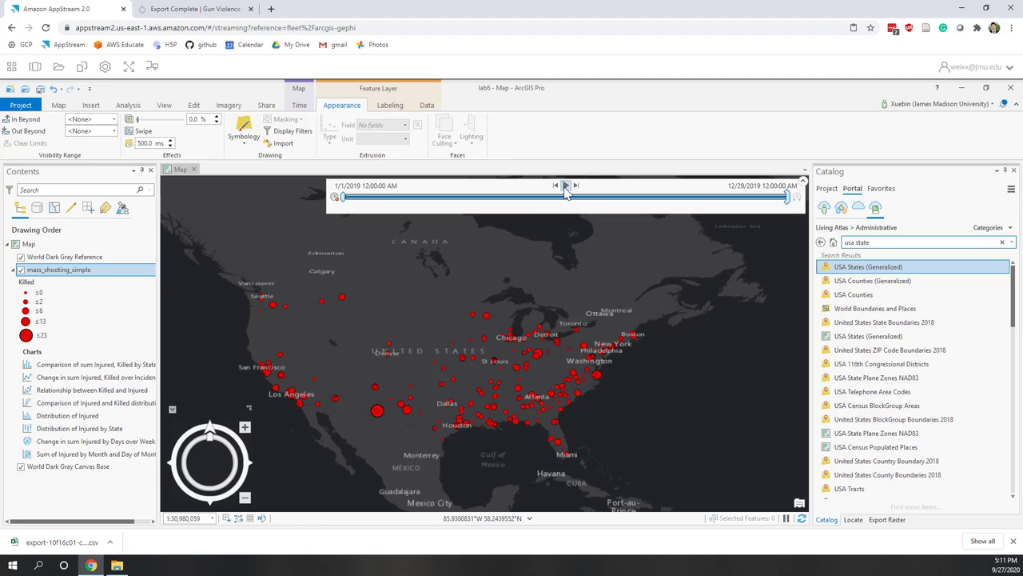
Step: Play the incidents through 2019 with the time slider, pause it, and review the time step and playback settings
click(565, 186)
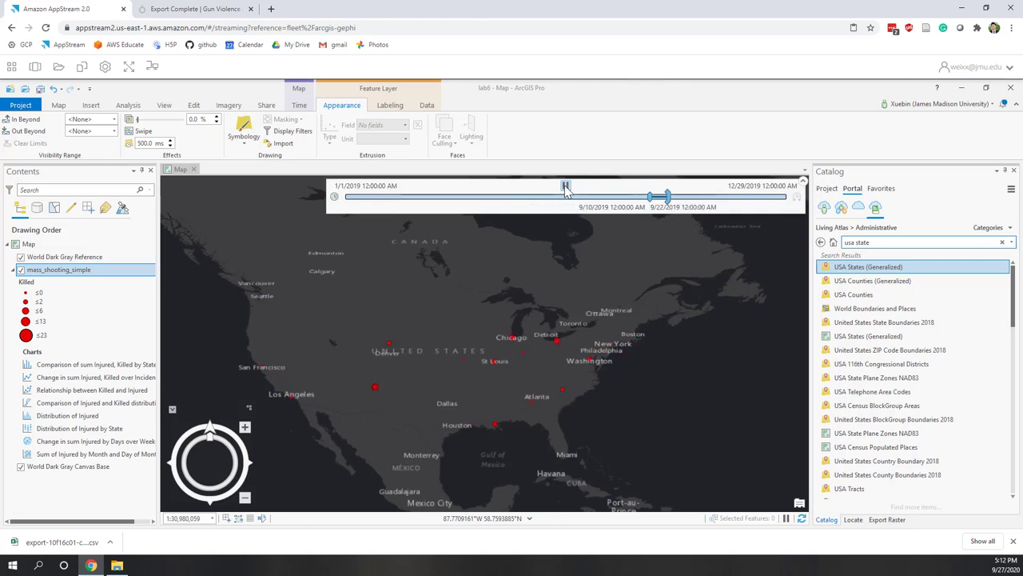
click(565, 185)
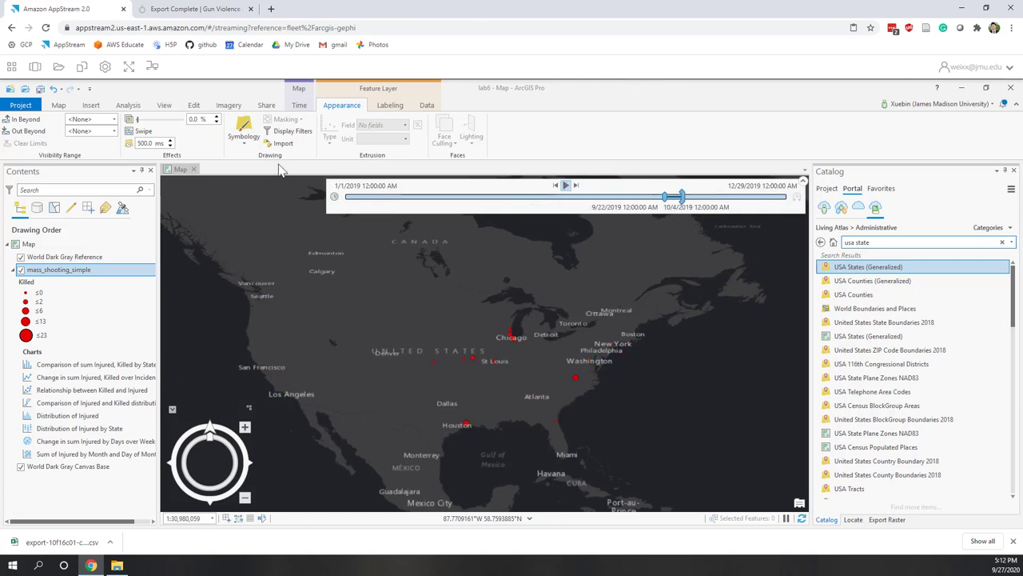
click(300, 106)
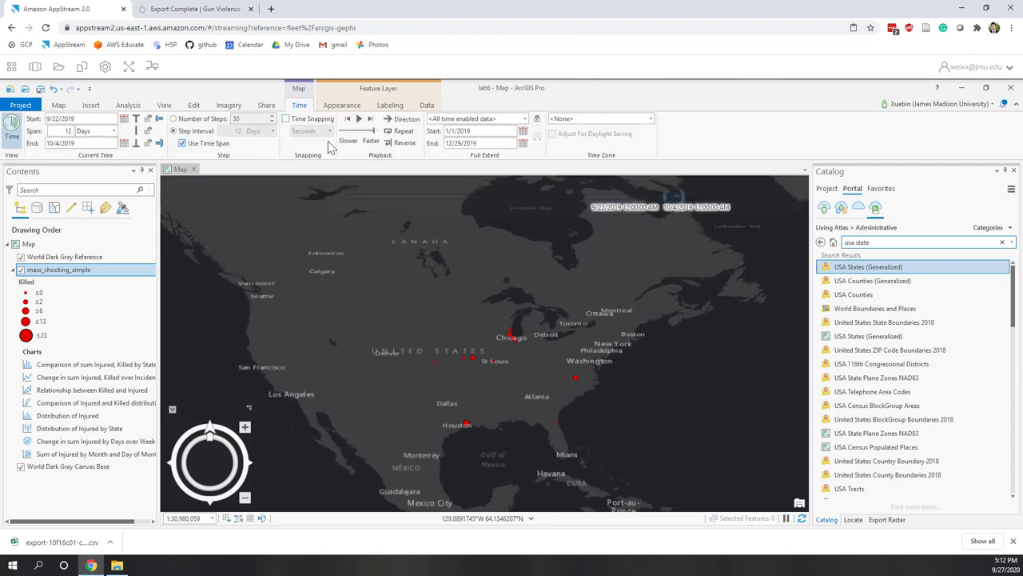
mouse_move(596, 197)
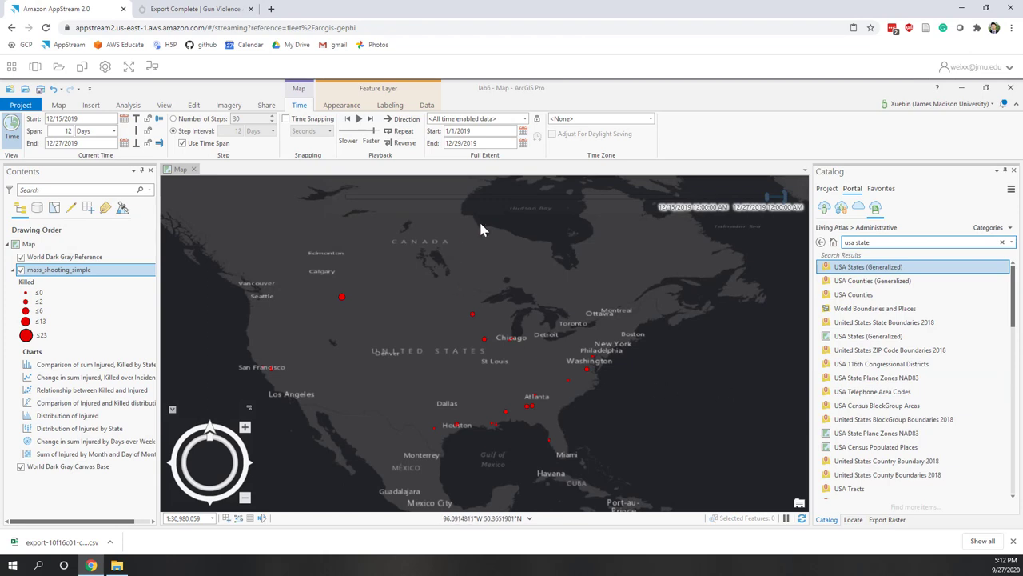
mouse_move(505, 208)
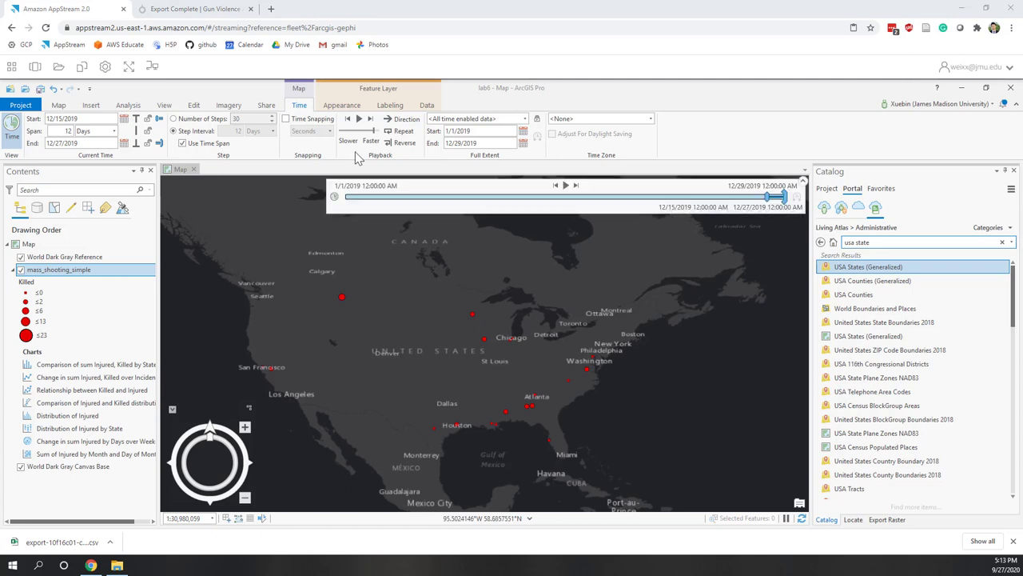
Step: Add an animation to the map, create its first keyframe, and import the time slider steps as keyframes
click(164, 106)
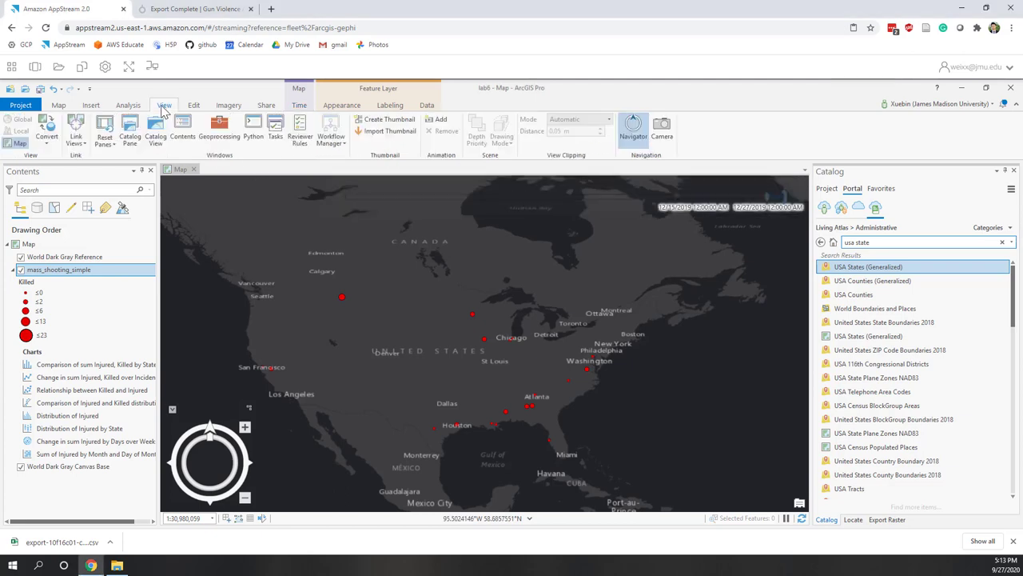
click(440, 121)
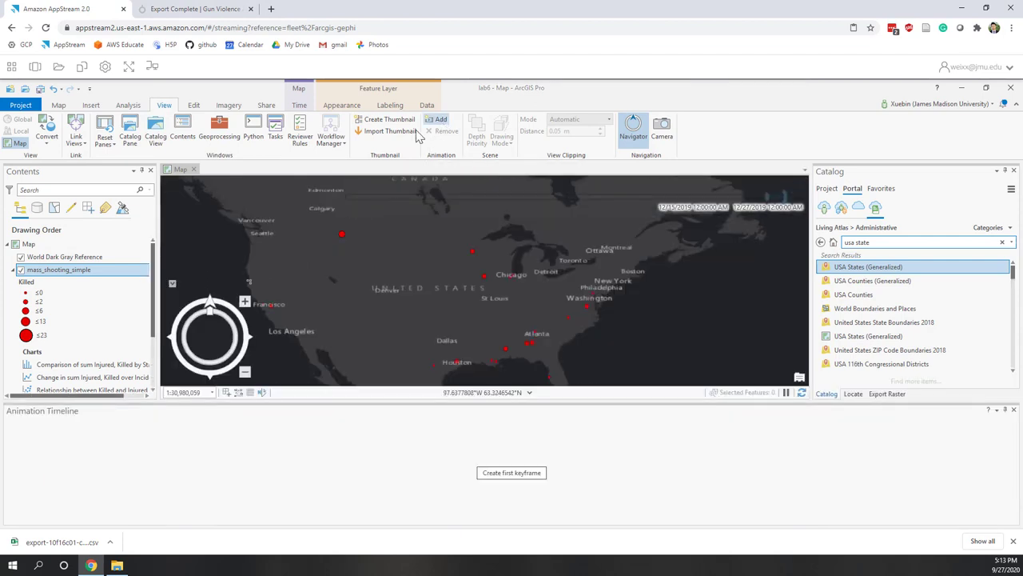
click(506, 477)
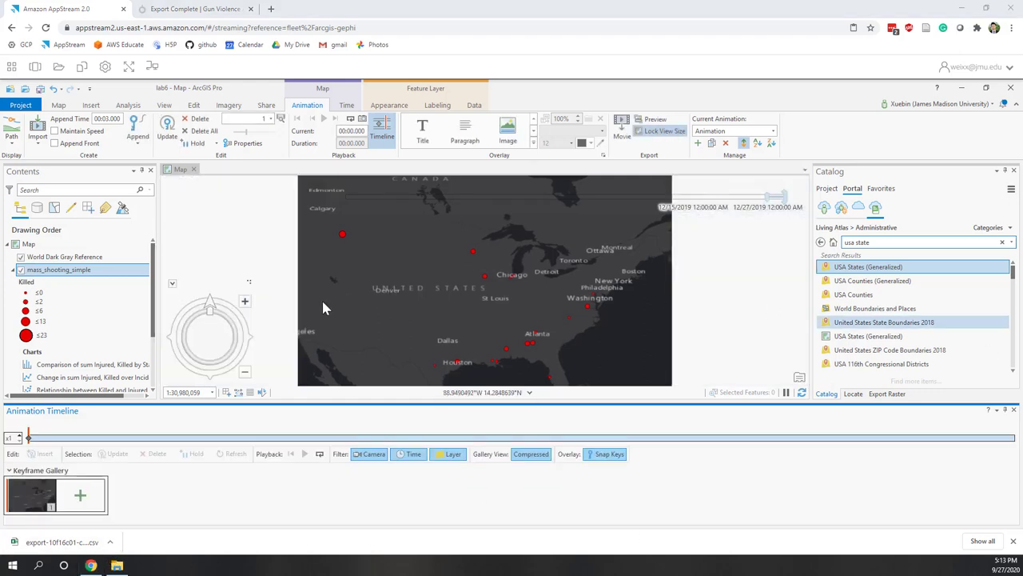
click(35, 142)
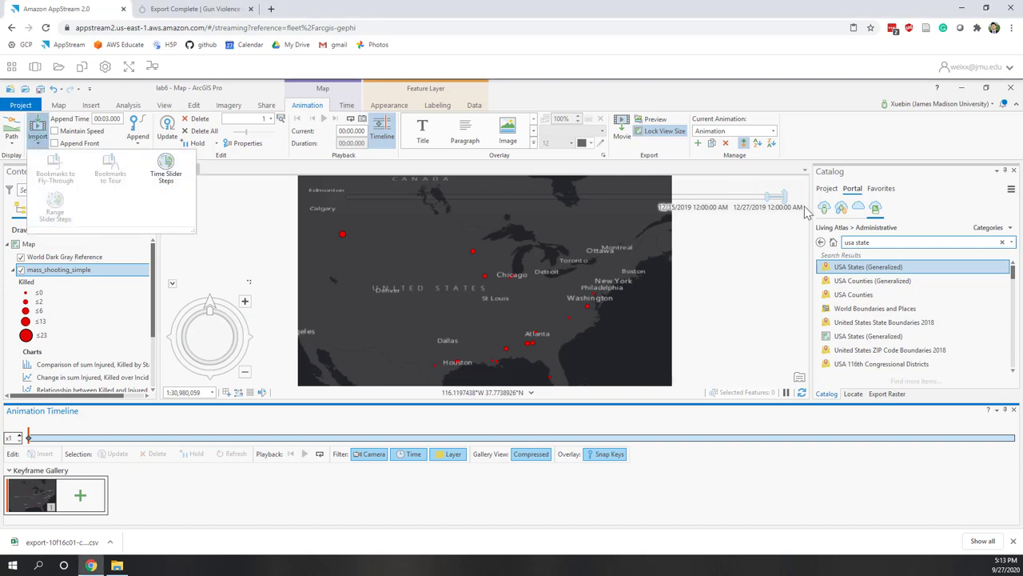
click(168, 178)
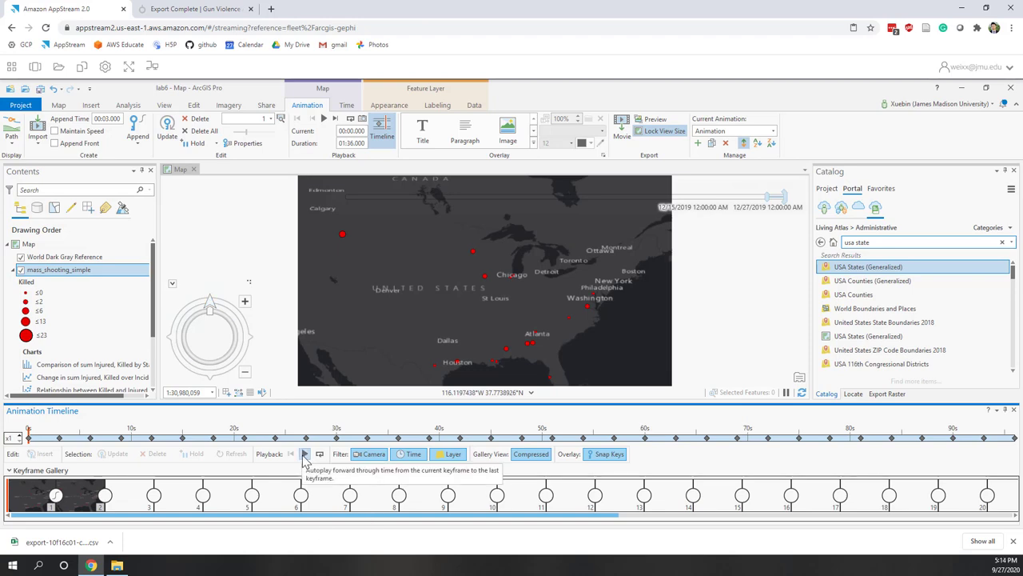
Step: Preview the start of the keyframe animation, pause it, and check its duration setting
click(304, 454)
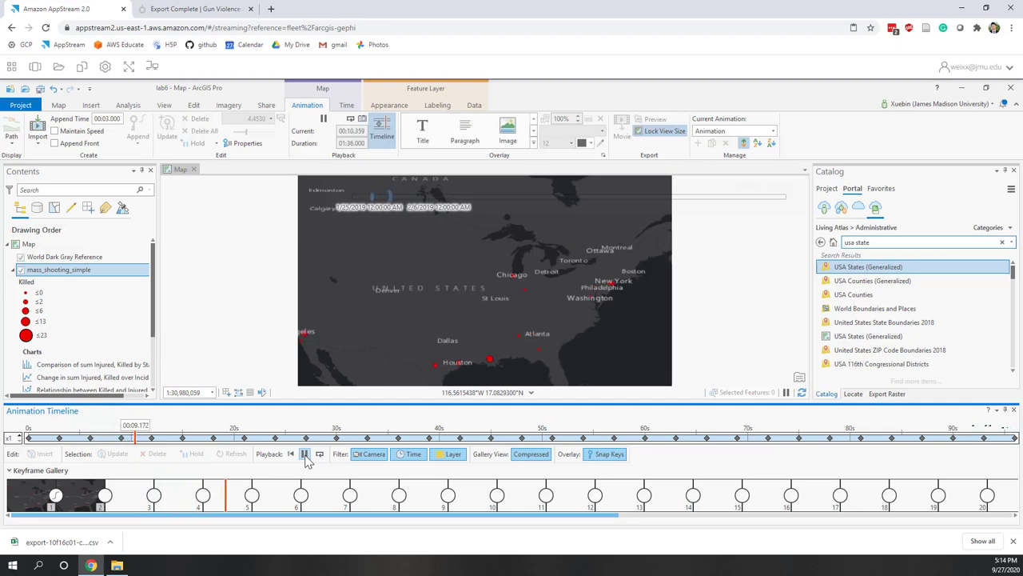
click(305, 454)
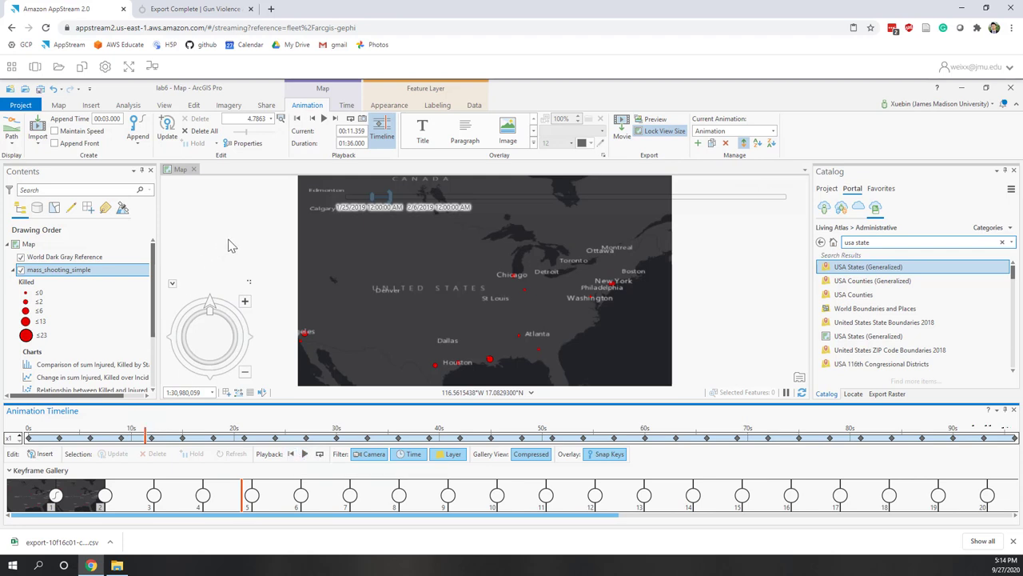
mouse_move(680, 191)
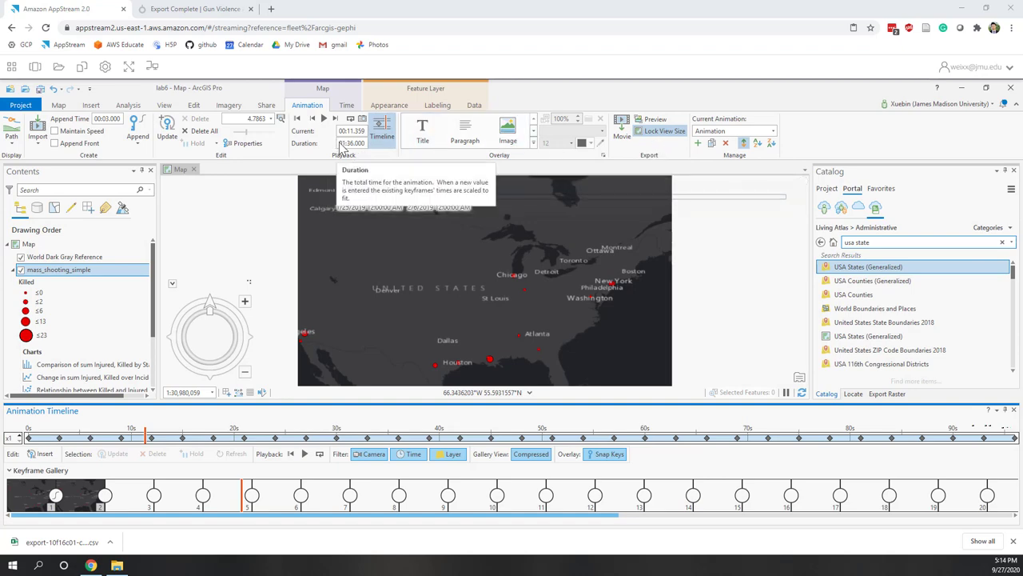
Step: Set the animation's total duration to 15 seconds, play it back to check the speed, and pause the playback
click(346, 145)
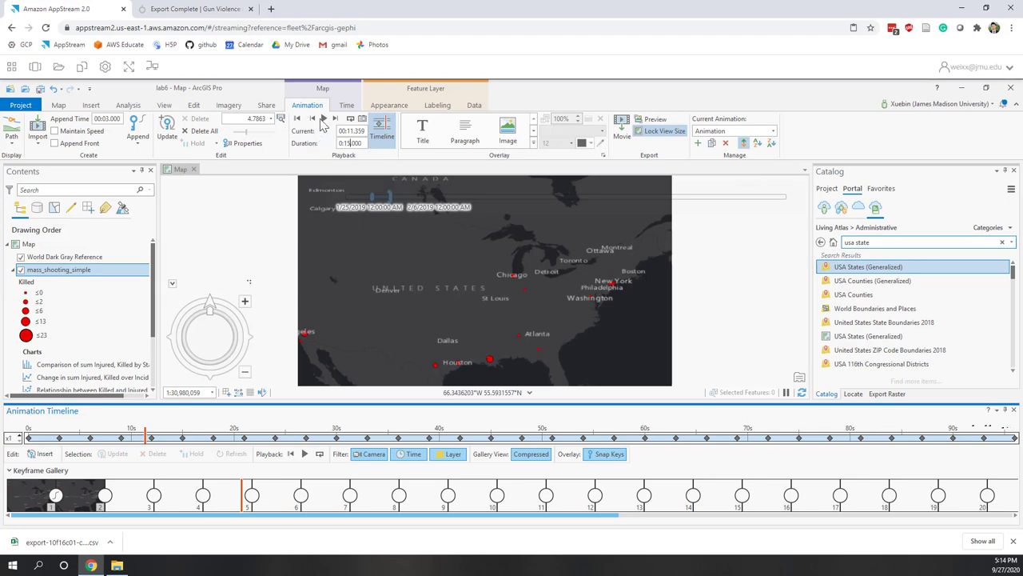
click(323, 119)
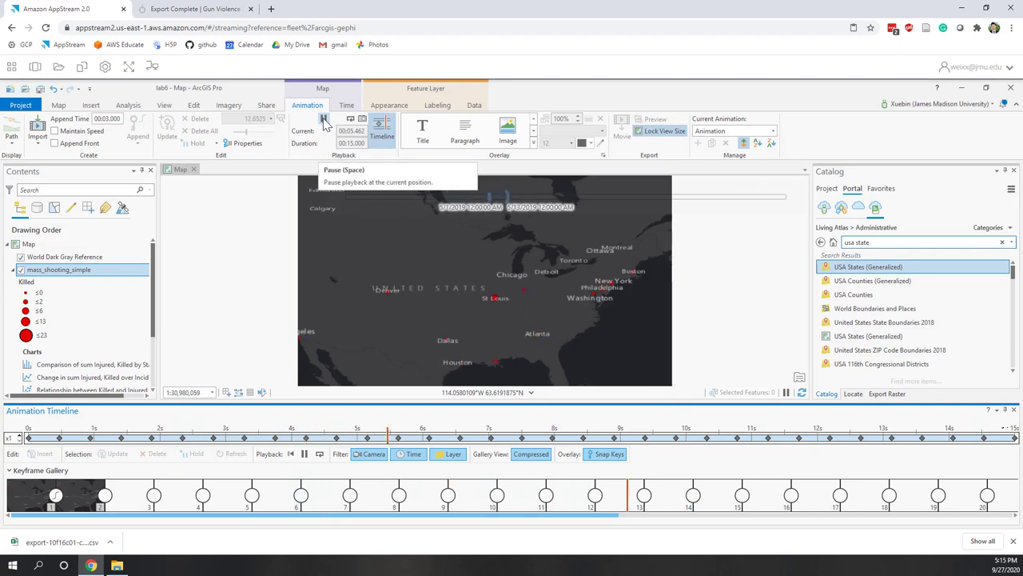
click(323, 119)
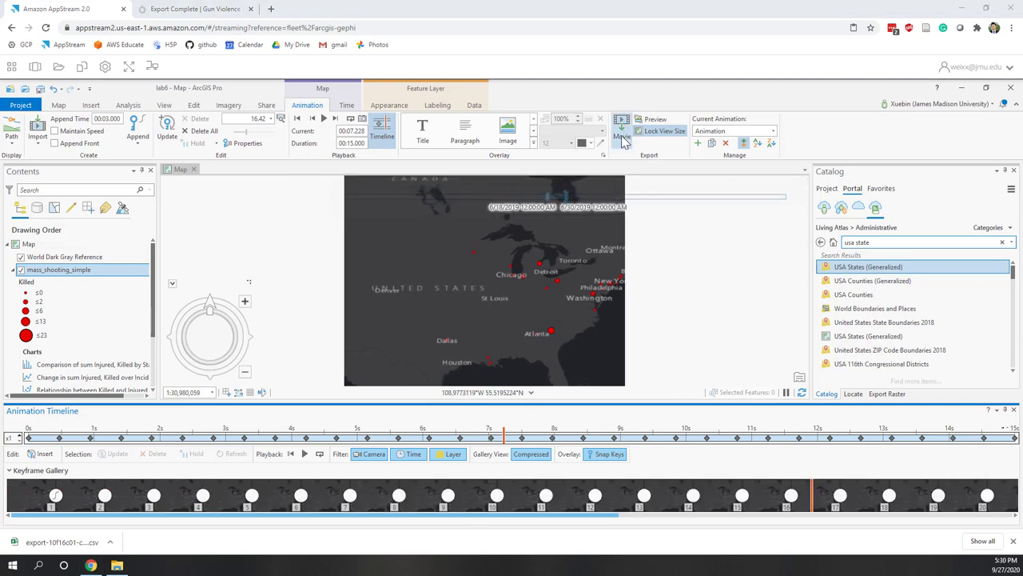
Step: Export the animation with the GIF preset to Map.gif in the lab6 folder at 24 frames per second, and review the export settings
click(626, 136)
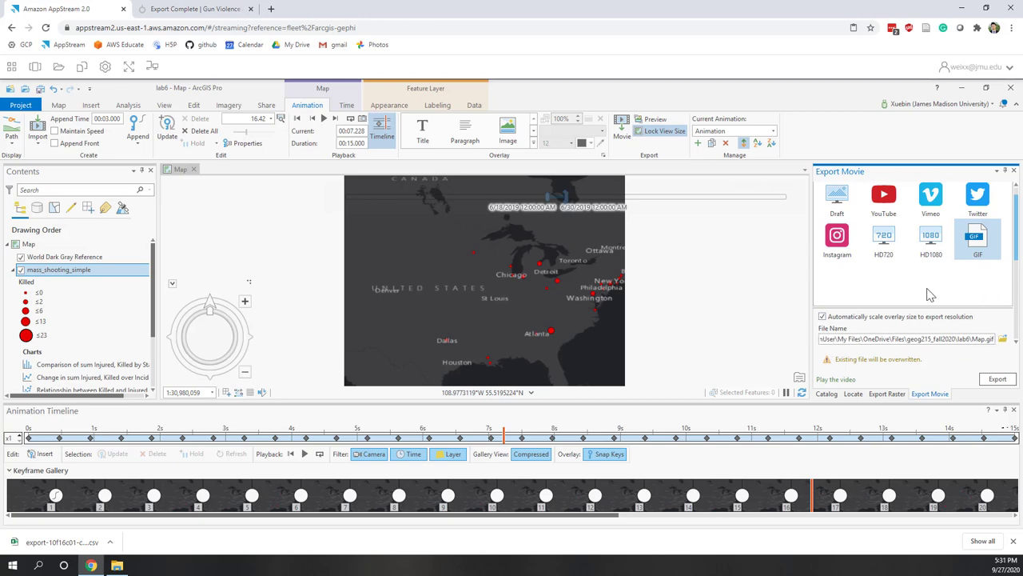
scroll(930, 295, down, 1)
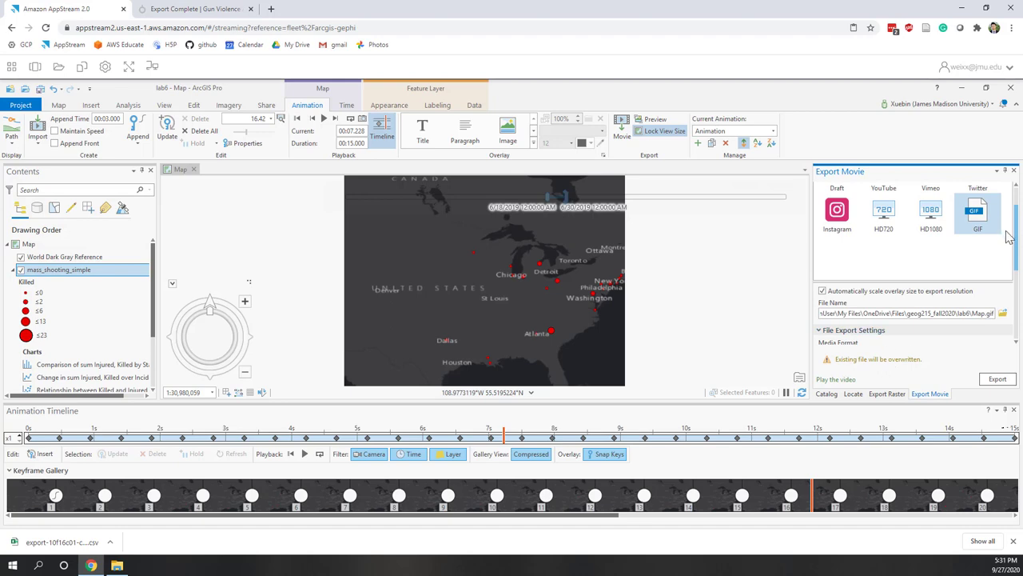
drag(1017, 247, 1017, 293)
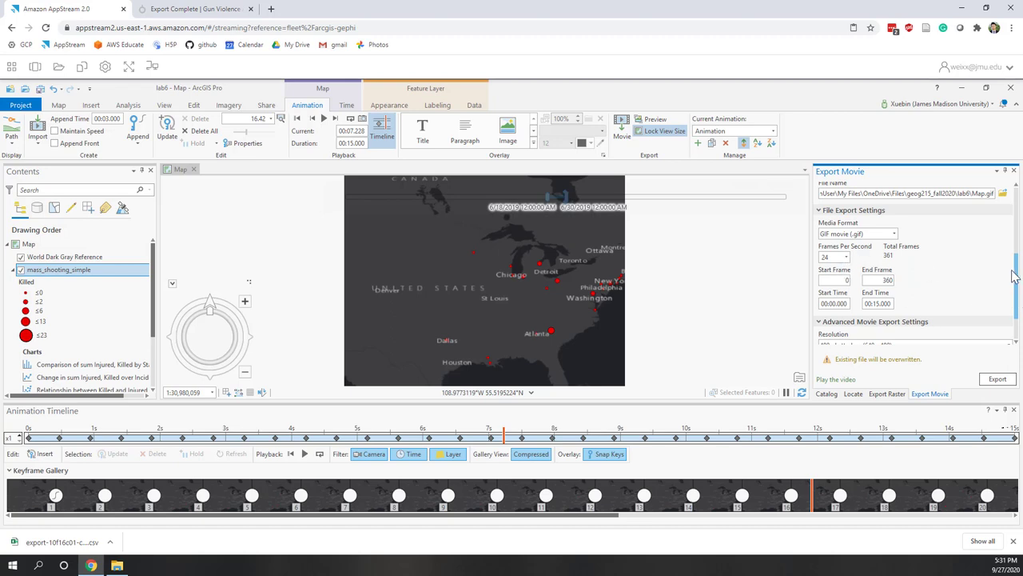
drag(1019, 277, 1020, 228)
scroll(1016, 231, down, 1)
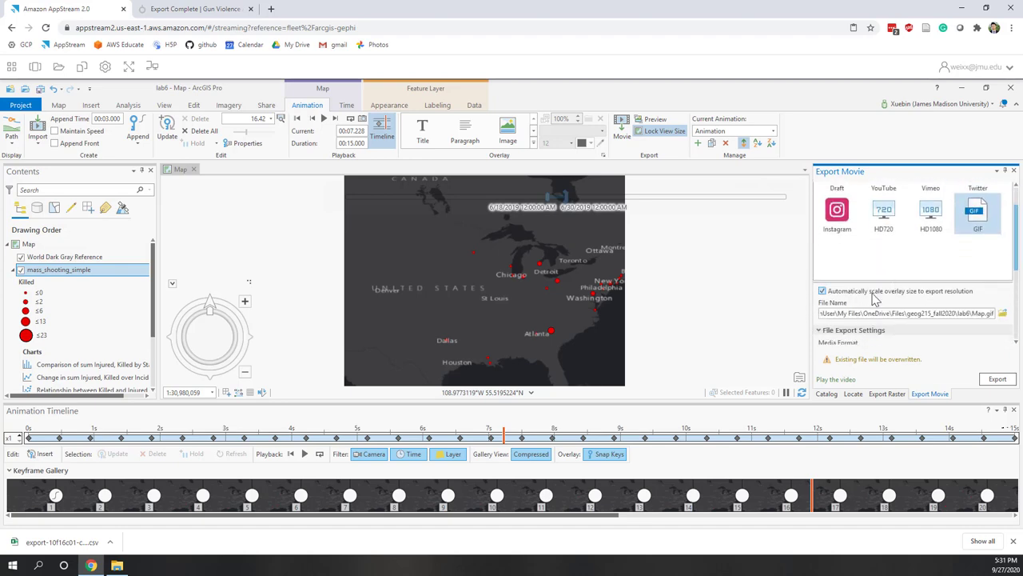
click(999, 380)
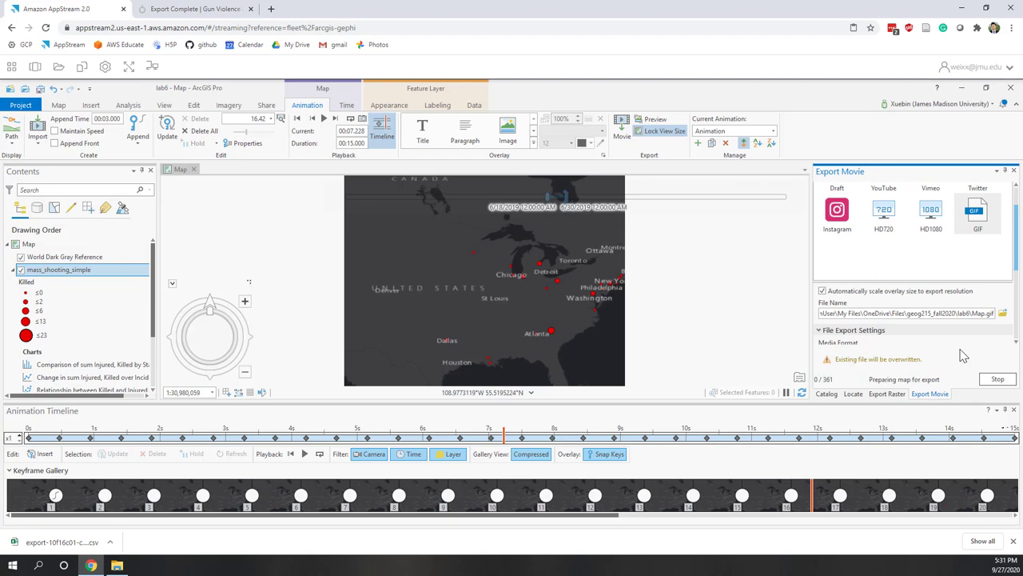
scroll(1015, 345, down, 3)
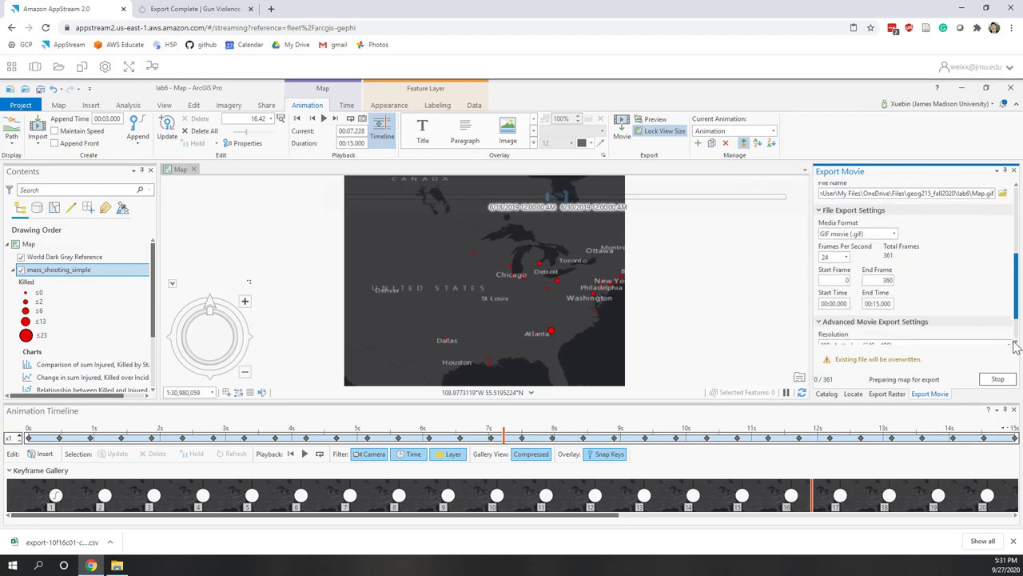
scroll(1015, 345, down, 2)
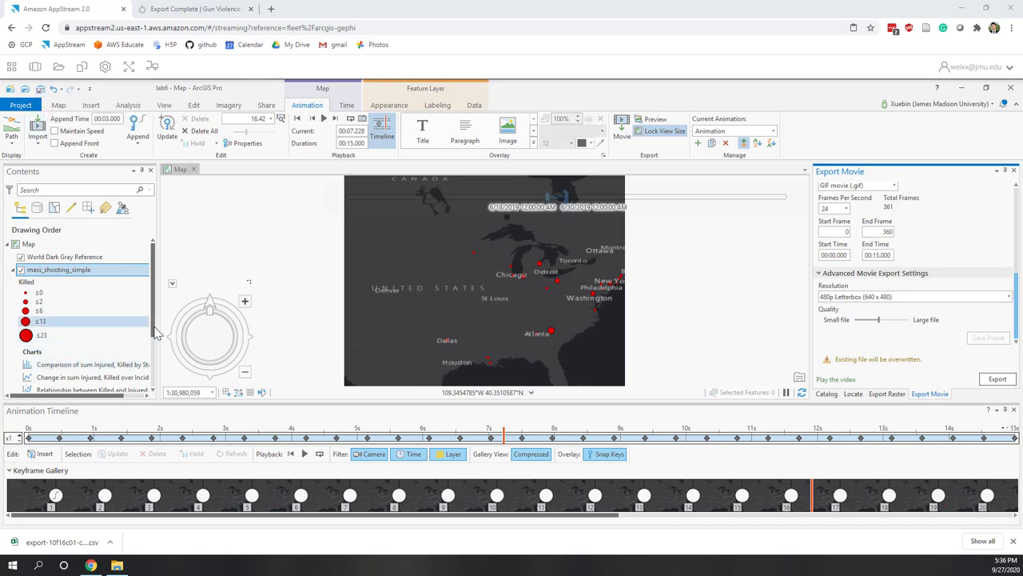
Step: Look over the charts listed under the mass_shooting_simple layer, save the lab6 project, and close it
scroll(154, 335, down, 2)
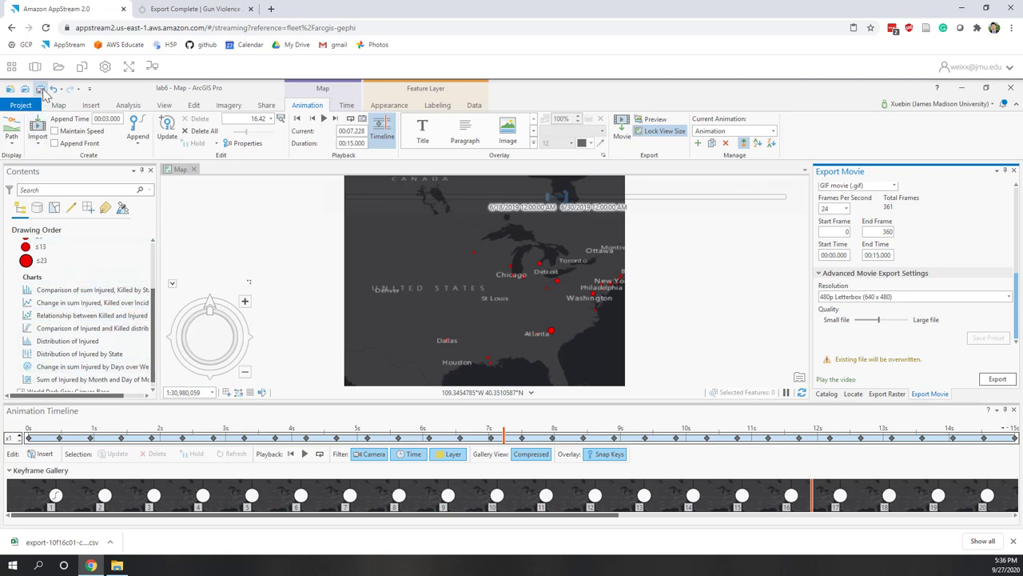
click(42, 90)
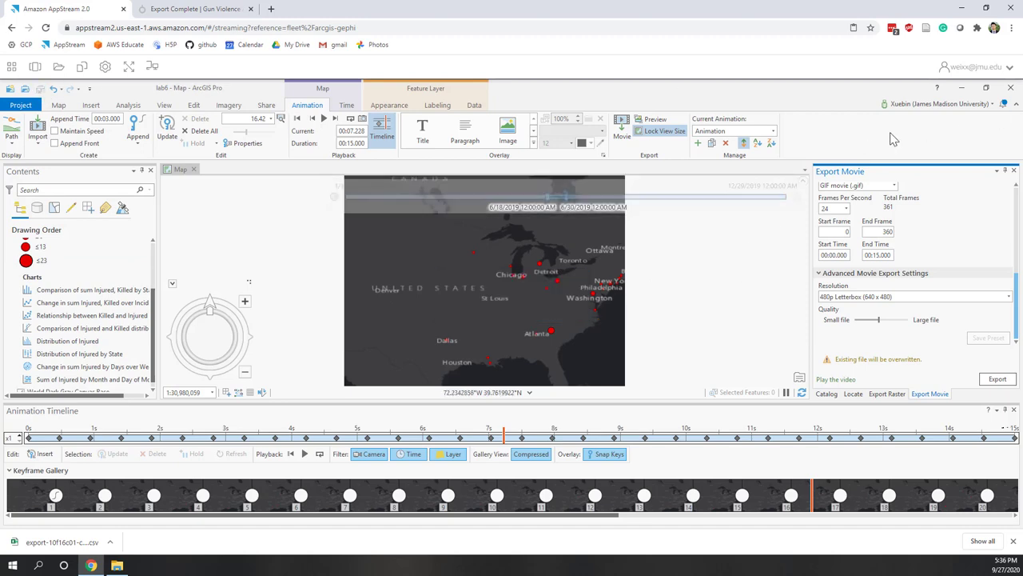
click(1012, 88)
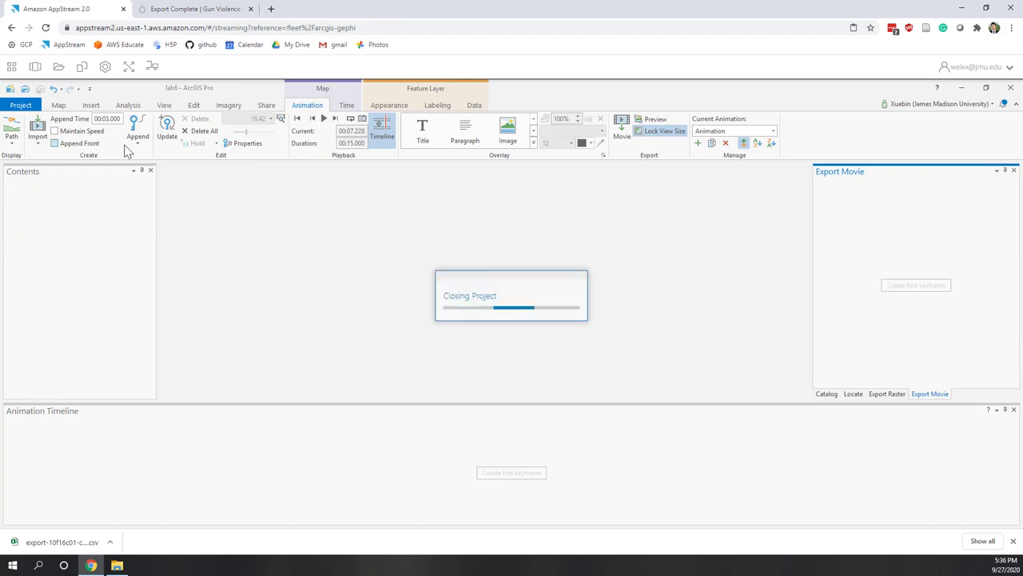